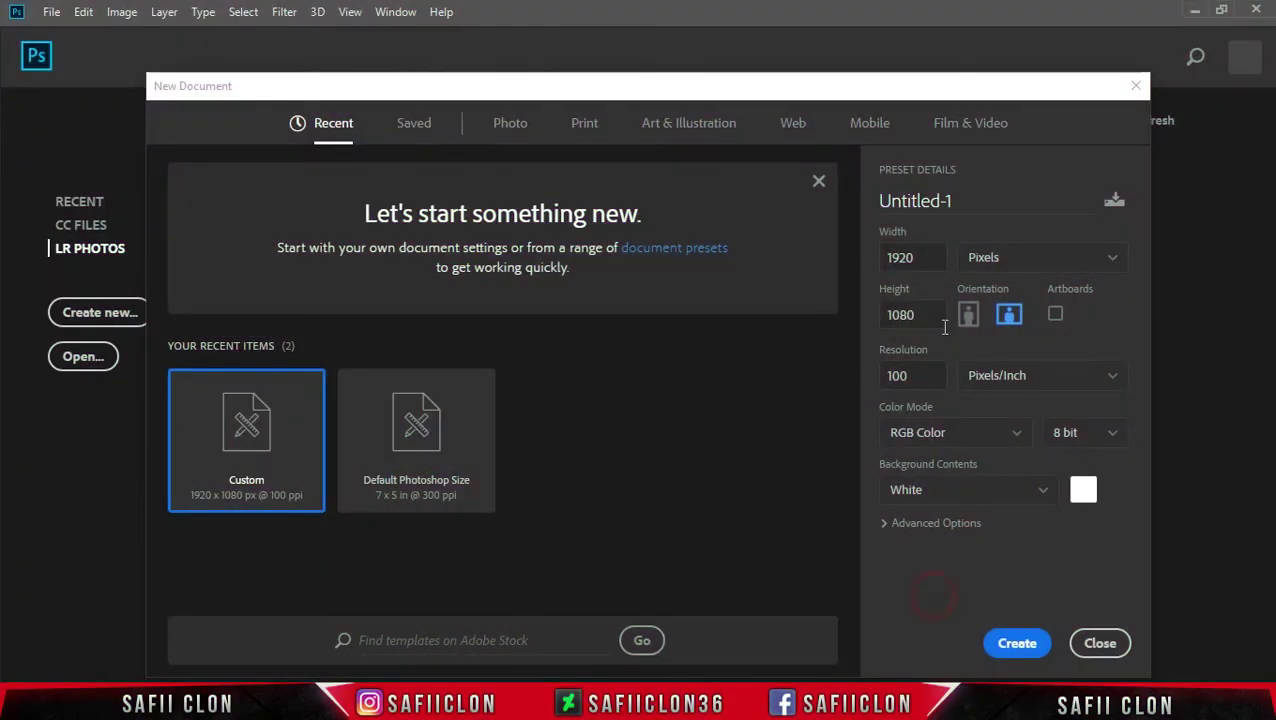
Create a 1920 × 1080 px document at 100 pixels/inch with a white background
left_click_drag(926, 259, 892, 258)
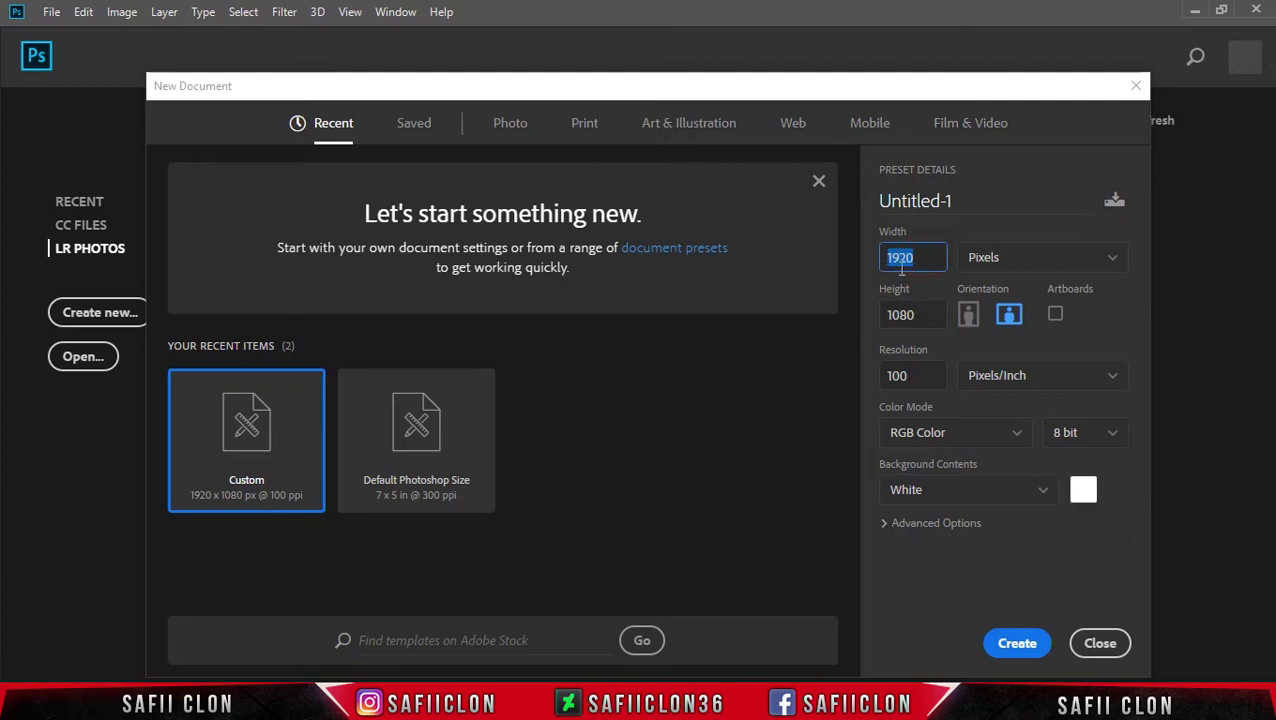
left_click(926, 316)
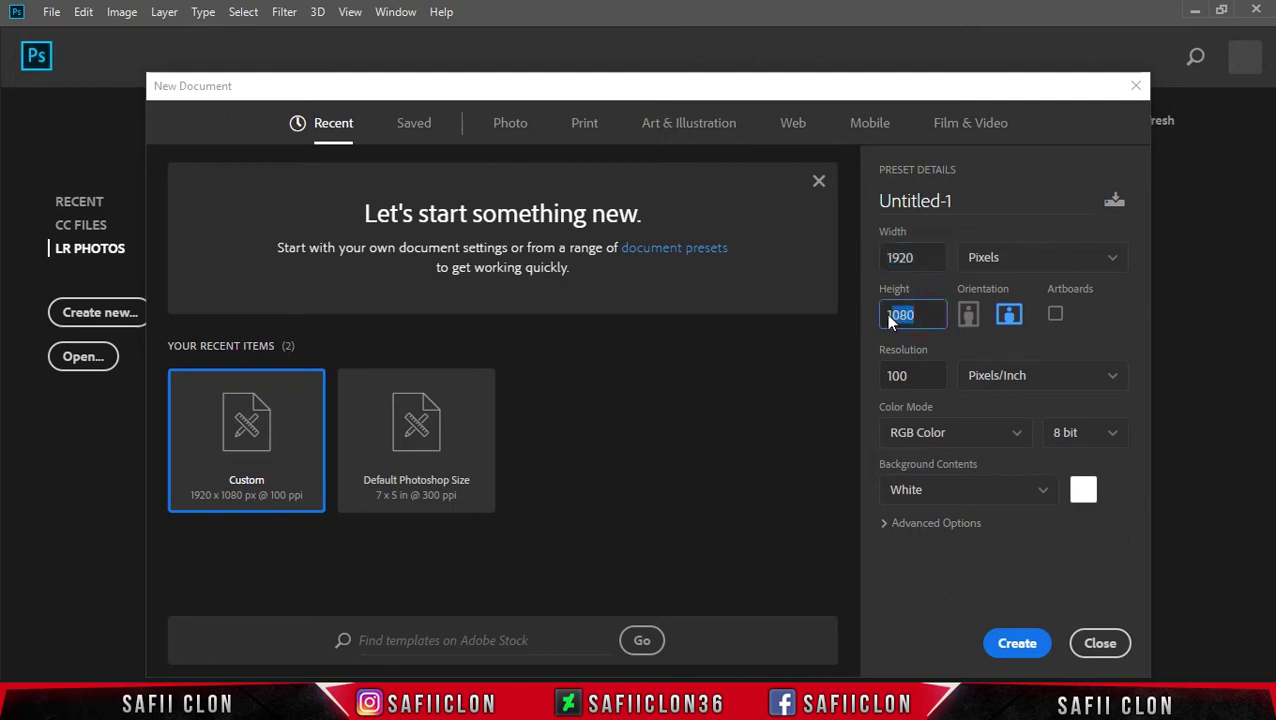
left_click(1104, 260)
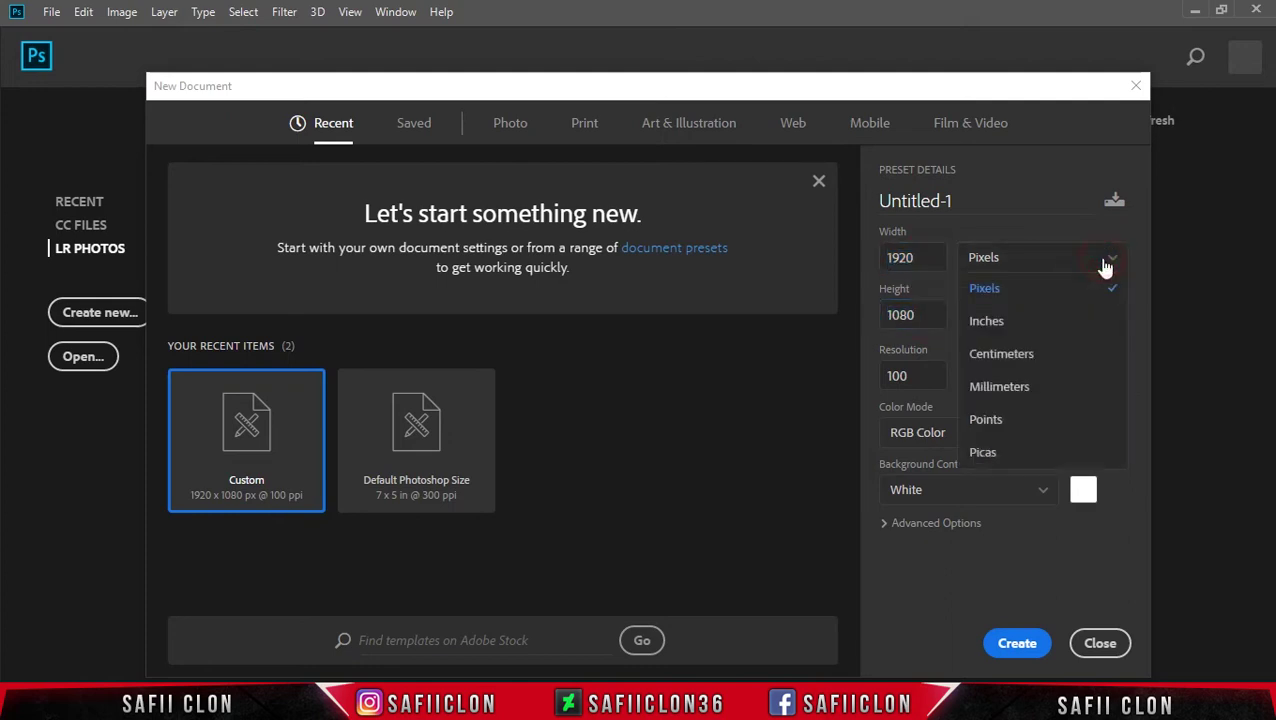
left_click(1002, 290)
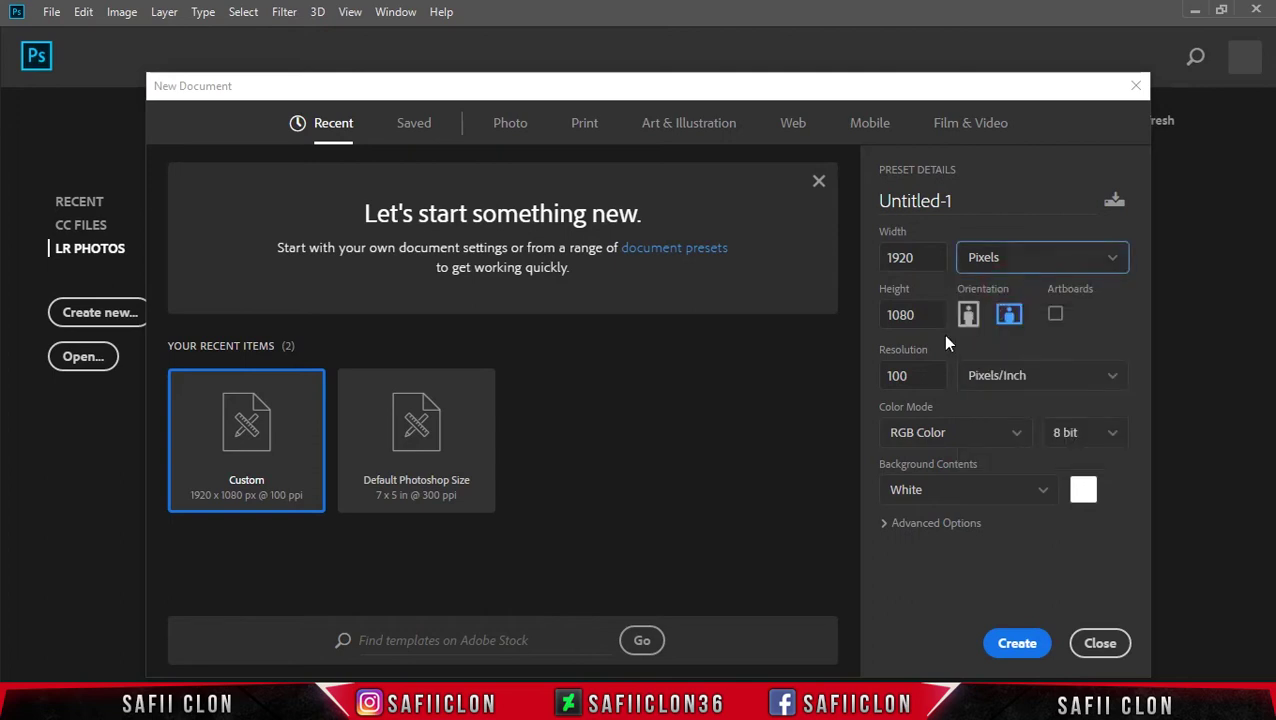
left_click(929, 375)
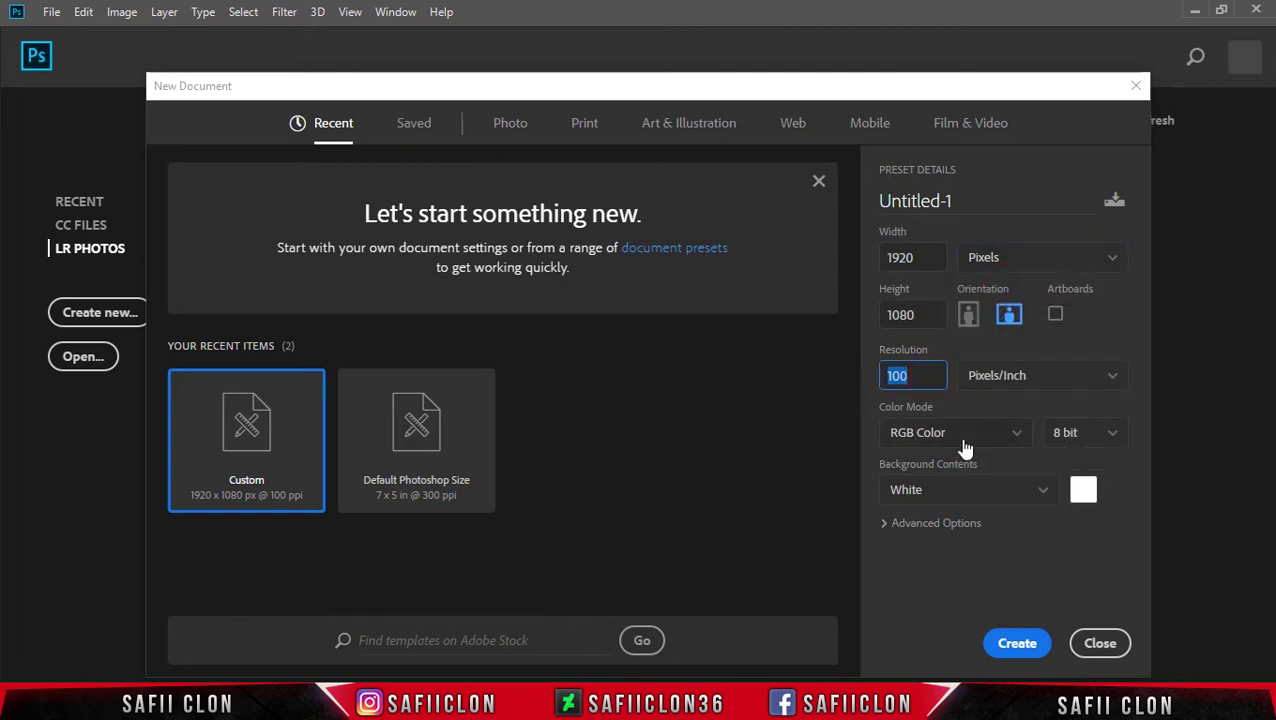
left_click(1015, 645)
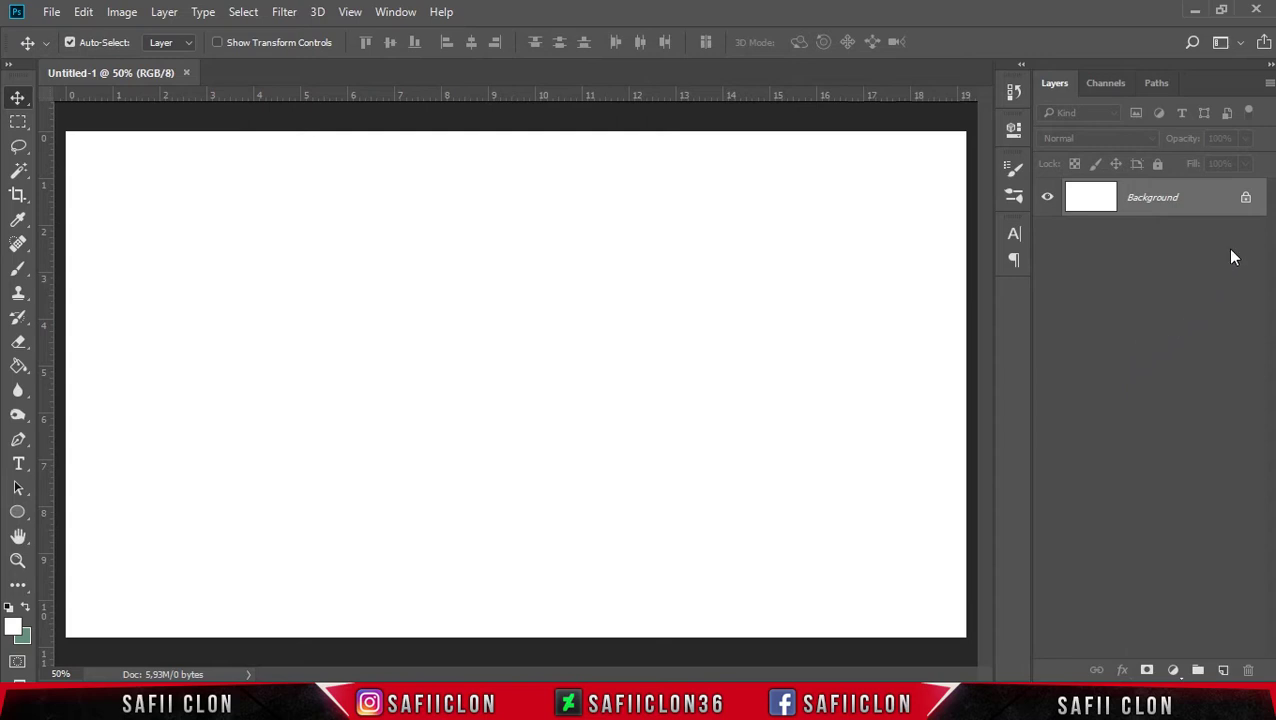
Unlock the Background, add a #34979d Solid Color fill layer, and add an empty layer above
left_click(1245, 199)
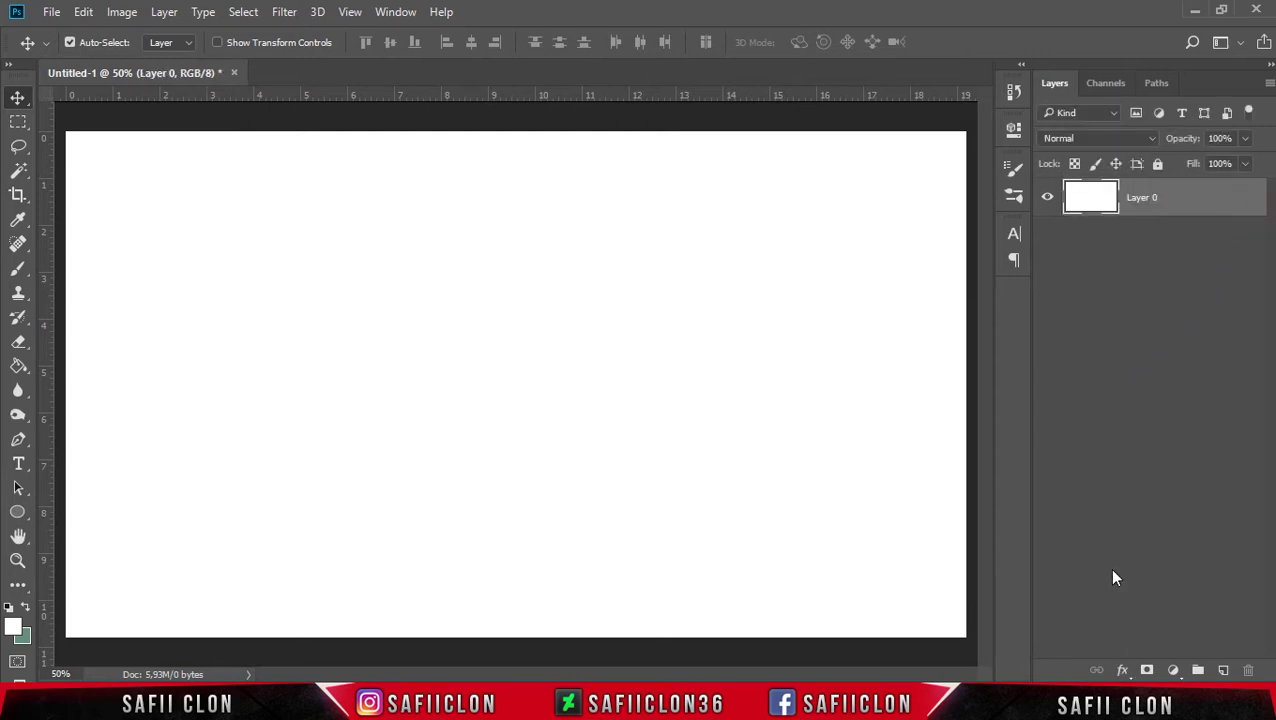
left_click(1174, 671)
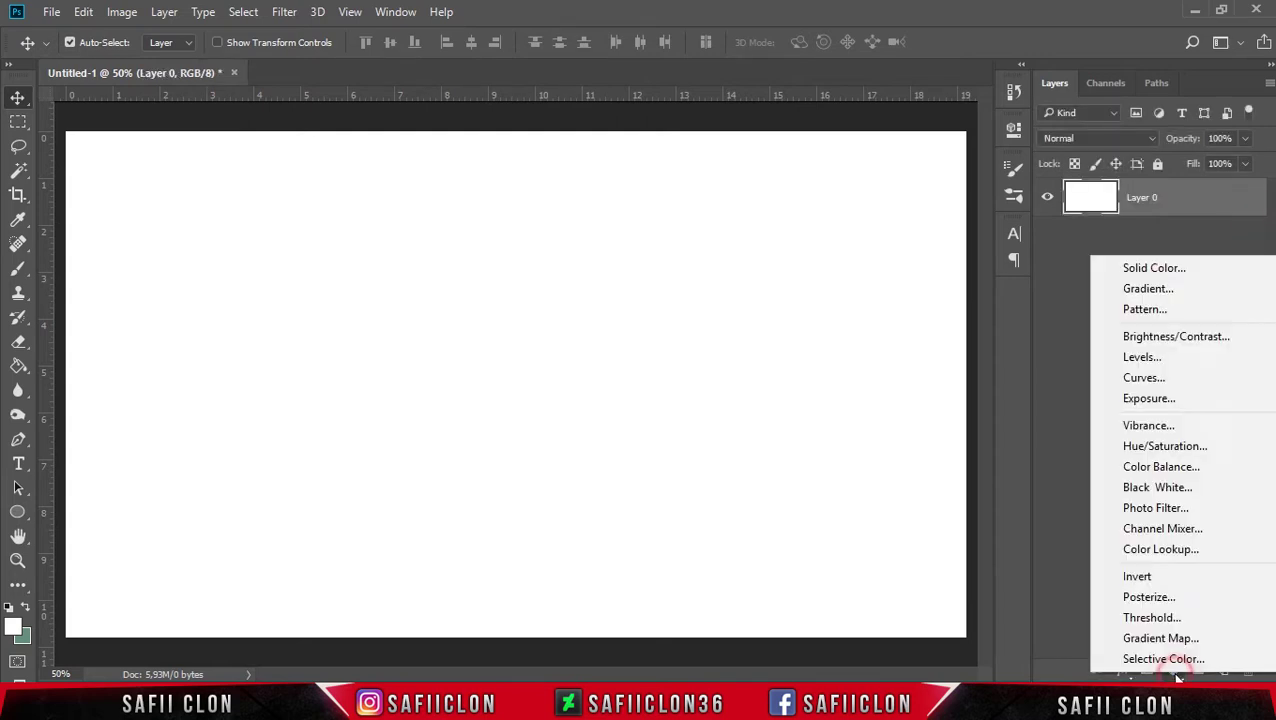
left_click(1156, 270)
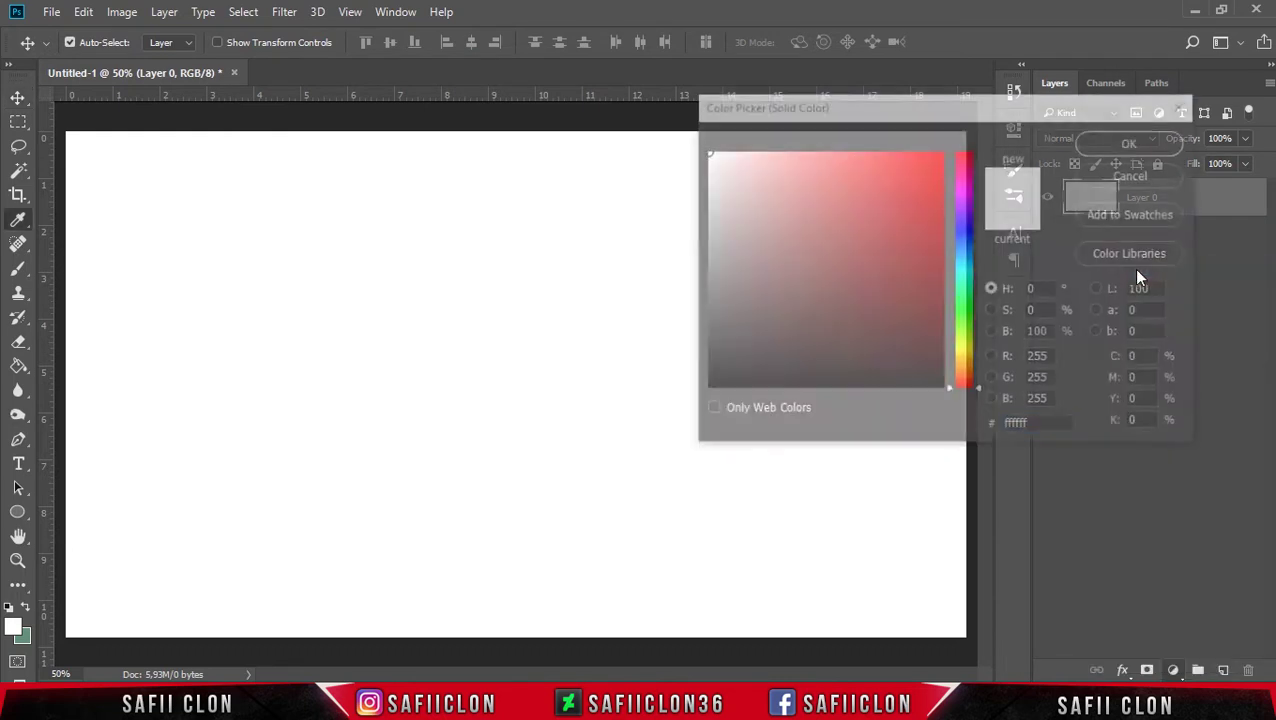
left_click(1040, 428)
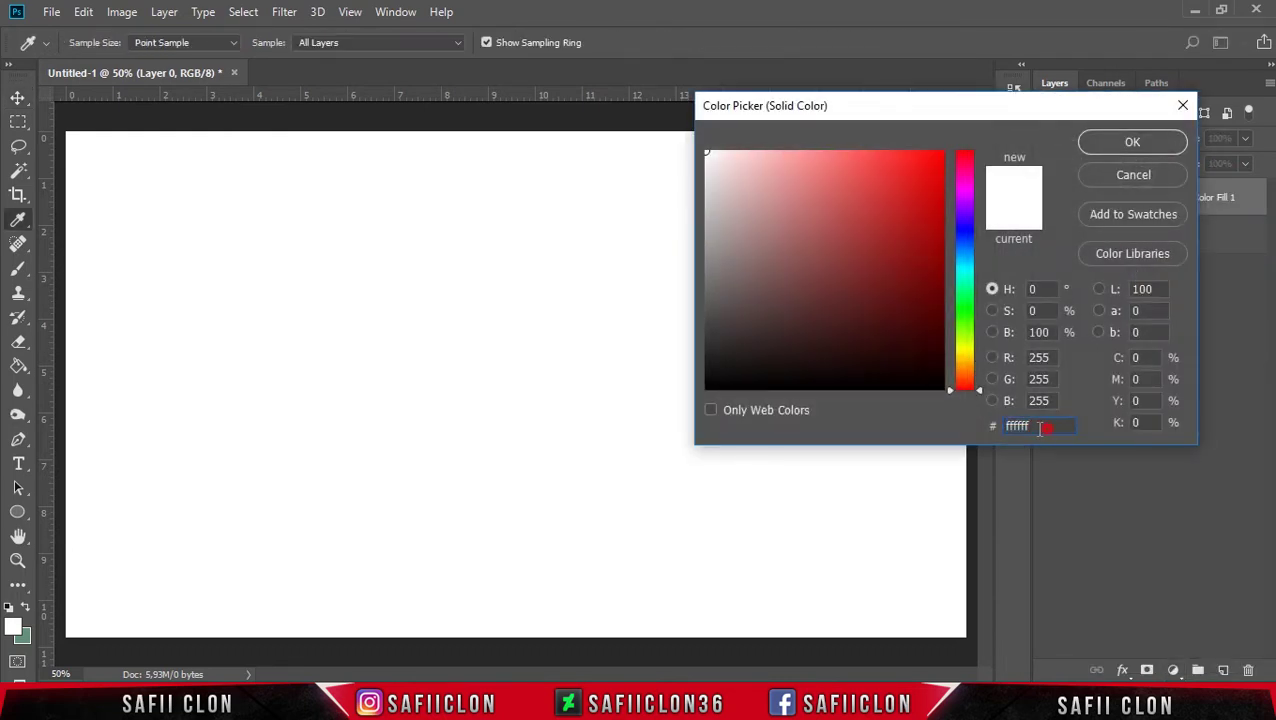
type("34")
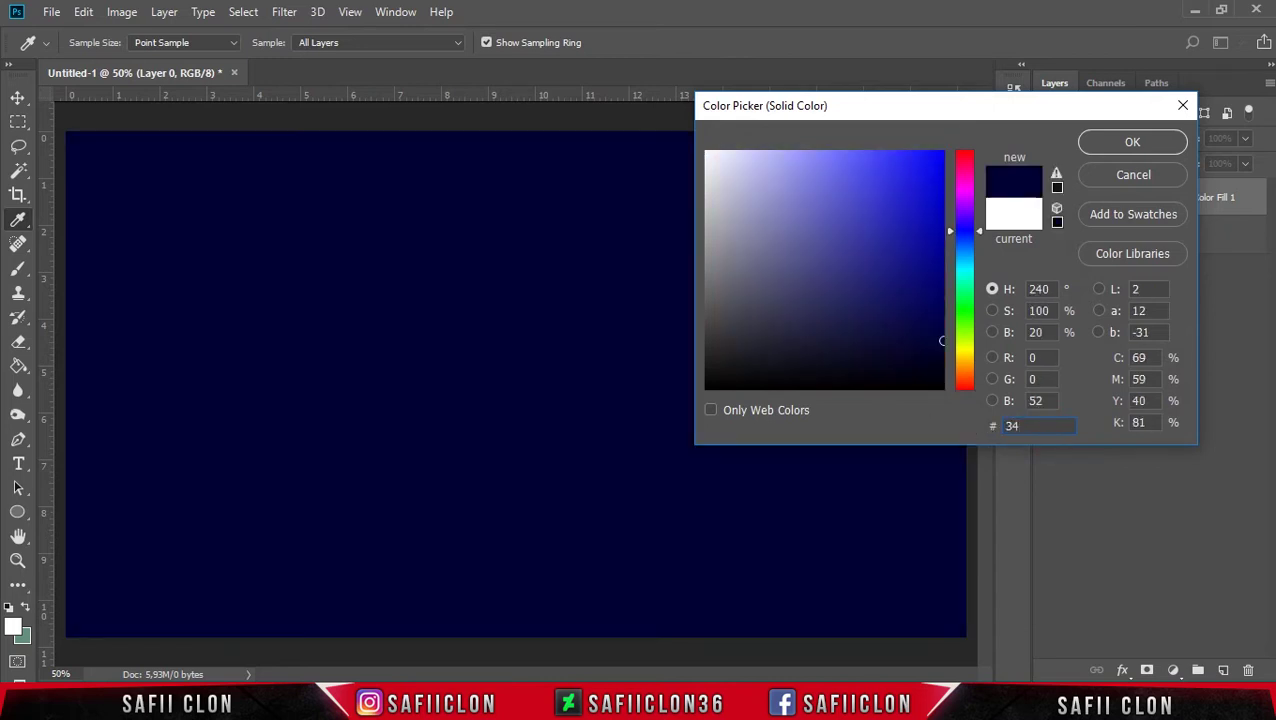
type("979d")
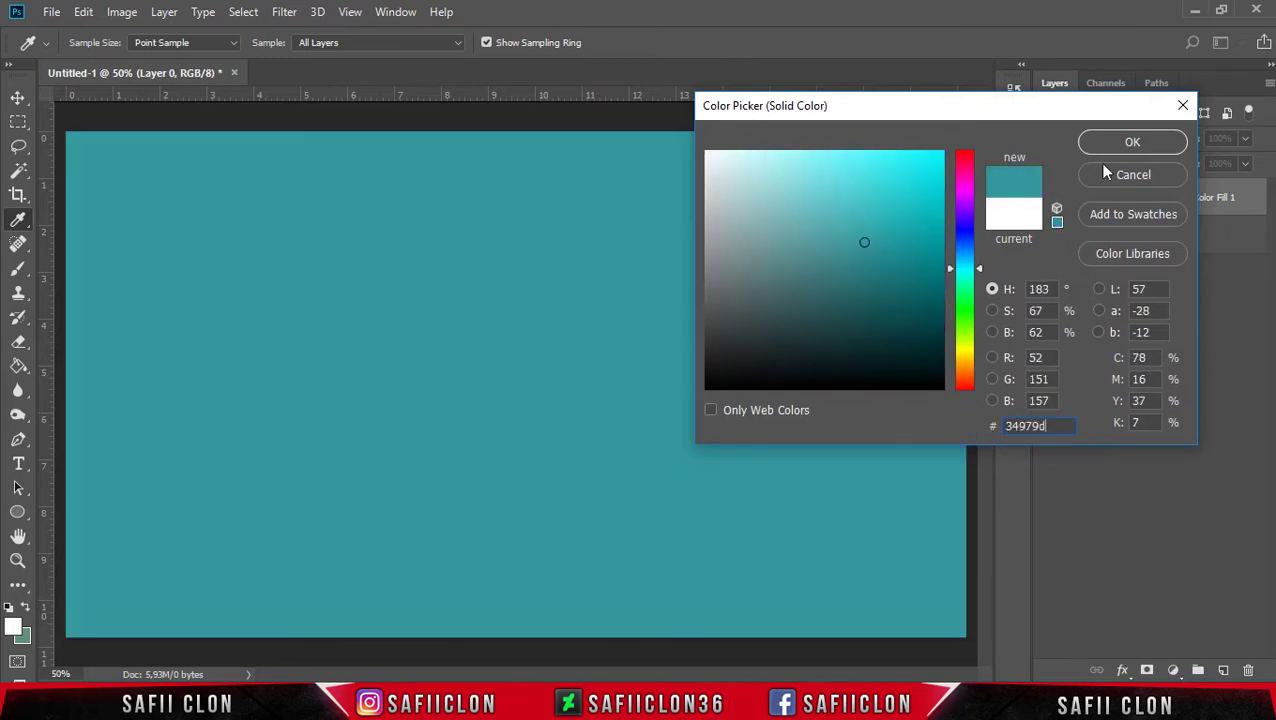
left_click(1126, 144)
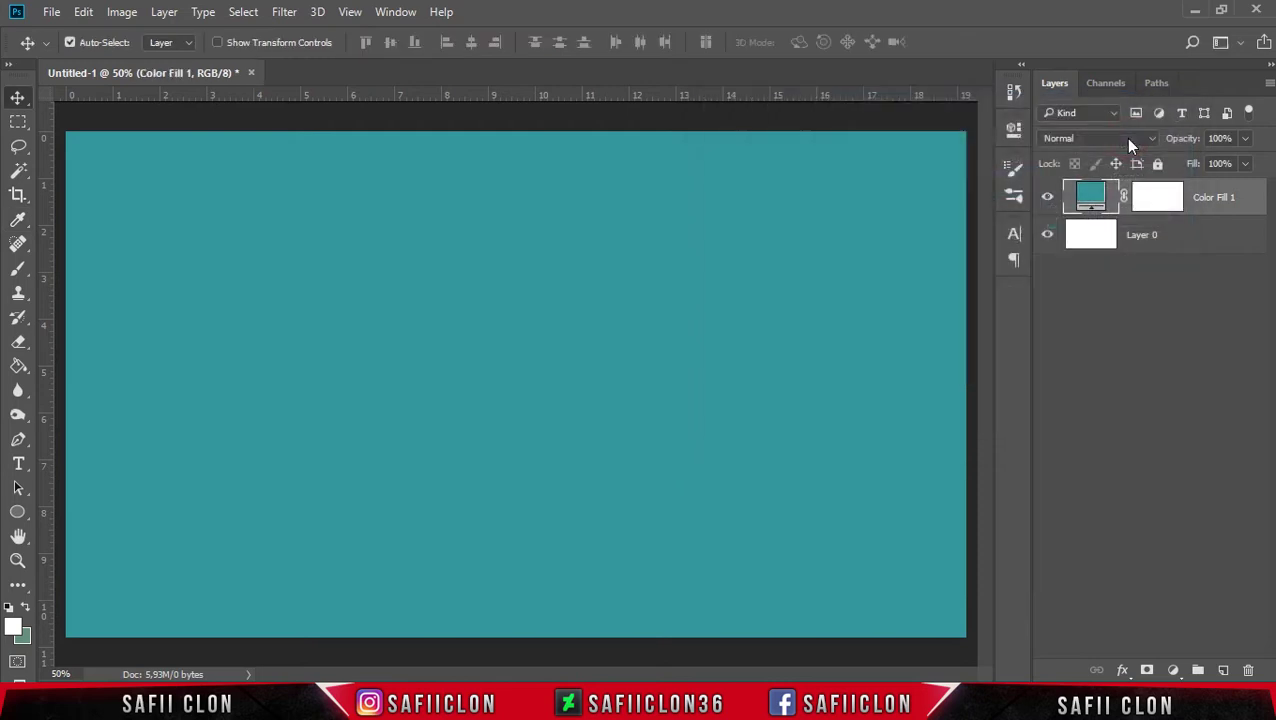
left_click(1217, 212)
left_click(1224, 670)
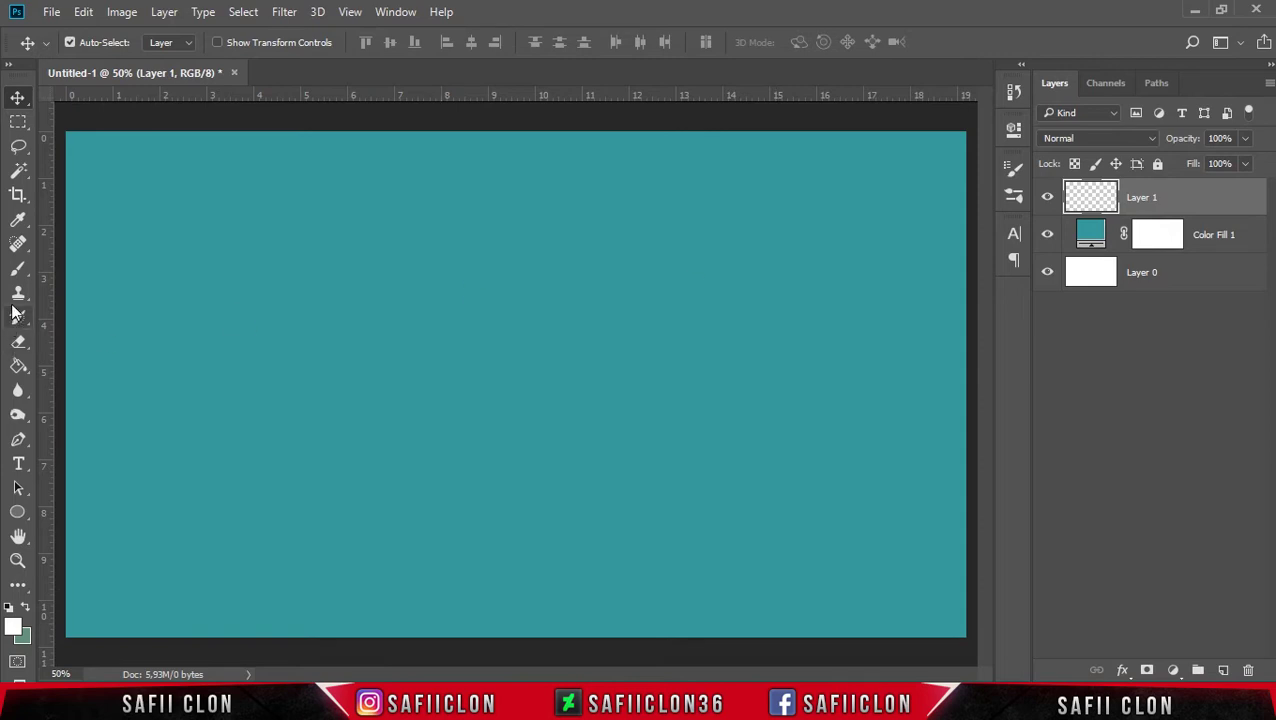
Select the Brush Tool with a soft 1102 px, 0% hardness brush
left_click(18, 268)
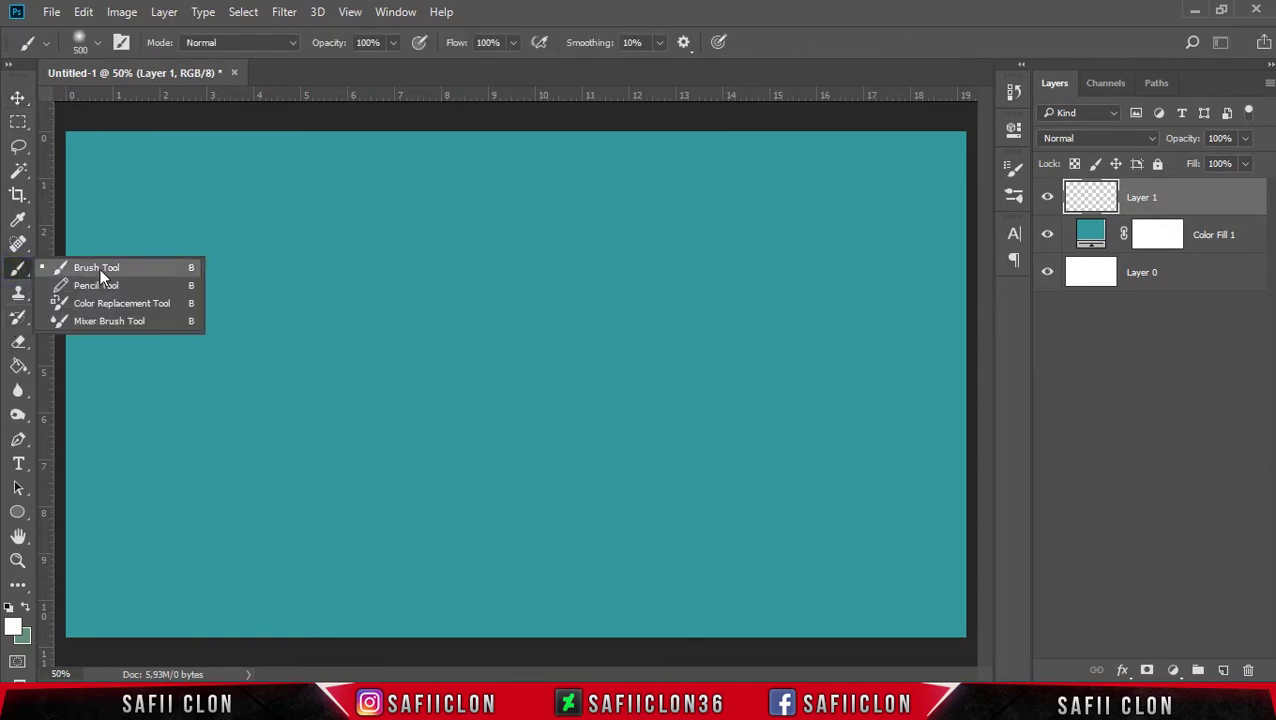
left_click(101, 267)
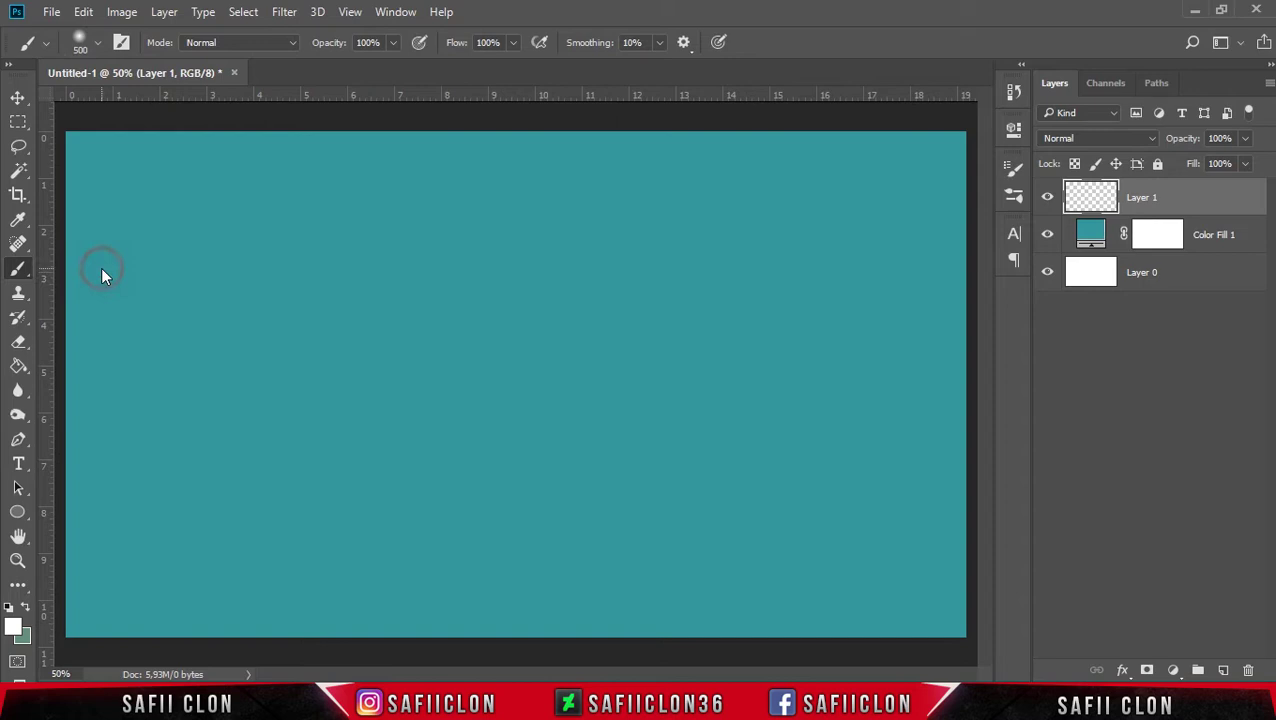
left_click(96, 45)
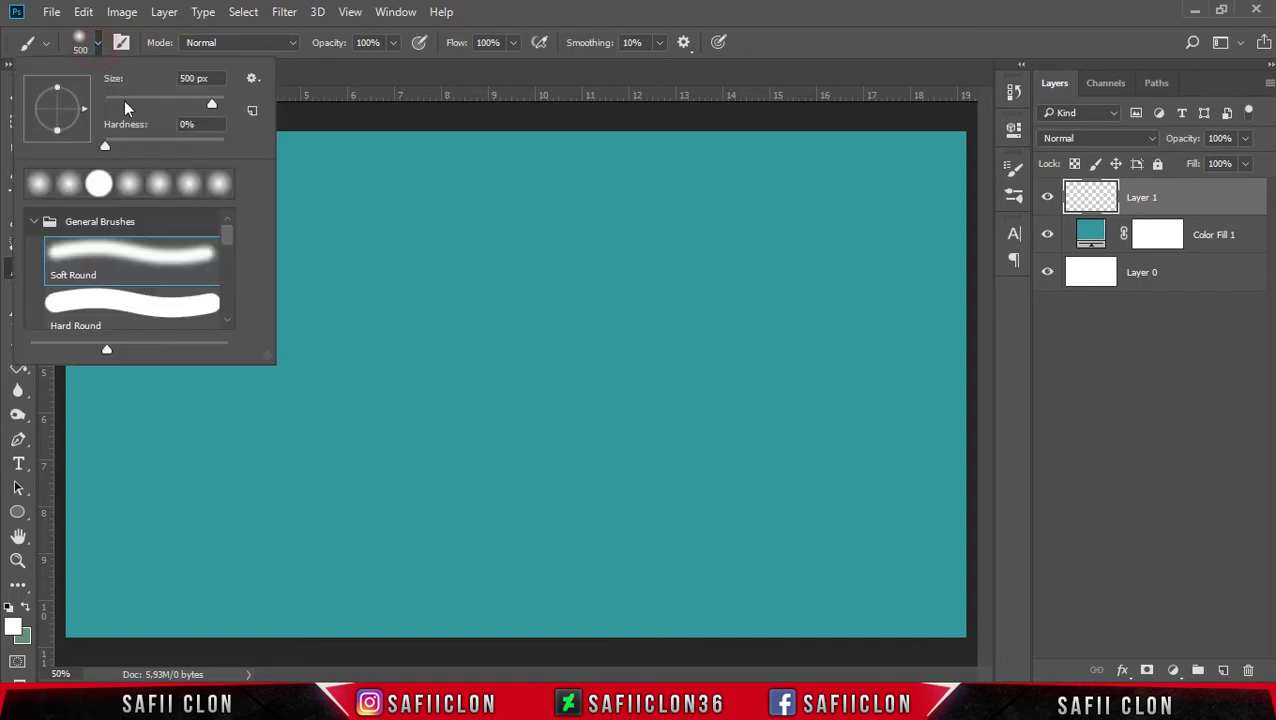
left_click_drag(212, 104, 215, 104)
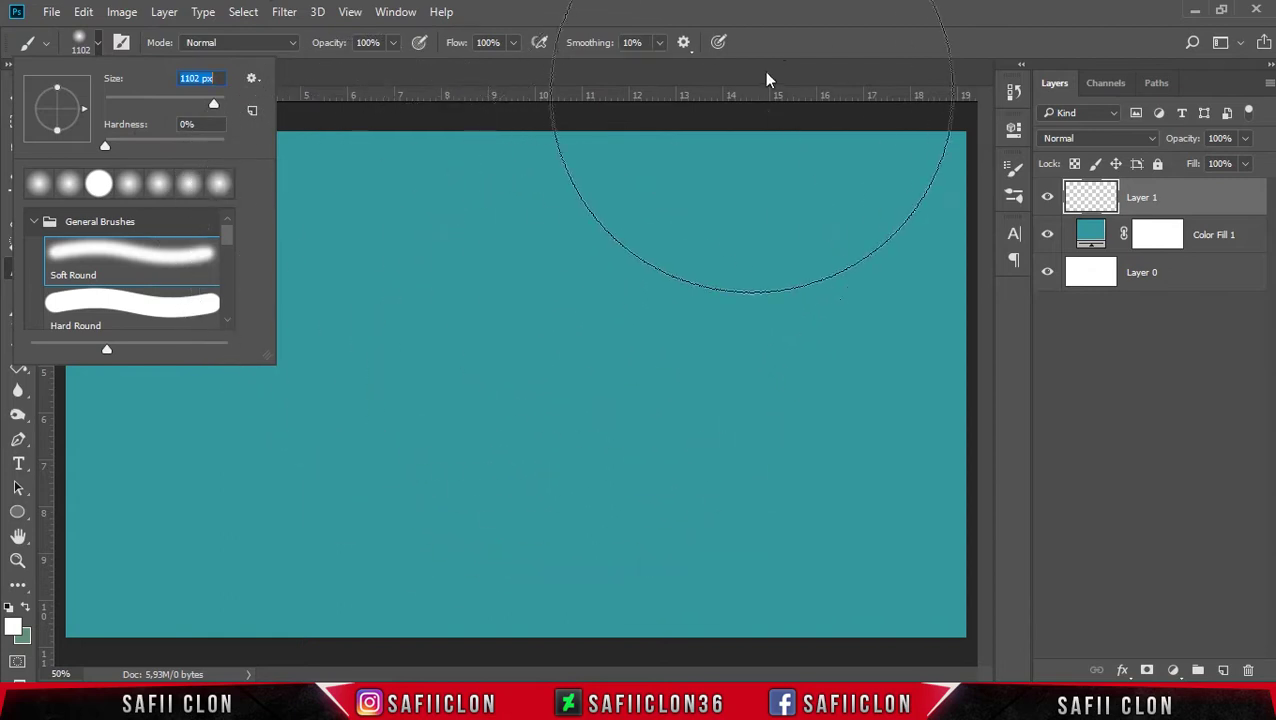
left_click(783, 31)
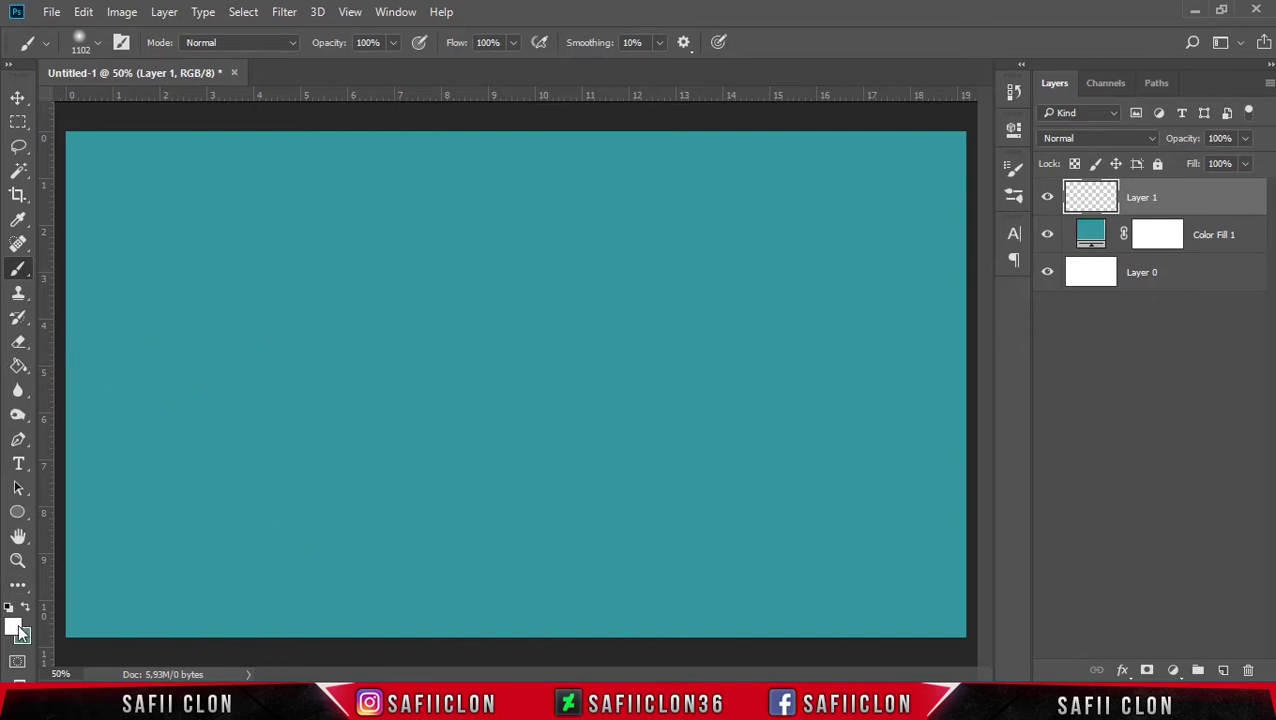
Paint a white glow at the canvas centre and set Layer 1 opacity to 84%
left_click(14, 628)
left_click_drag(722, 192, 683, 118)
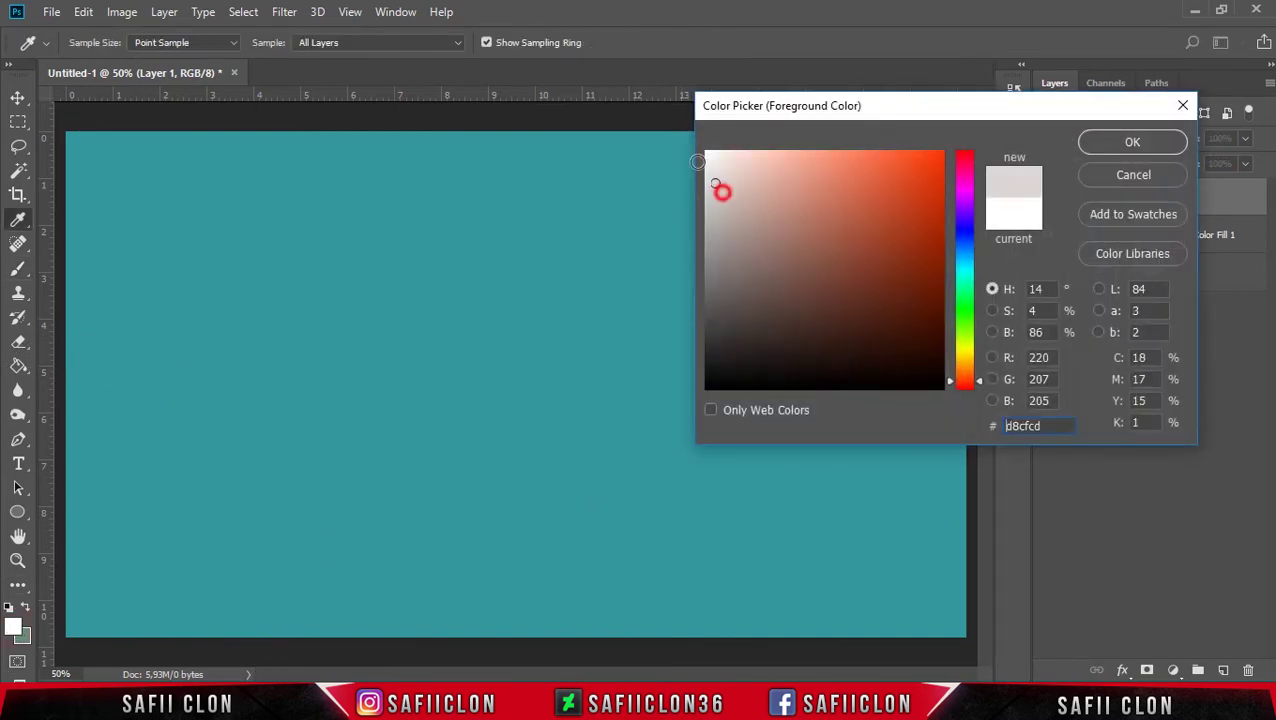
left_click(1120, 143)
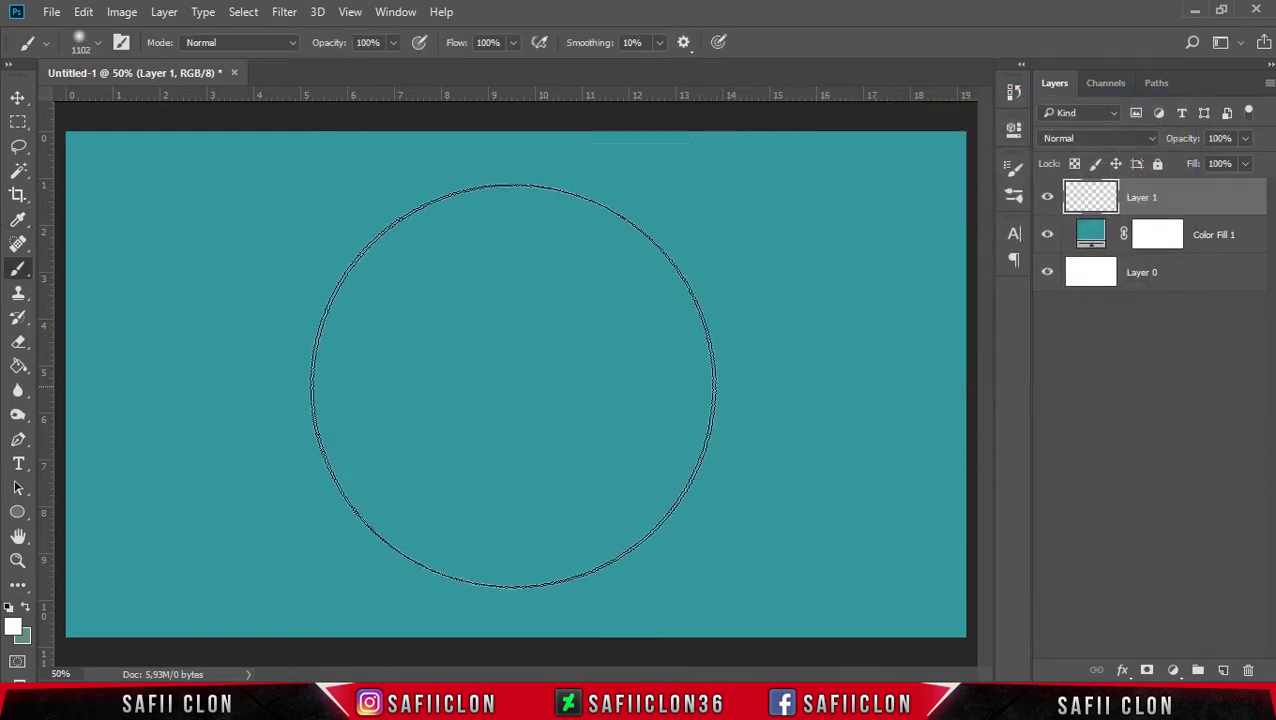
left_click(500, 398)
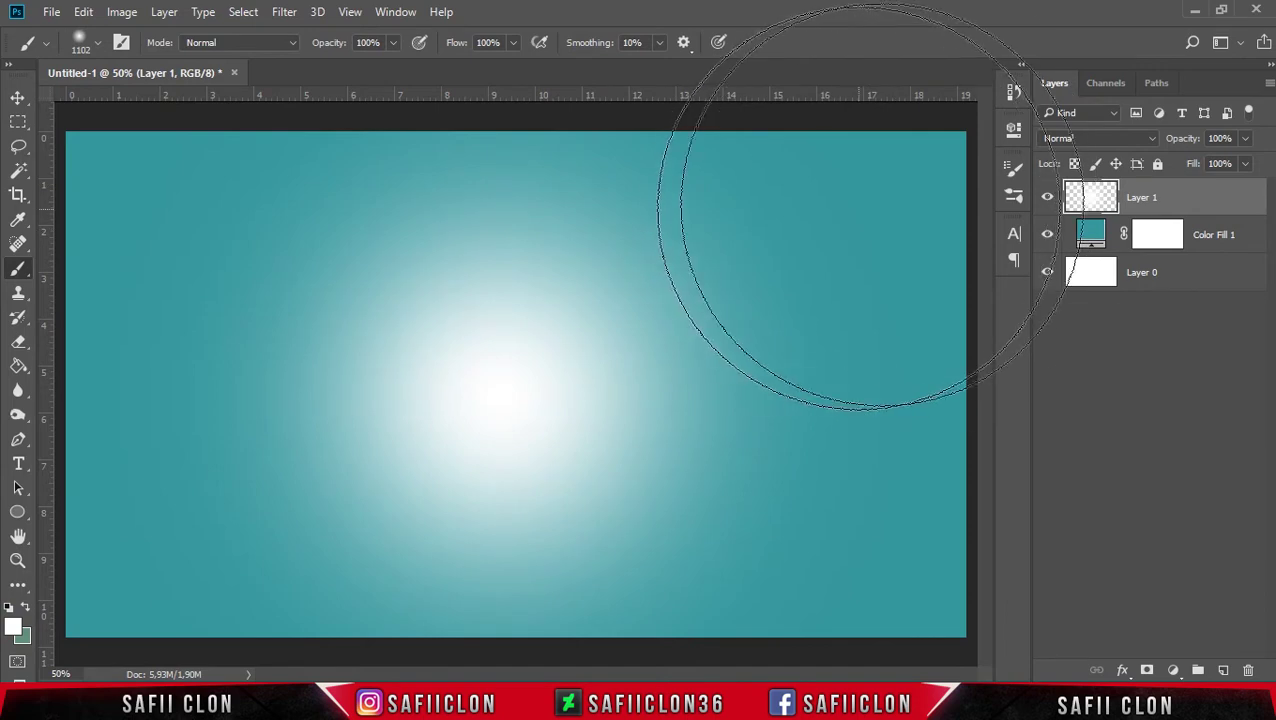
left_click(1246, 139)
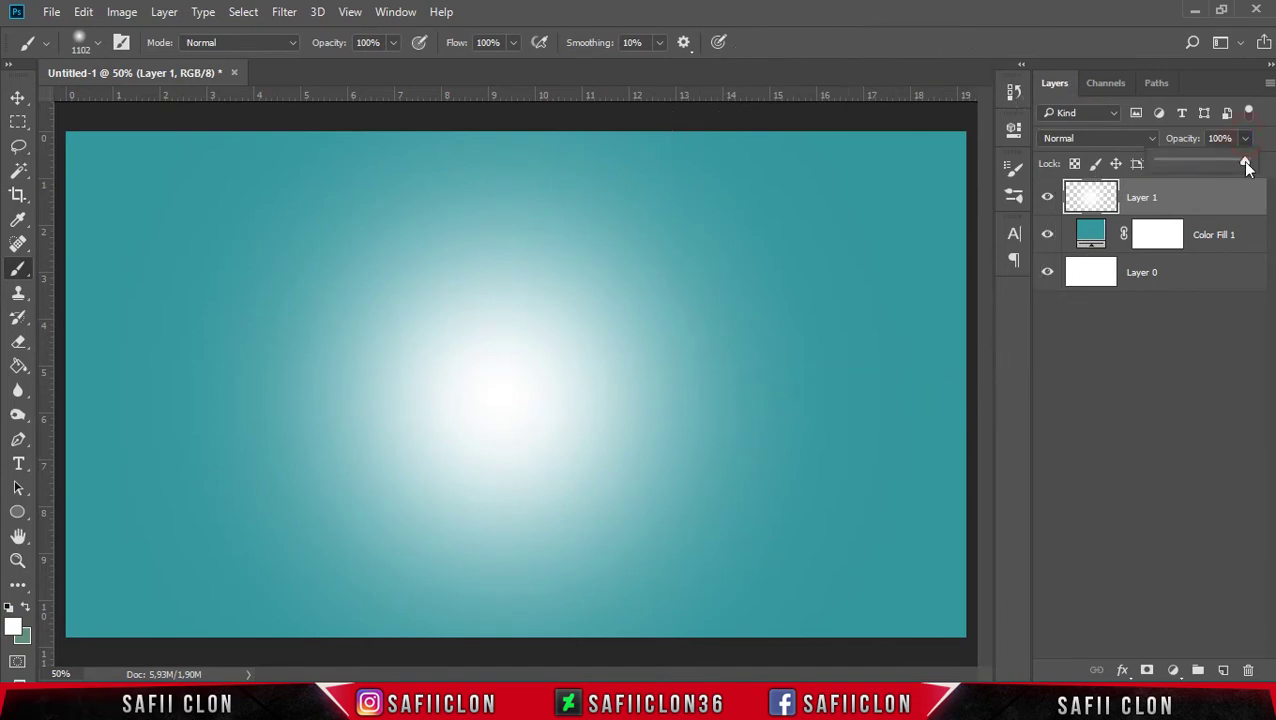
left_click_drag(1240, 166, 1230, 163)
left_click(1246, 139)
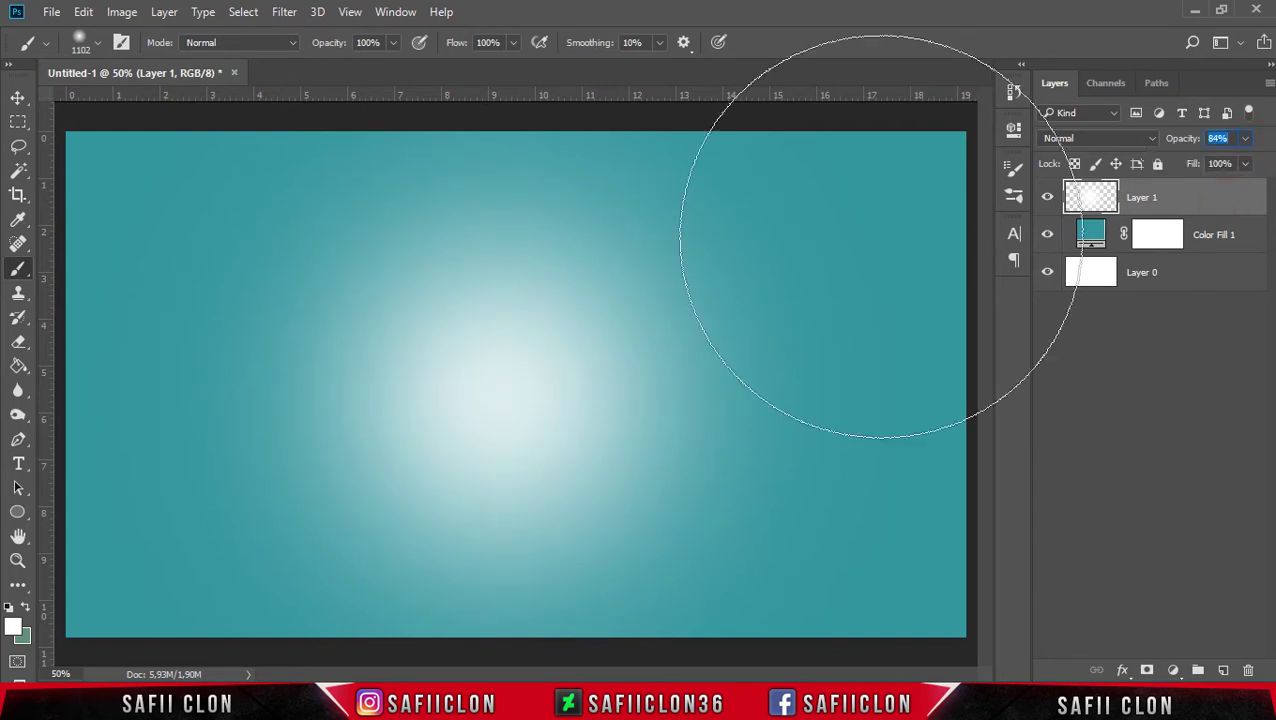
Free-transform the glow to about 128% and reposition it slightly higher
key("ctrl+t")
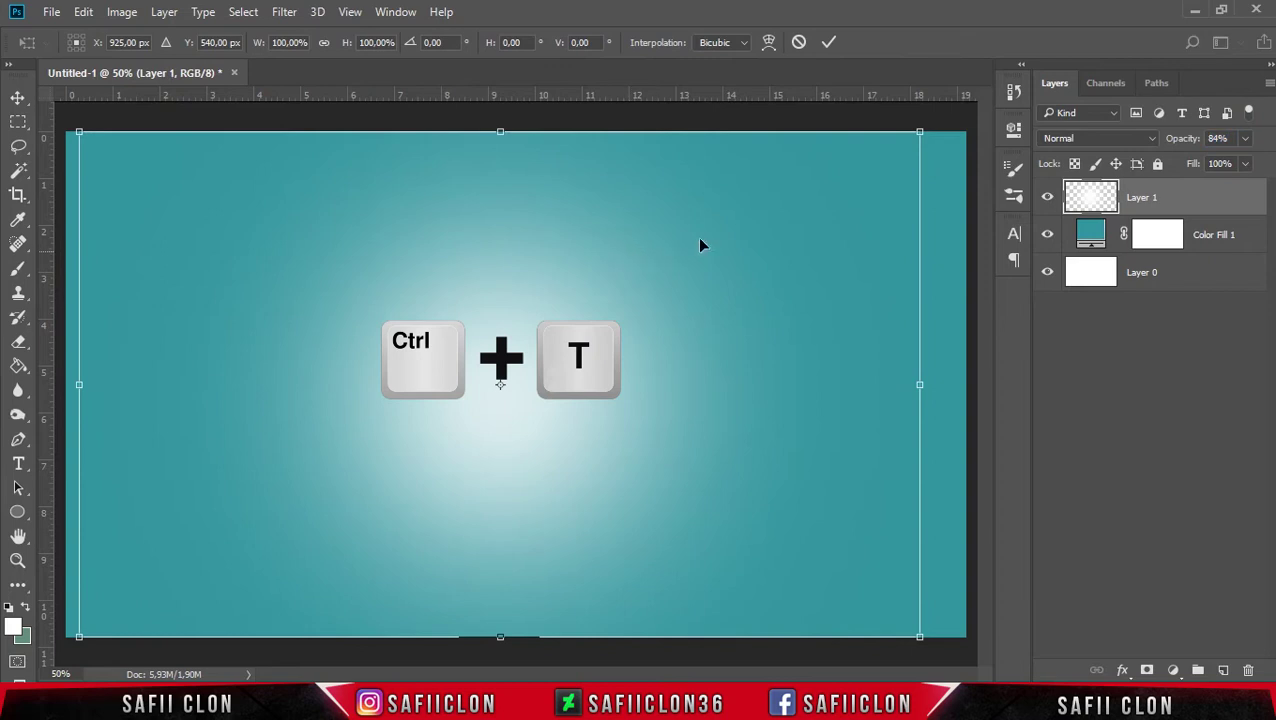
left_click_drag(916, 131, 1028, 55)
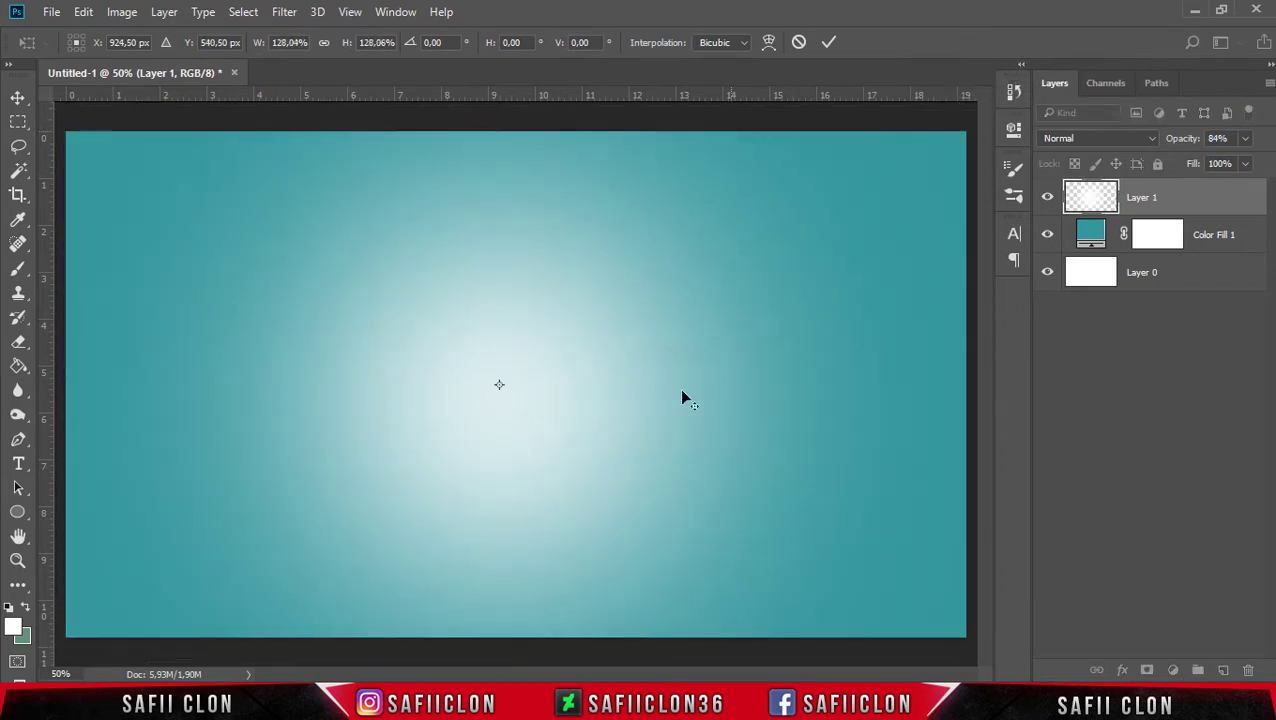
mouse_move(650, 413)
left_mouse_down()
mouse_move(670, 402)
mouse_move(648, 364)
left_mouse_up()
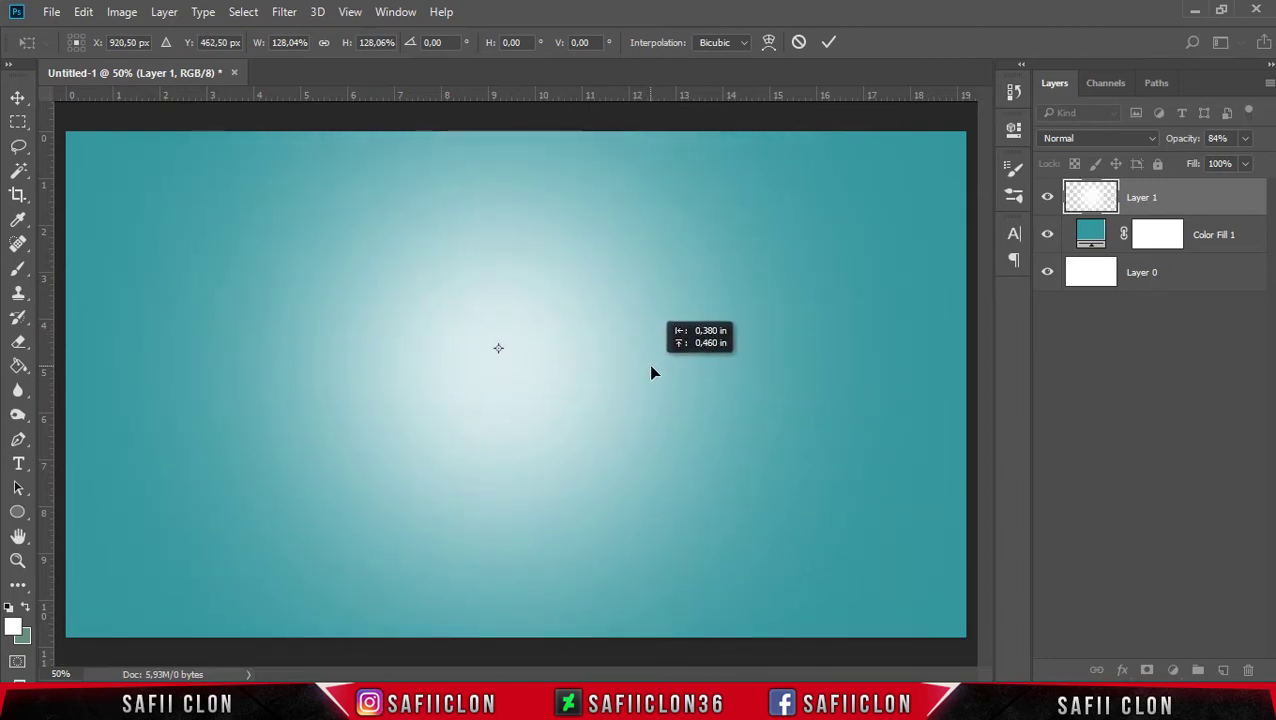
left_click_drag(648, 364, 650, 373)
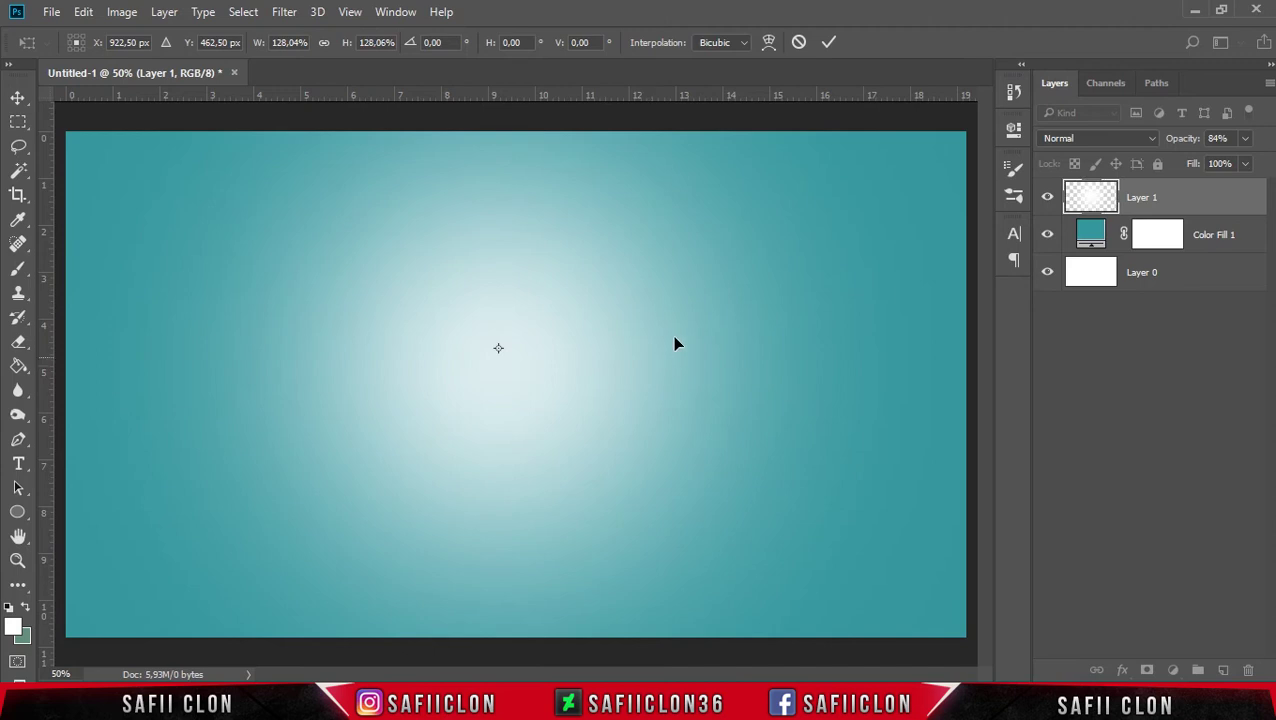
left_click(828, 43)
key("b")
Set Layer 1 opacity to 62% and toggle its visibility to compare before and after
left_click(1246, 141)
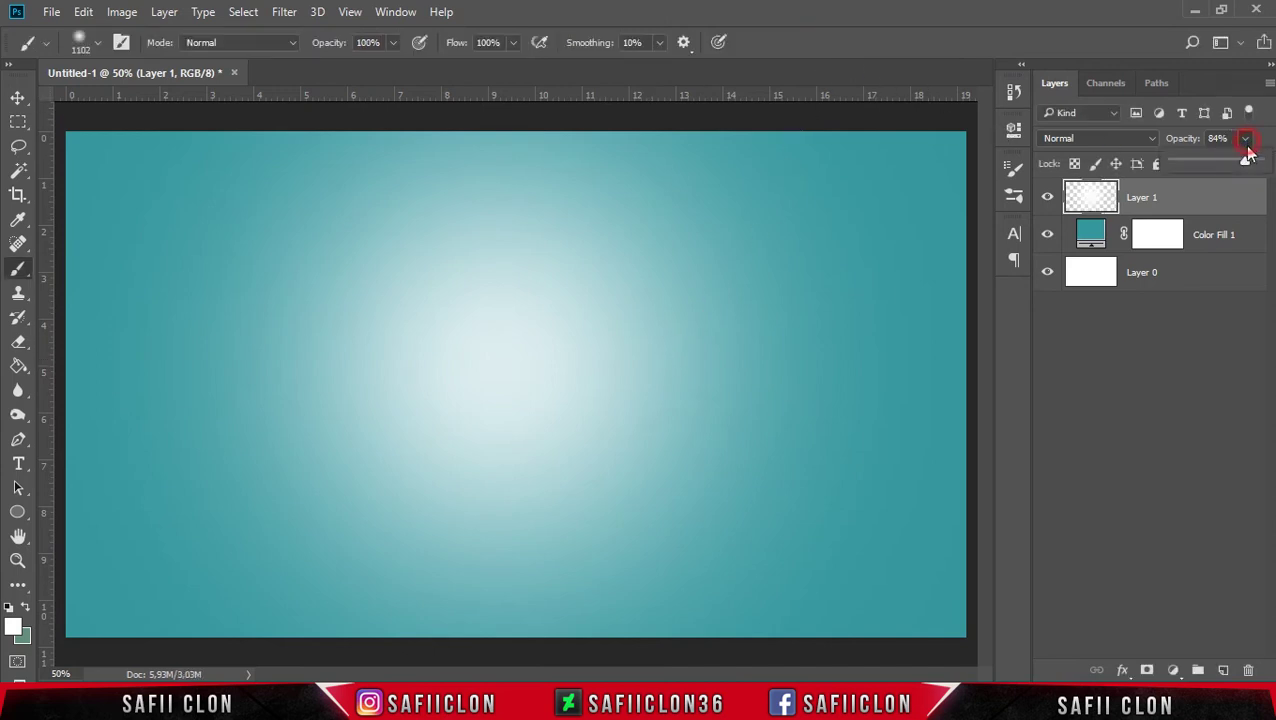
left_click_drag(1221, 165, 1227, 168)
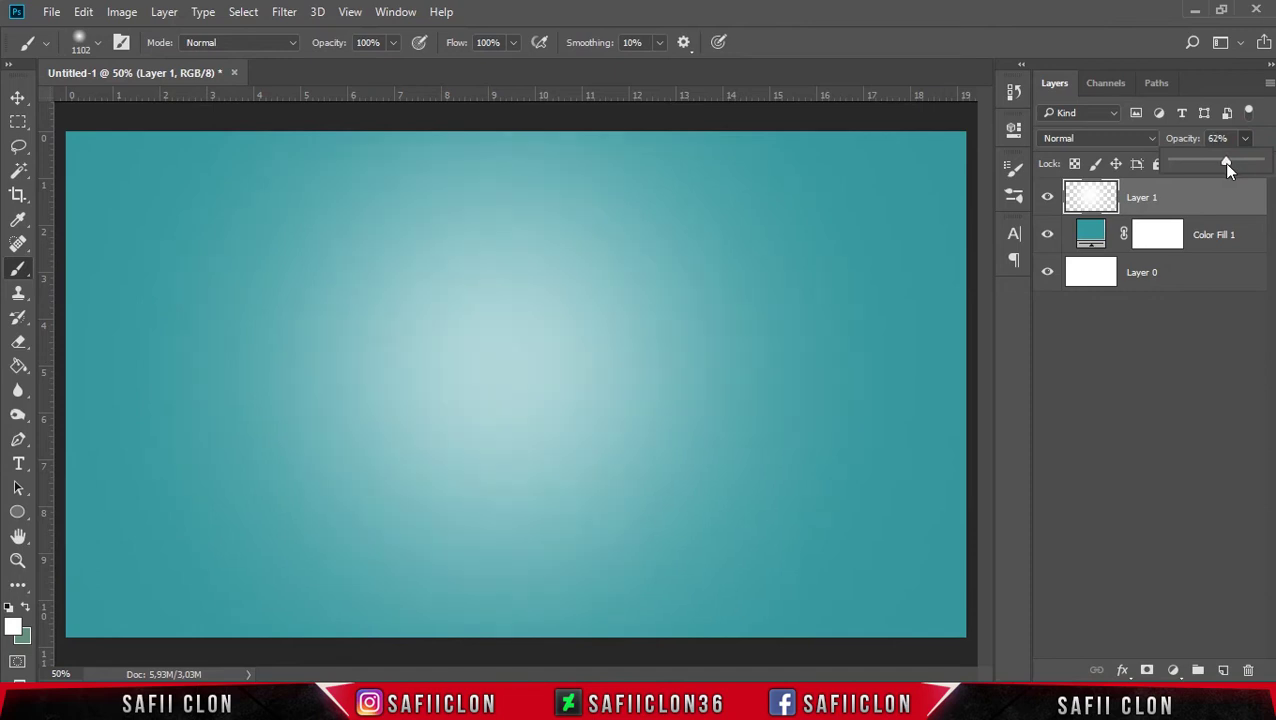
left_click(1192, 200)
left_click(1048, 198)
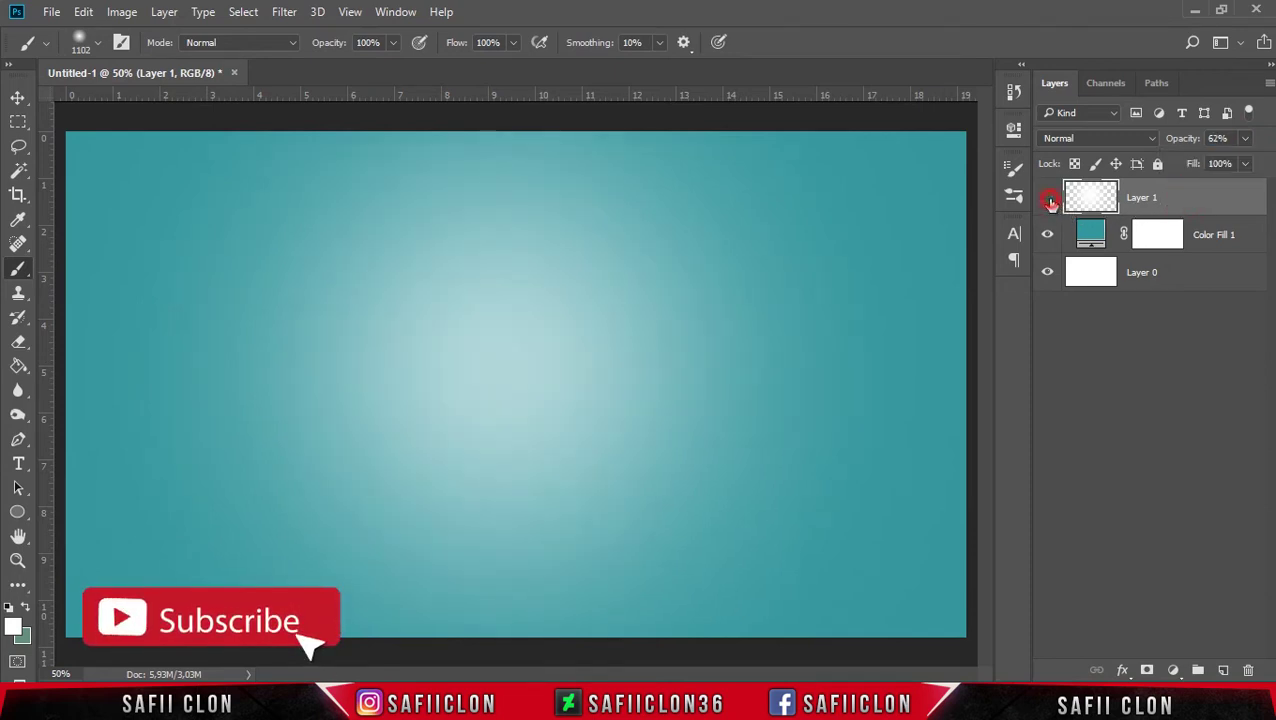
left_click(1048, 198)
left_click(1048, 198)
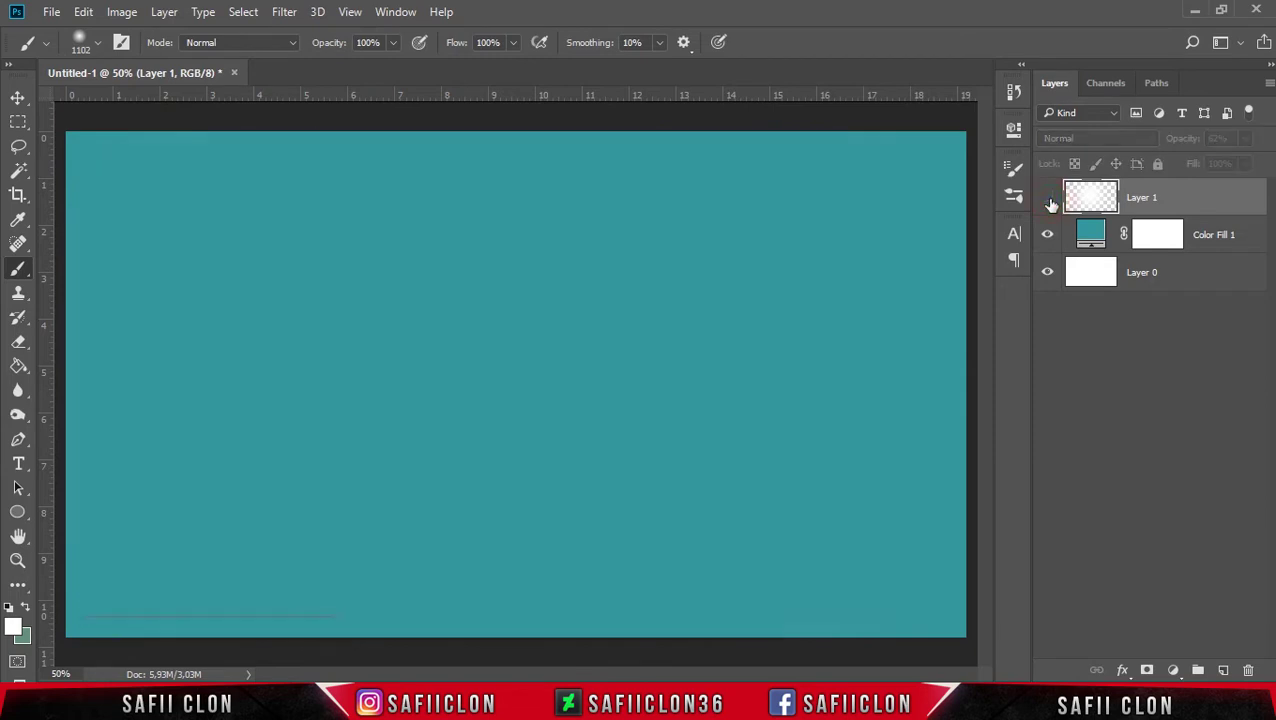
left_click(1048, 198)
left_click(1200, 191)
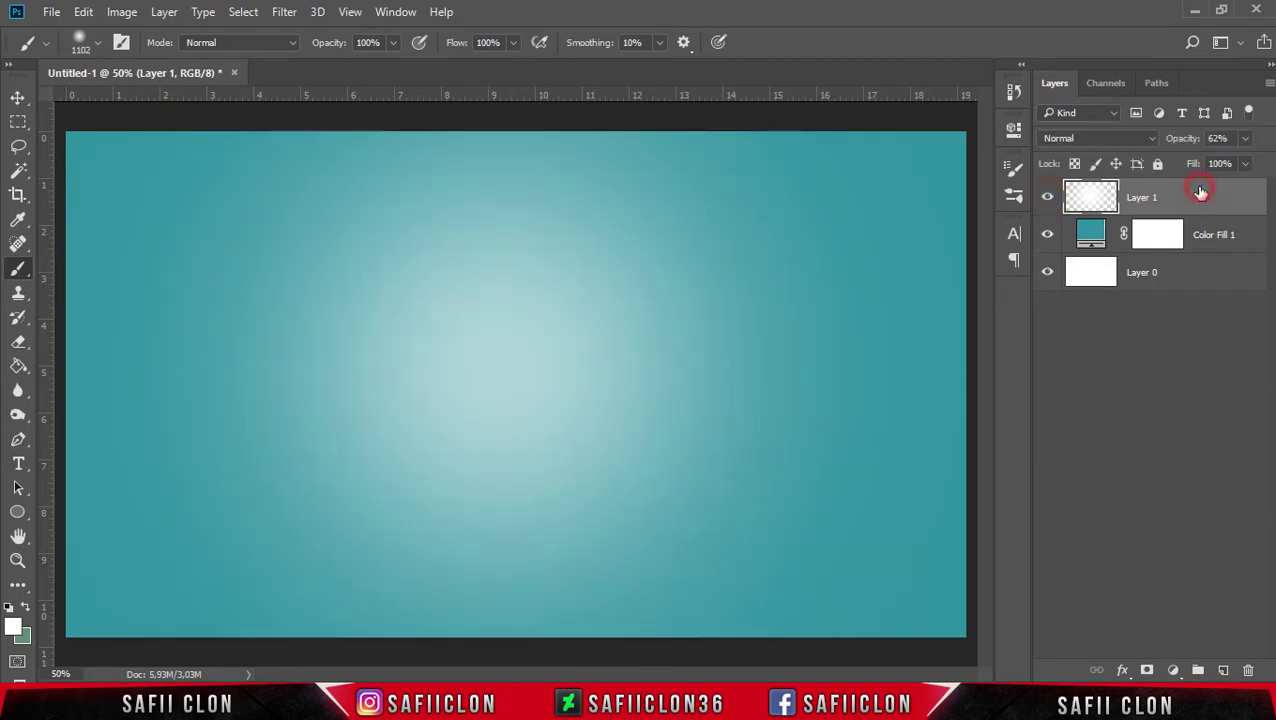
Group the glow, colour fill and base layers into a group named BG
left_click(1206, 271, "shift")
right_click(1201, 264)
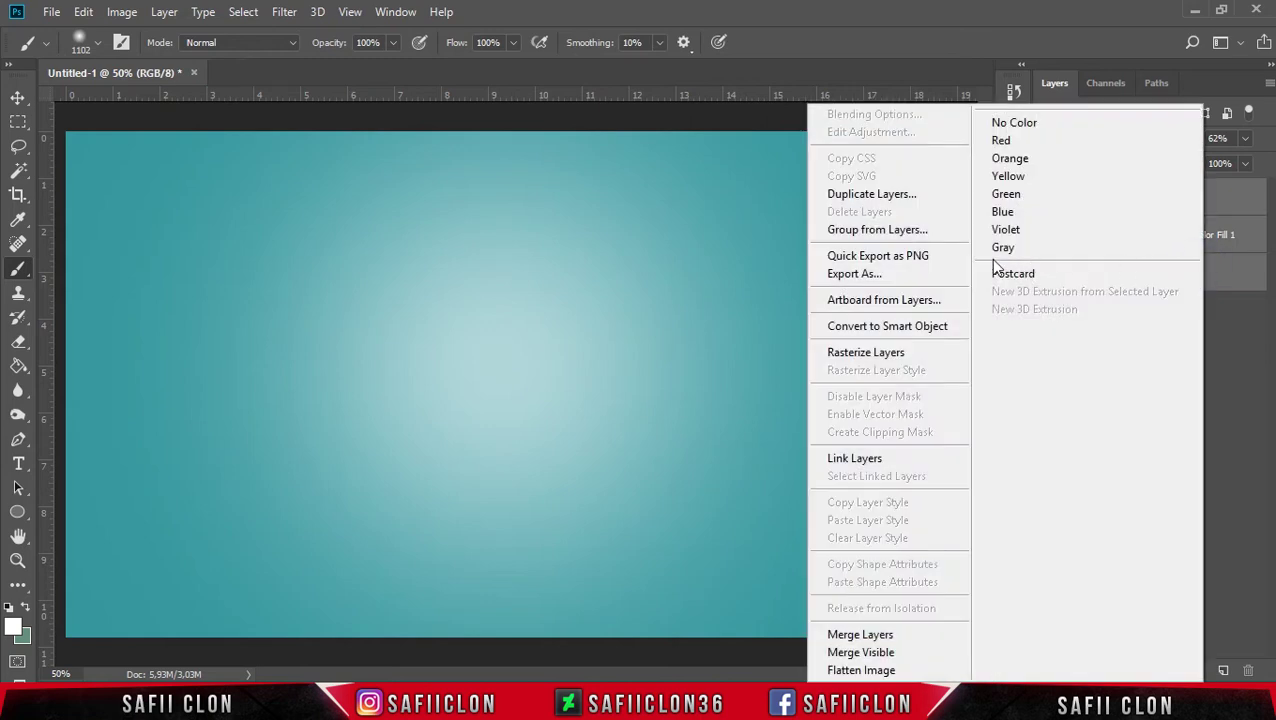
left_click(874, 232)
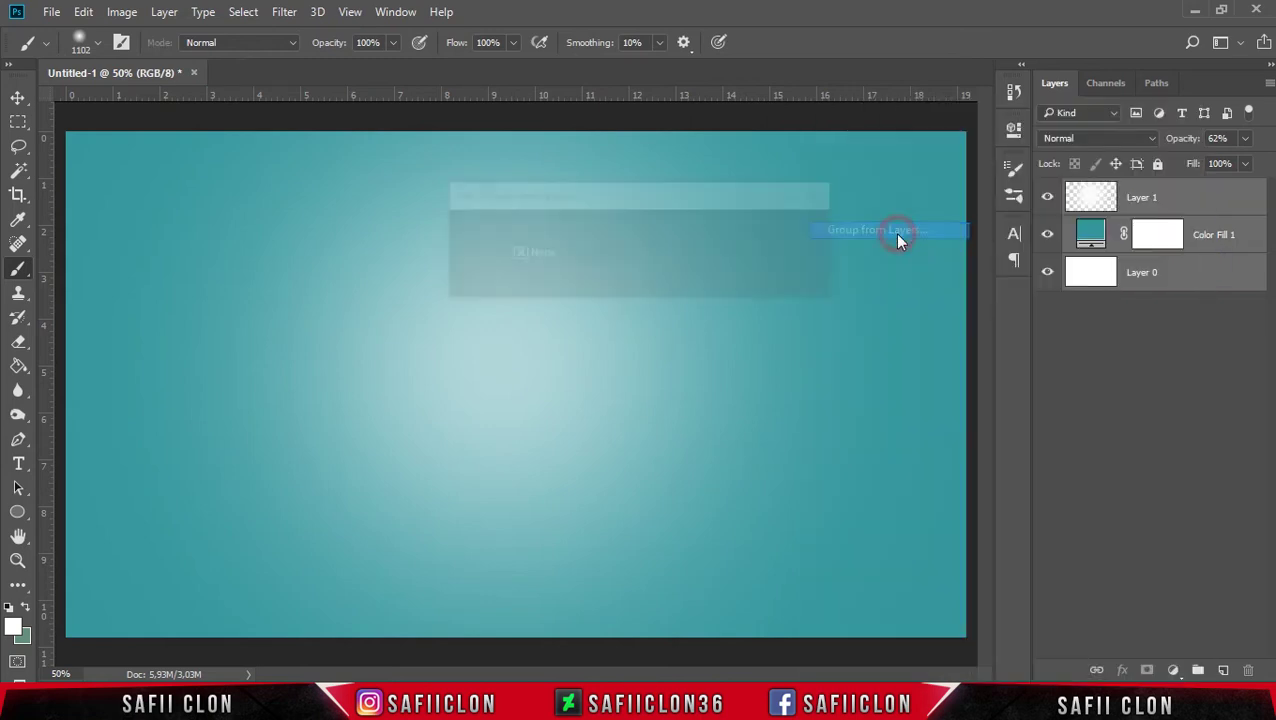
double_click(623, 233)
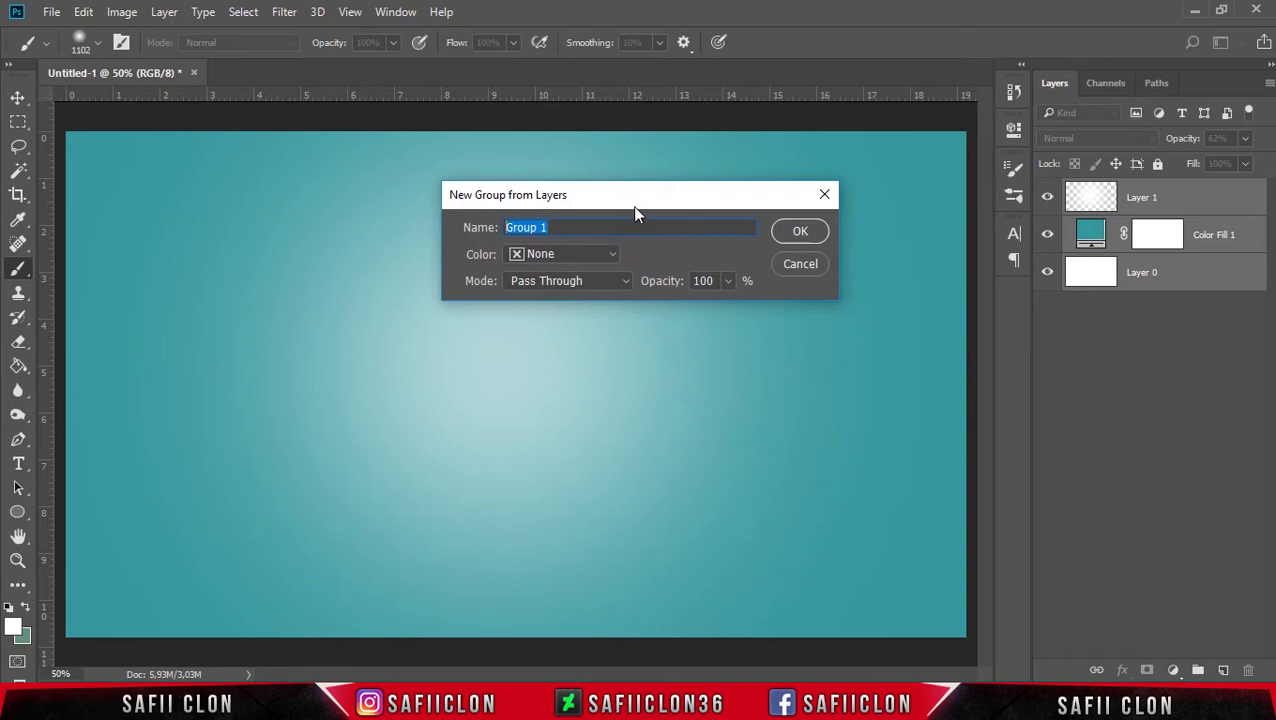
type("BG")
left_click(800, 232)
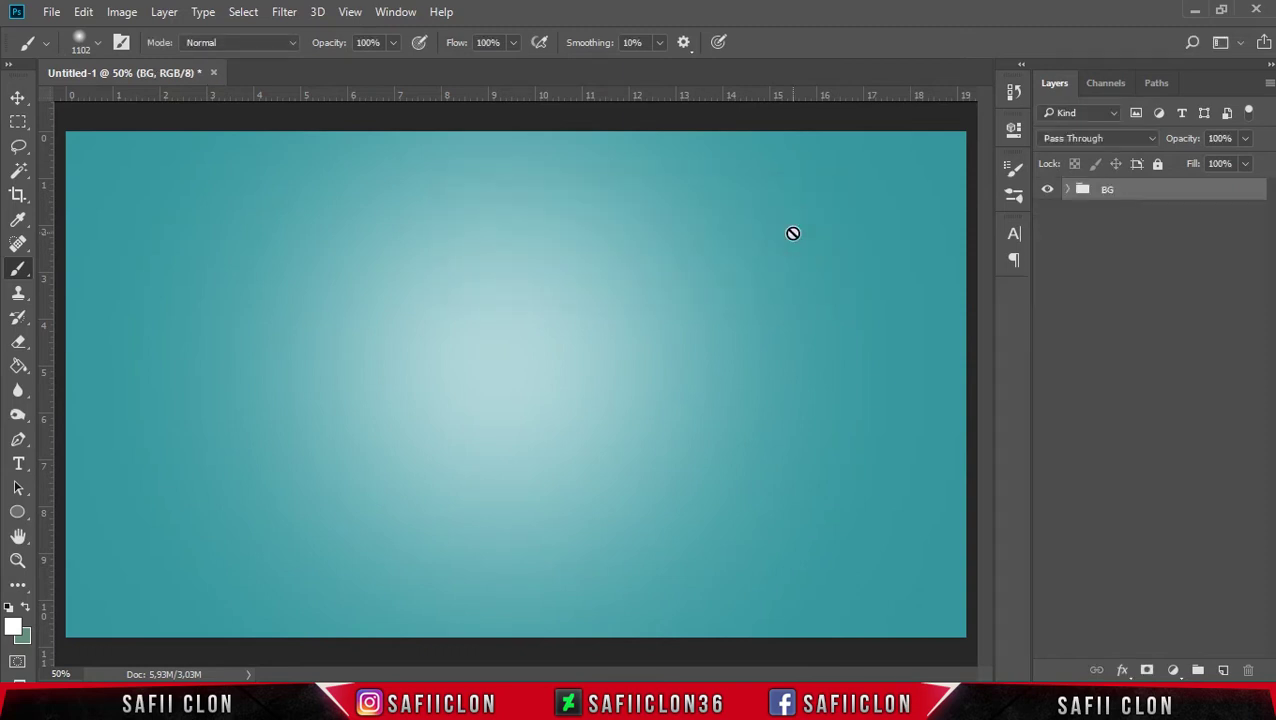
Type PIXEL on the canvas with the Horizontal Type Tool in FFF Forward
left_click(18, 463)
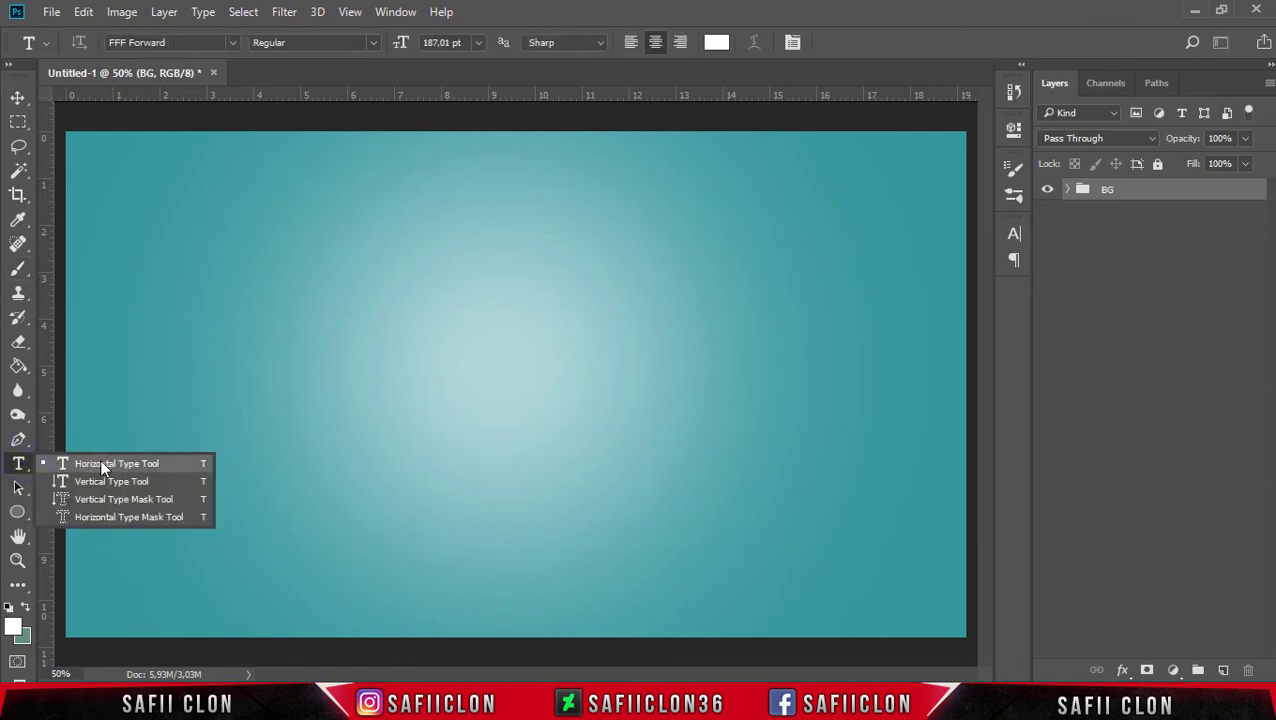
left_click(95, 463)
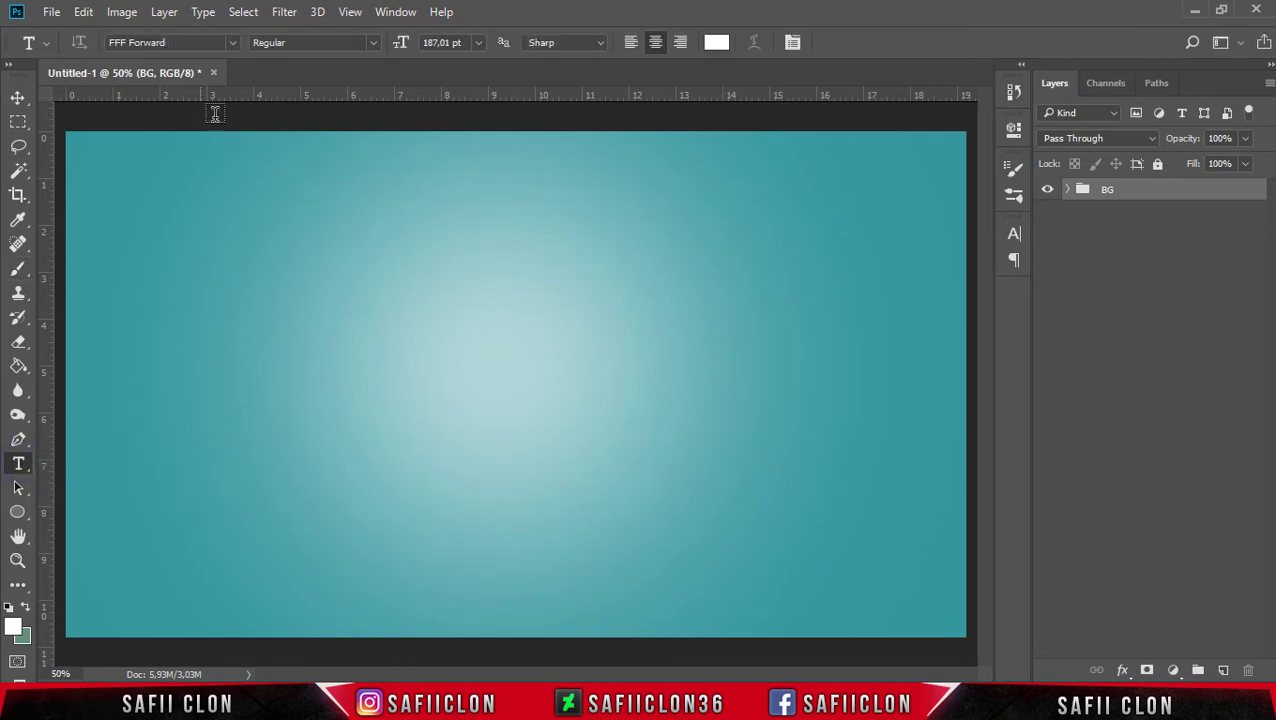
left_click(232, 44)
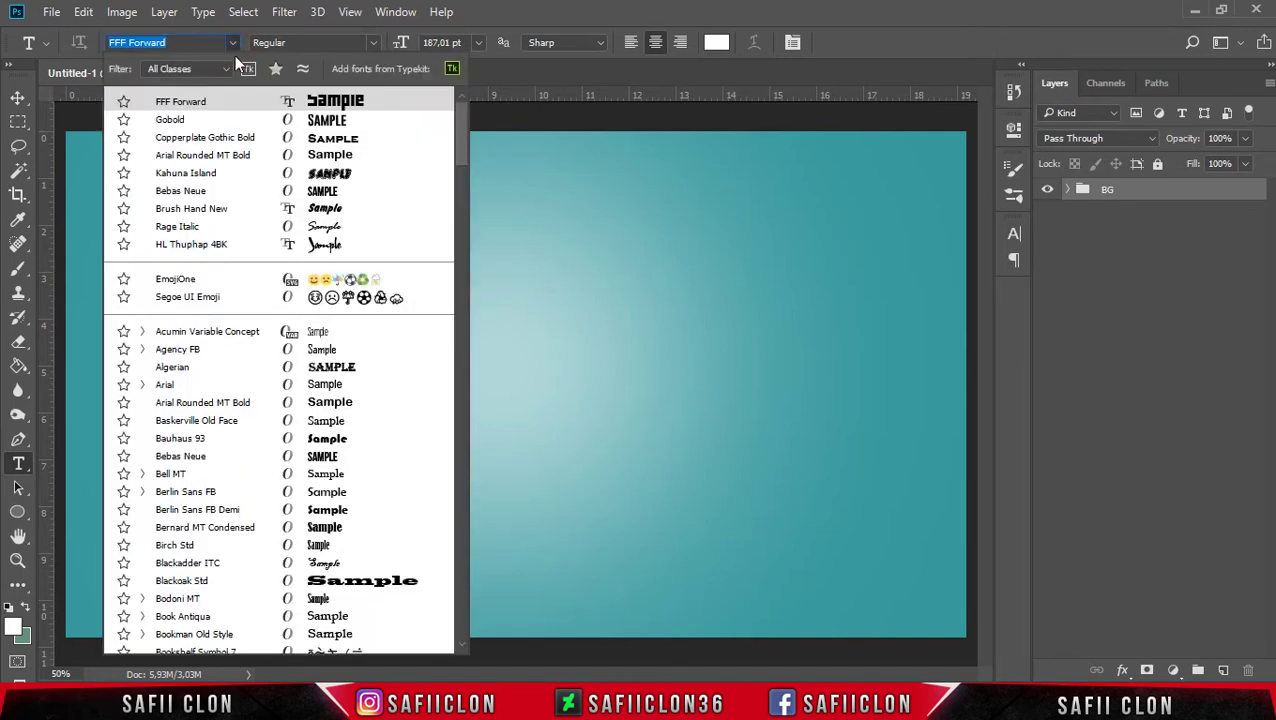
left_click(228, 103)
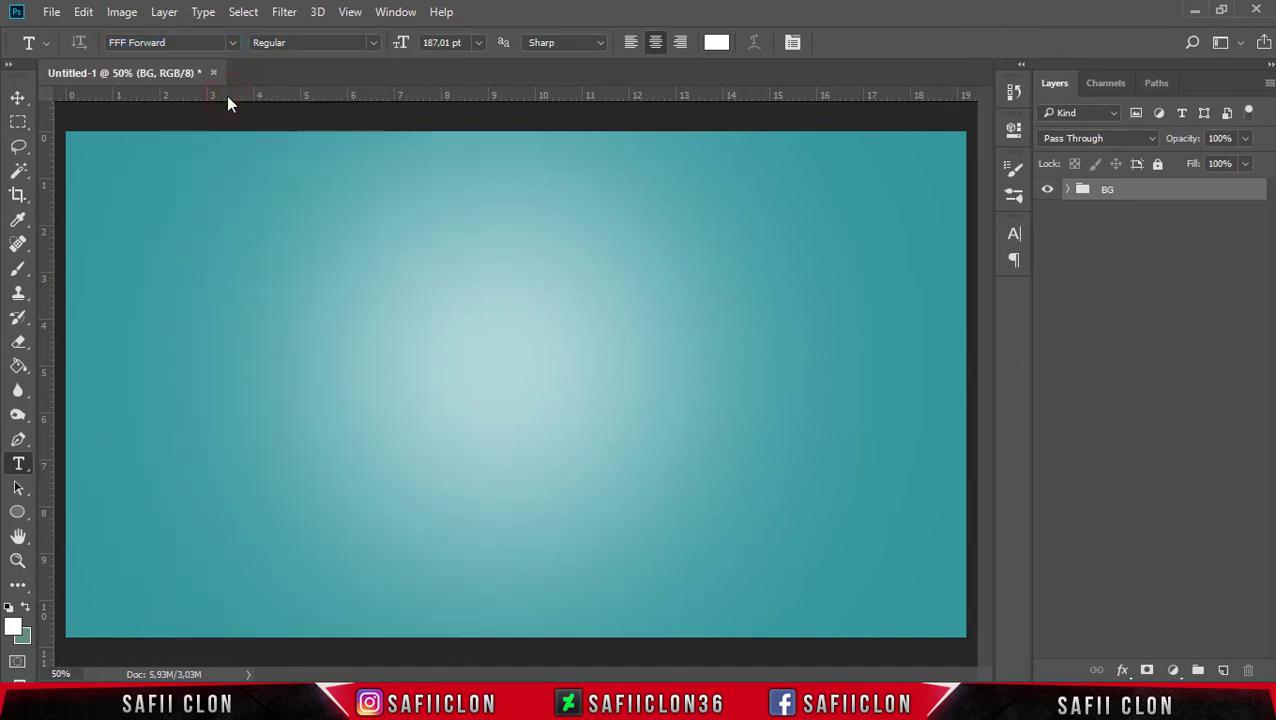
left_click(304, 387)
type("P")
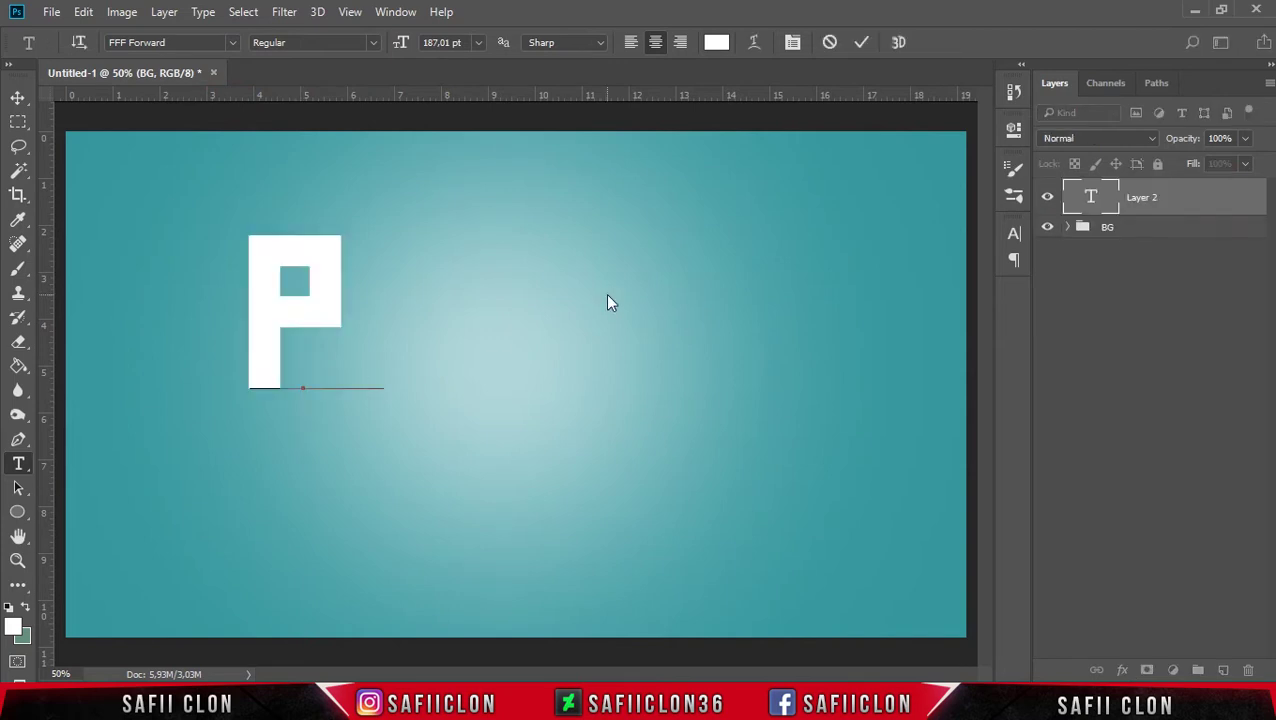
type("IXEL")
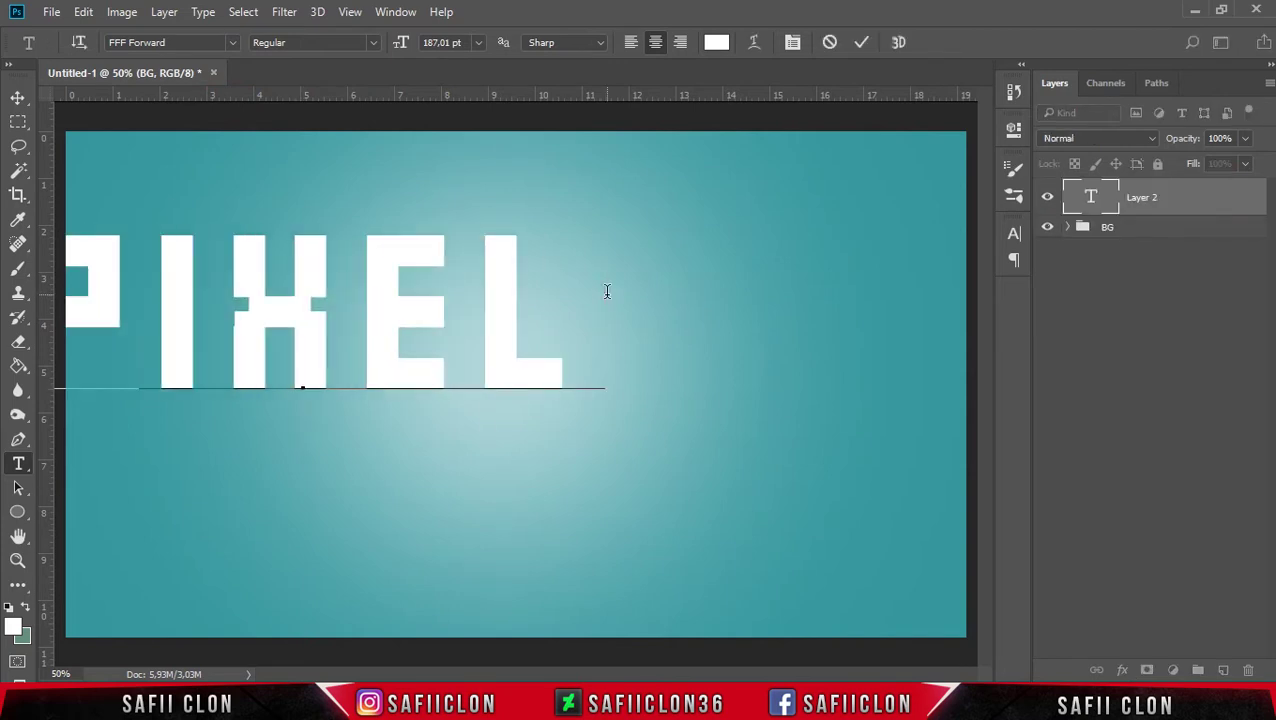
Resize the PIXEL text to about 249 pt, move it toward the centre, and commit
left_click_drag(601, 312, 60, 313)
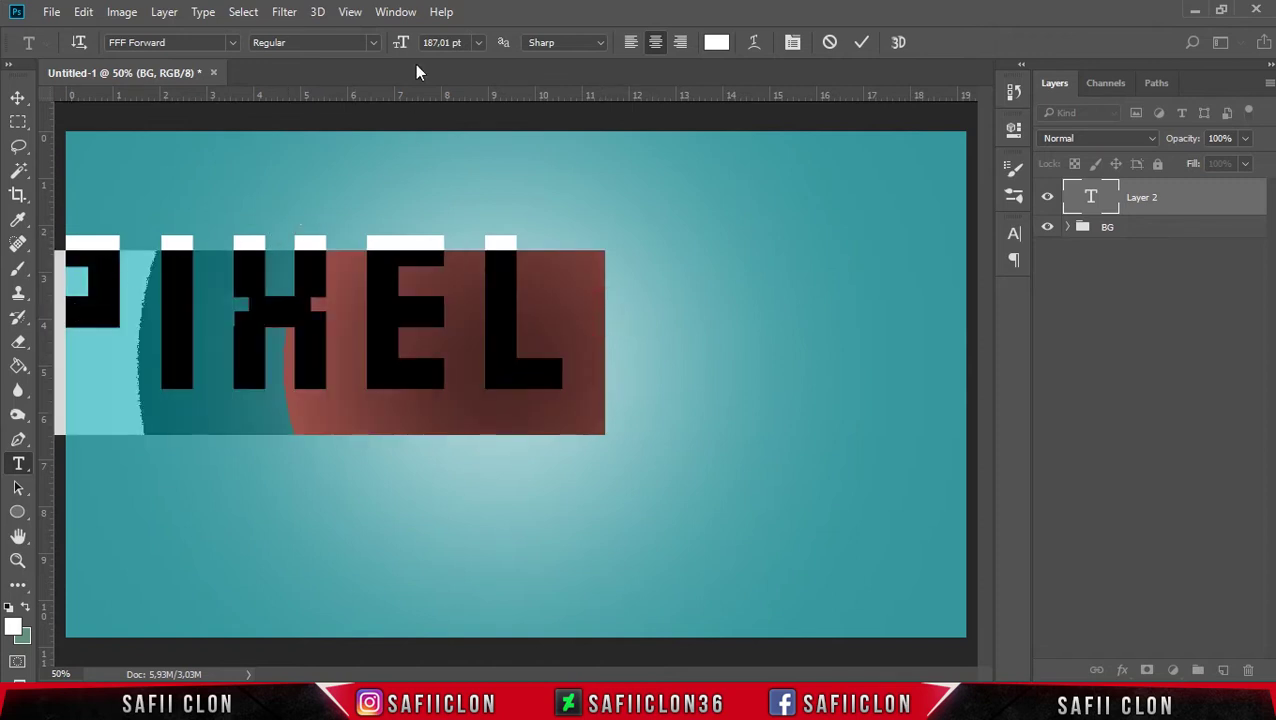
mouse_move(404, 45)
left_mouse_down()
mouse_move(498, 44)
mouse_move(473, 48)
mouse_move(455, 77)
left_mouse_up()
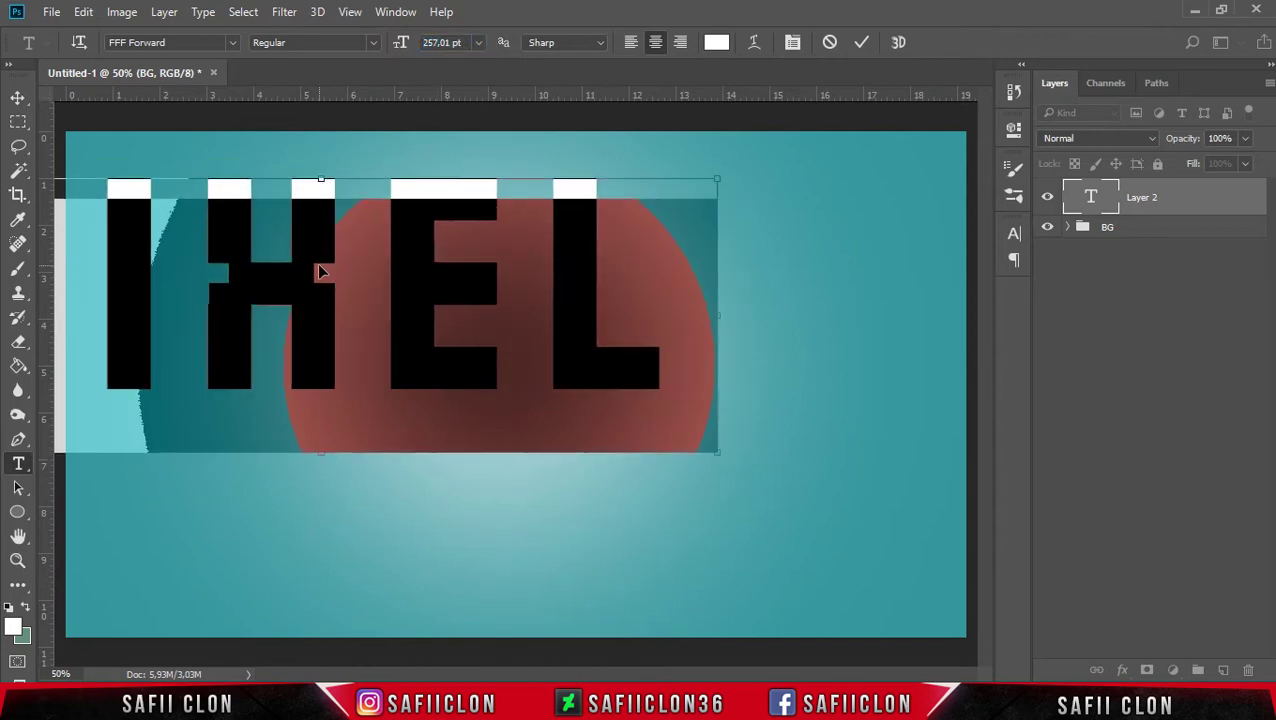
mouse_move(320, 272)
left_mouse_down()
mouse_move(571, 334)
mouse_move(501, 344)
mouse_move(513, 336)
left_mouse_up()
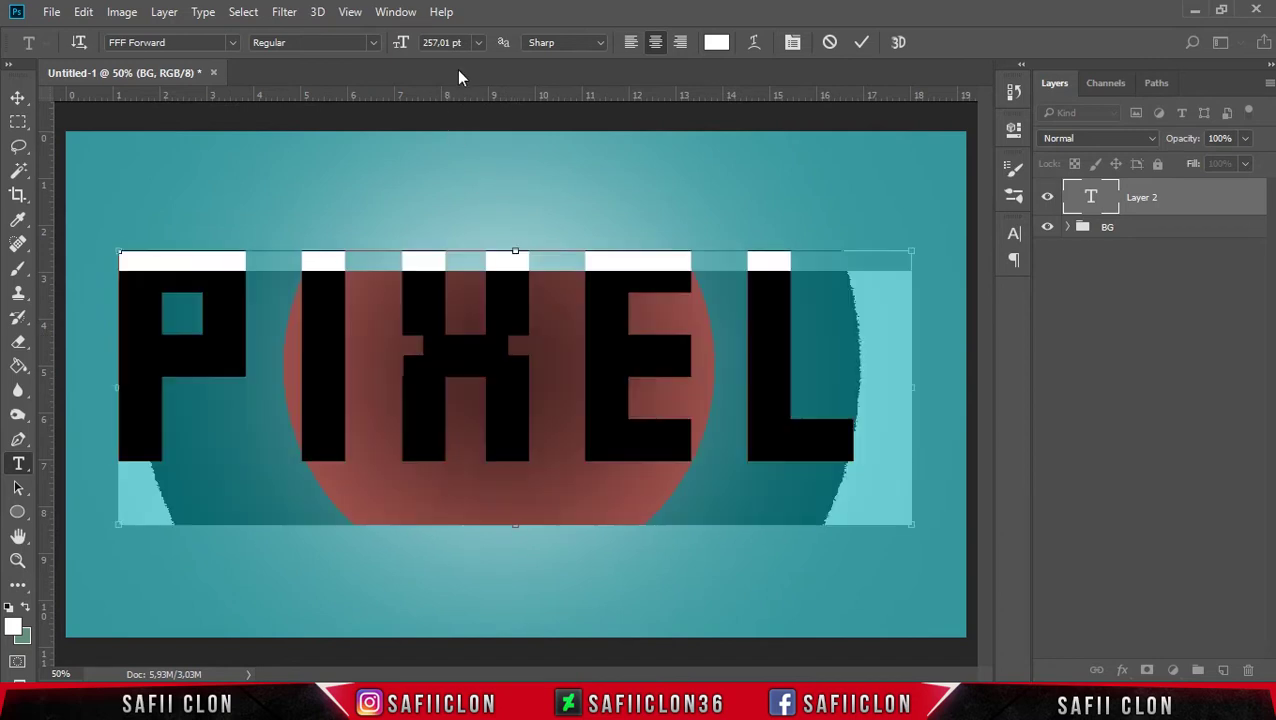
left_click(400, 44)
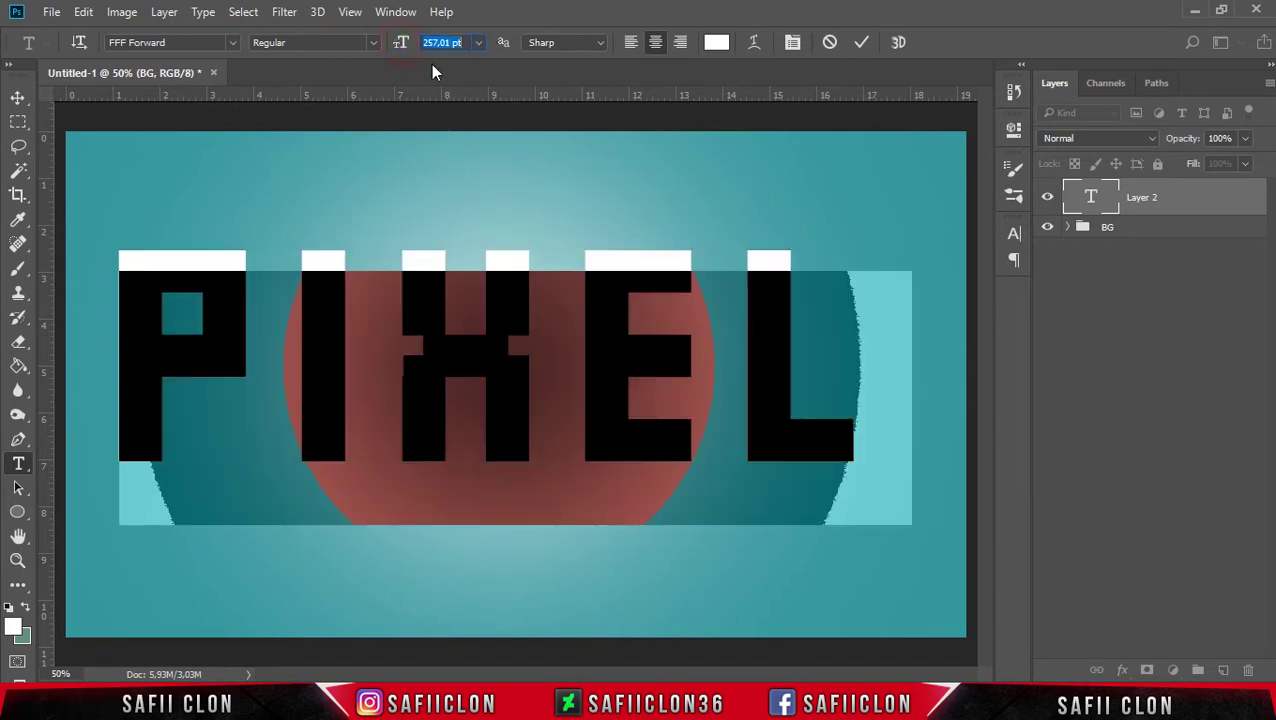
left_click_drag(410, 43, 400, 45)
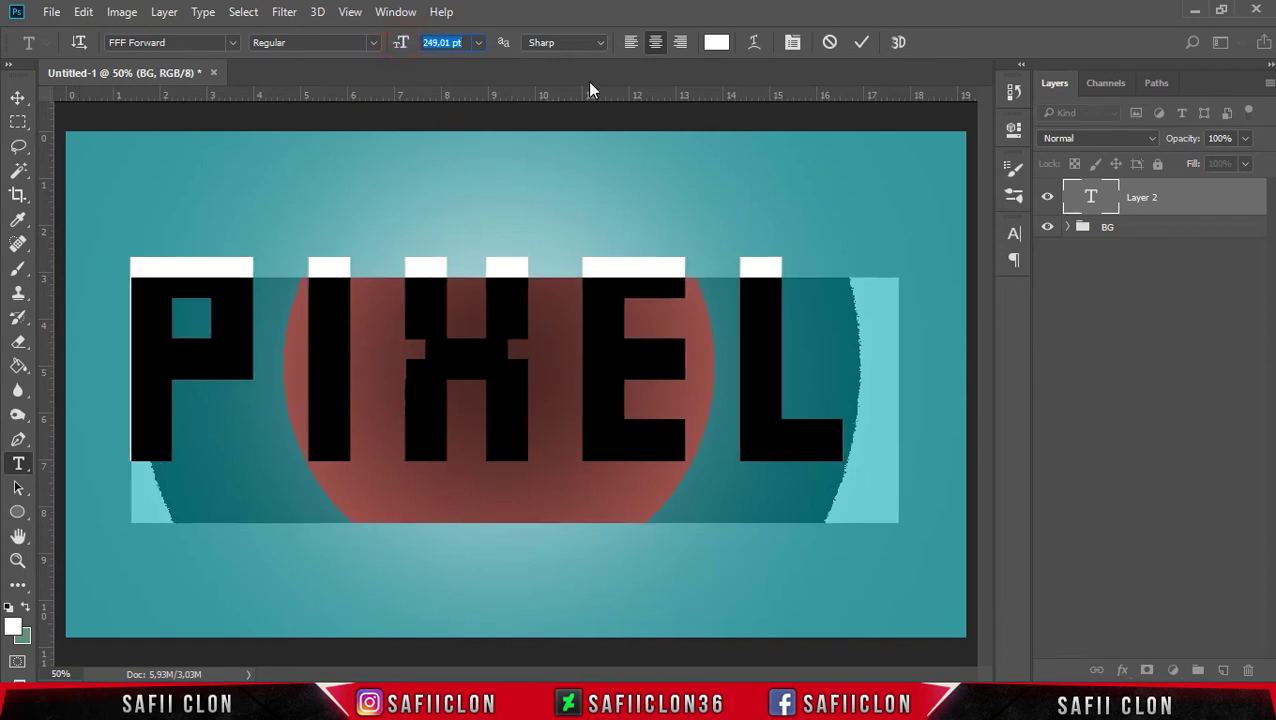
left_click(860, 44)
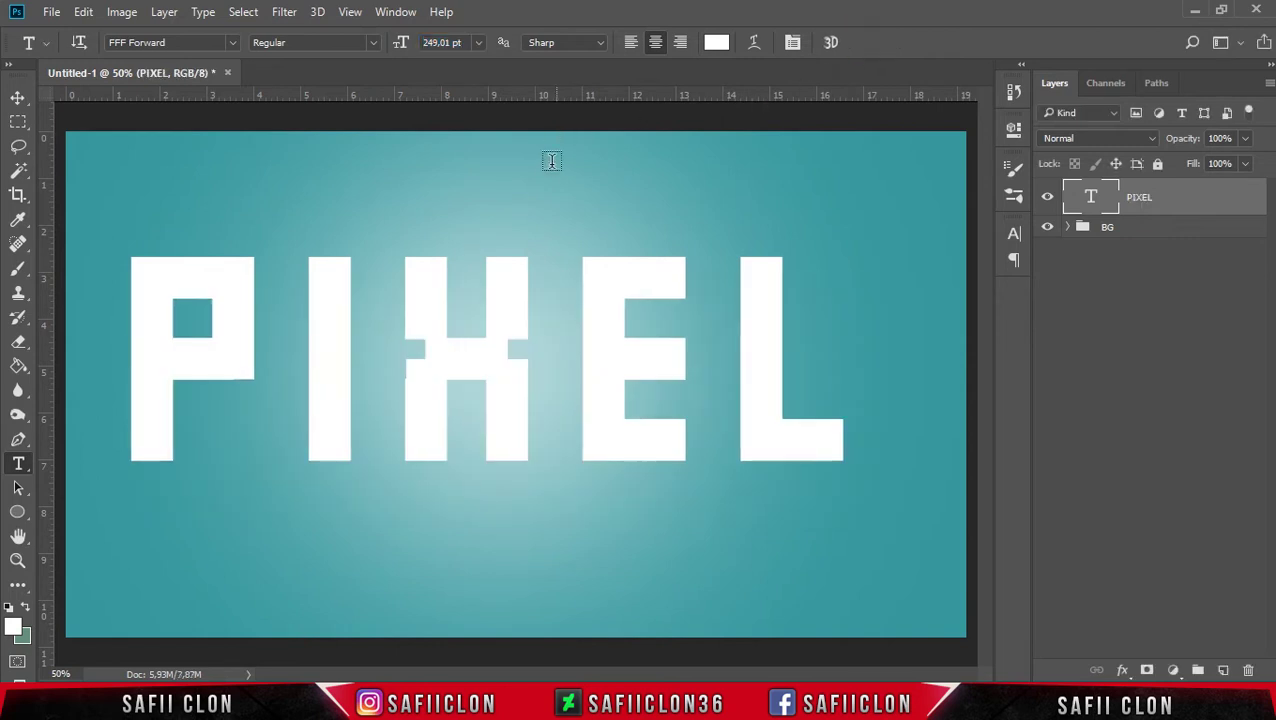
Nudge the PIXEL text slightly down and right with the Move tool to centre it
left_click(18, 98)
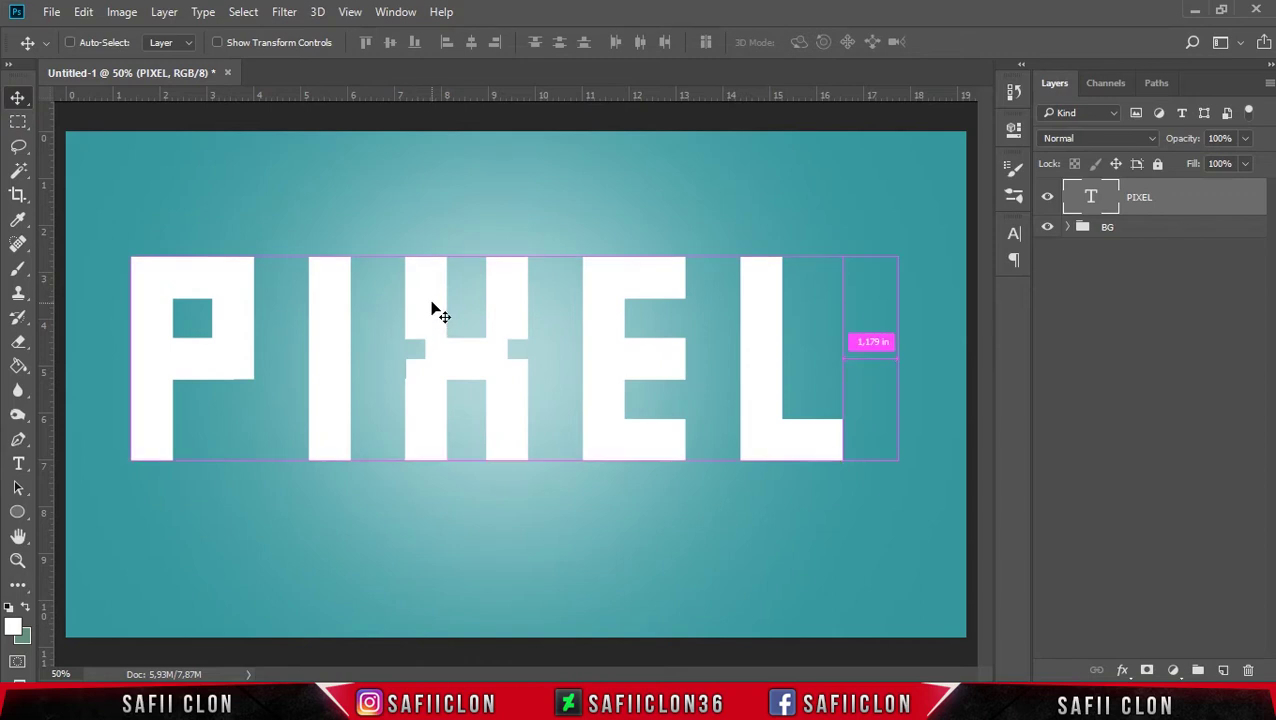
left_click_drag(433, 307, 449, 327)
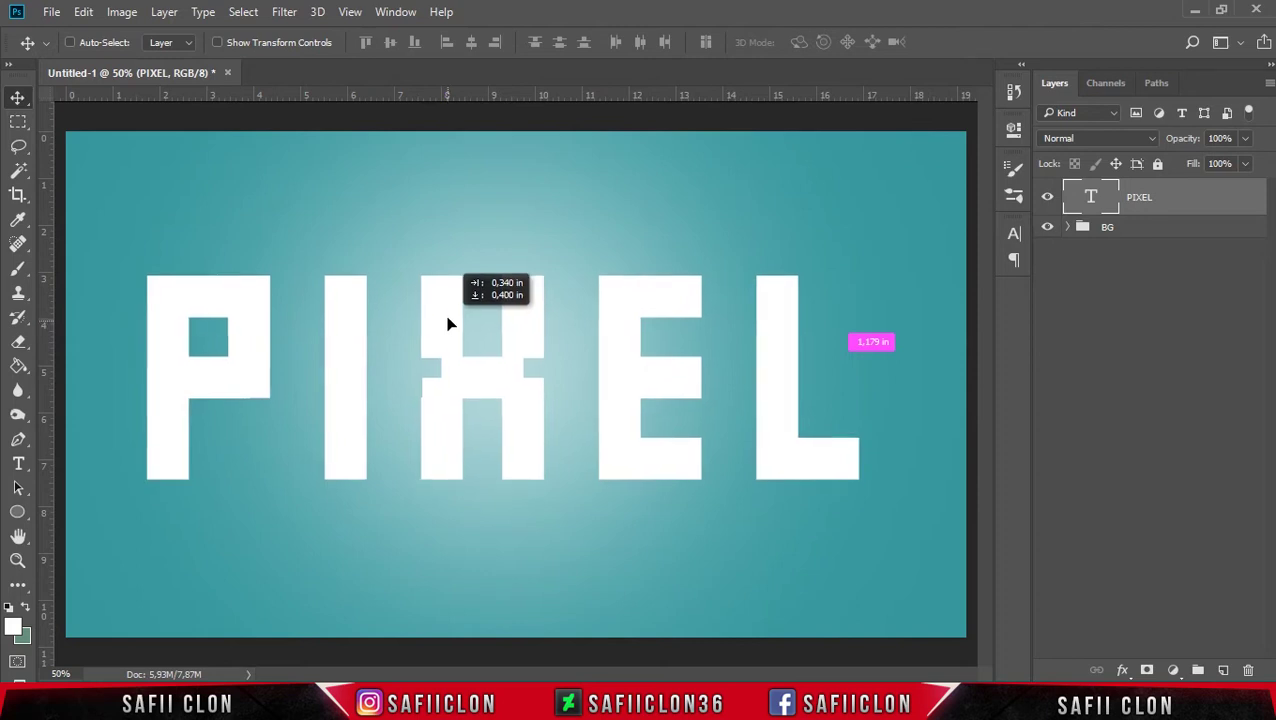
left_click_drag(449, 327, 451, 327)
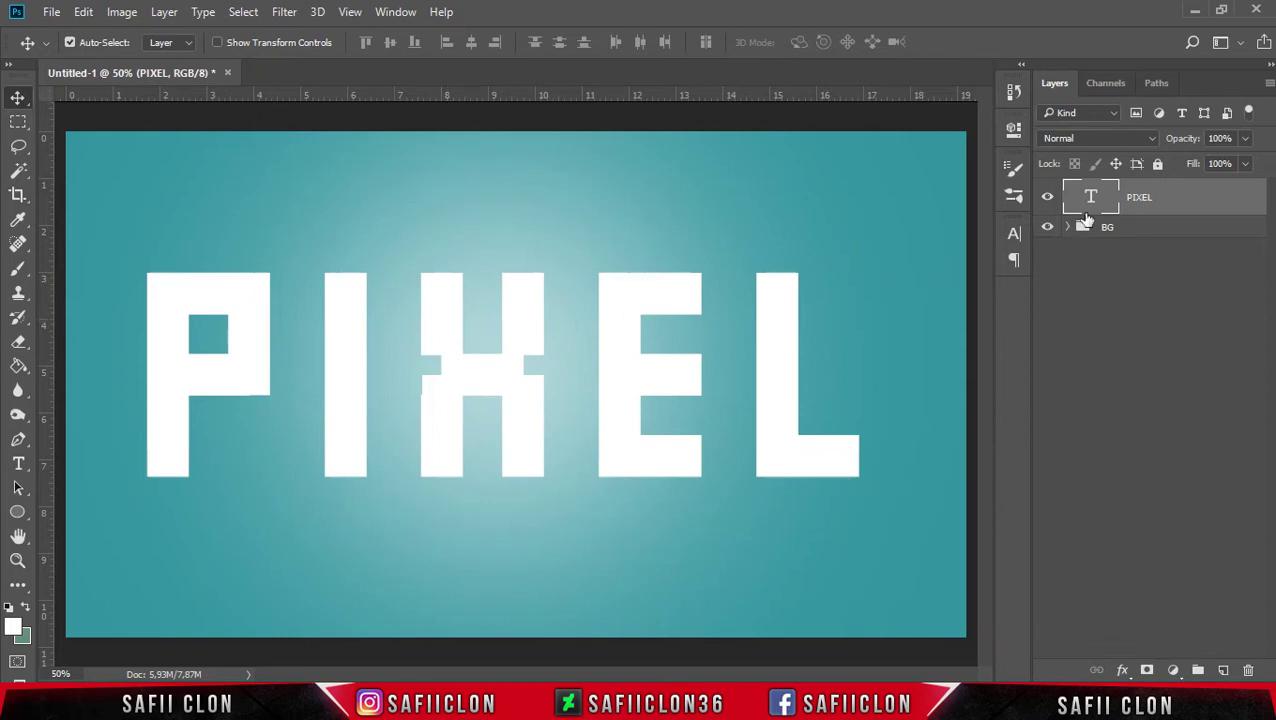
left_click(1236, 199)
Turn on Gradient Overlay for the PIXEL layer in Blending Options and edit its gradient
right_click(1237, 199)
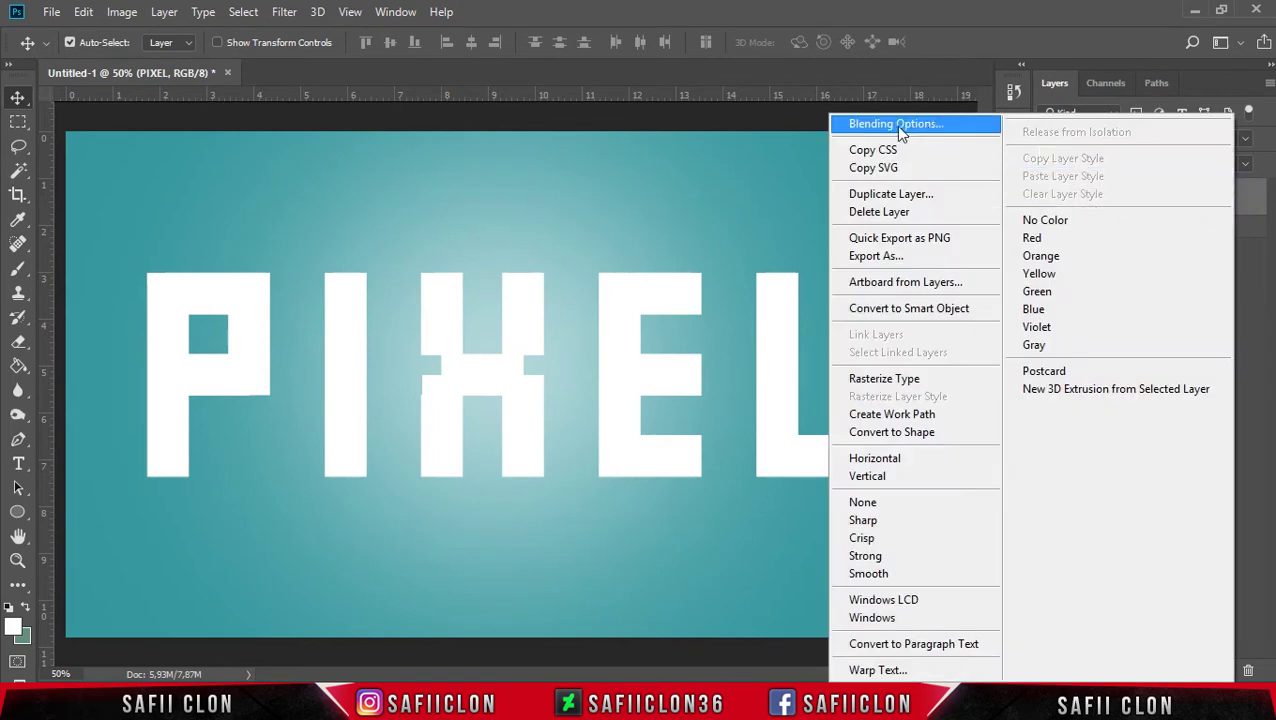
left_click(906, 125)
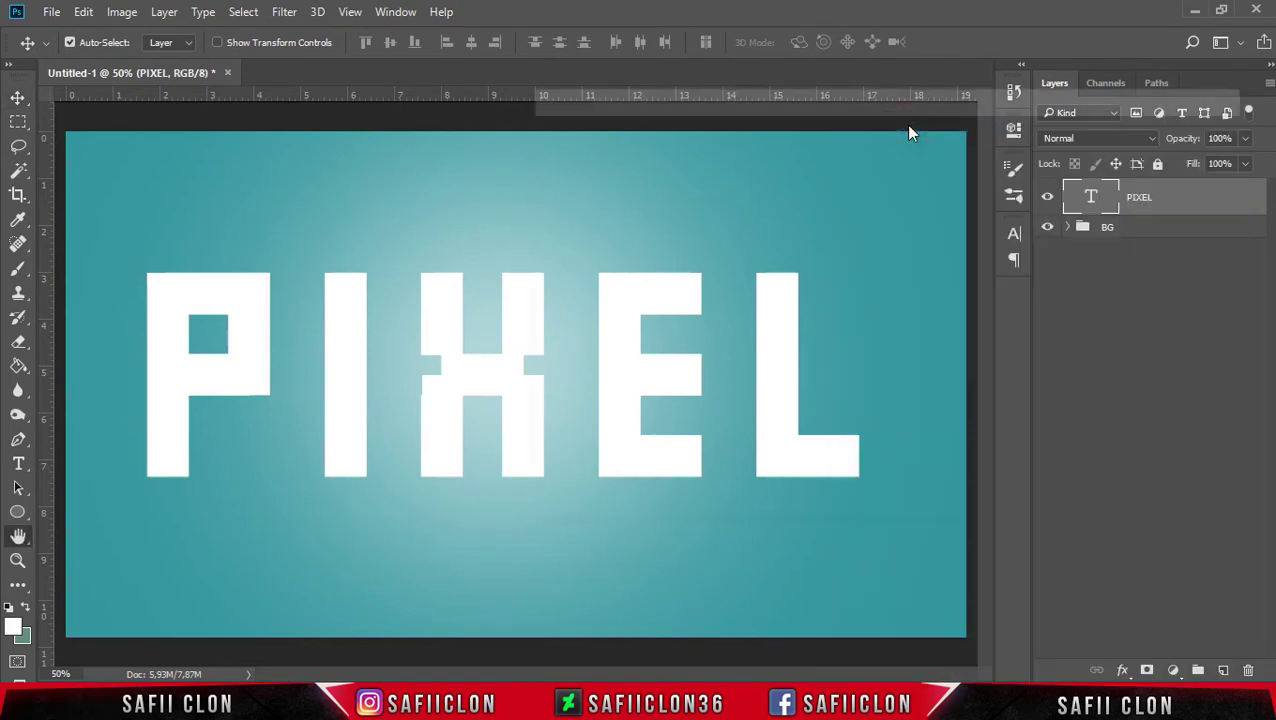
left_click_drag(785, 101, 970, 138)
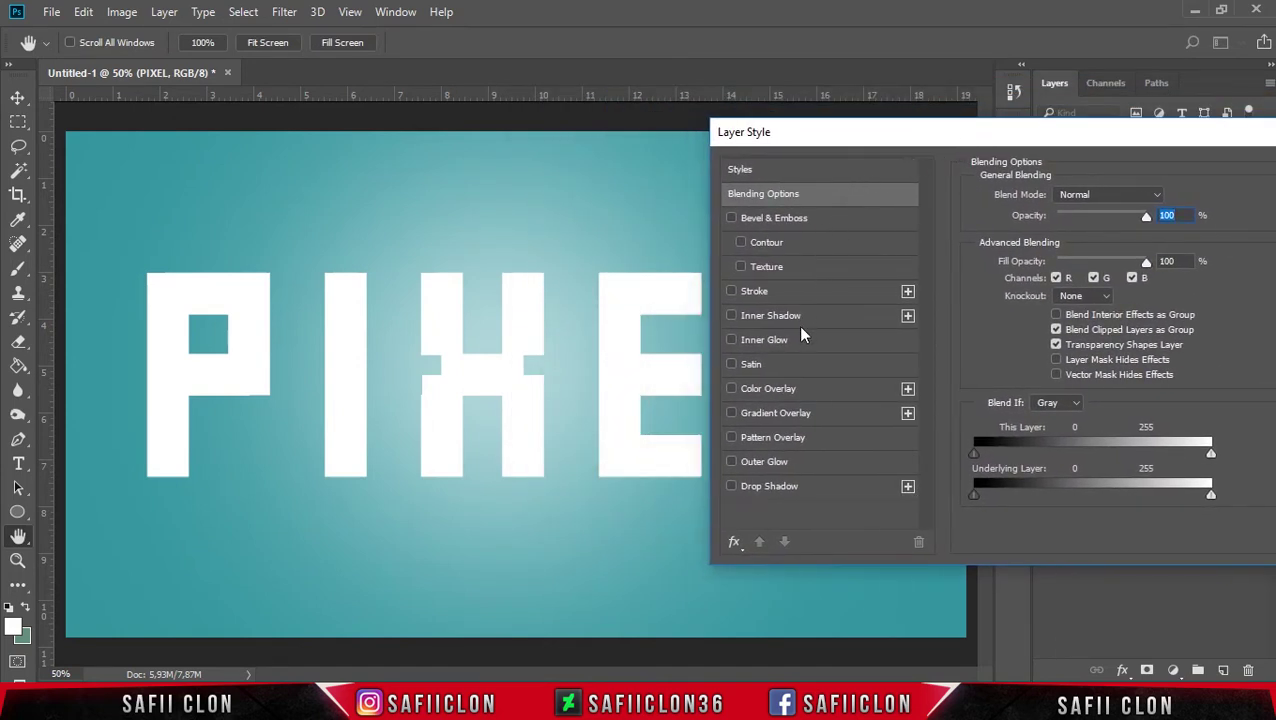
left_click(730, 412)
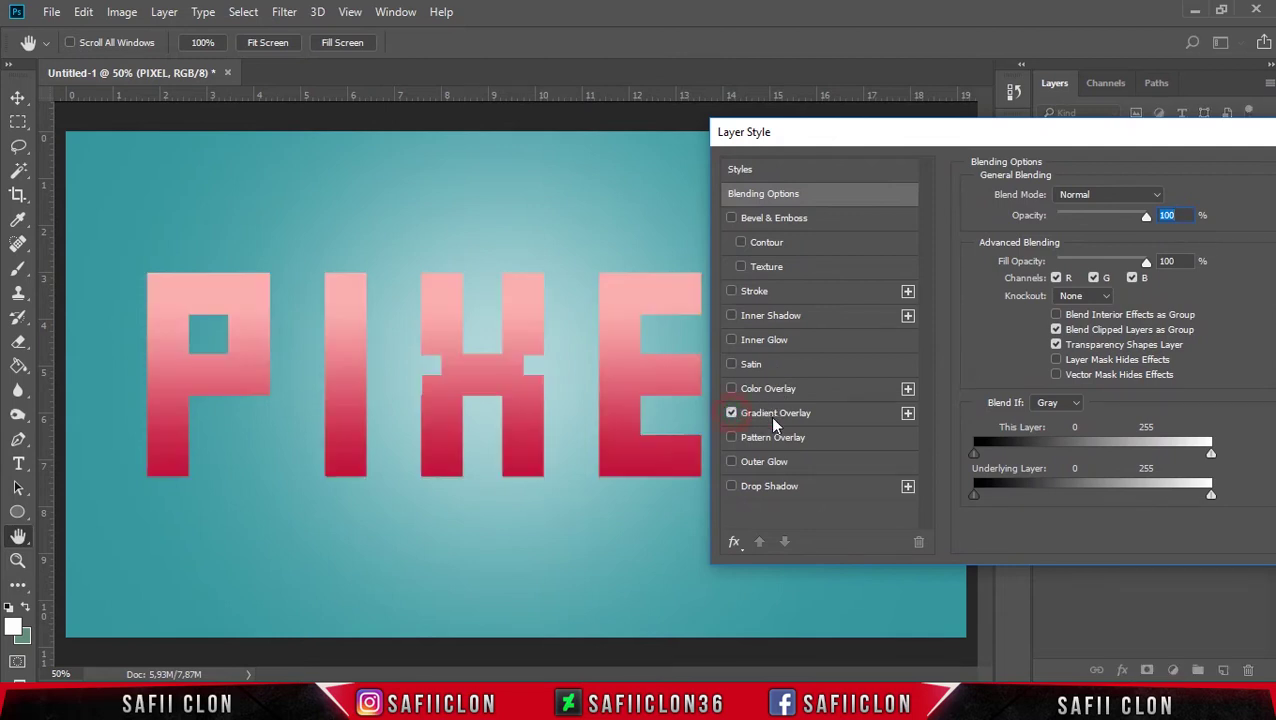
left_click(772, 416)
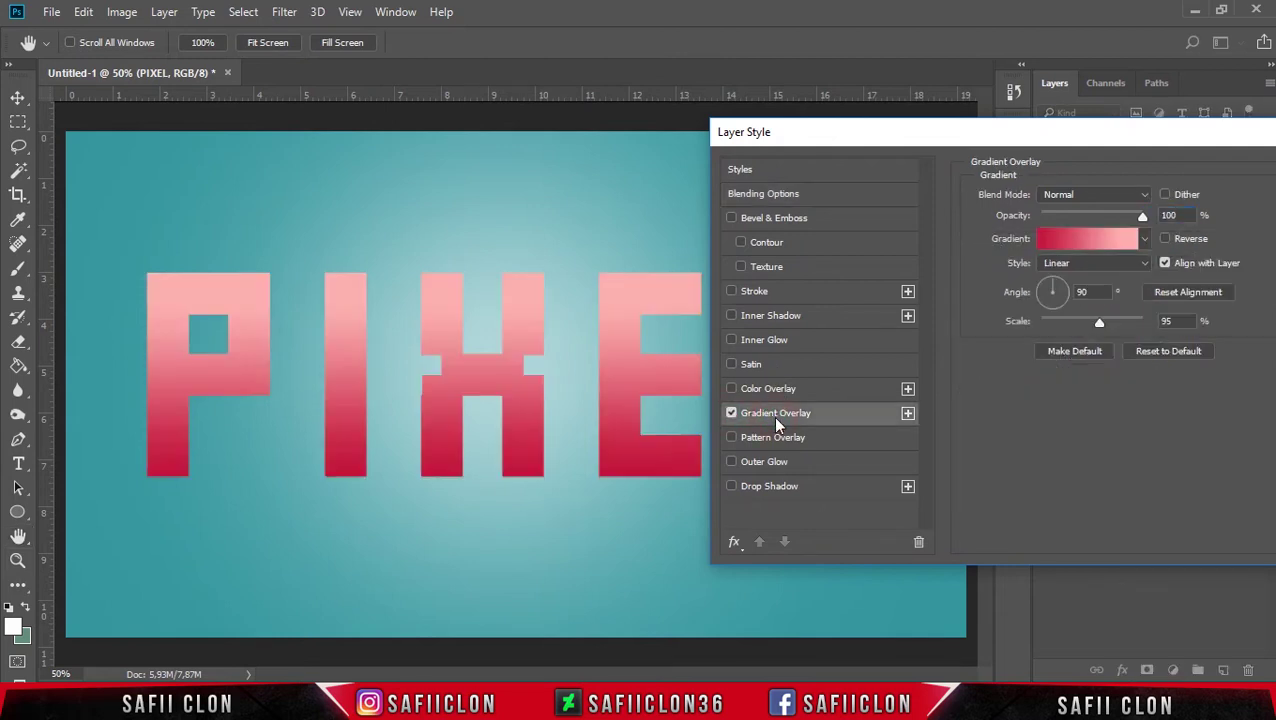
left_click(1080, 234)
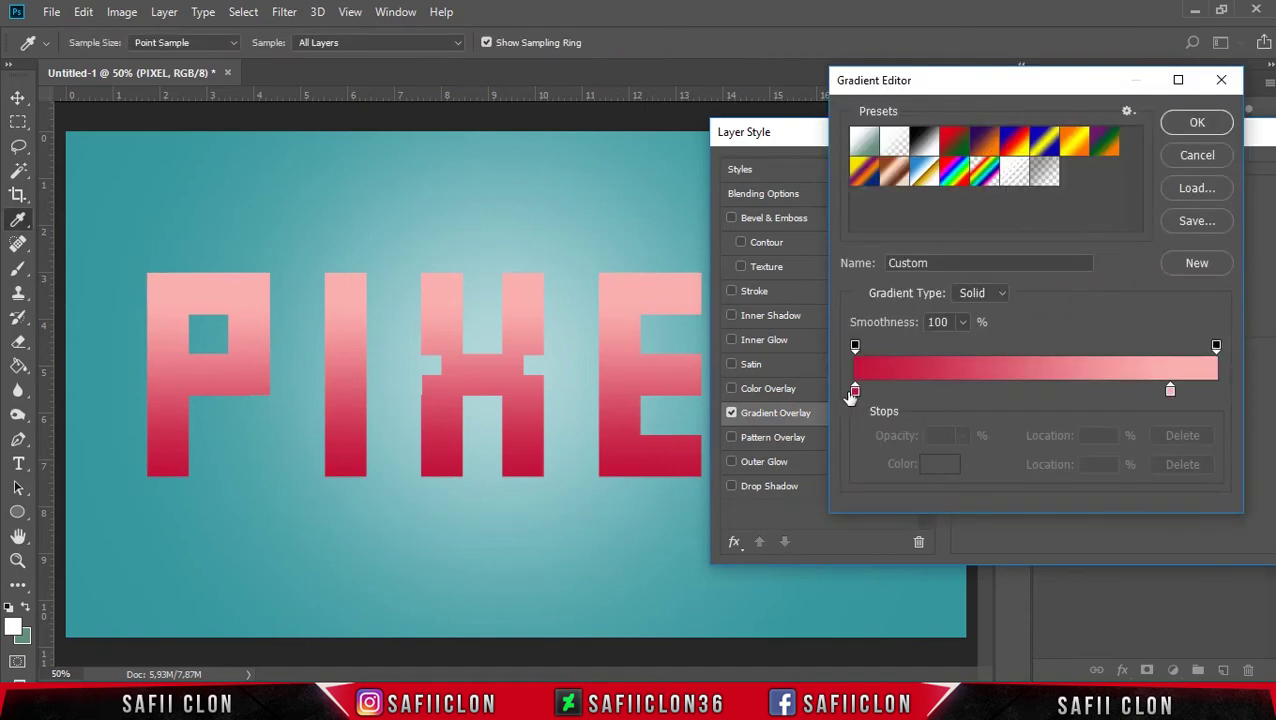
Start from the Black, White preset and set the left stop to gold #c28613
left_click(926, 145)
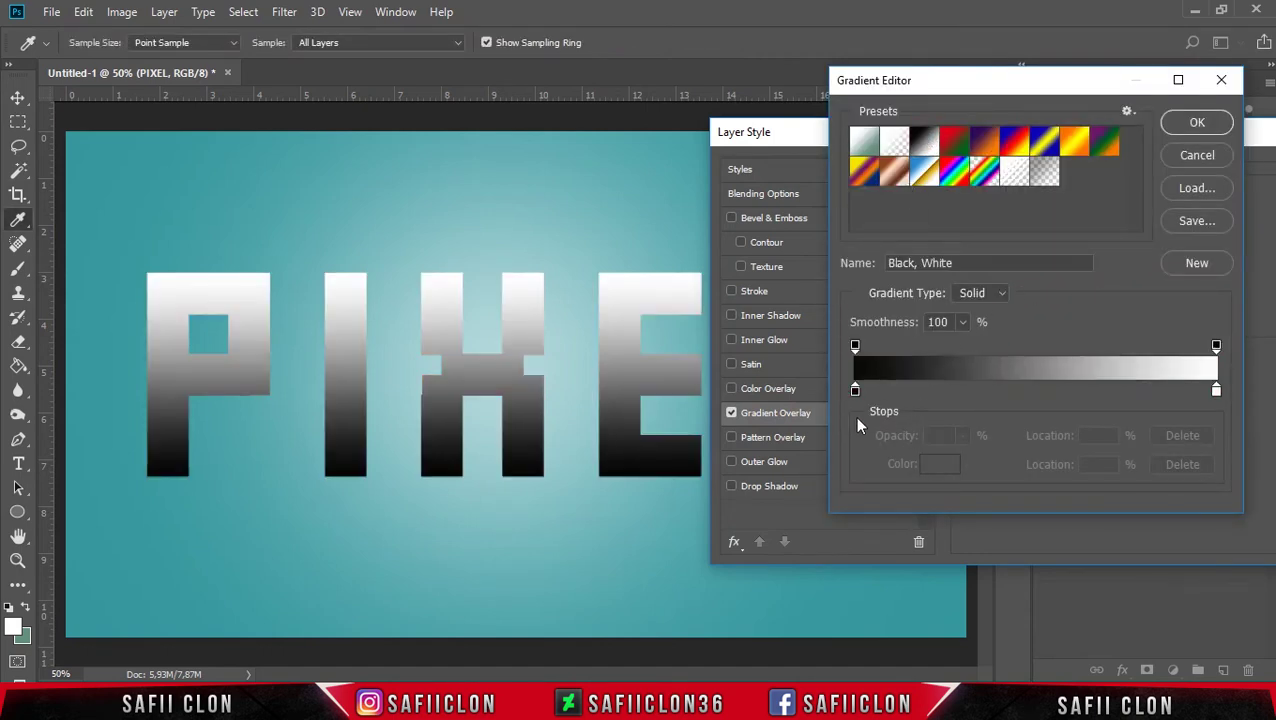
left_click(855, 389)
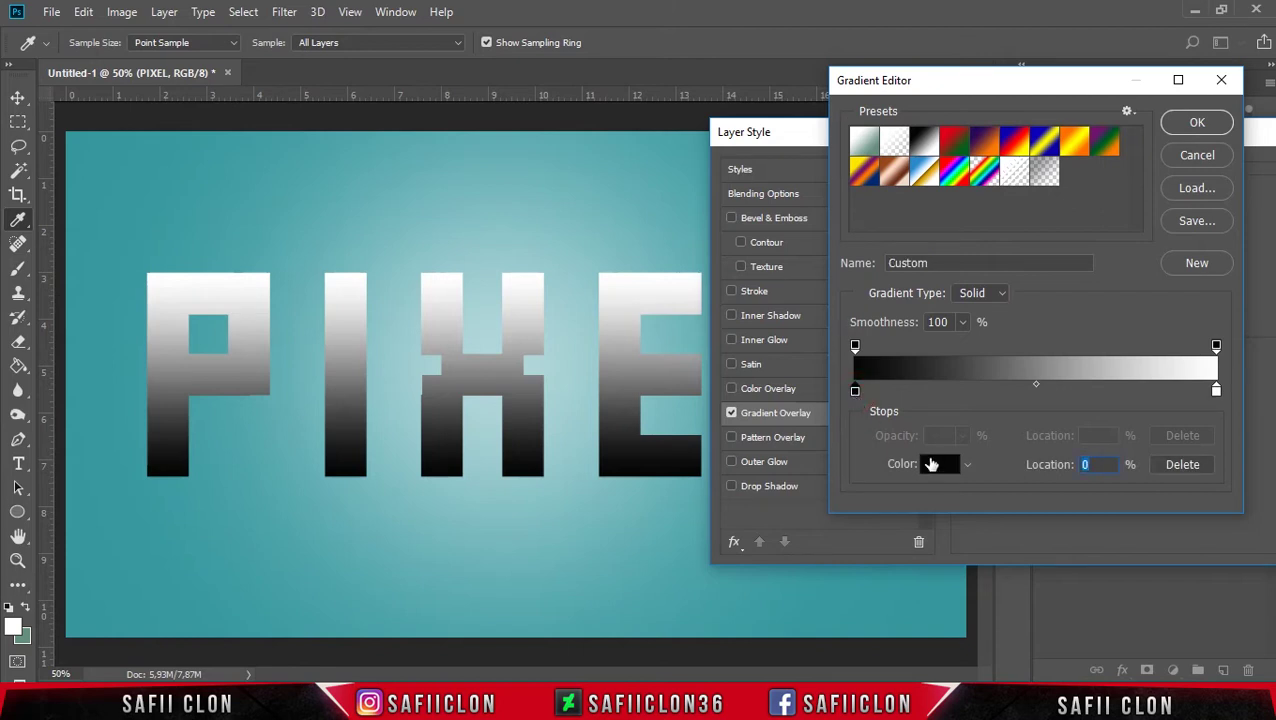
left_click(931, 464)
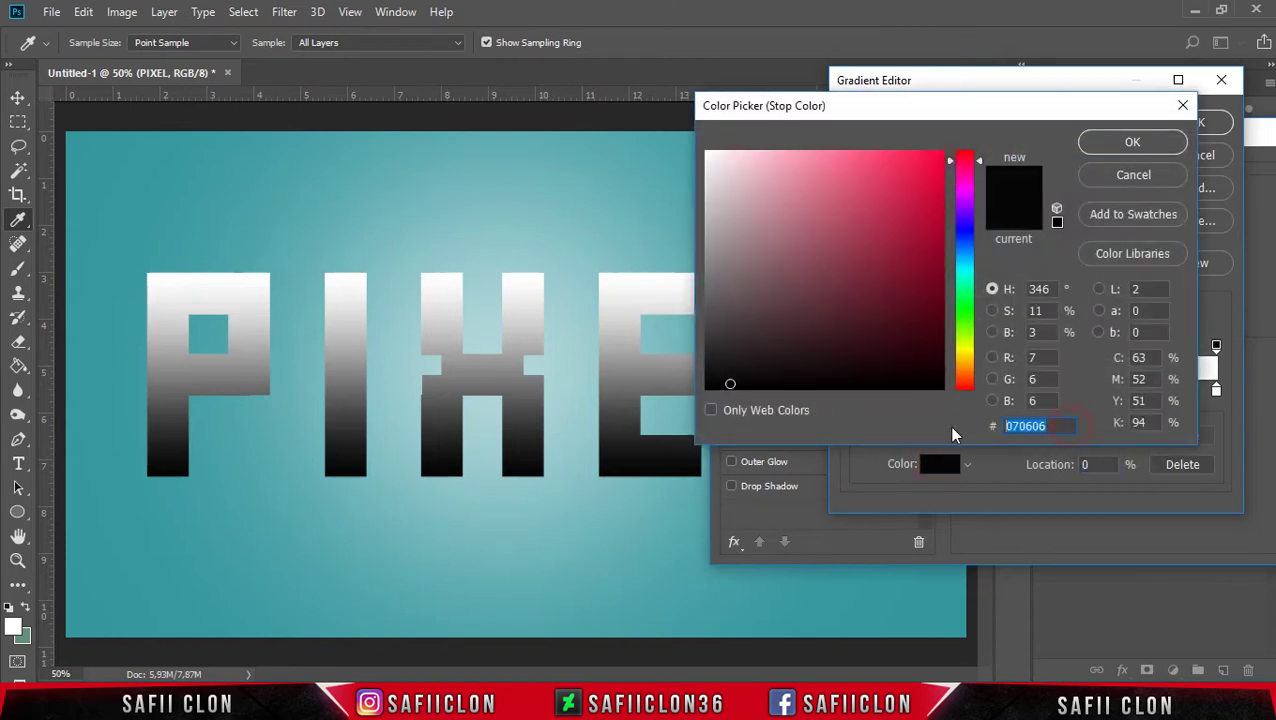
type("c28")
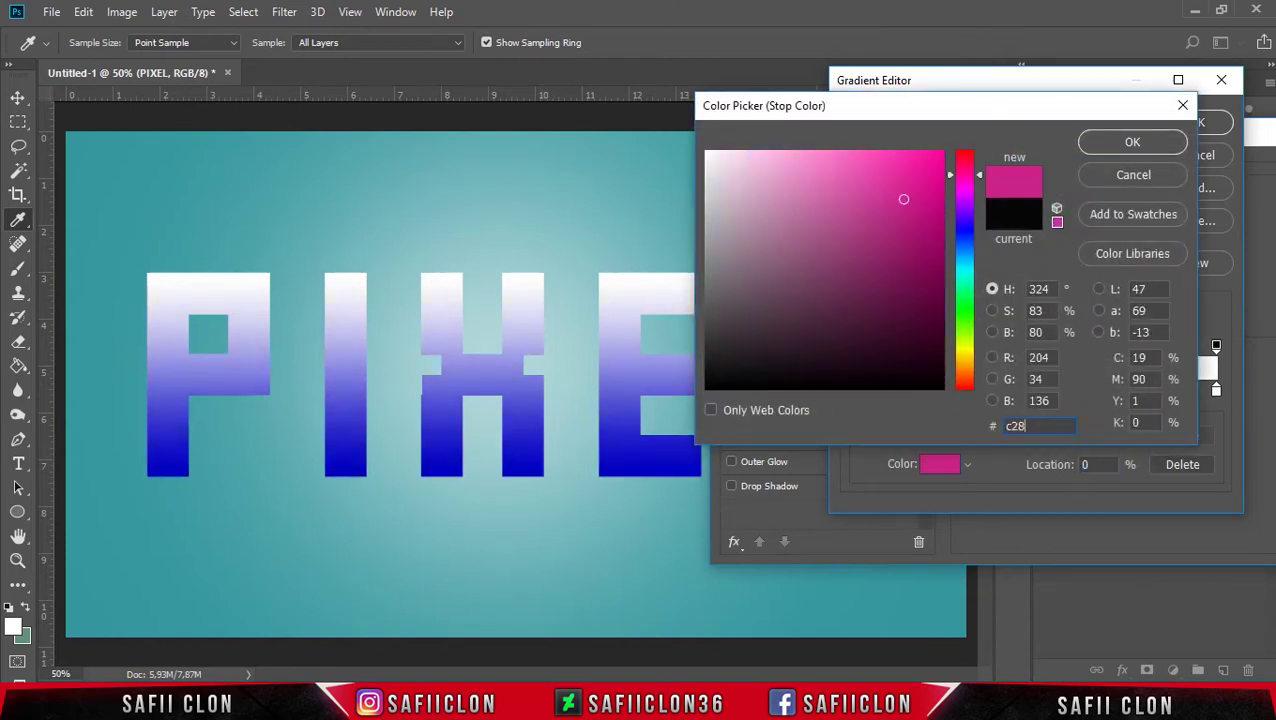
type("613")
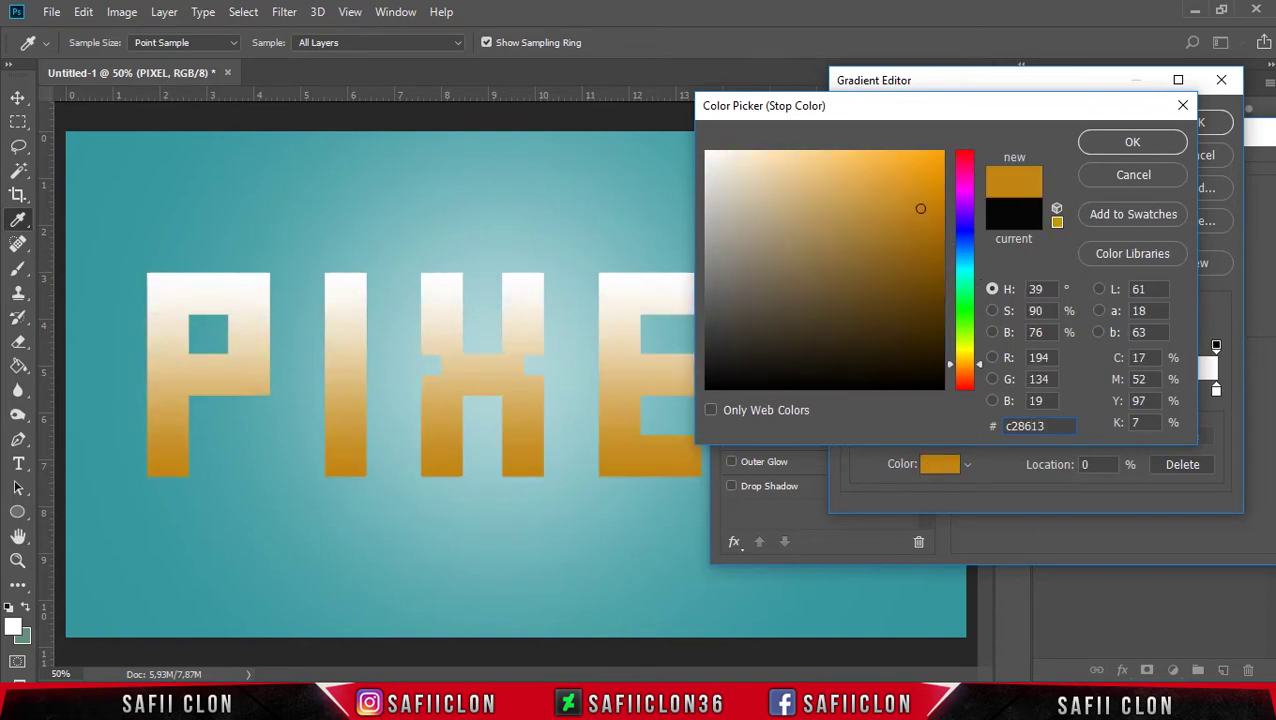
left_click(1170, 141)
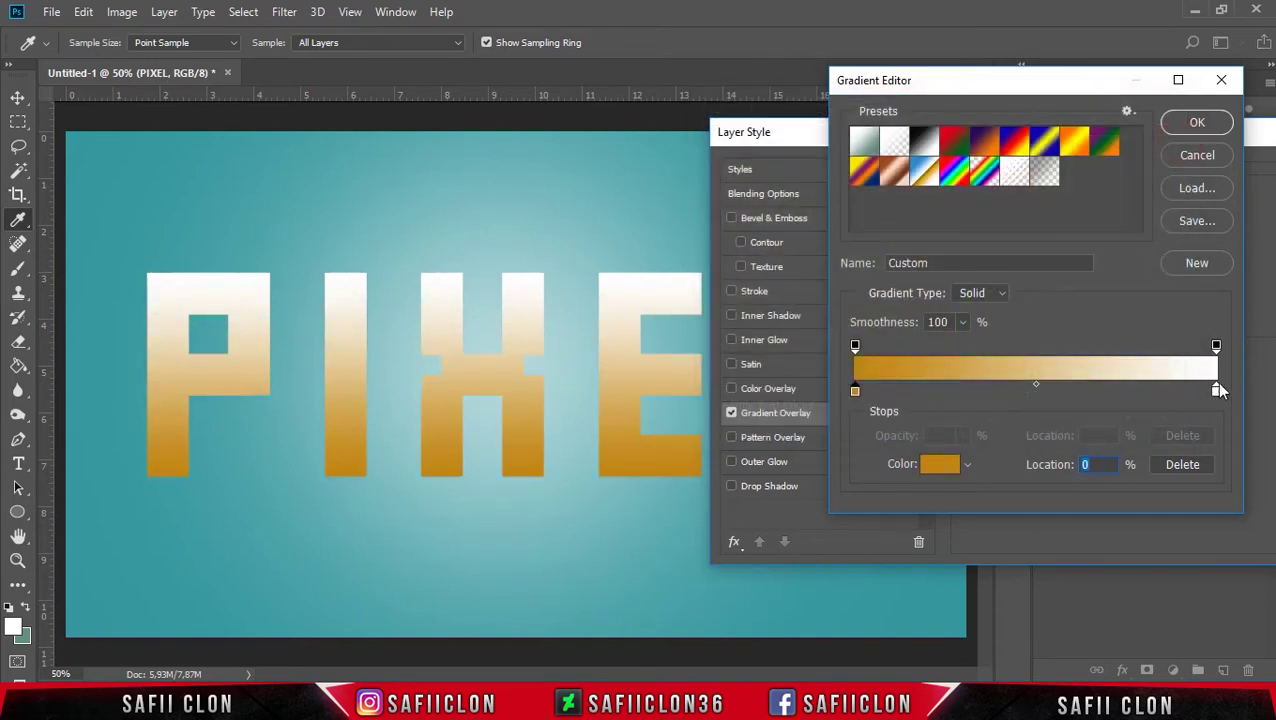
Set the right stop to cream #fbe5b0, move it to about 87%, and accept the gradient
left_click(1215, 389)
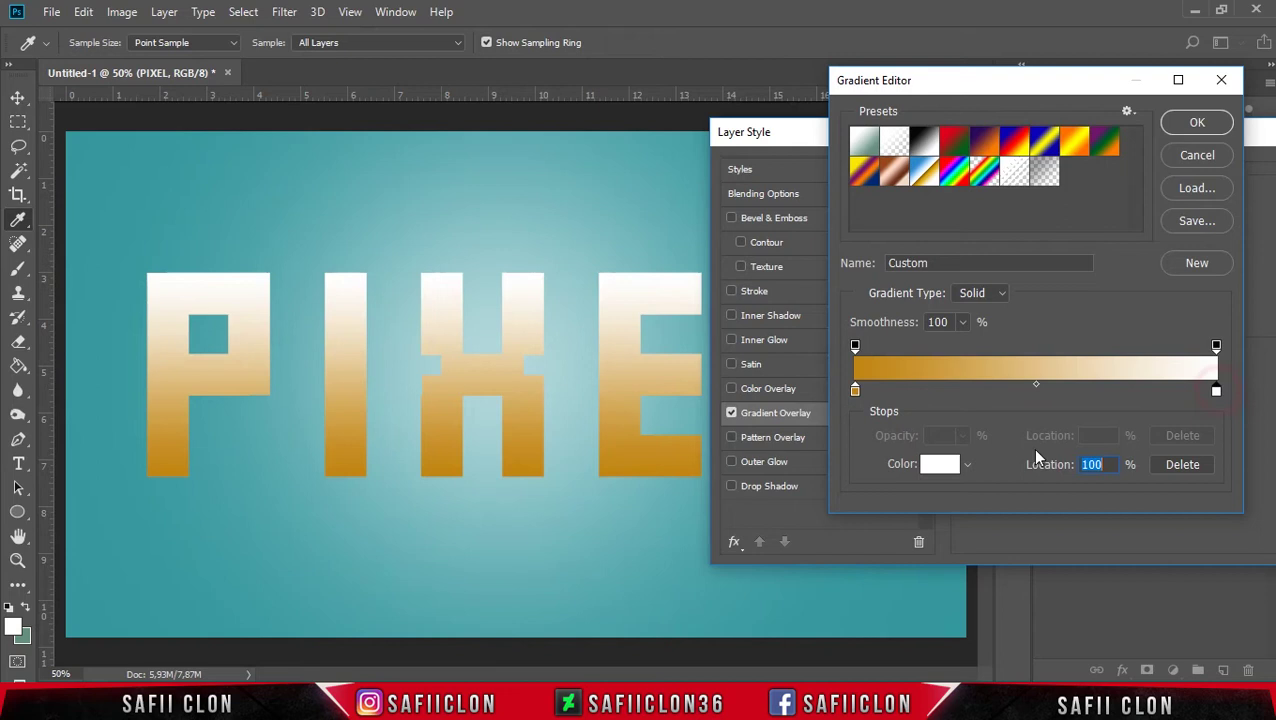
left_click(940, 463)
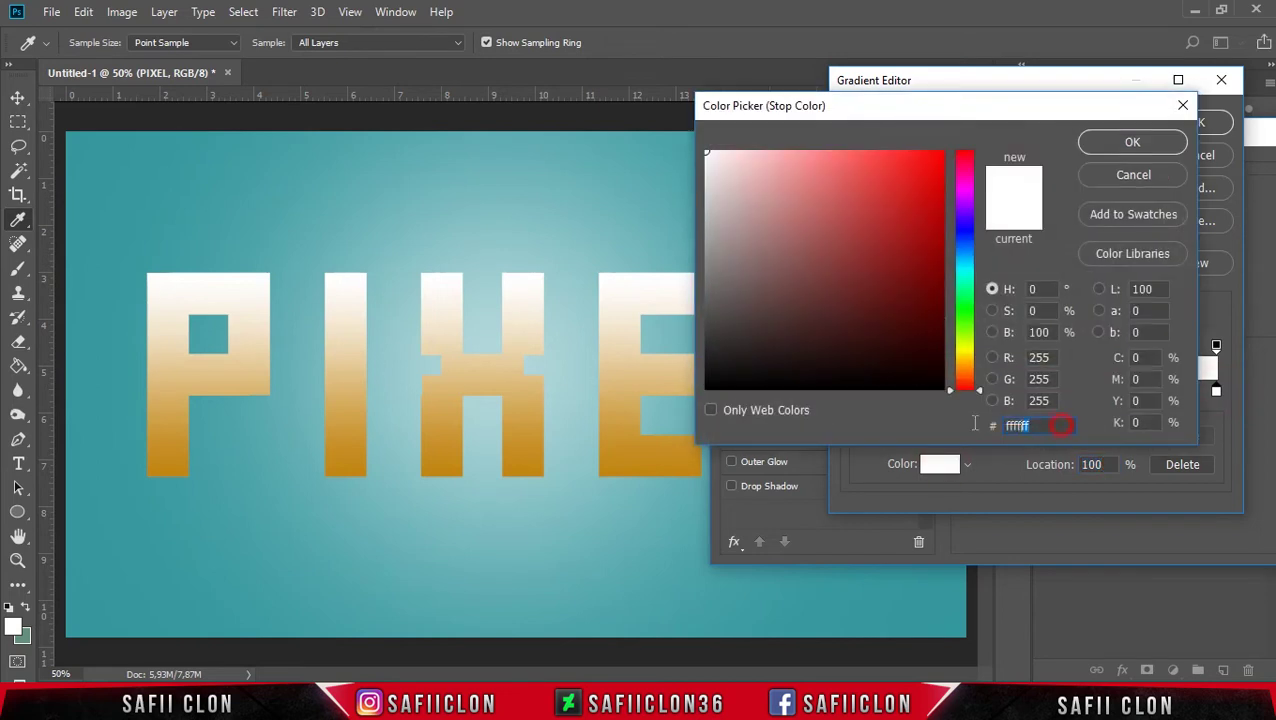
type("fbe")
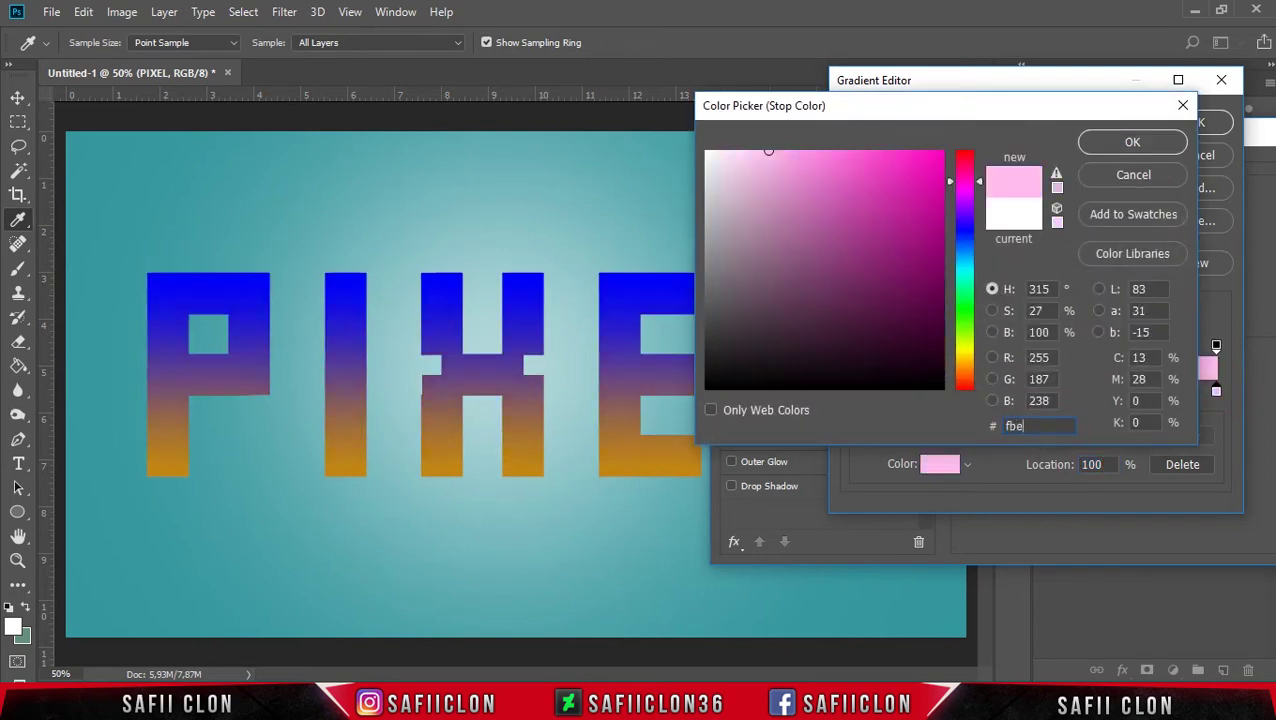
type("e")
key("BackSpace")
type("5b")
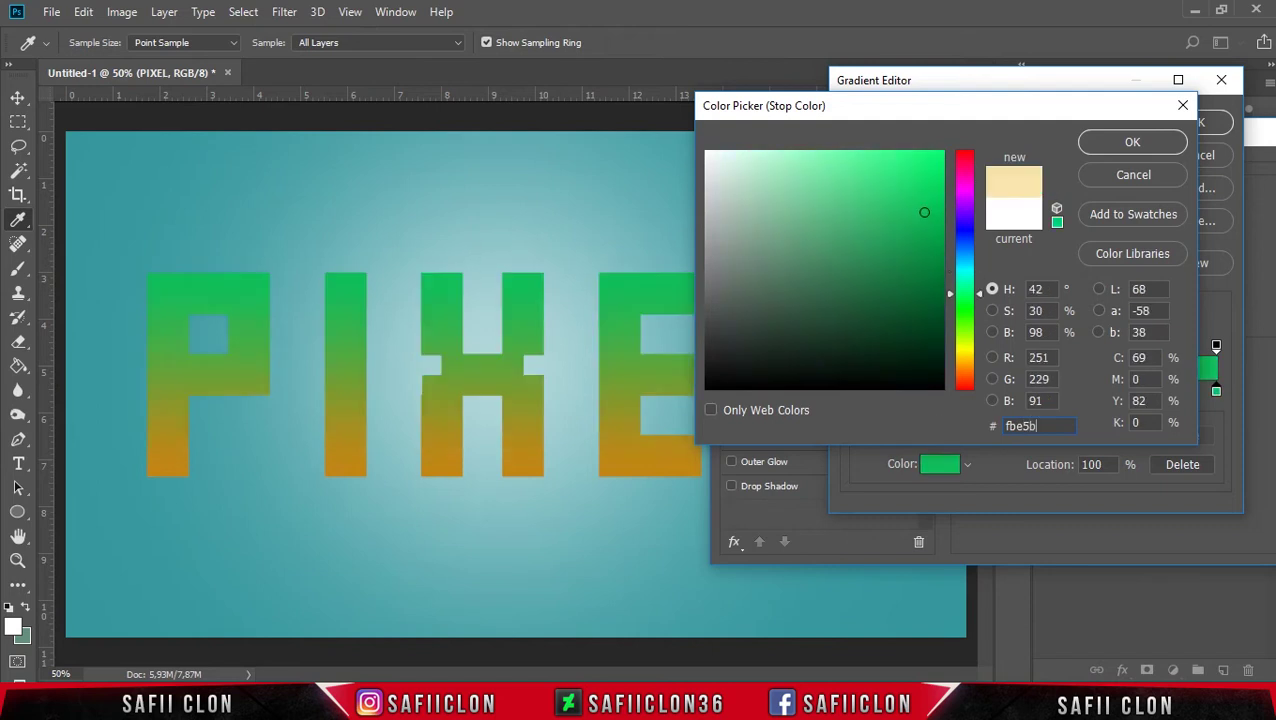
type("0")
left_click(1149, 140)
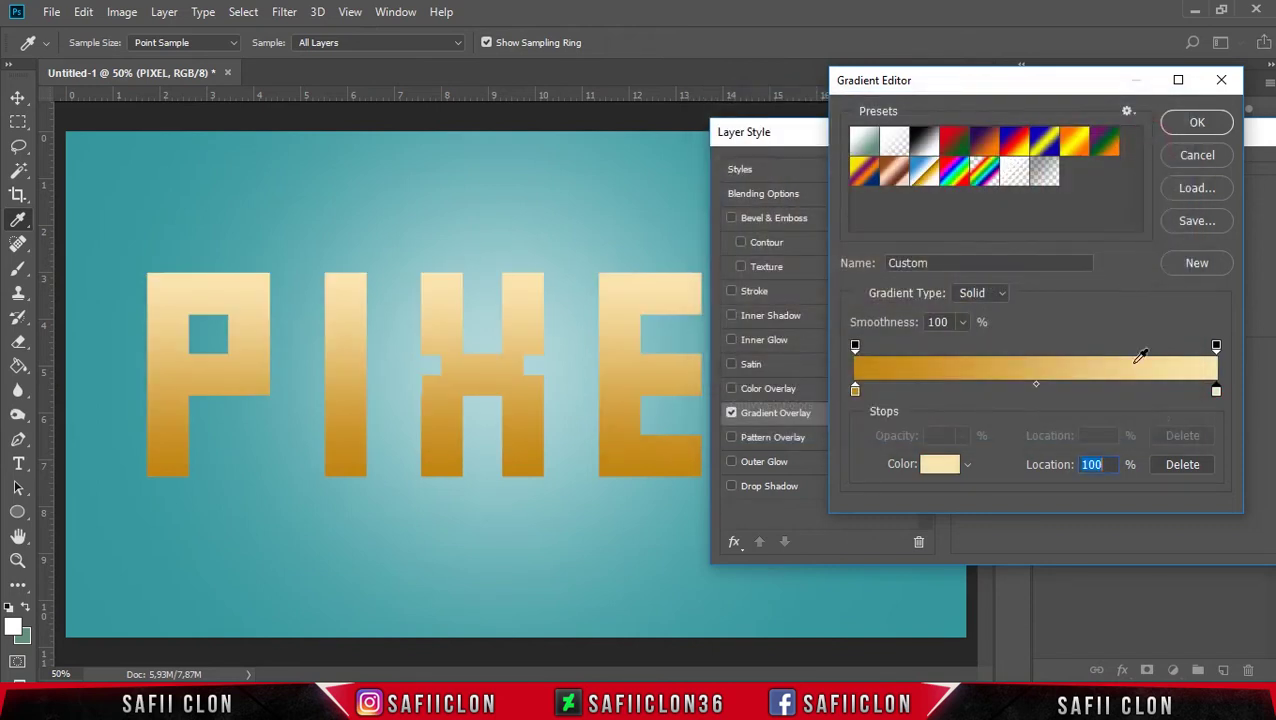
left_click_drag(1215, 391, 1169, 395)
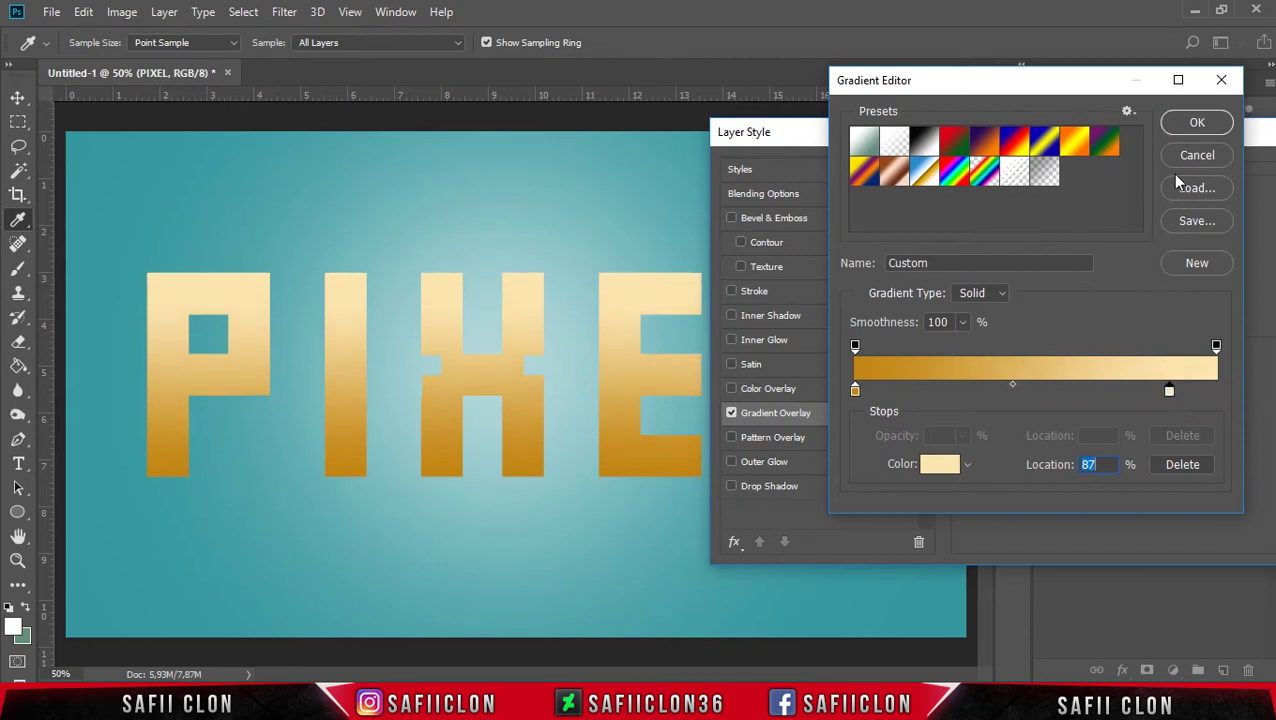
left_click(1199, 123)
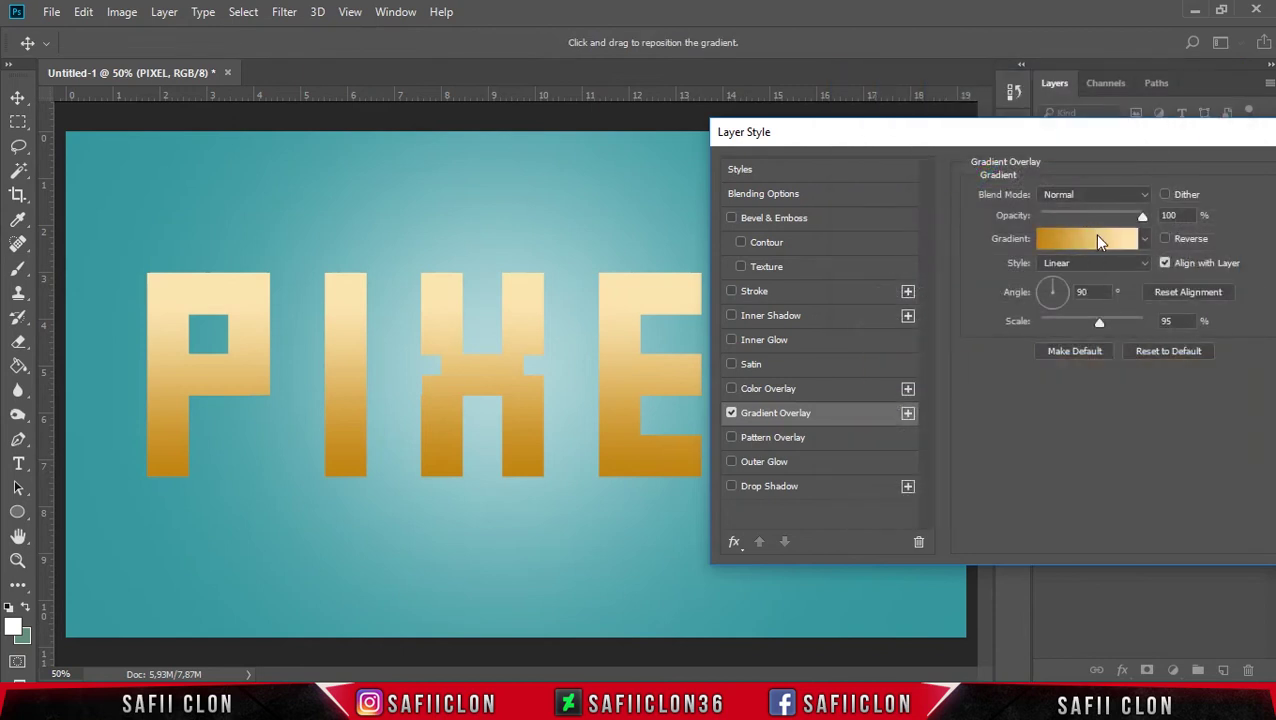
Keep the overlay Linear at 90° with 95% scale and apply the layer style
left_click(1131, 266)
left_click(1082, 280)
left_click_drag(1095, 291, 1073, 300)
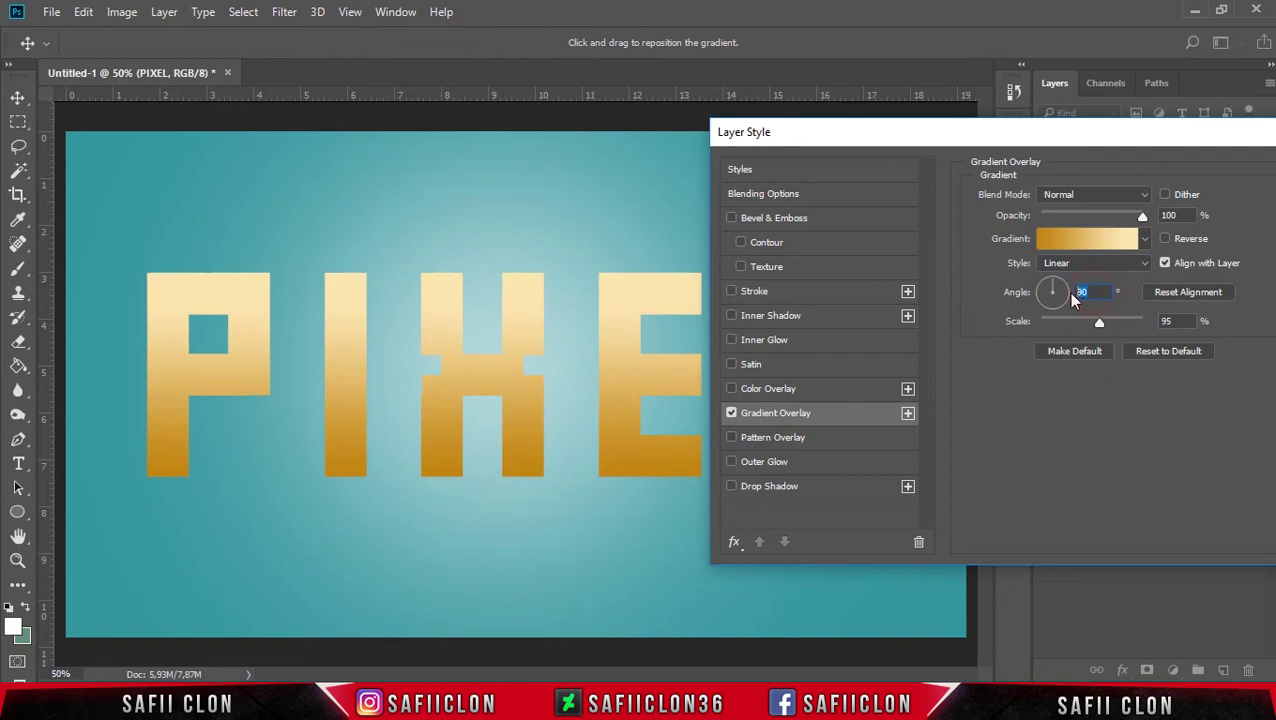
left_click(1181, 322)
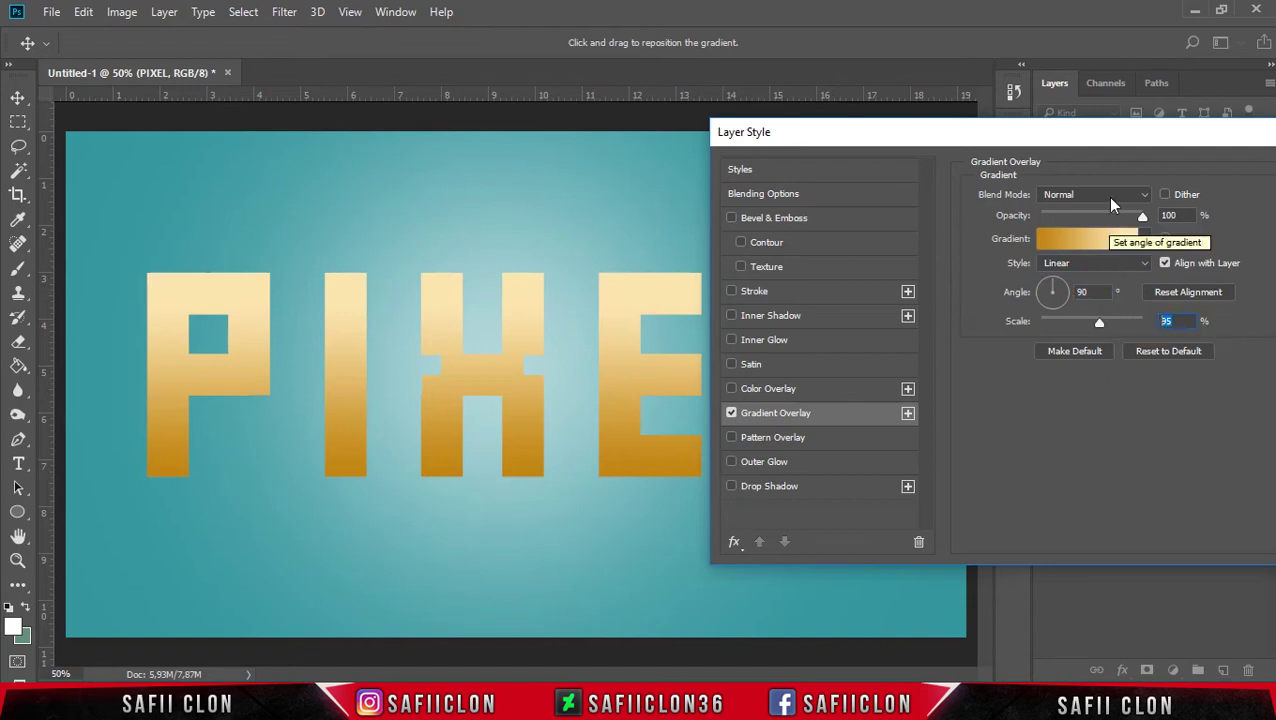
left_click(1136, 135)
left_click_drag(1136, 135, 660, 130)
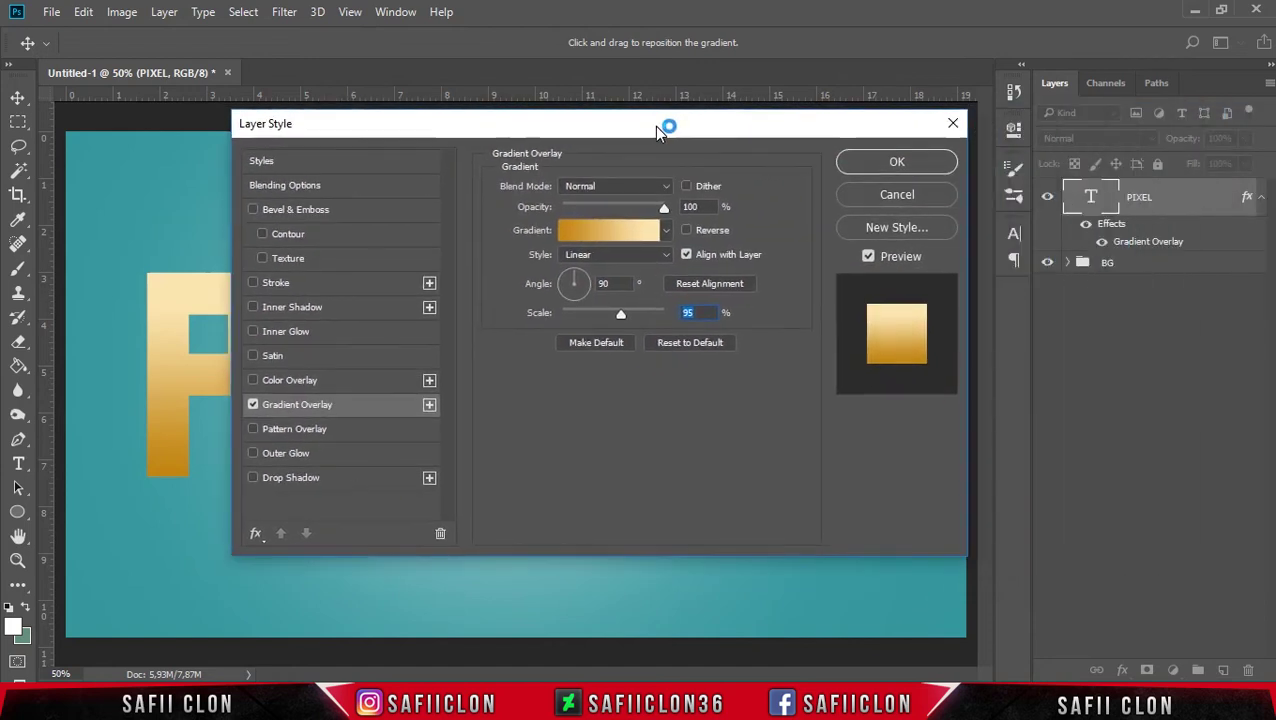
left_click(889, 166)
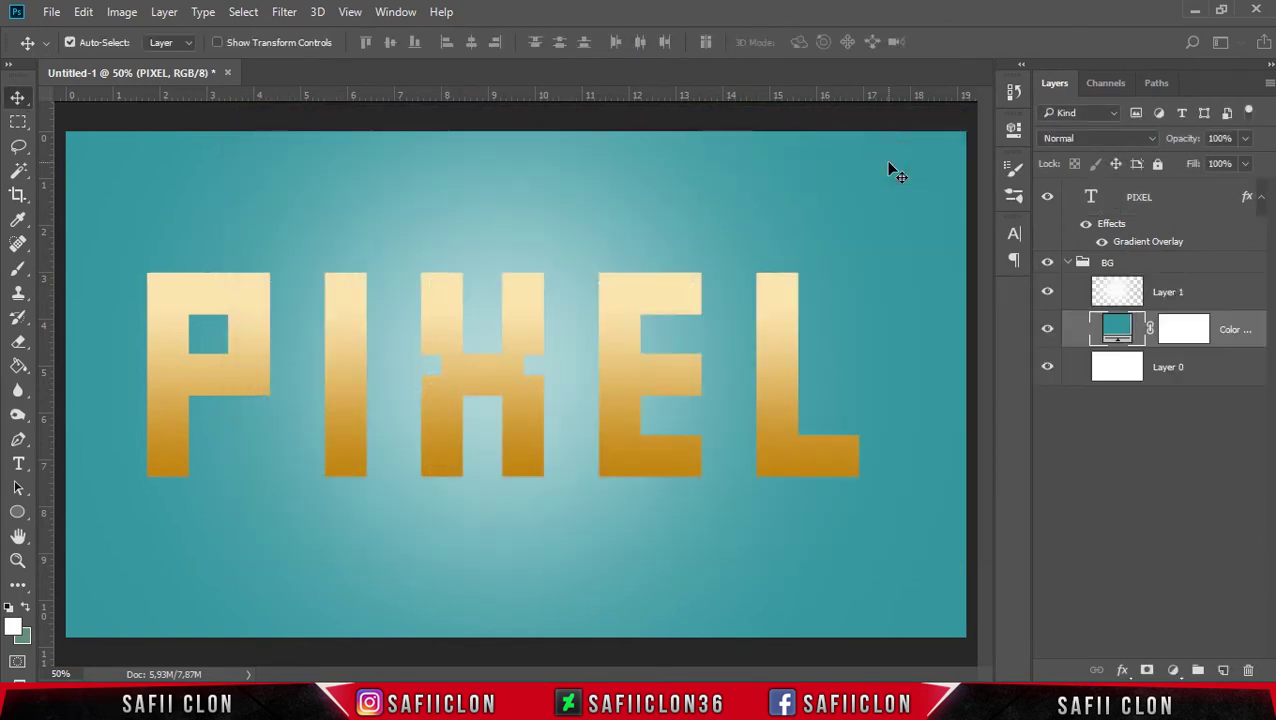
Convert the PIXEL text layer to a smart object
left_click(1170, 196)
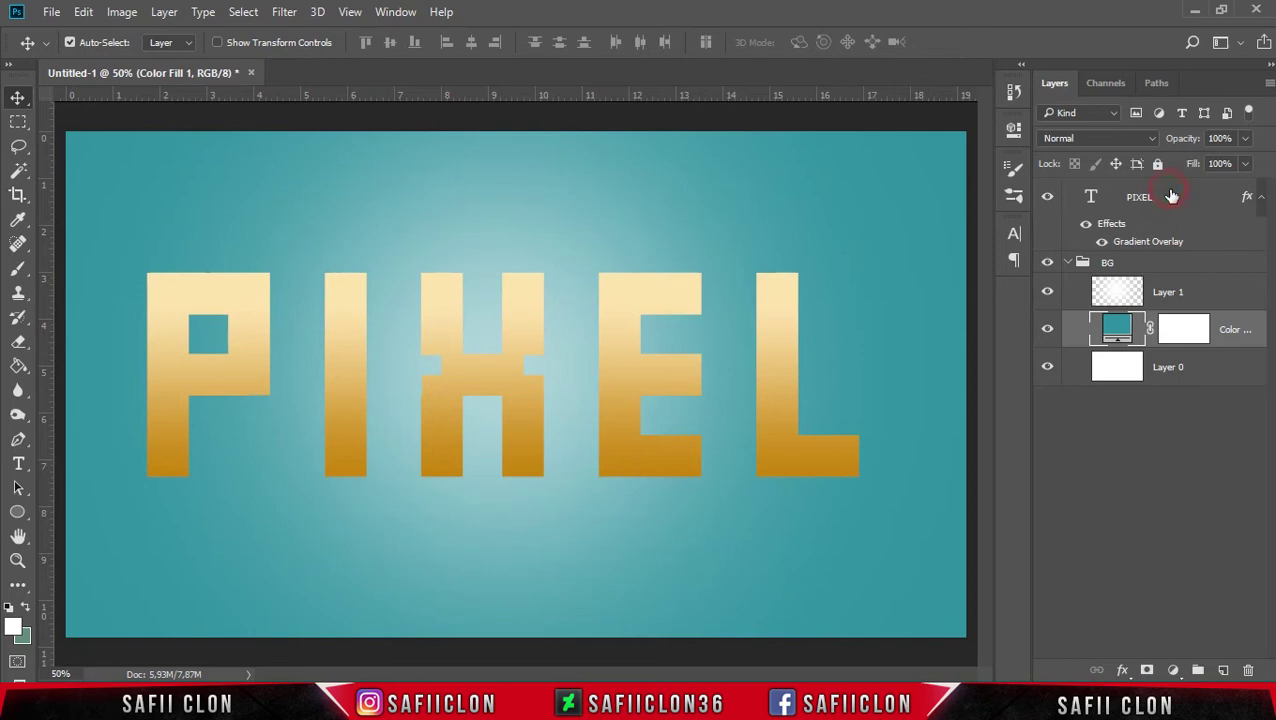
right_click(1192, 198)
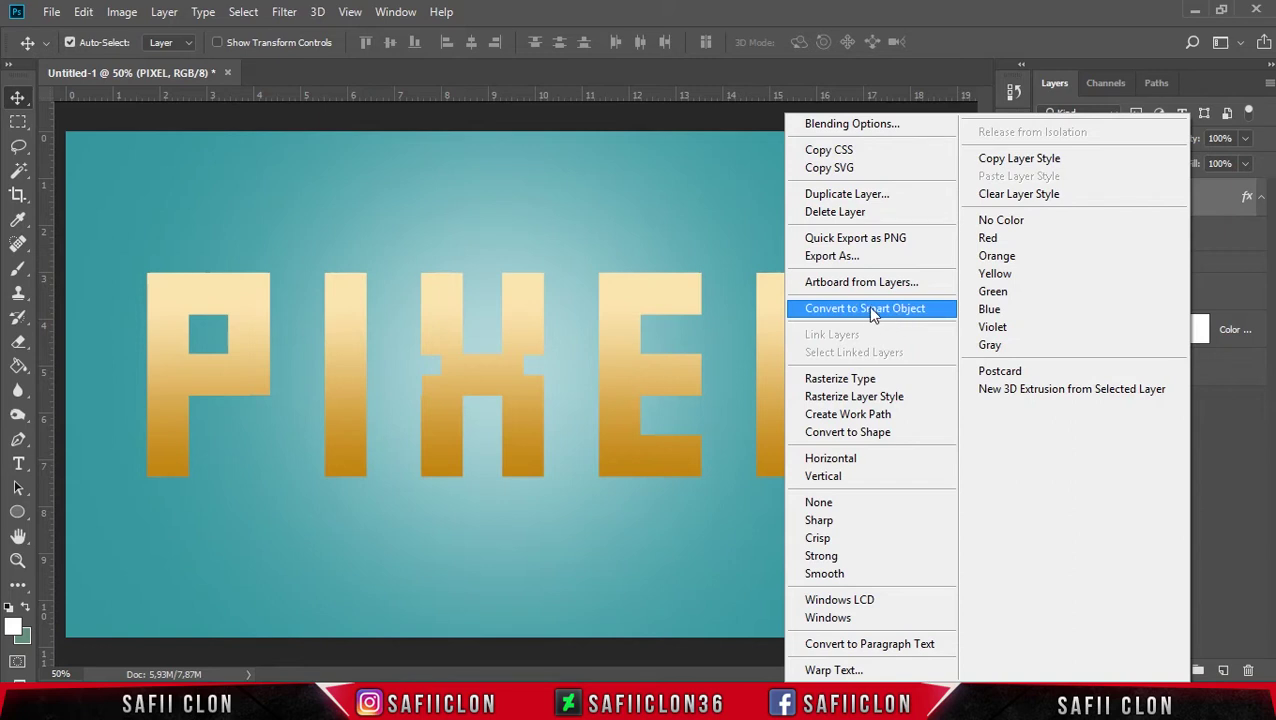
left_click(857, 312)
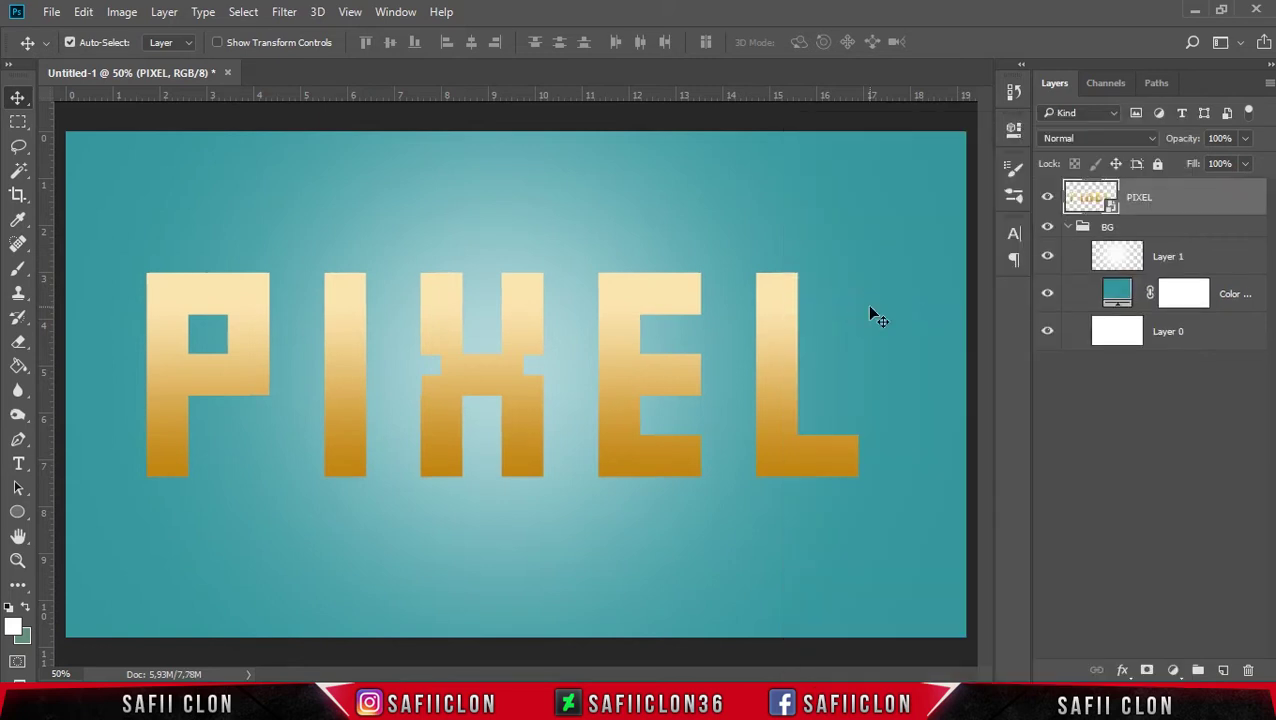
Open the PIXEL layer's Blending Options and enable a Stroke effect
right_click(1198, 202)
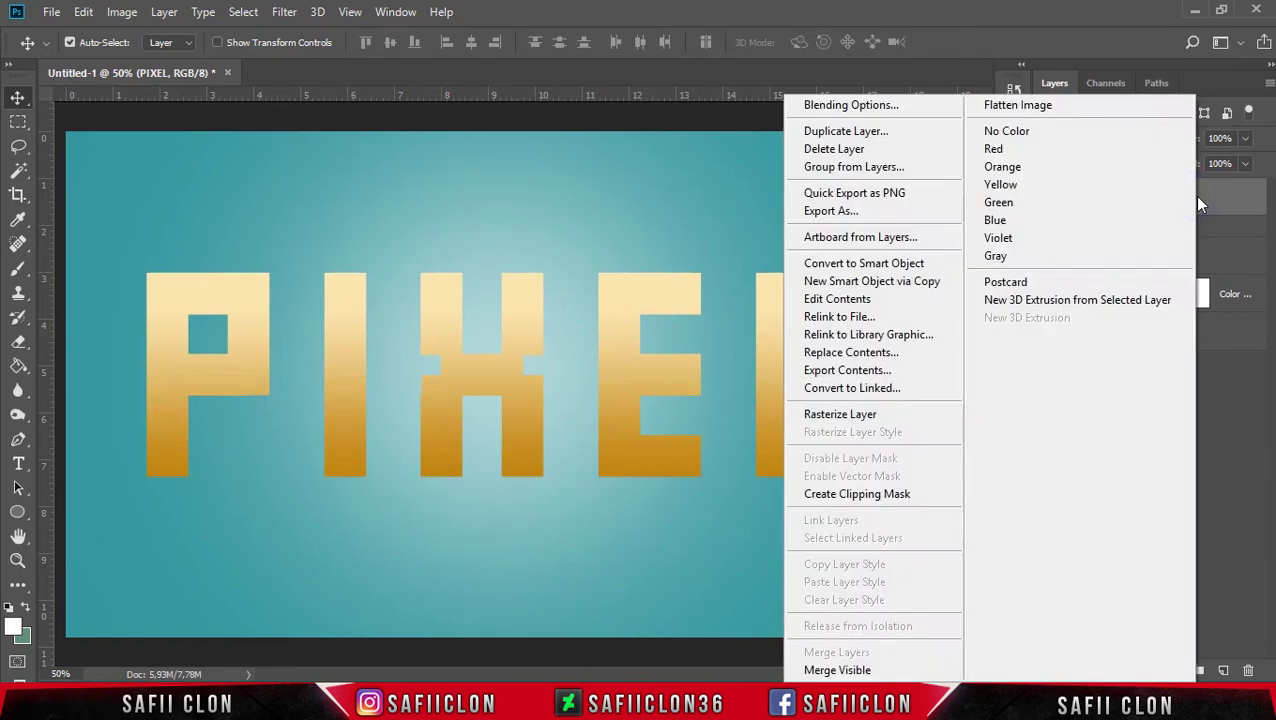
left_click(866, 110)
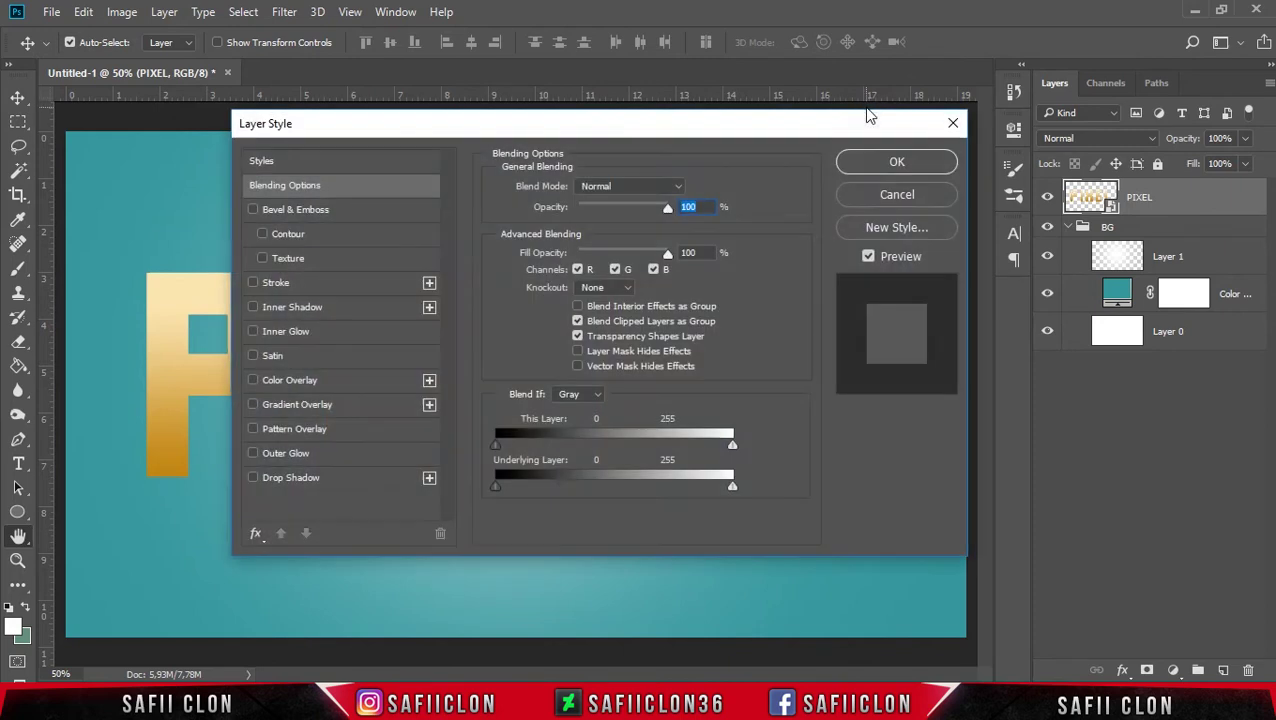
left_click_drag(584, 122, 908, 114)
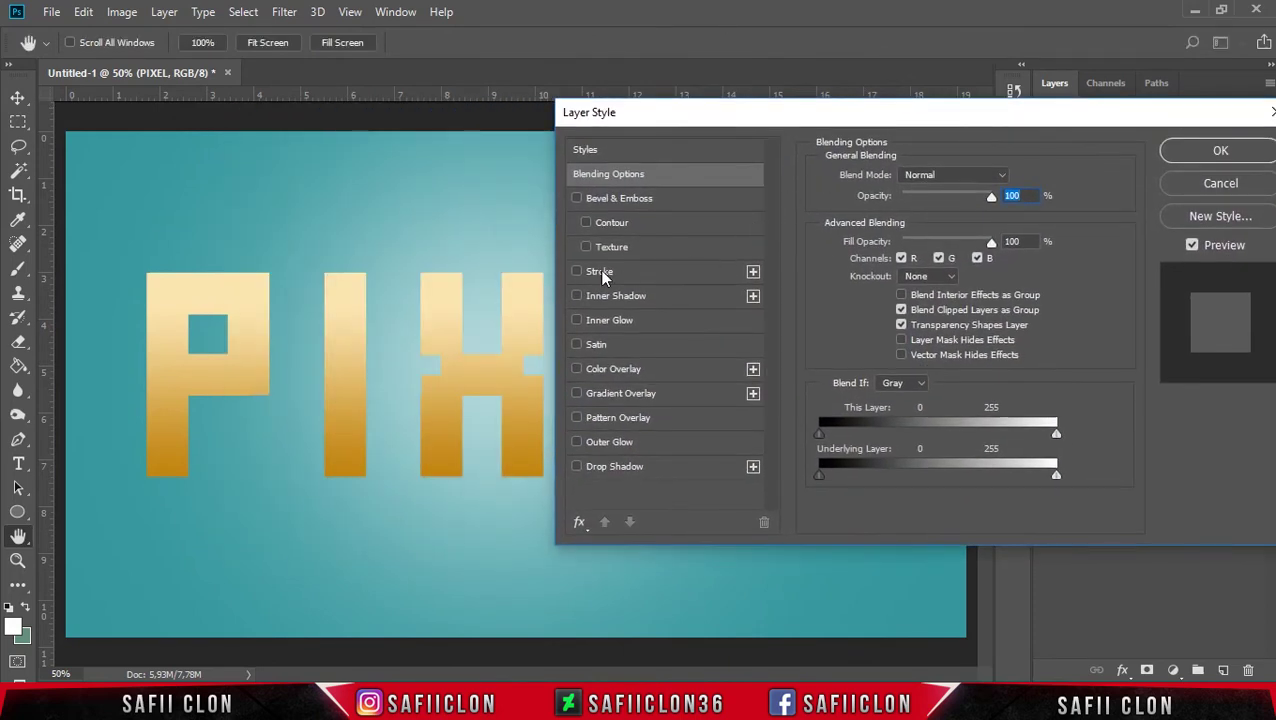
left_click(577, 272)
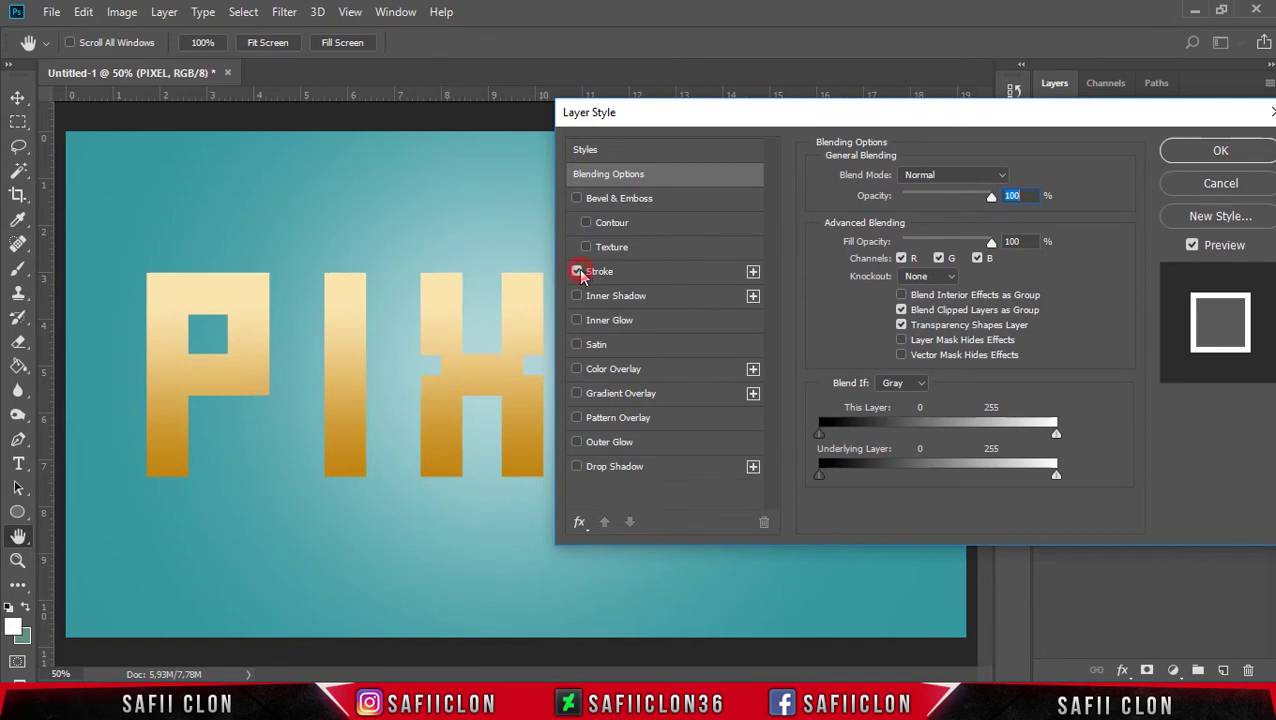
left_click(612, 272)
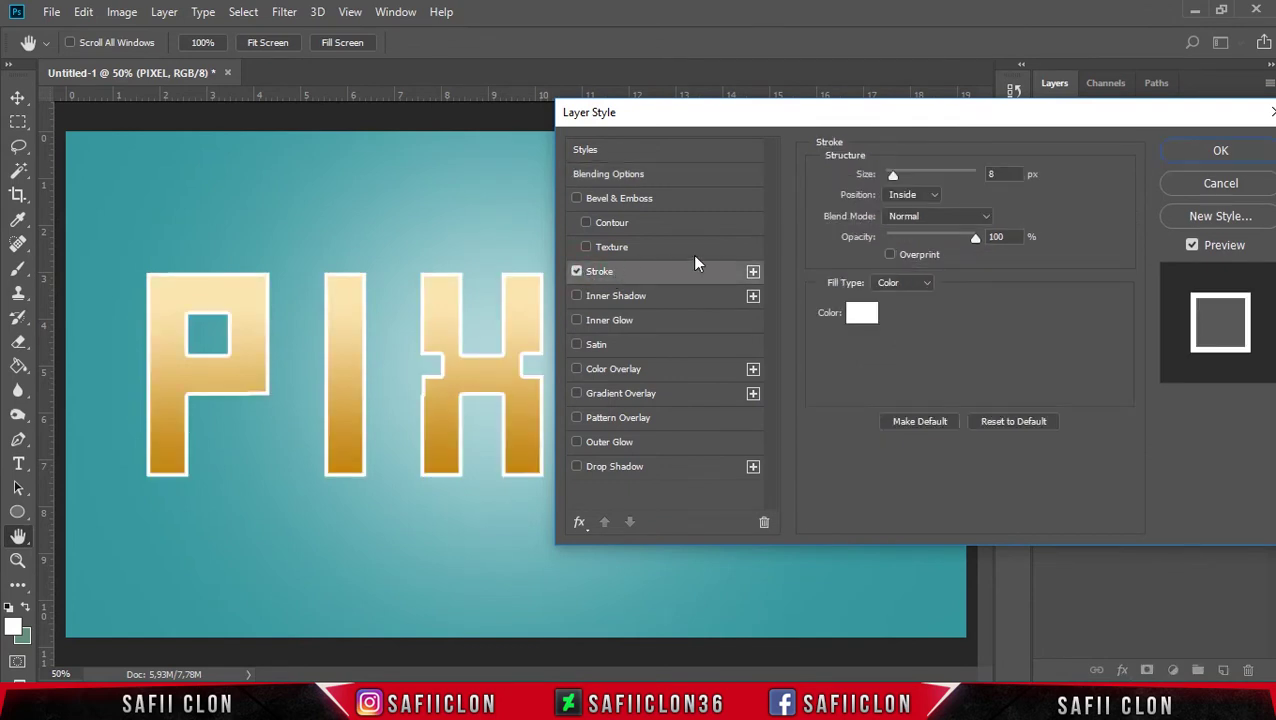
Set the stroke to 13 px, Inside position, Normal blend, white (ffffff) colour
double_click(1006, 174)
left_click_drag(893, 175, 896, 176)
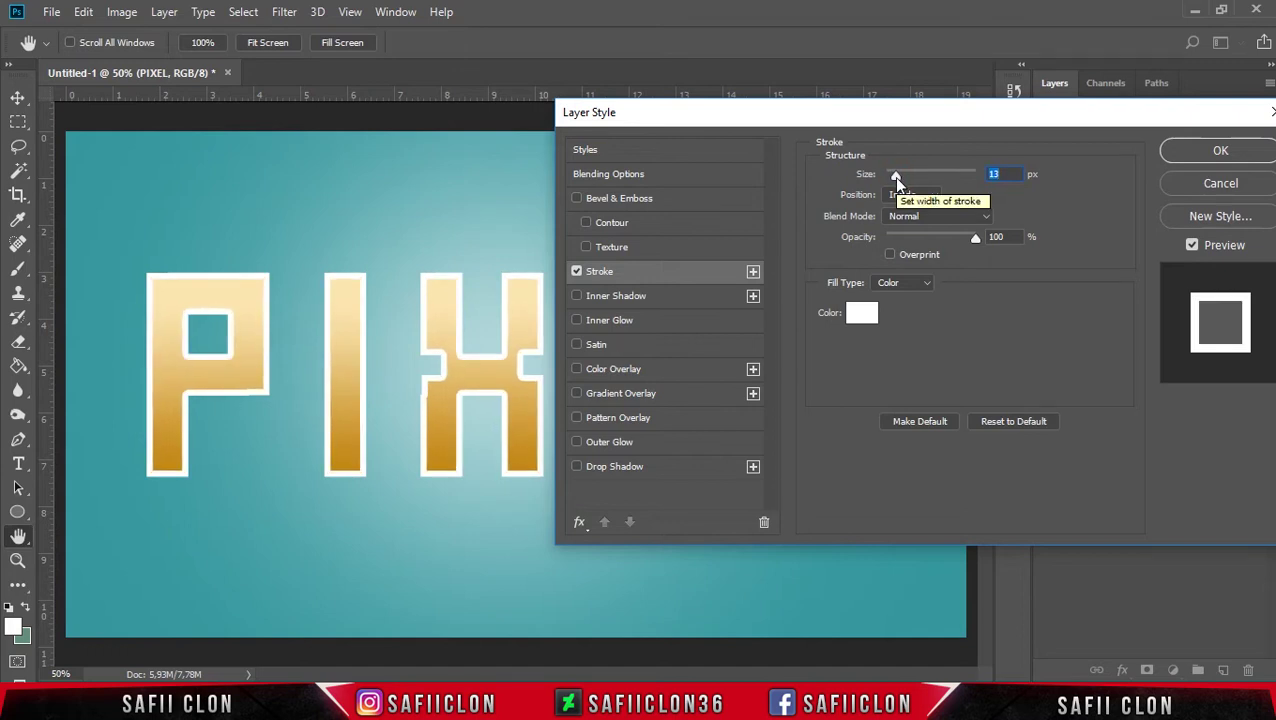
left_click(908, 195)
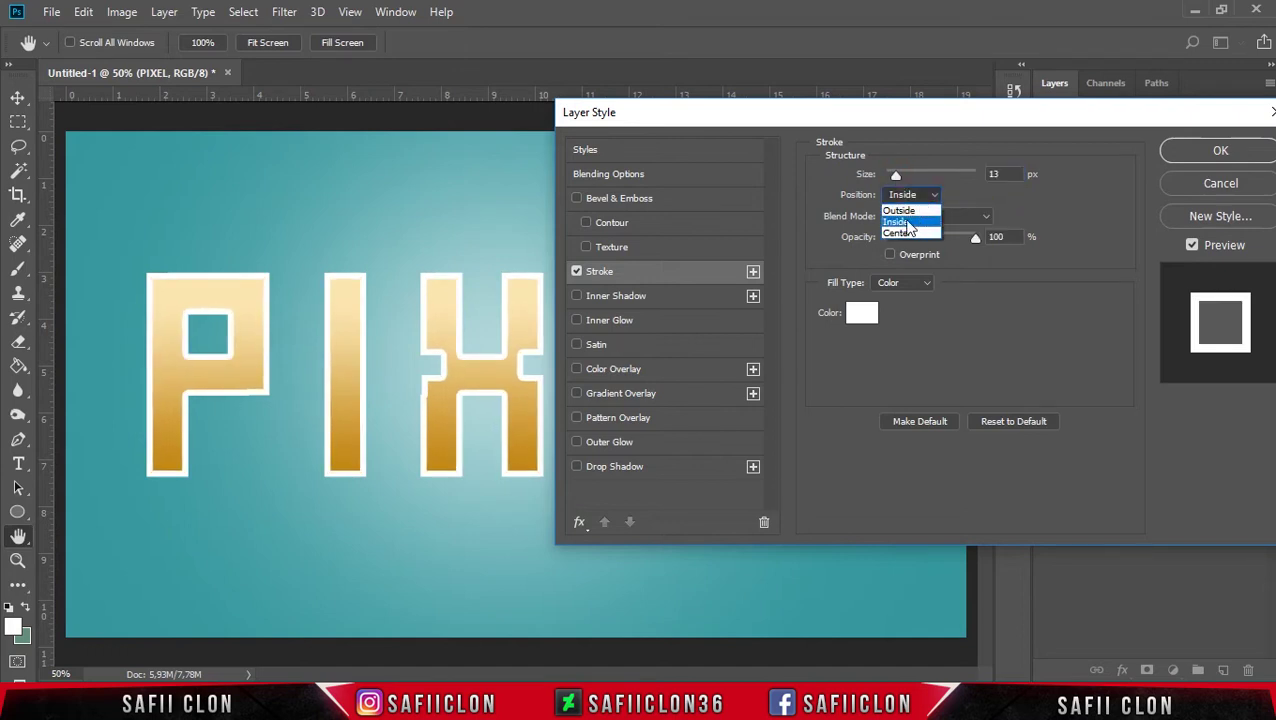
left_click(906, 222)
left_click(941, 218)
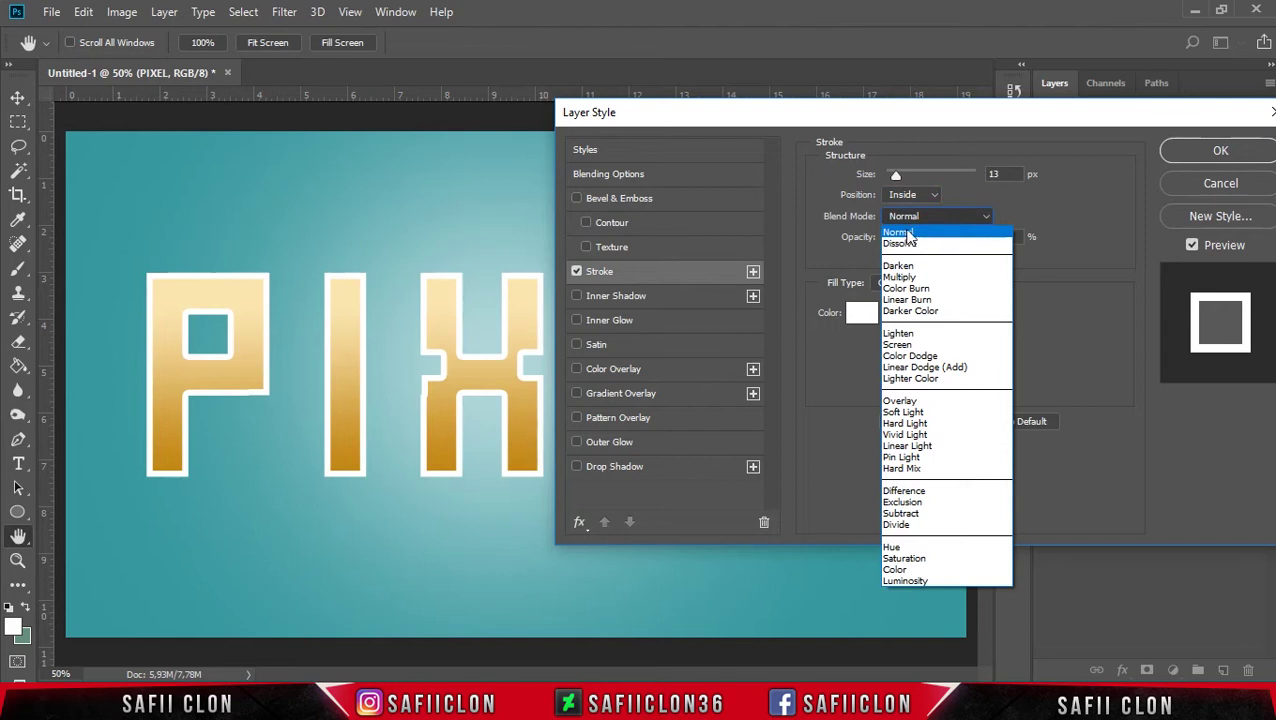
left_click(908, 236)
double_click(999, 238)
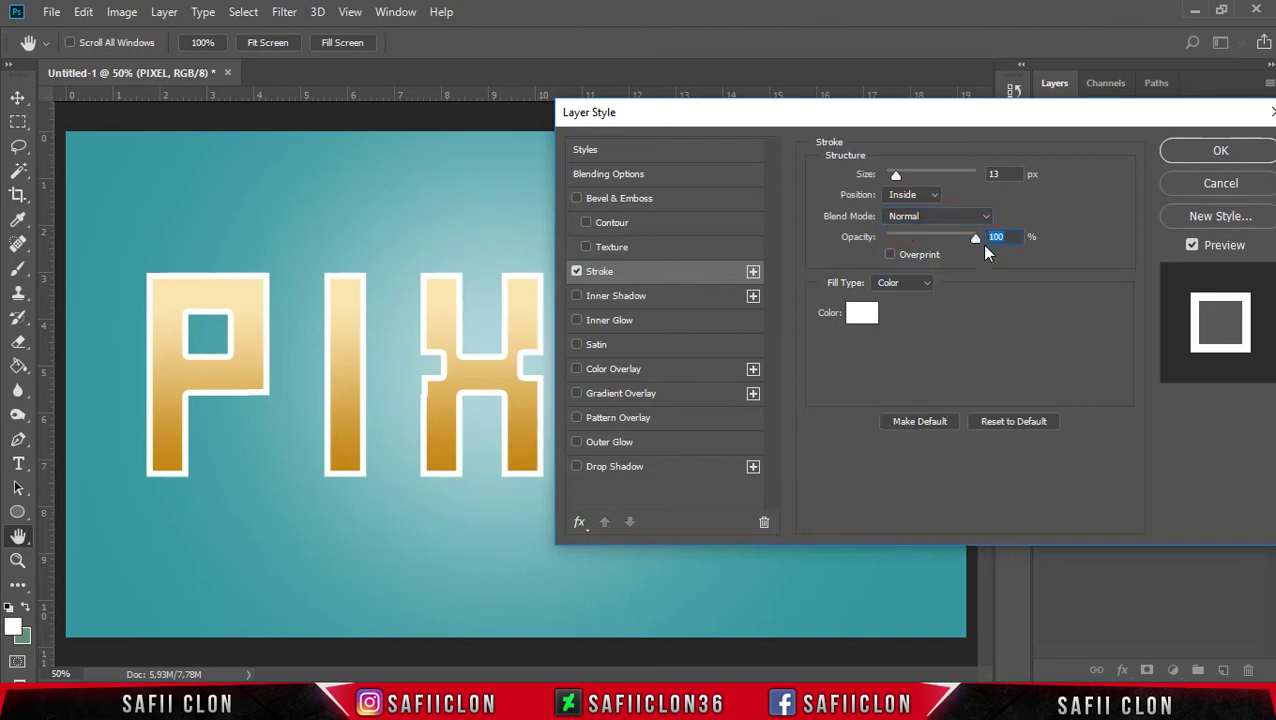
left_click(862, 313)
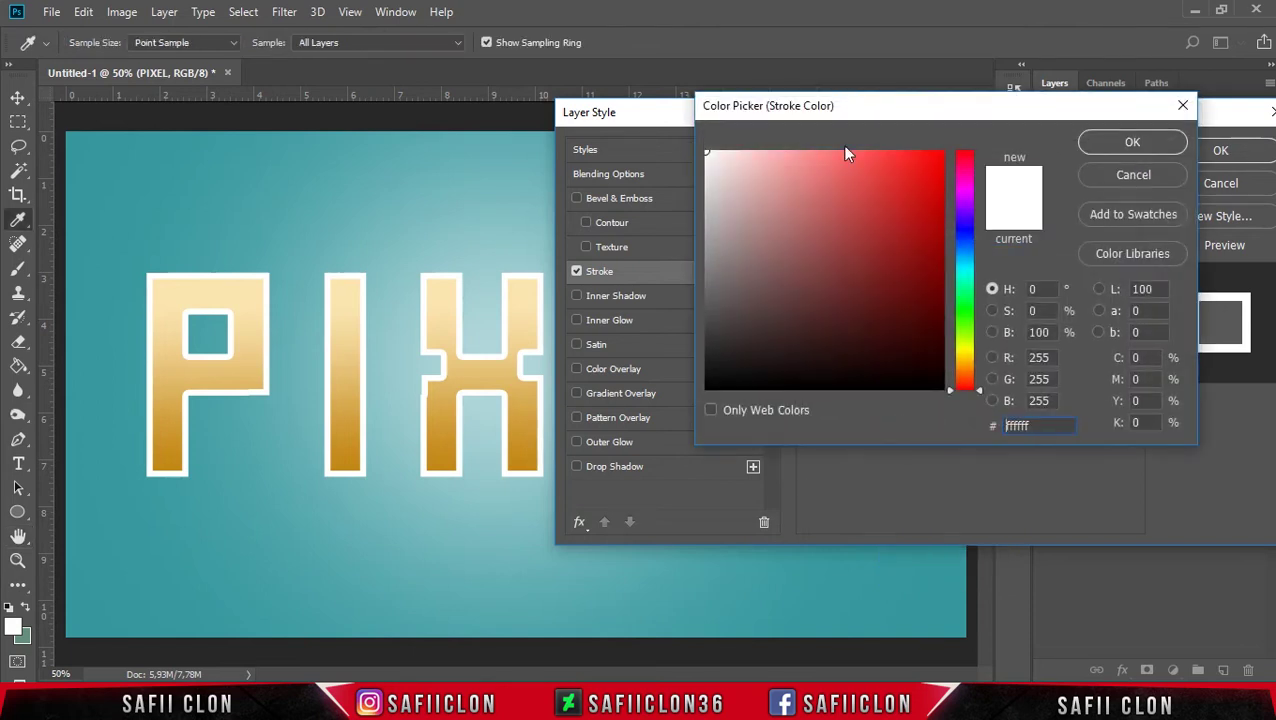
left_click(1124, 145)
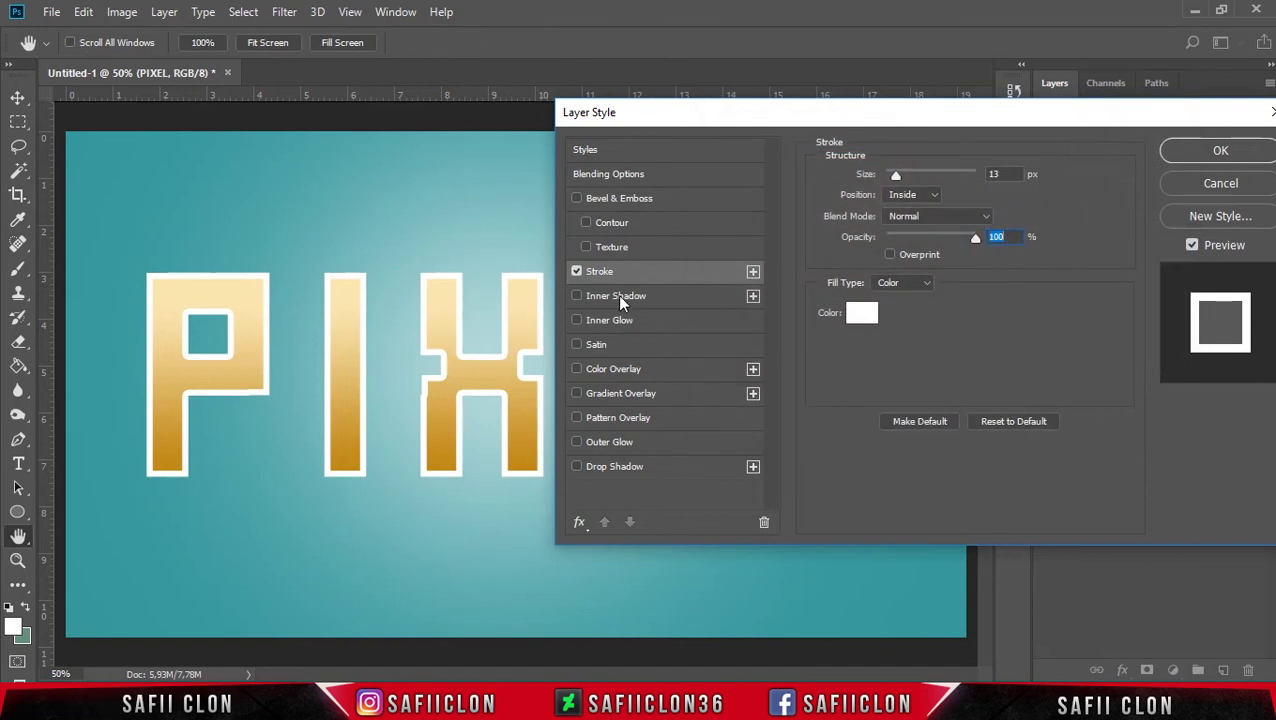
Enable Inner Shadow on the letters with Linear Burn blend and black colour
left_click(576, 296)
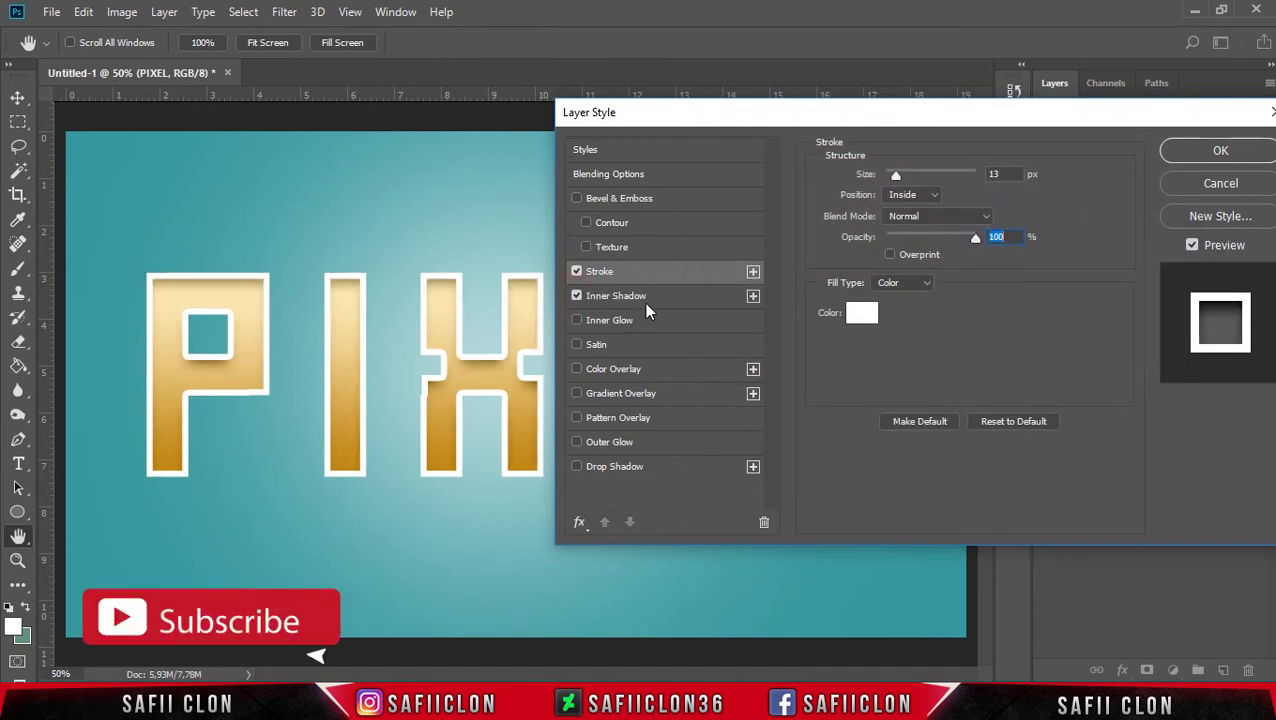
left_click(639, 298)
left_click(948, 186)
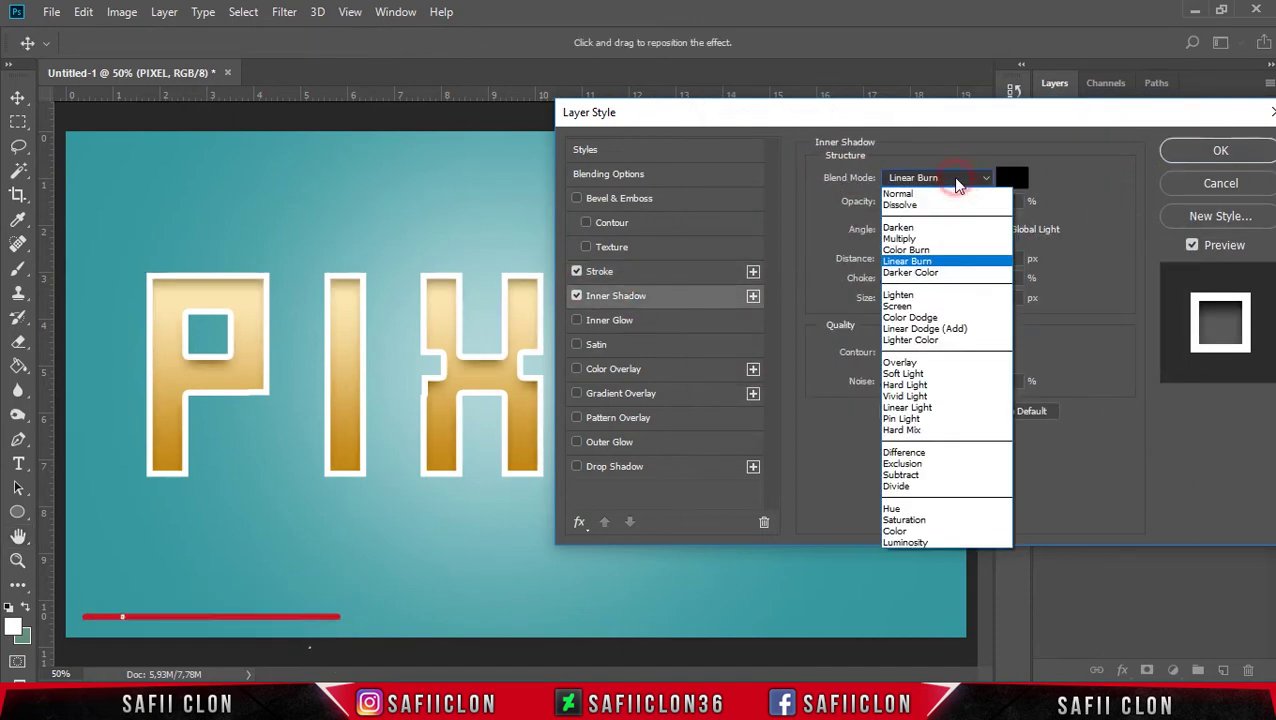
left_click(912, 262)
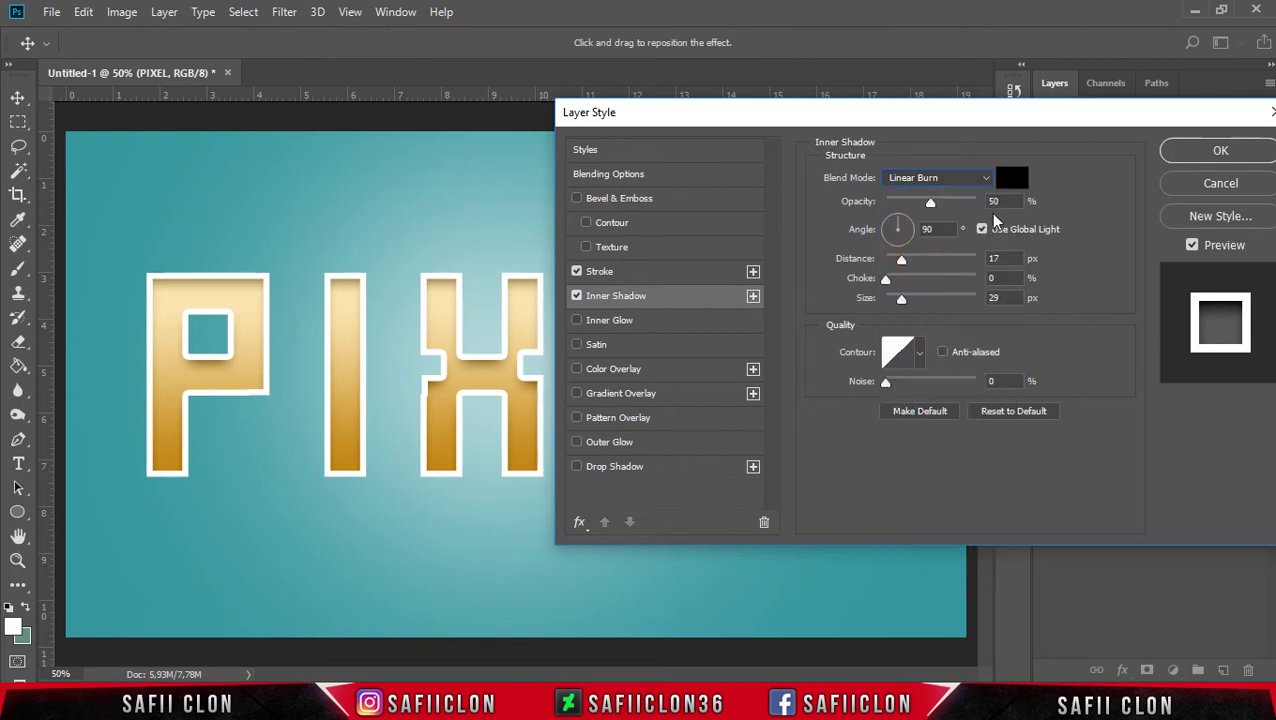
left_click(1011, 177)
left_click_drag(805, 235, 686, 405)
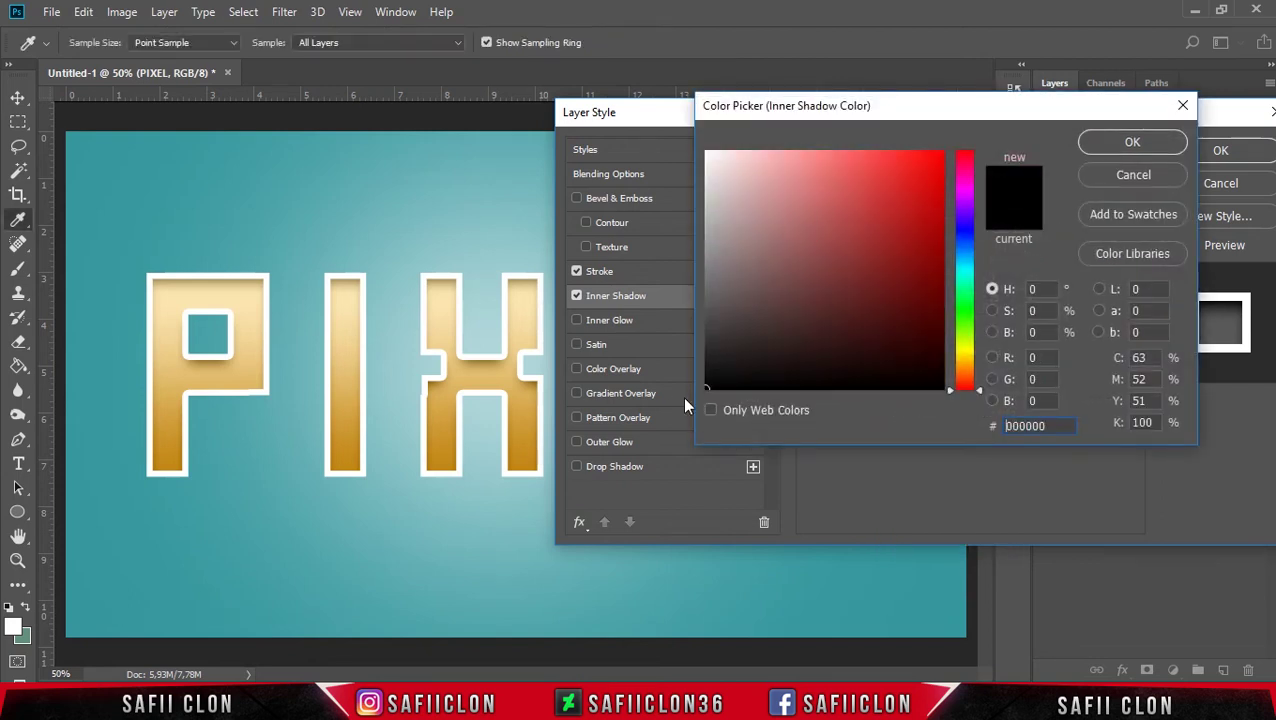
left_click(1132, 141)
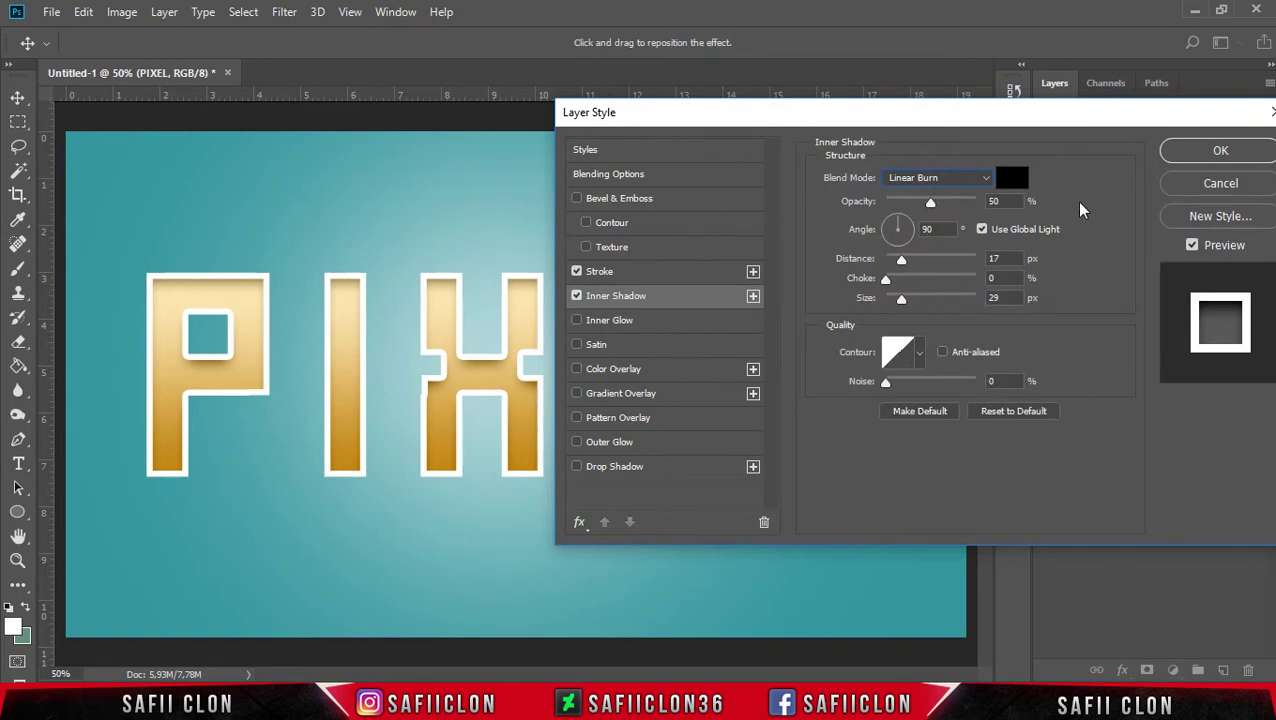
Set the inner shadow to 50% opacity, angle 90, distance 21 px, size 43 px
double_click(940, 229)
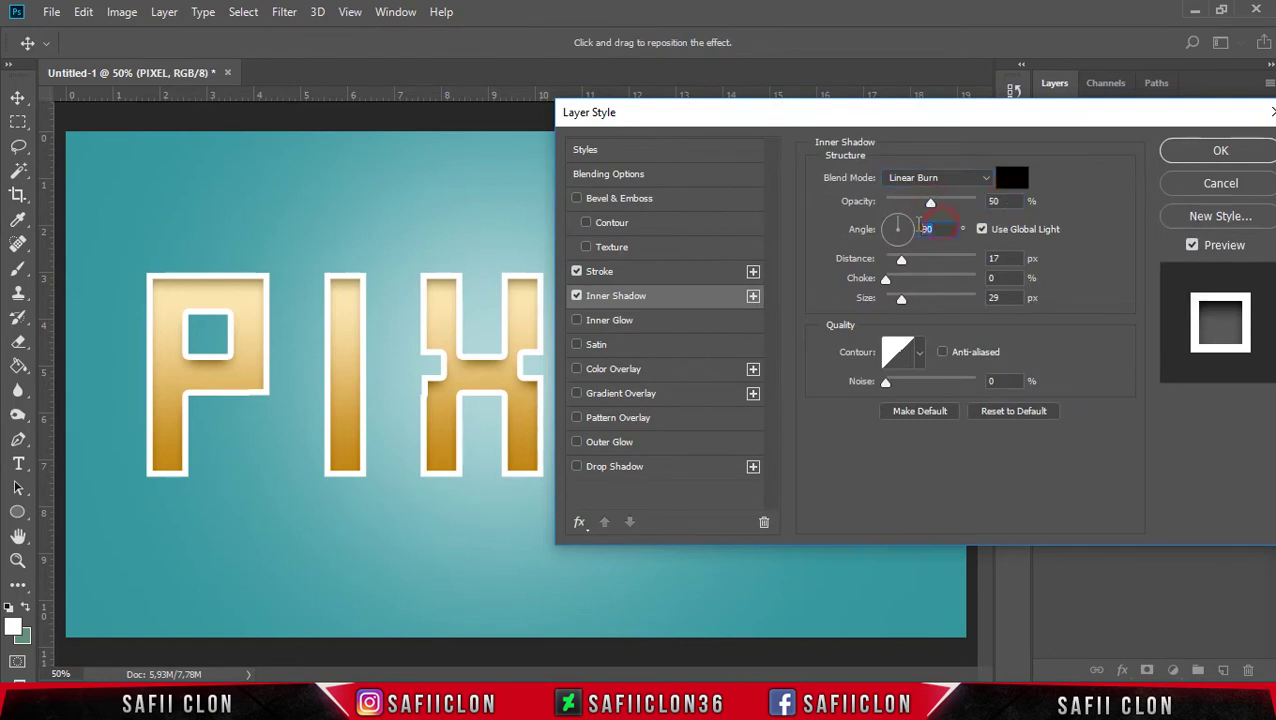
left_click(1004, 258)
left_click_drag(900, 259, 905, 299)
mouse_move(900, 118)
left_mouse_down()
mouse_move(985, 138)
mouse_move(849, 107)
mouse_move(865, 104)
left_mouse_up()
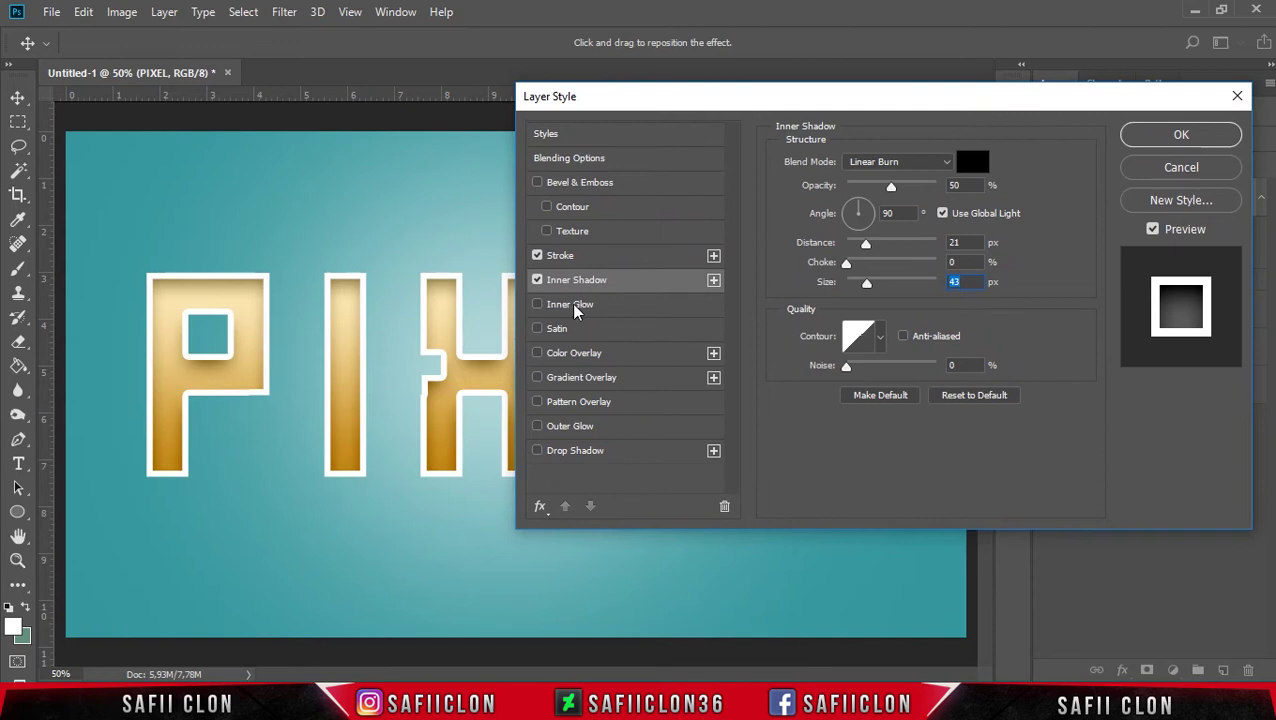
Enable Inner Glow with Linear Burn blend and colour 000000
left_click(537, 304)
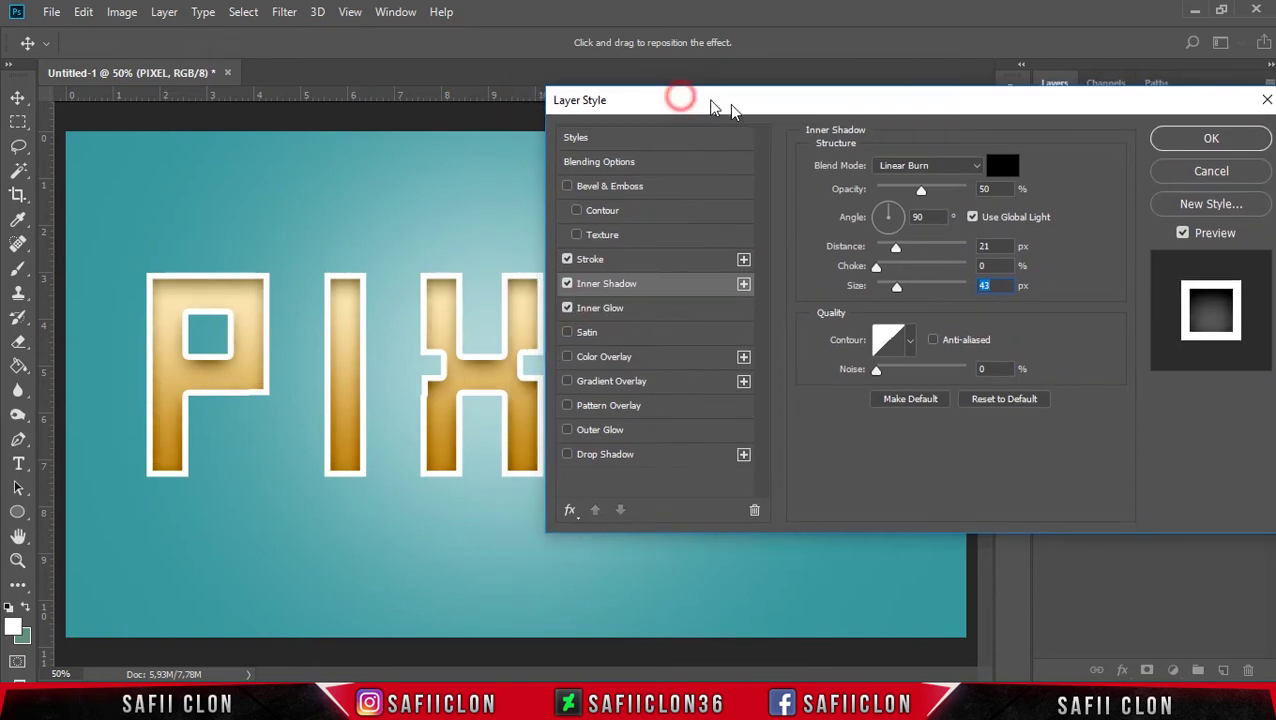
left_click_drag(683, 100, 770, 117)
left_click(685, 320)
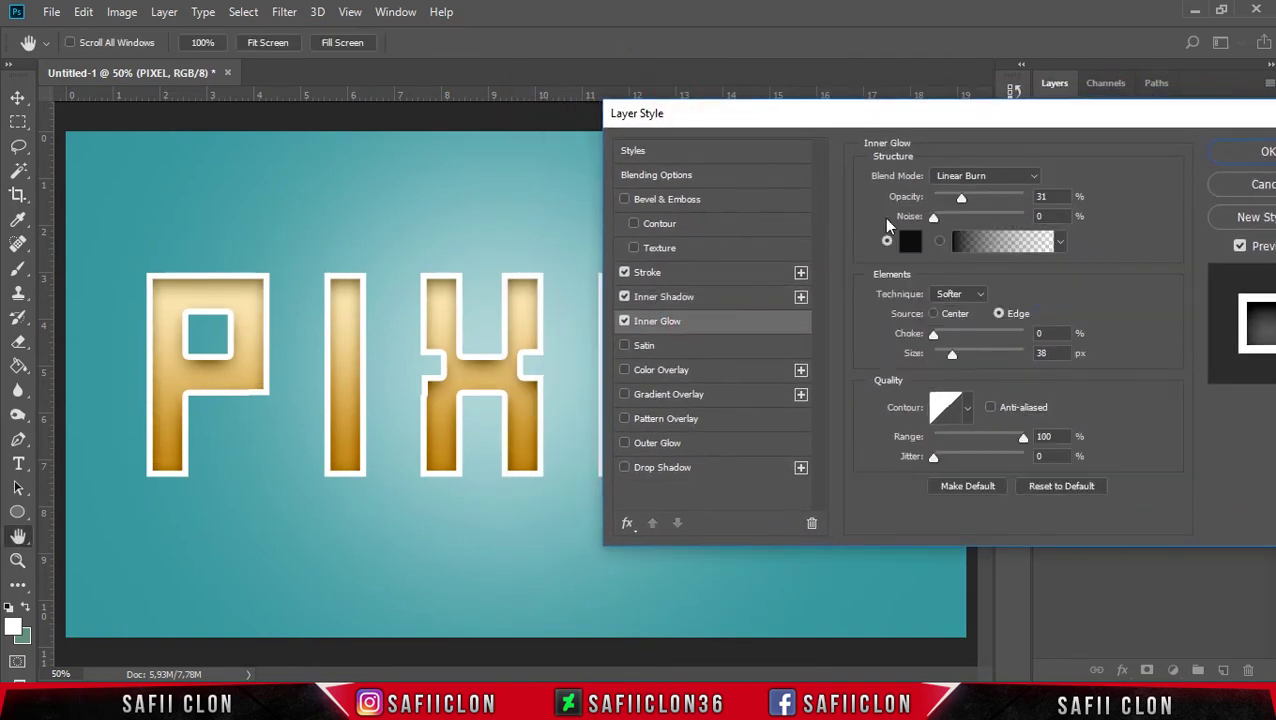
left_click(961, 176)
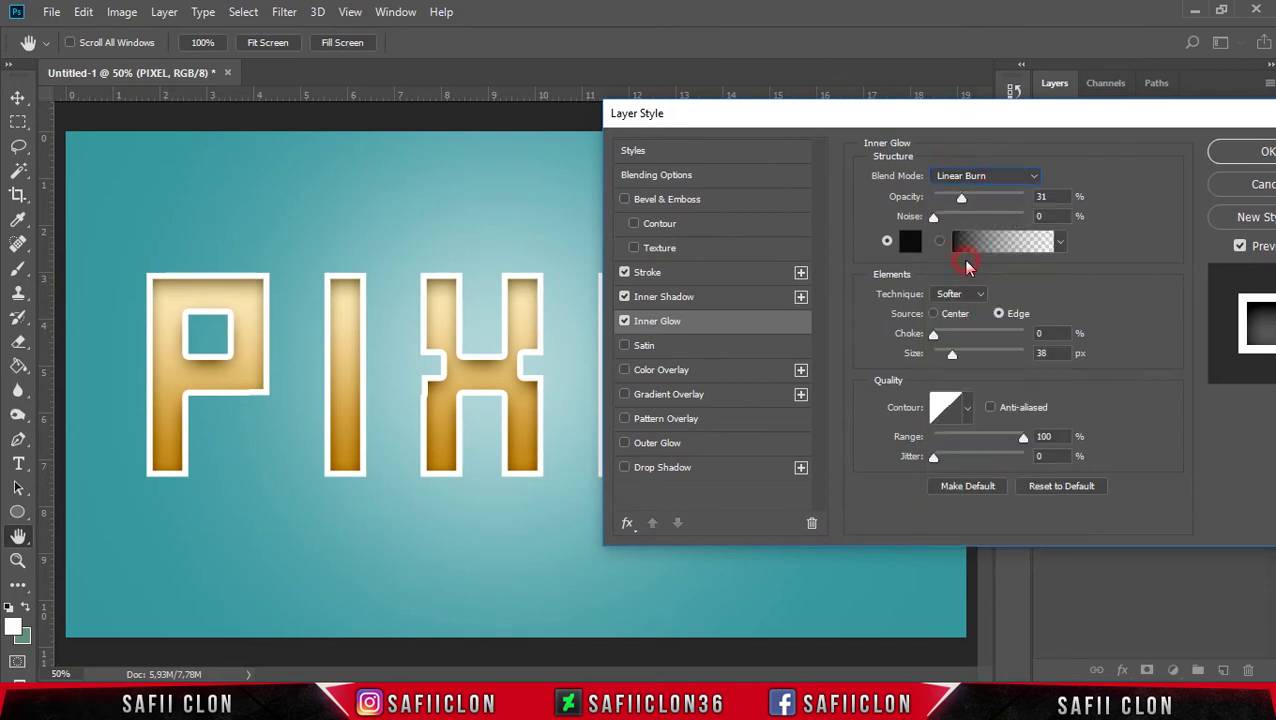
left_click(962, 259)
left_click(910, 241)
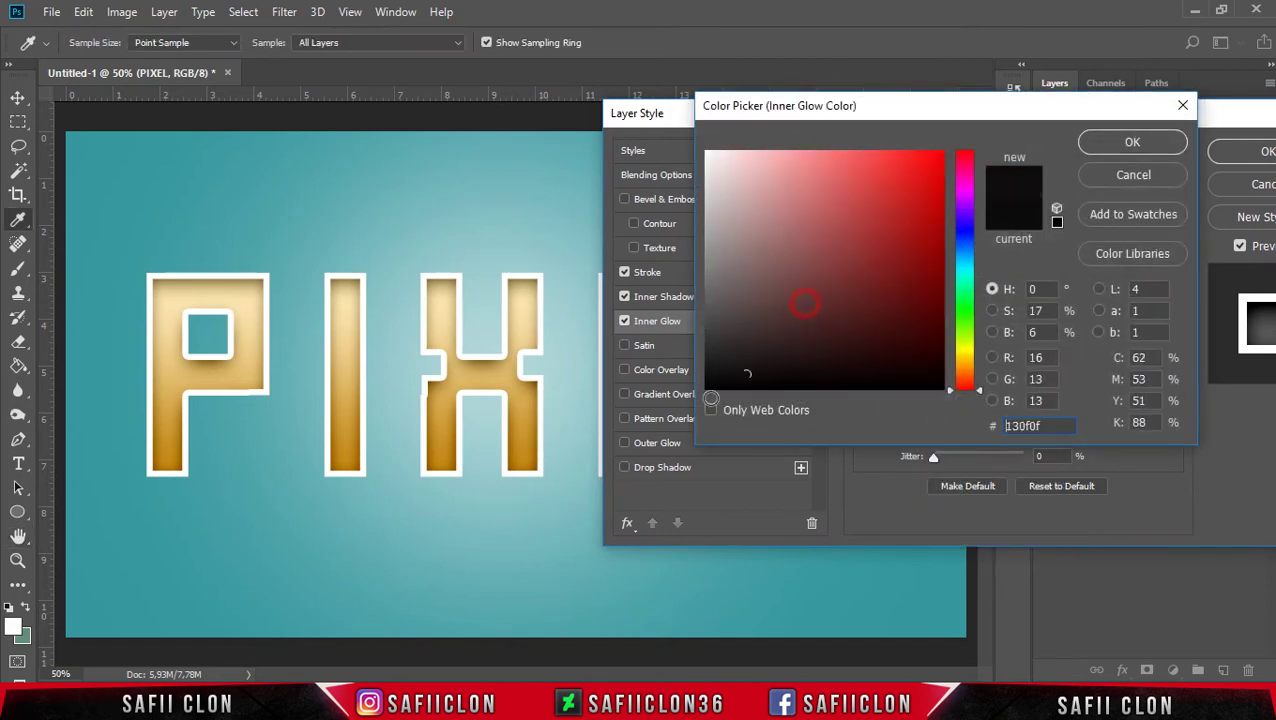
type("000000")
left_click(1105, 143)
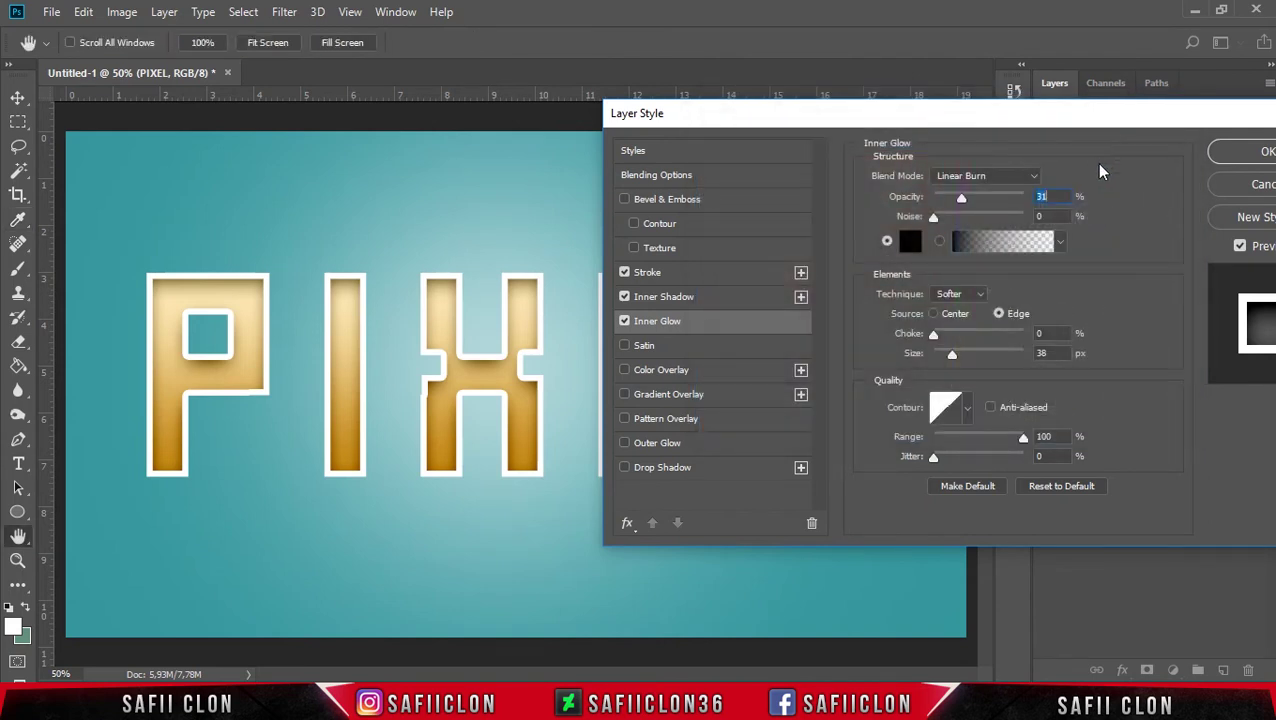
Set the inner glow to 31% opacity, Softer technique from Edge, size 54 px
left_click(1045, 333)
left_click_drag(950, 355, 958, 356)
left_click(1045, 436)
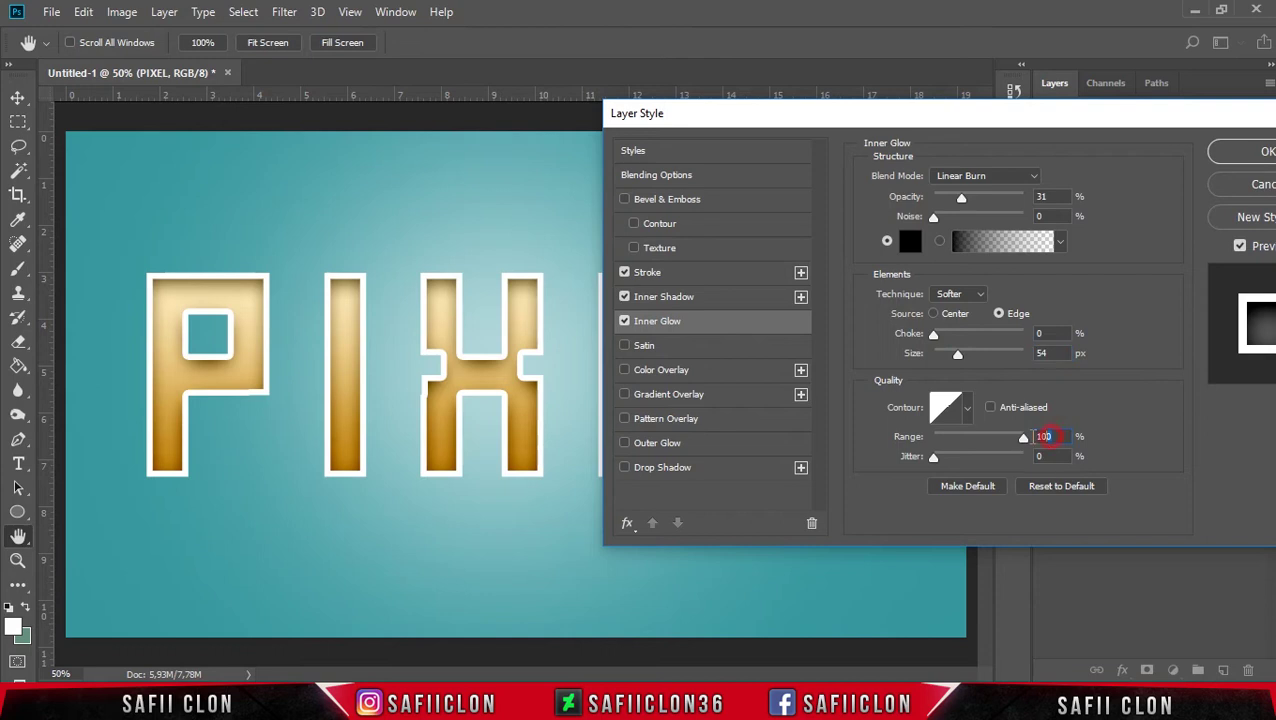
left_click(1040, 456)
left_click_drag(930, 93, 929, 47)
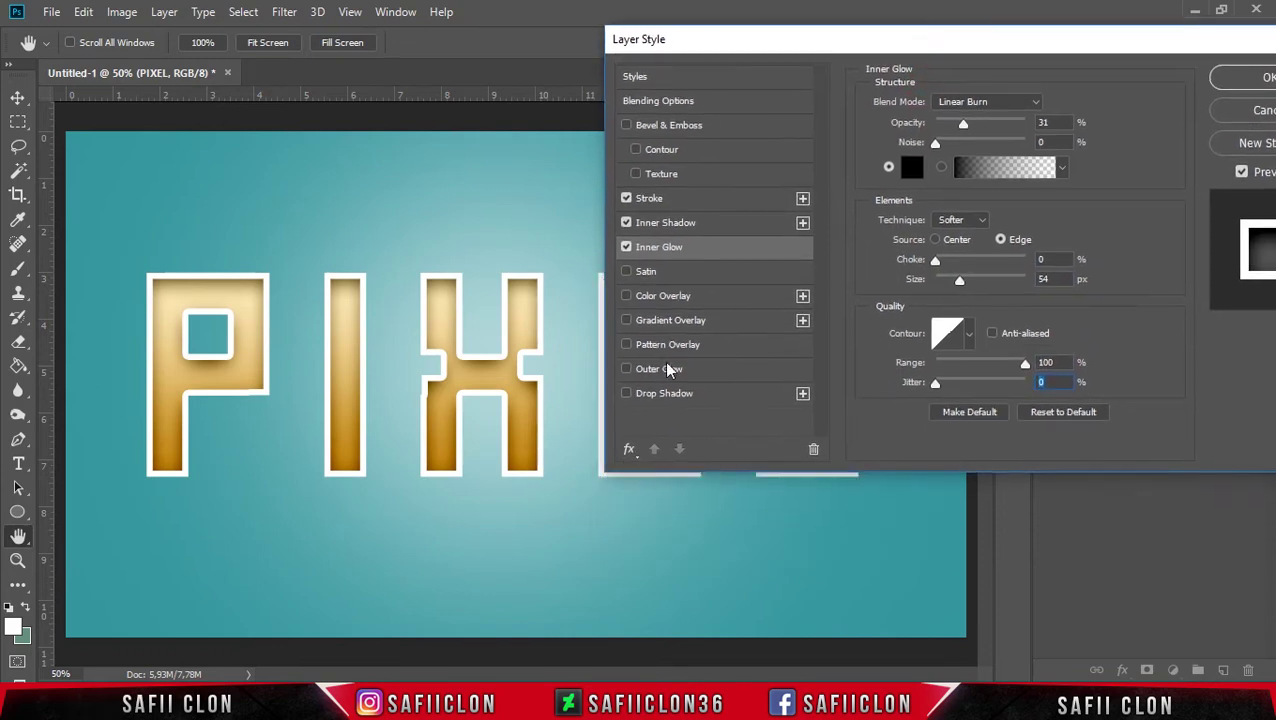
Enable Pattern Overlay and choose the diagonal stripe pattern
left_click(626, 346)
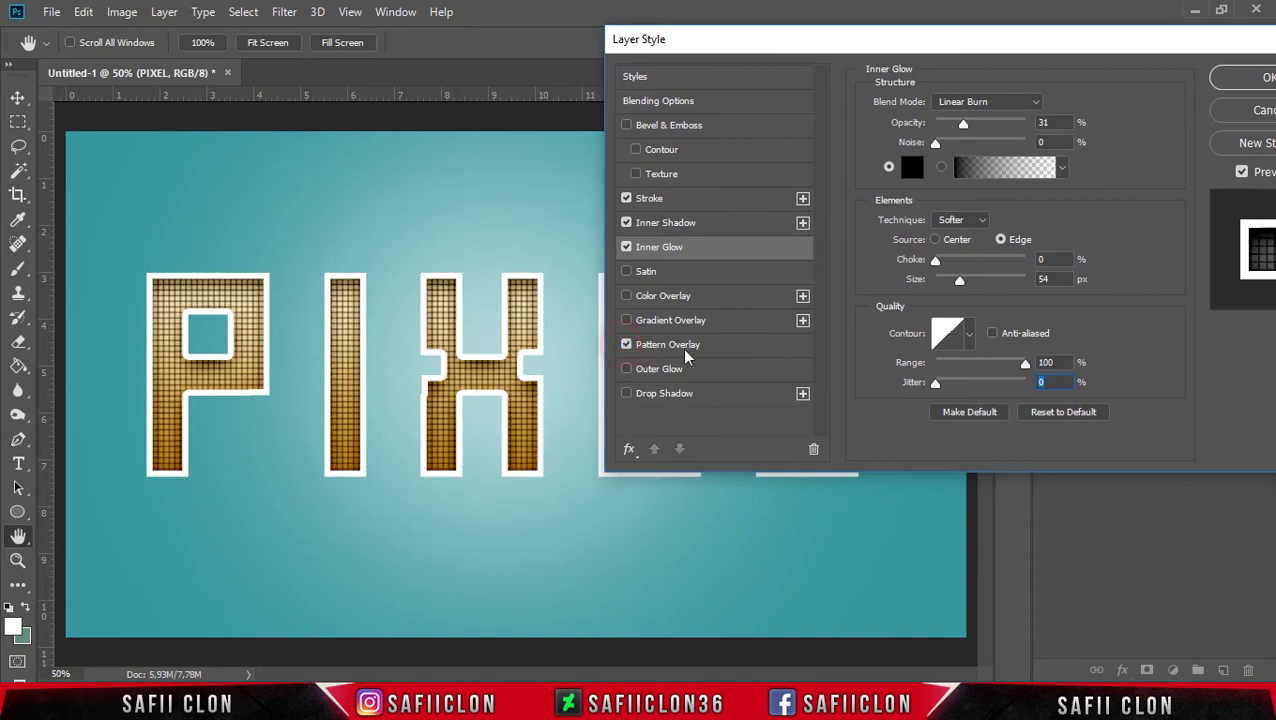
left_click(701, 345)
left_click(995, 166)
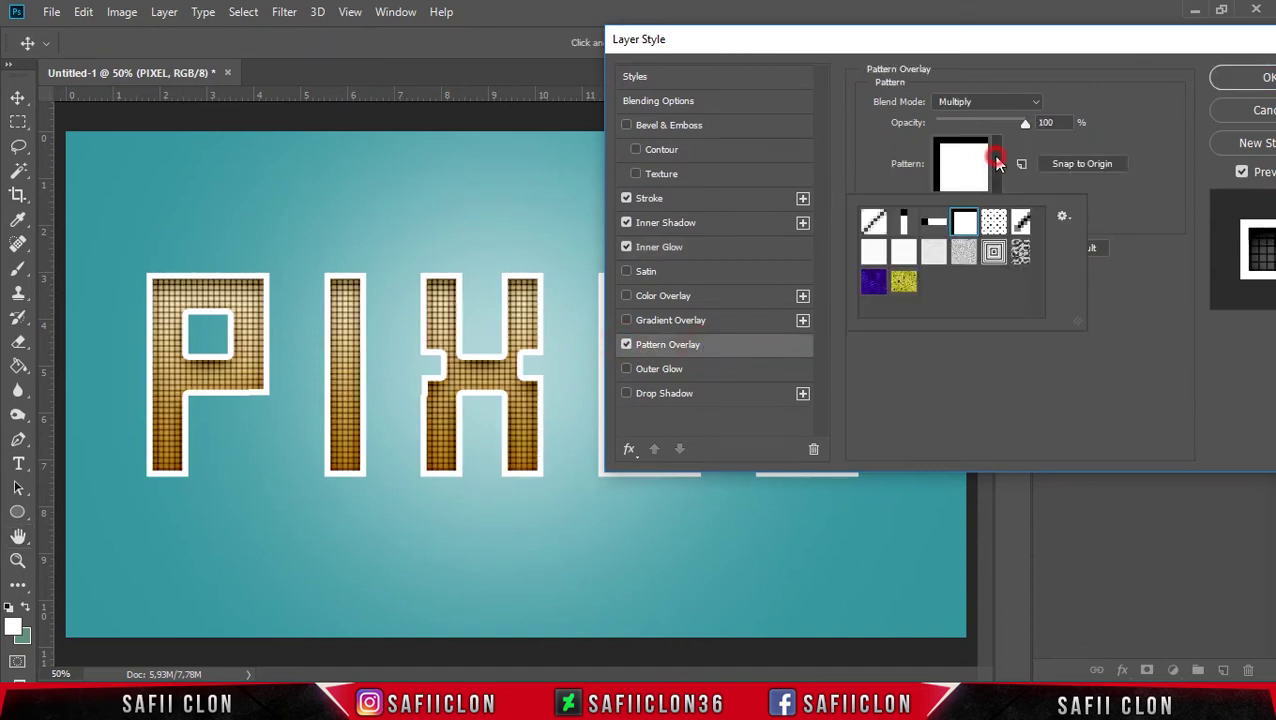
left_click(1036, 106)
left_click(1018, 122)
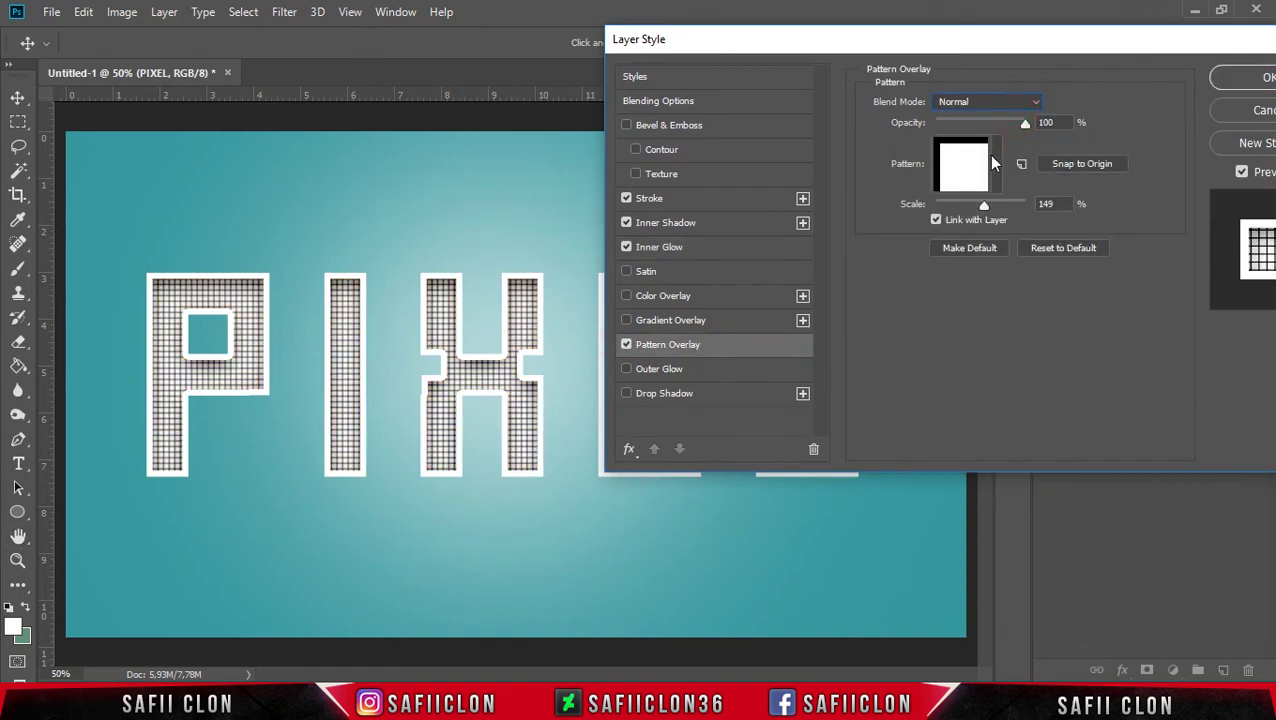
left_click(995, 163)
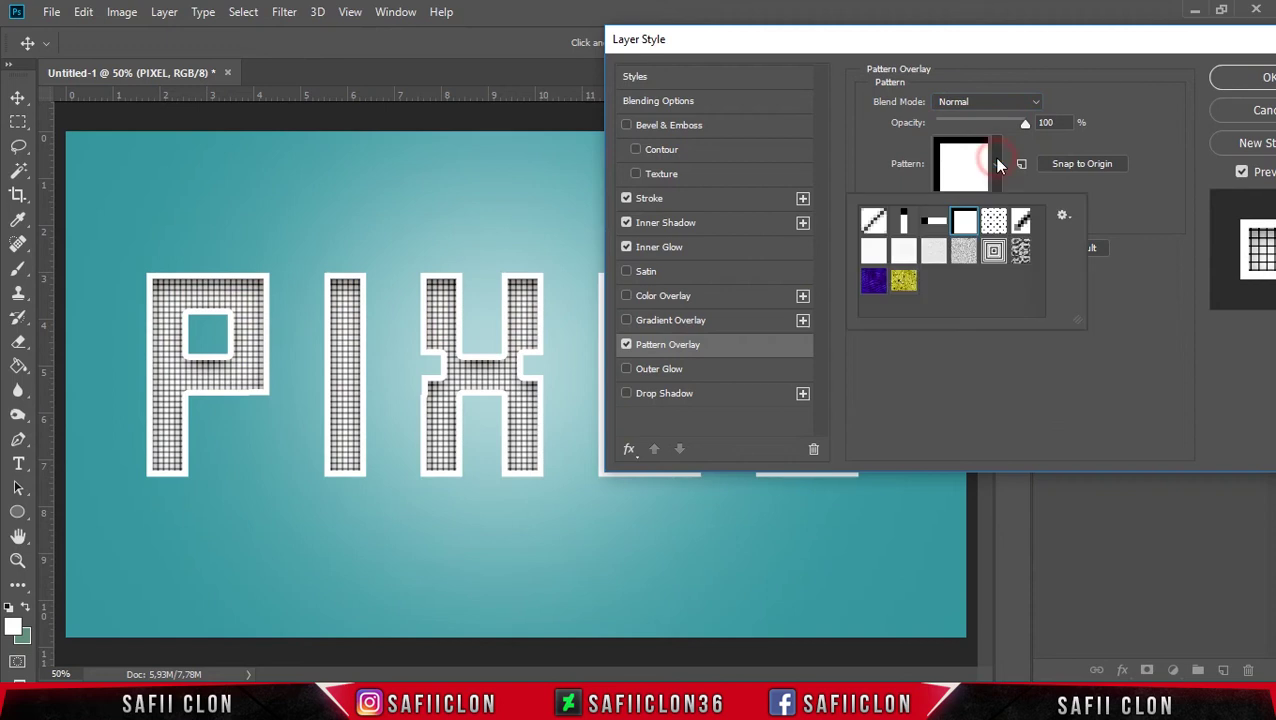
left_click(1020, 222)
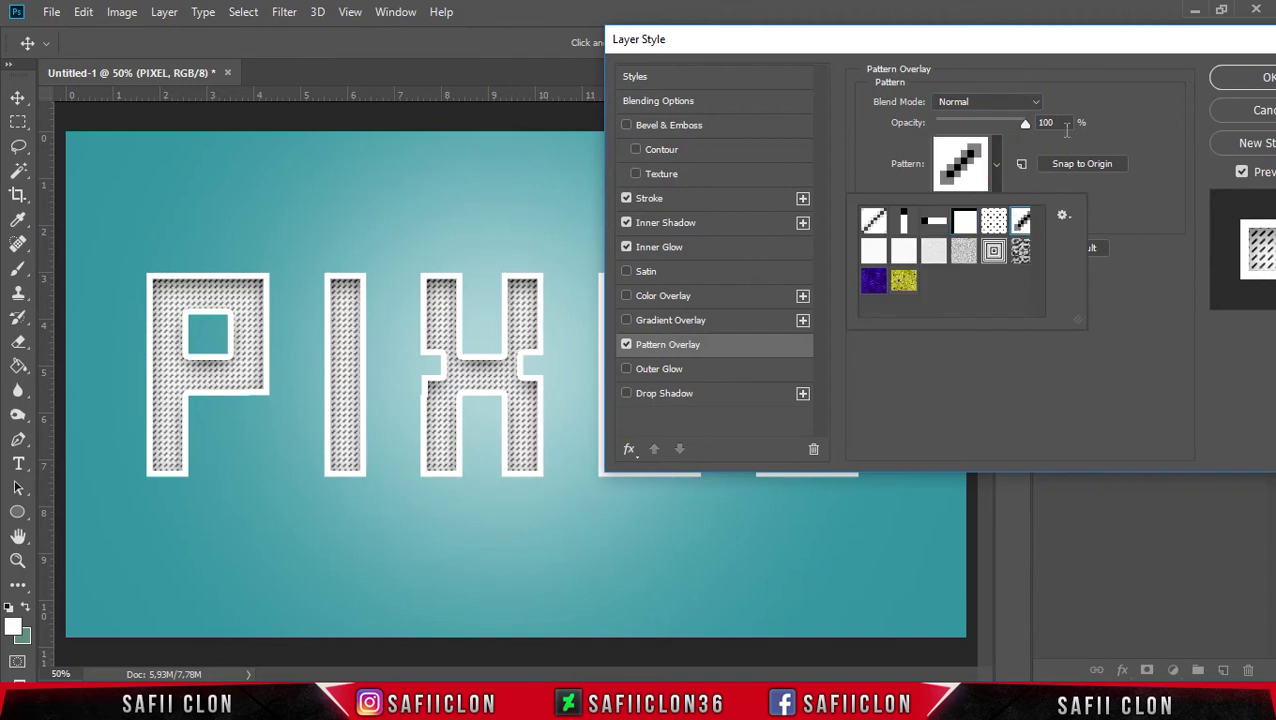
left_click(1081, 99)
Set the pattern overlay to Multiply blend at 187% scale
left_click(947, 103)
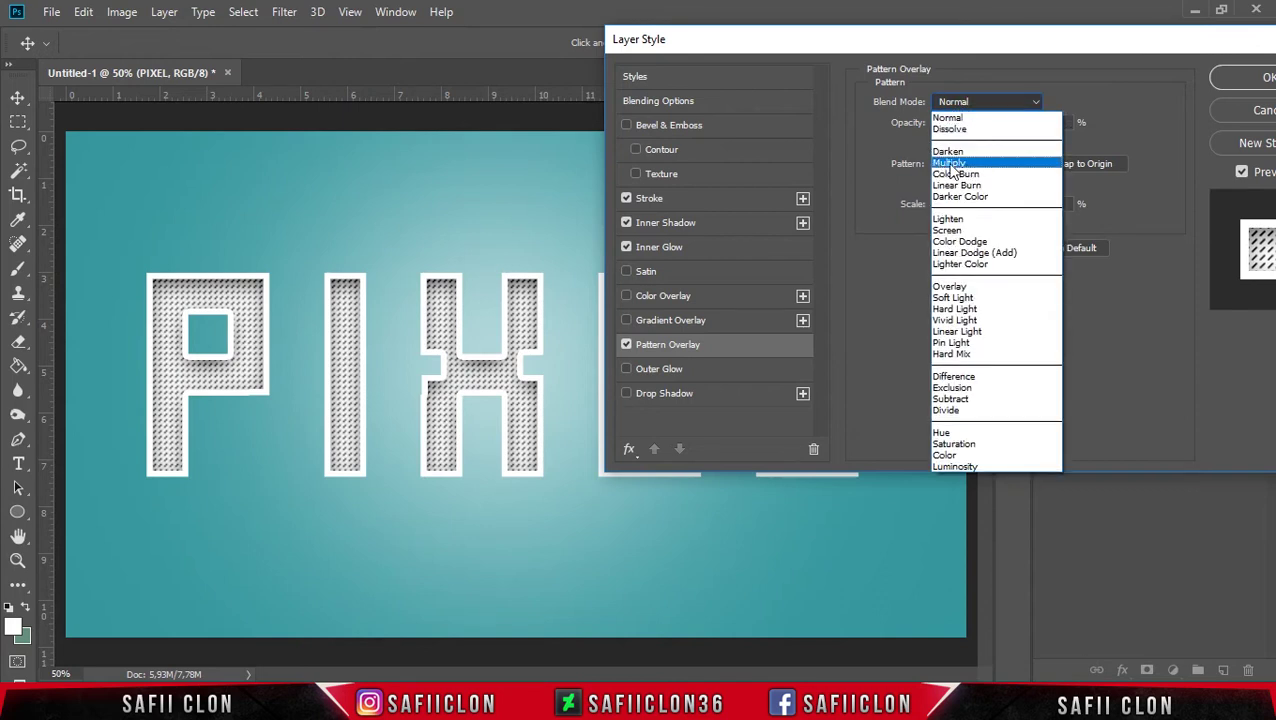
left_click(948, 163)
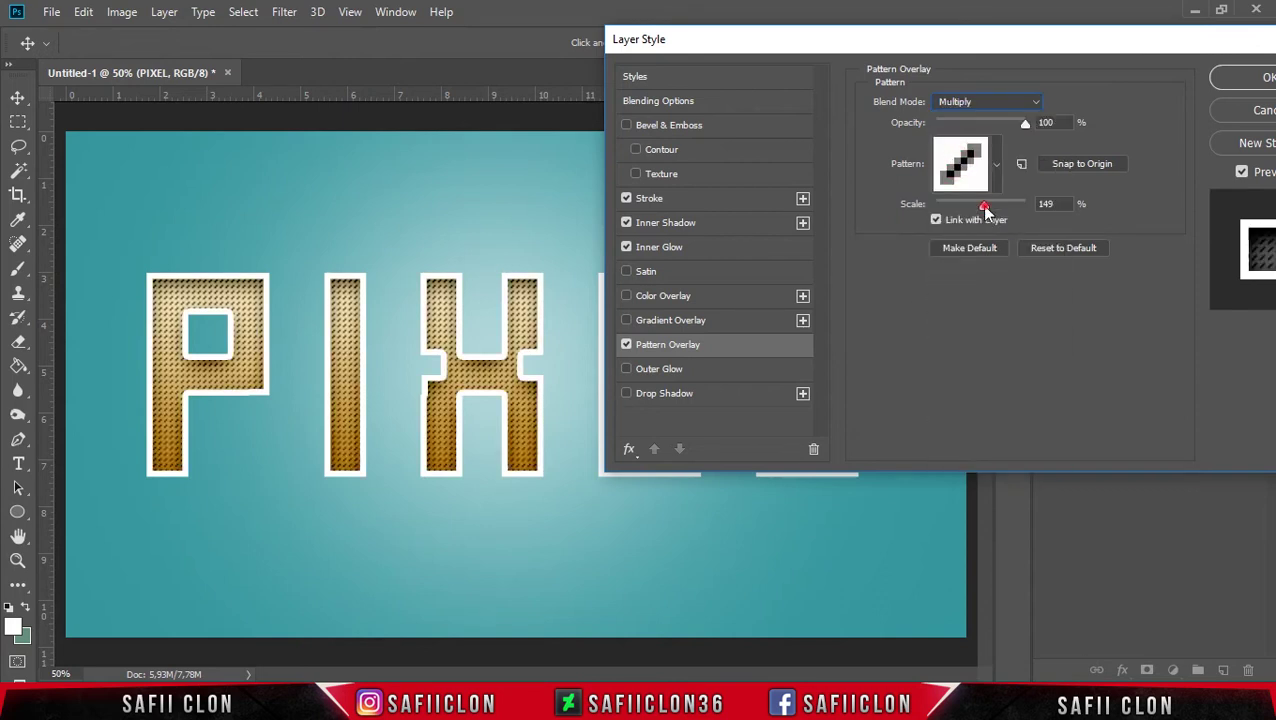
left_click_drag(984, 206, 986, 206)
left_click_drag(1144, 56, 803, 174)
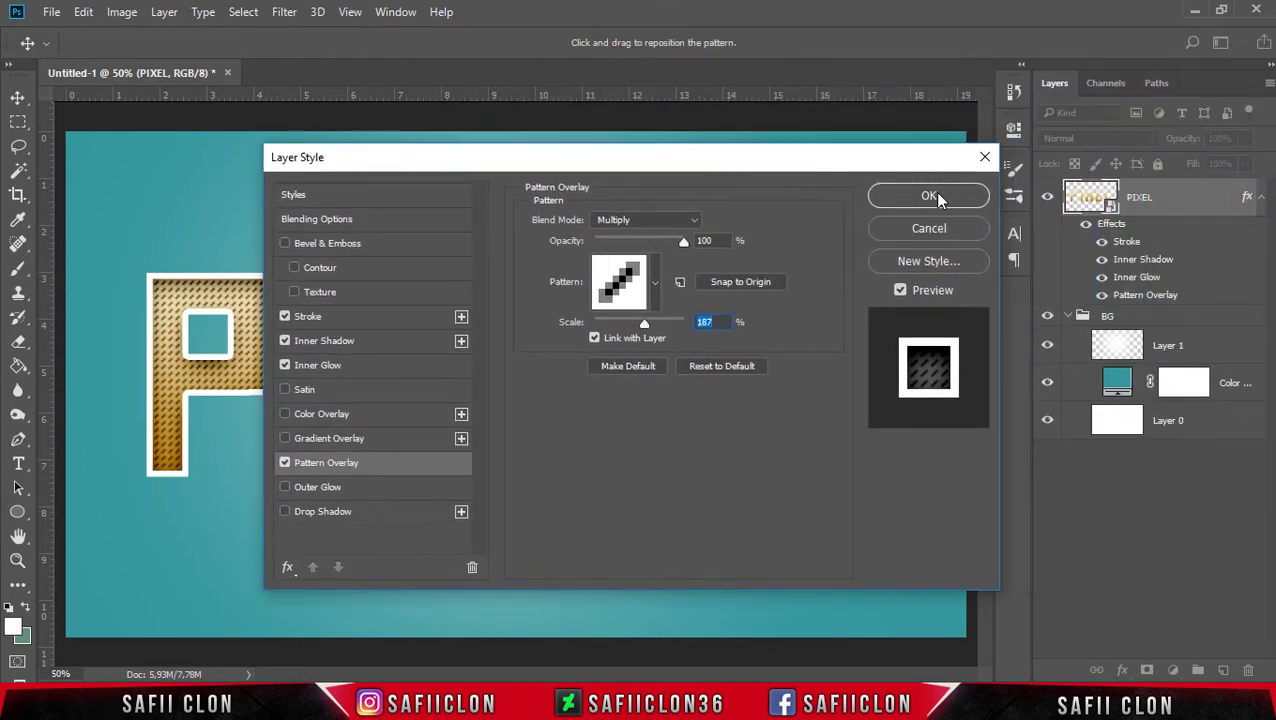
Apply the effects, duplicate PIXEL as a layer named '3D', and place it beneath PIXEL
left_click(930, 196)
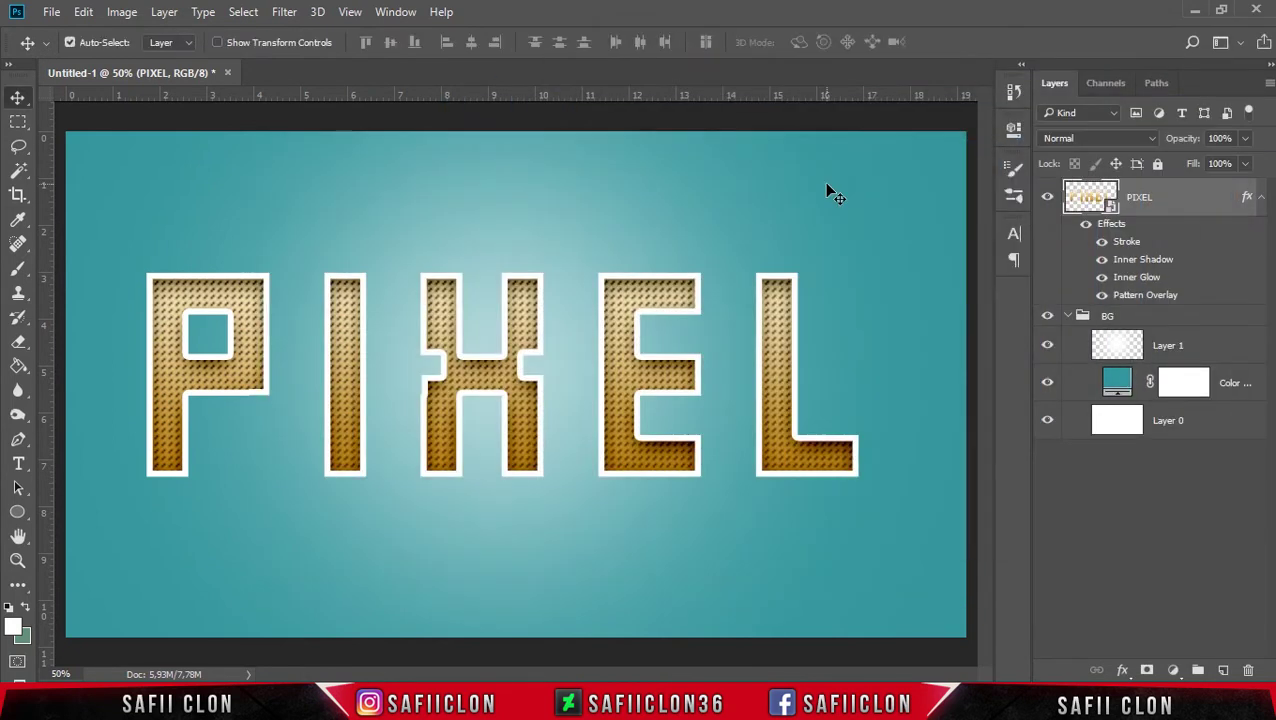
left_click(1068, 316)
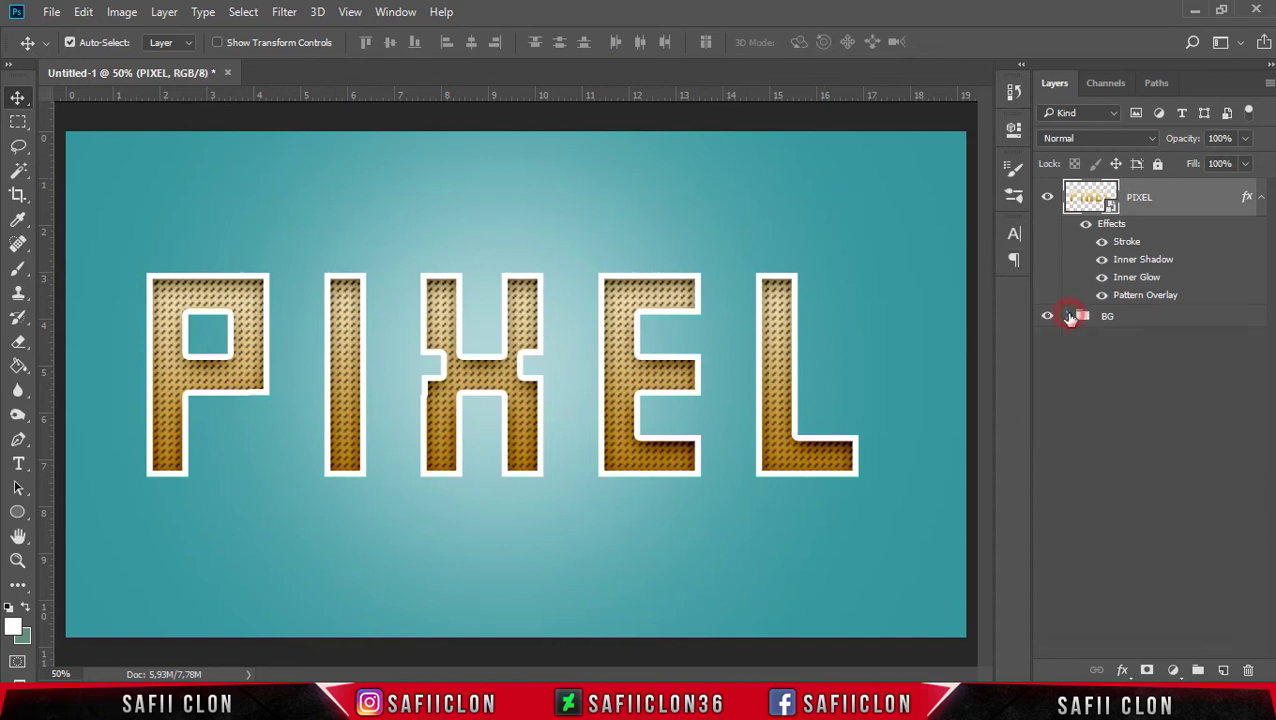
right_click(1196, 199)
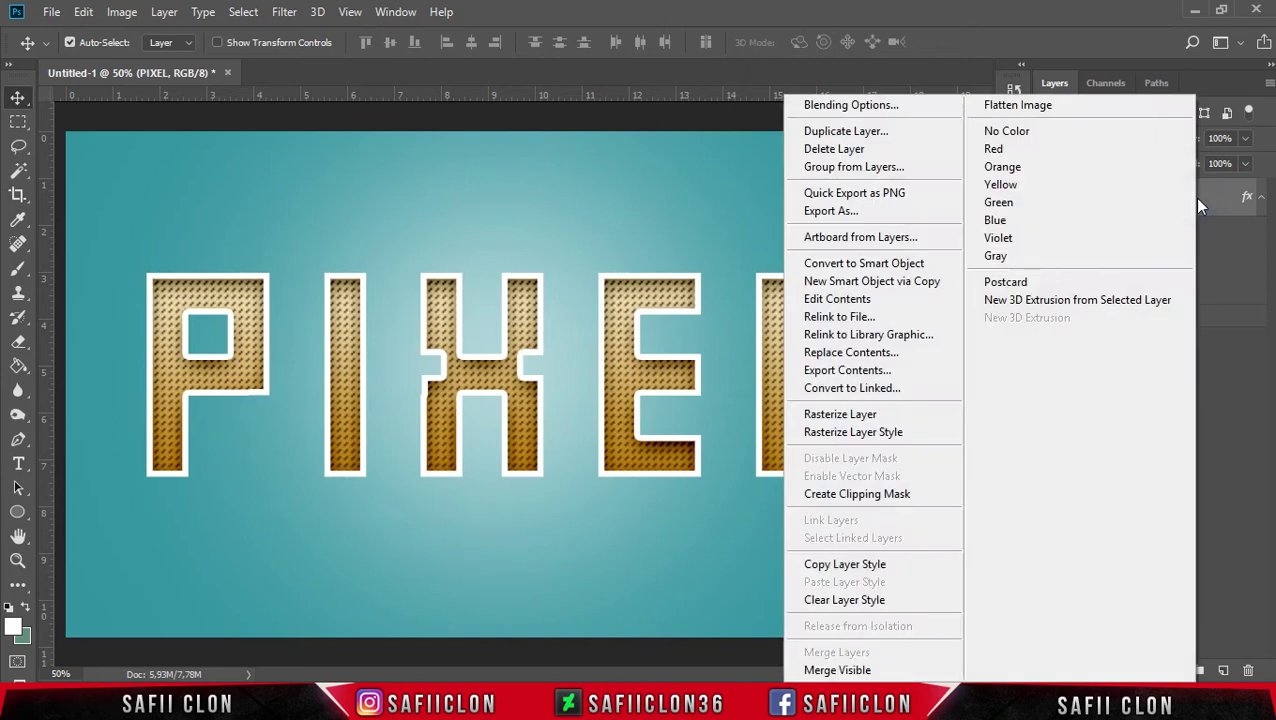
left_click(866, 135)
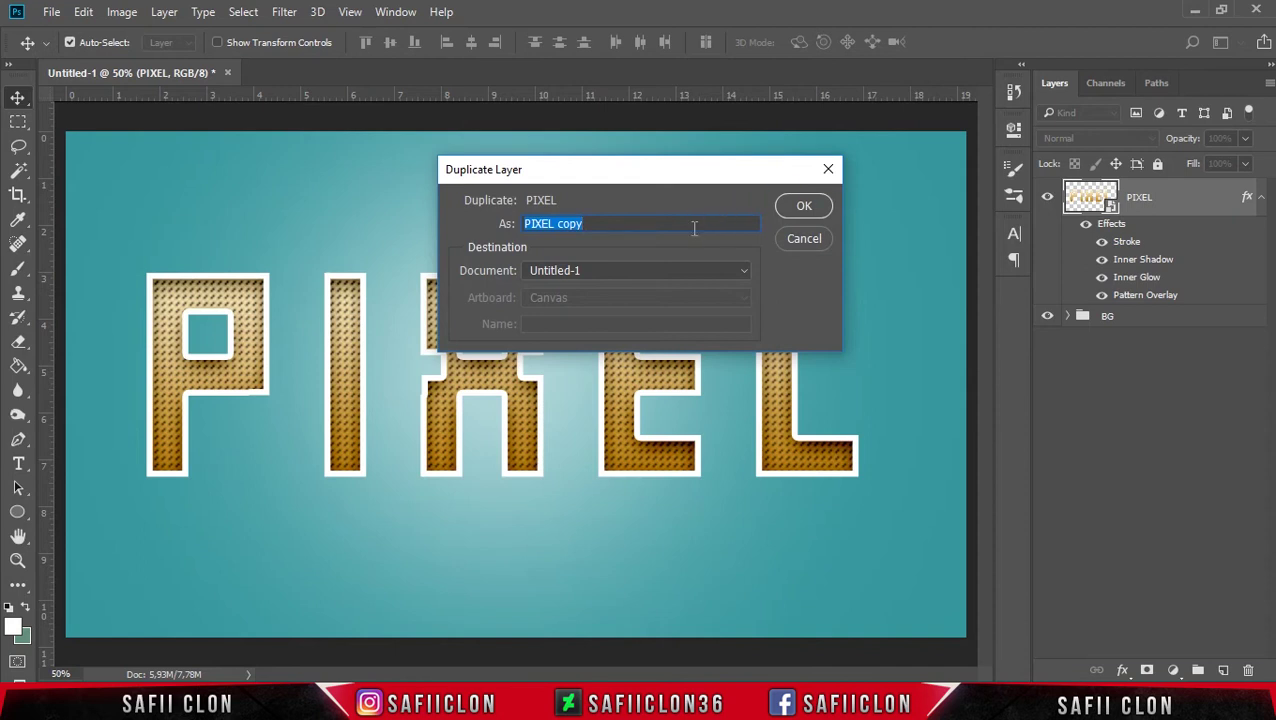
type("3D")
left_click(800, 207)
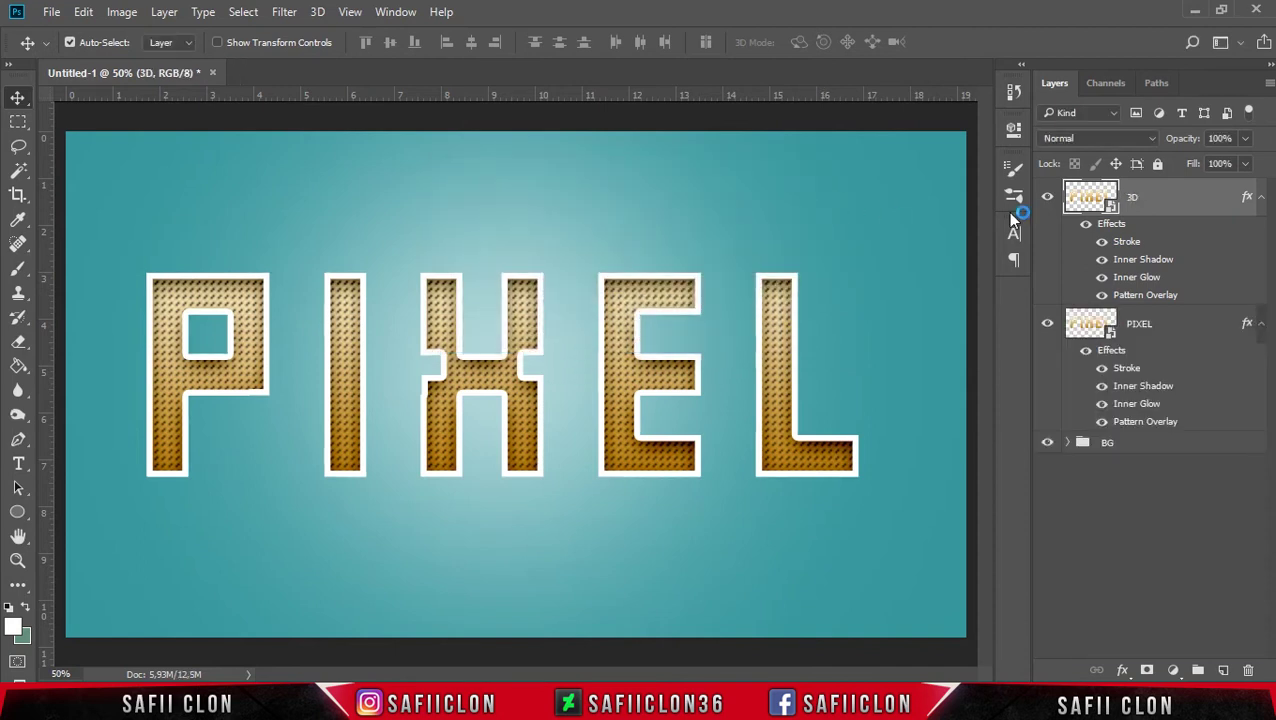
left_click_drag(1160, 195, 1172, 417)
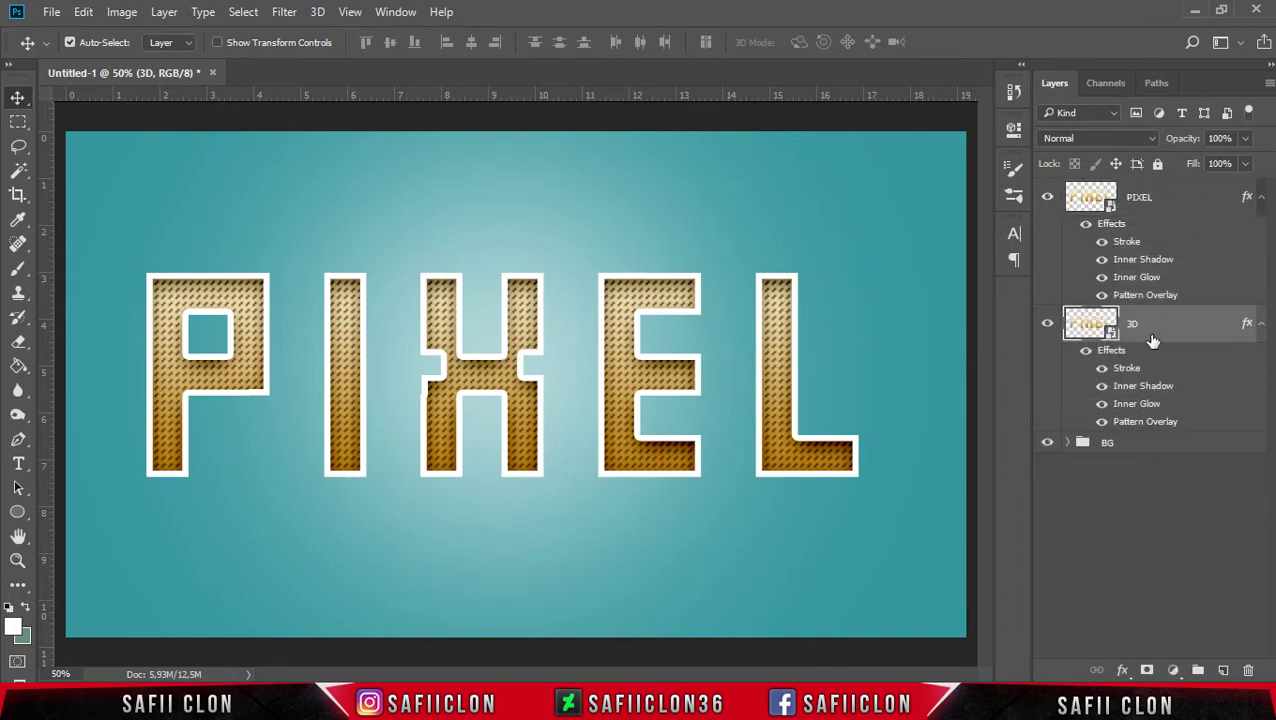
Clear the copied layer style from the 3D layer
right_click(1177, 334)
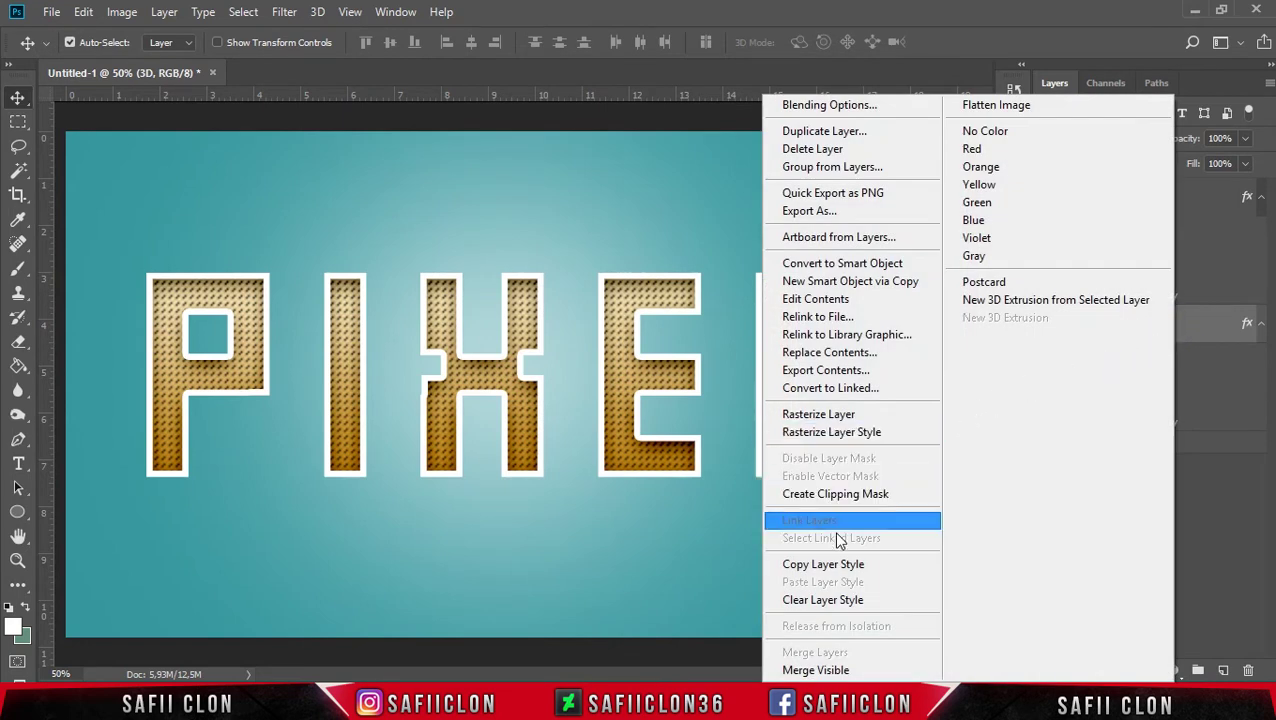
left_click(831, 601)
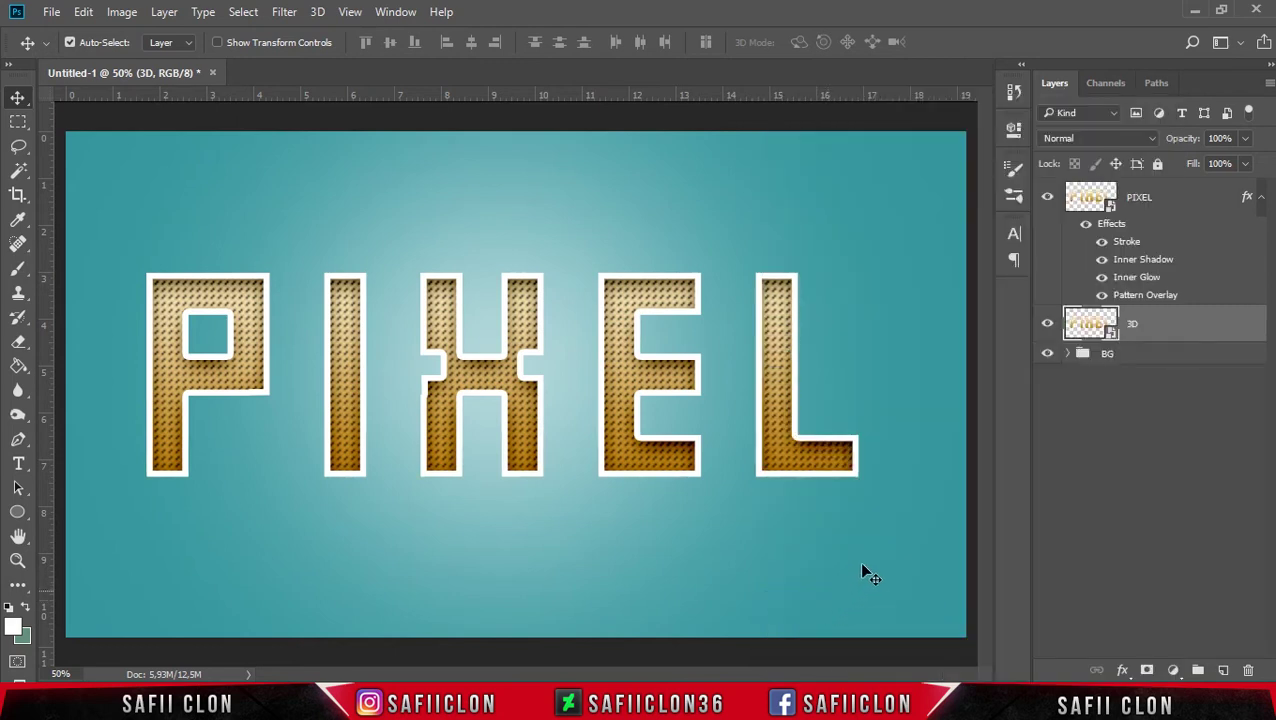
right_click(1183, 329)
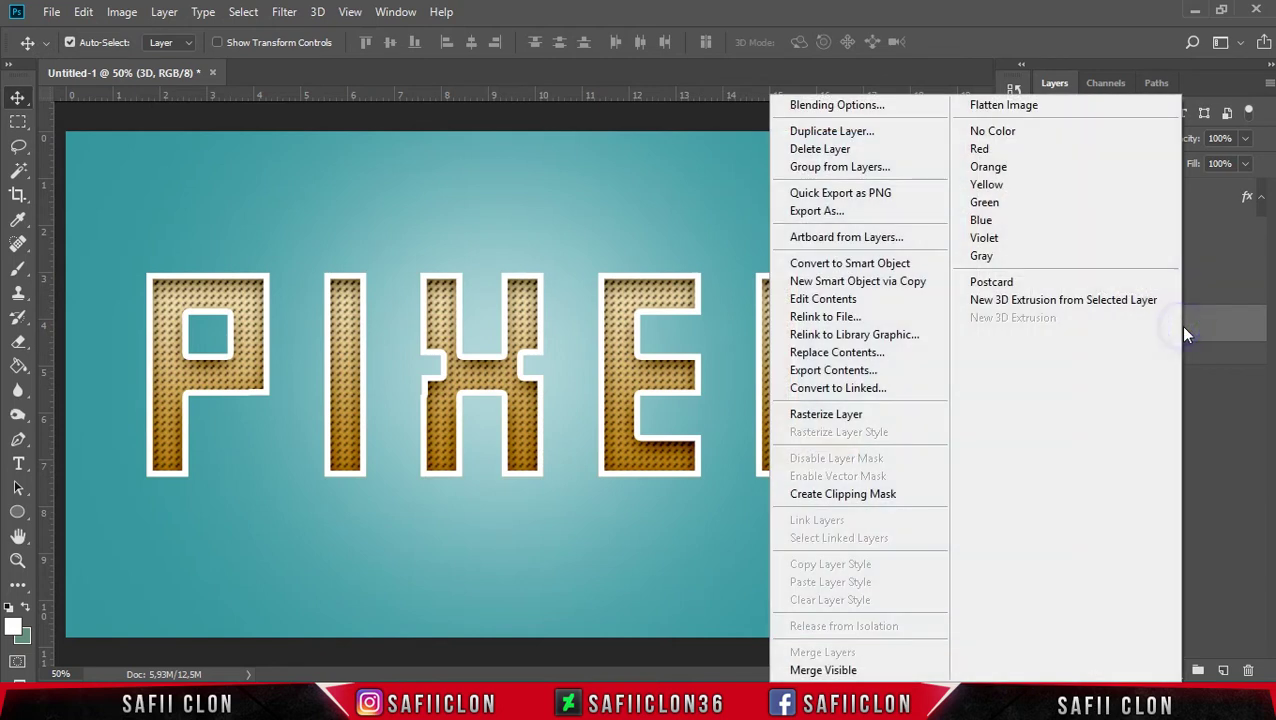
In the 3D layer's Blending Options, enable a smooth Inner Bevel & Emboss and Color Overlay
left_click(836, 106)
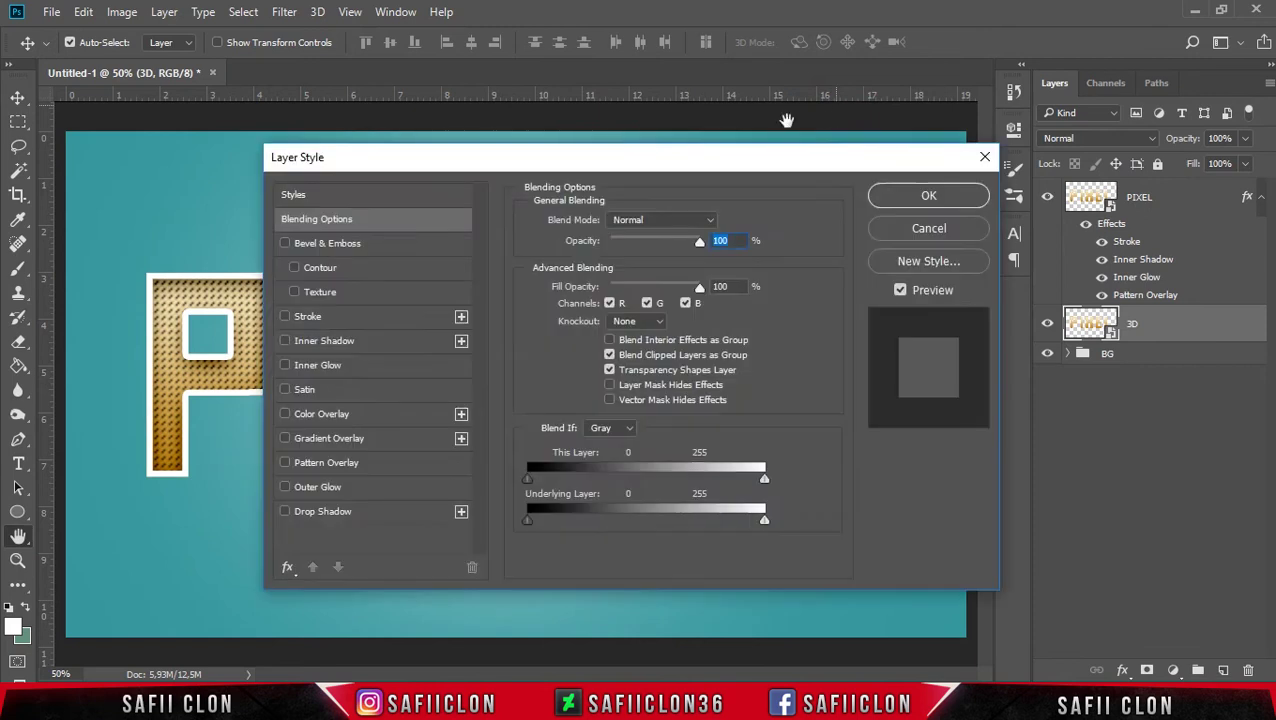
left_click_drag(594, 168, 851, 112)
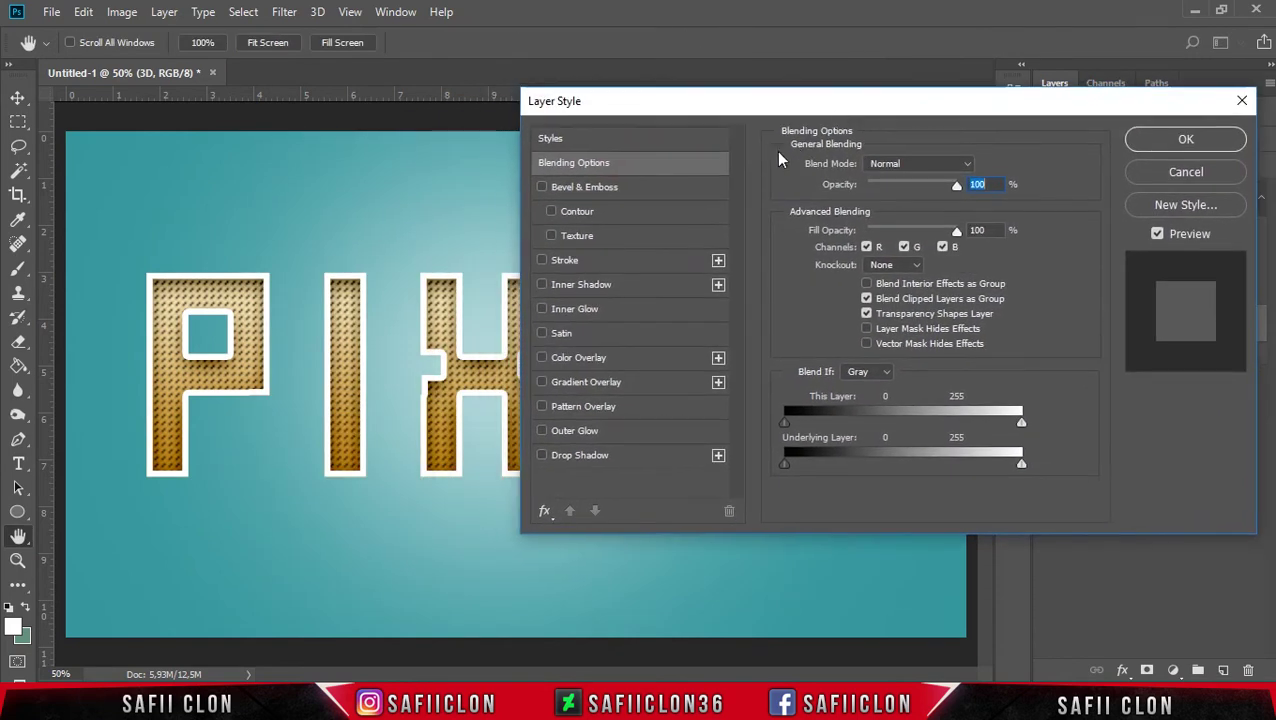
left_click(589, 189)
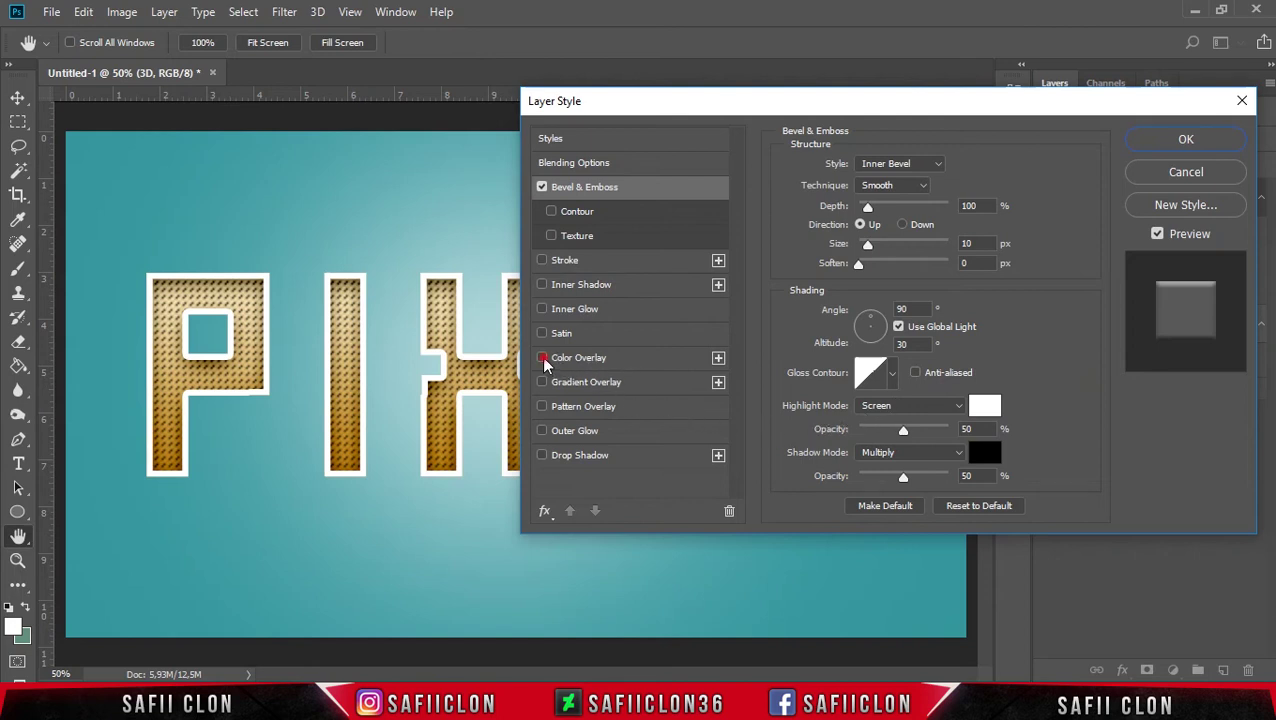
left_click(543, 360)
Set the Color Overlay colour to steel blue 48849f
left_click(590, 358)
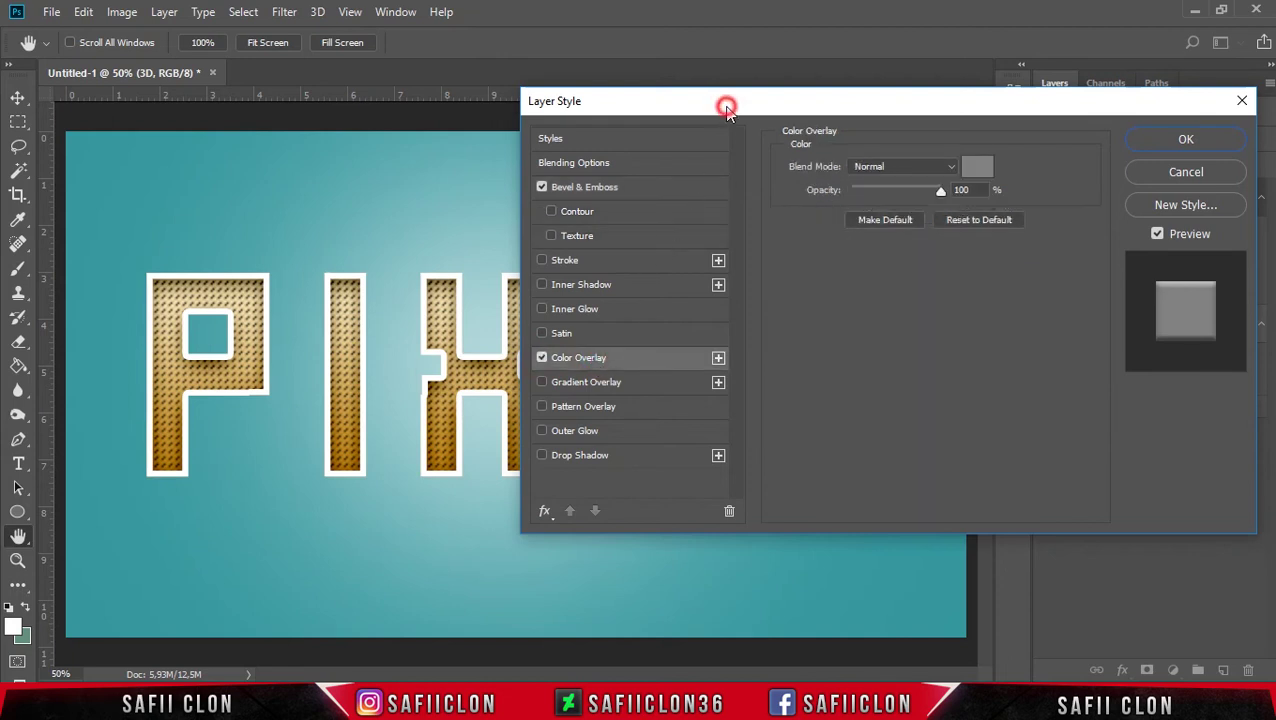
left_click_drag(727, 112, 613, 108)
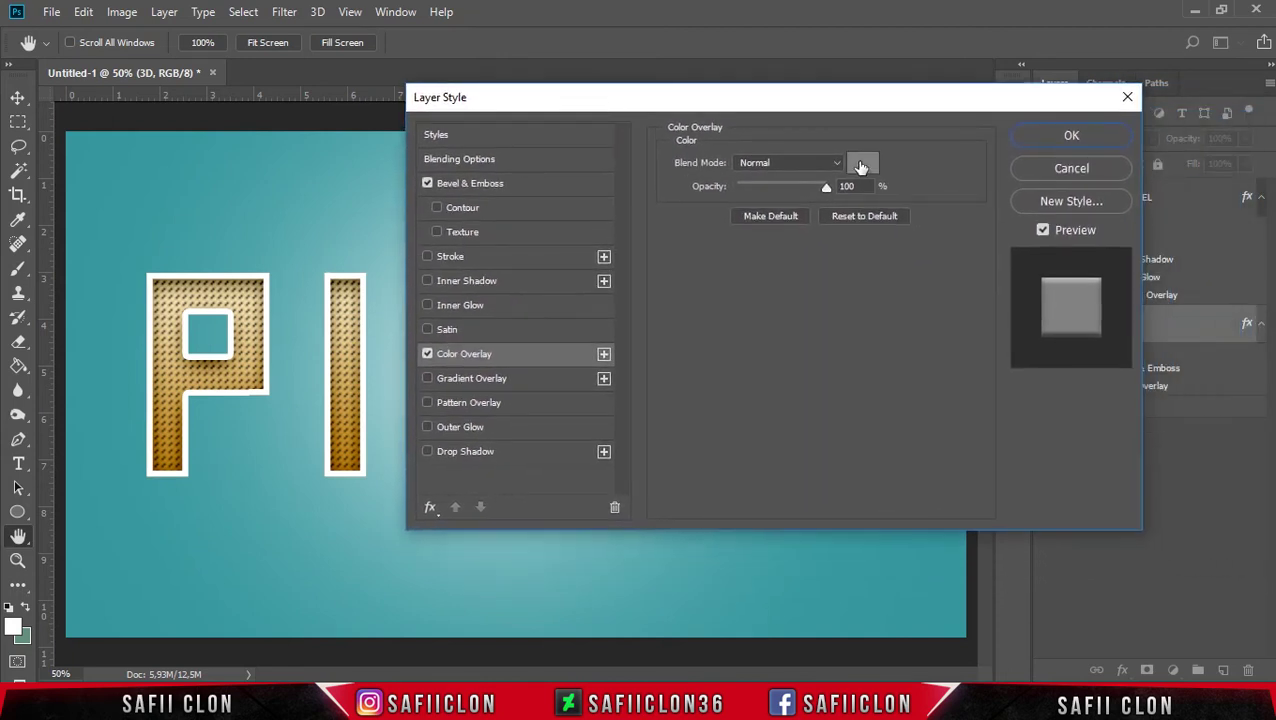
left_click(861, 165)
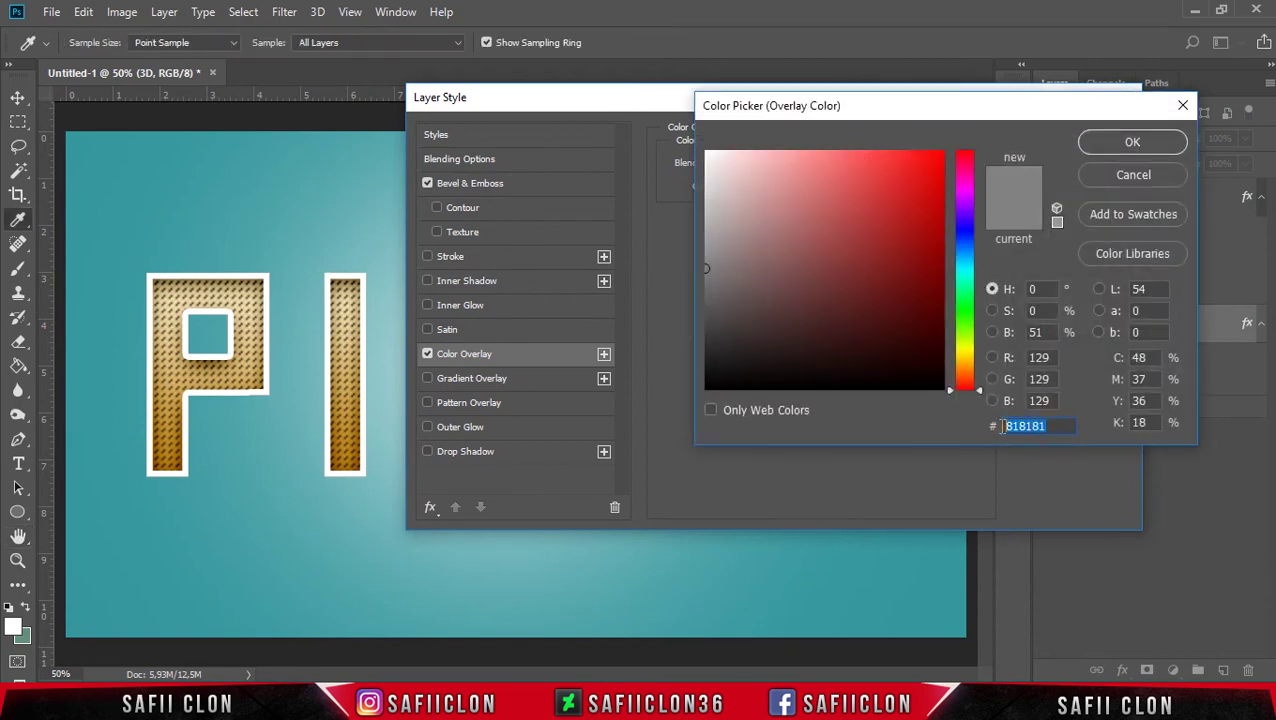
left_click_drag(873, 352, 882, 338)
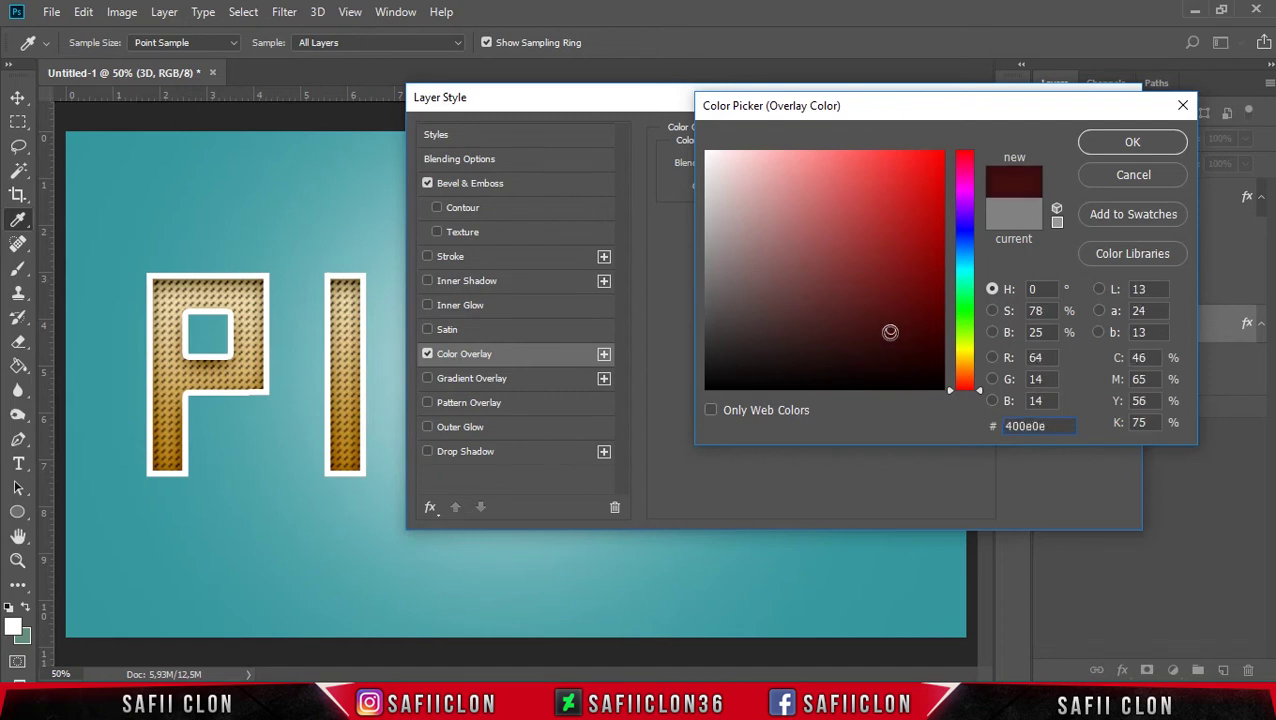
left_click_drag(882, 338, 886, 337)
double_click(1053, 426)
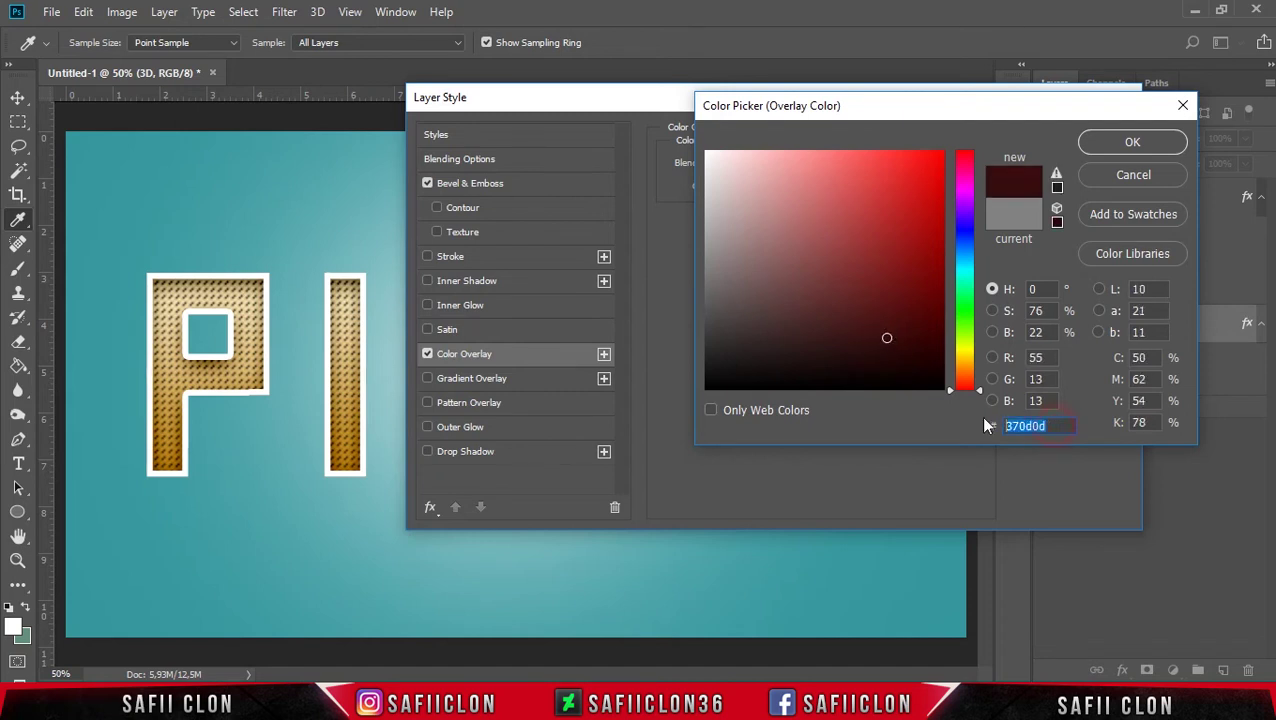
type("4")
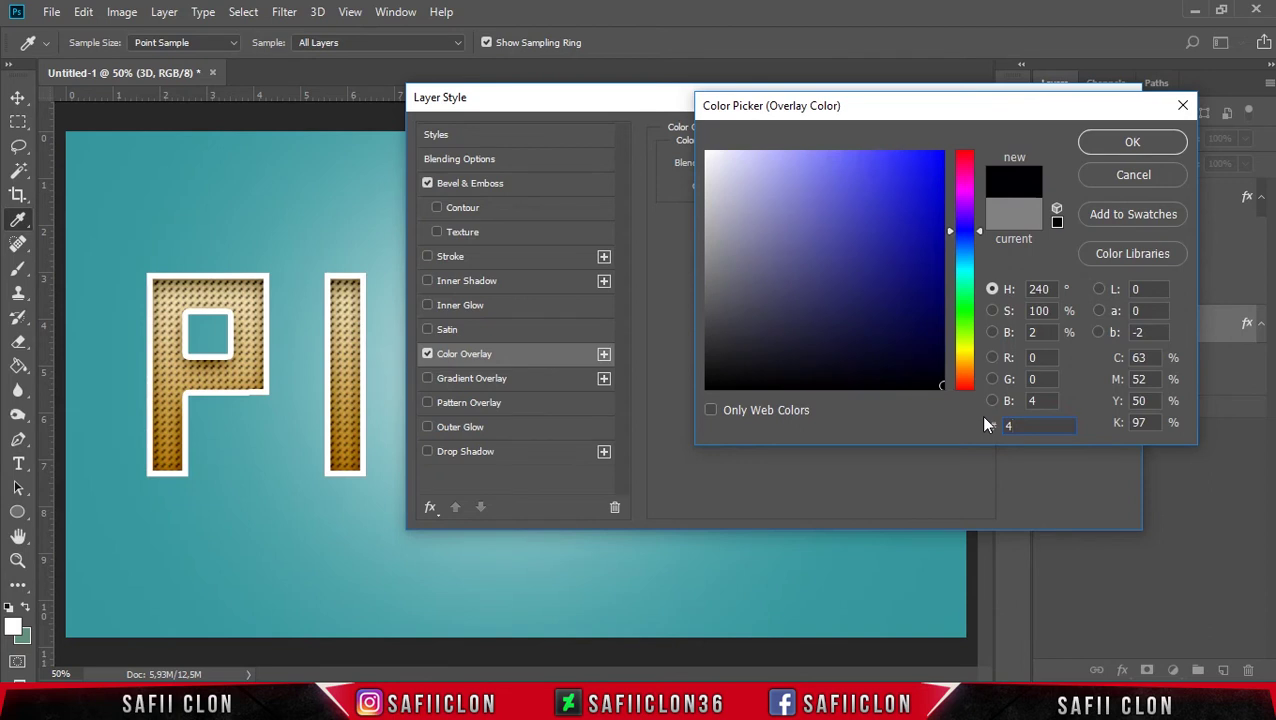
type("884")
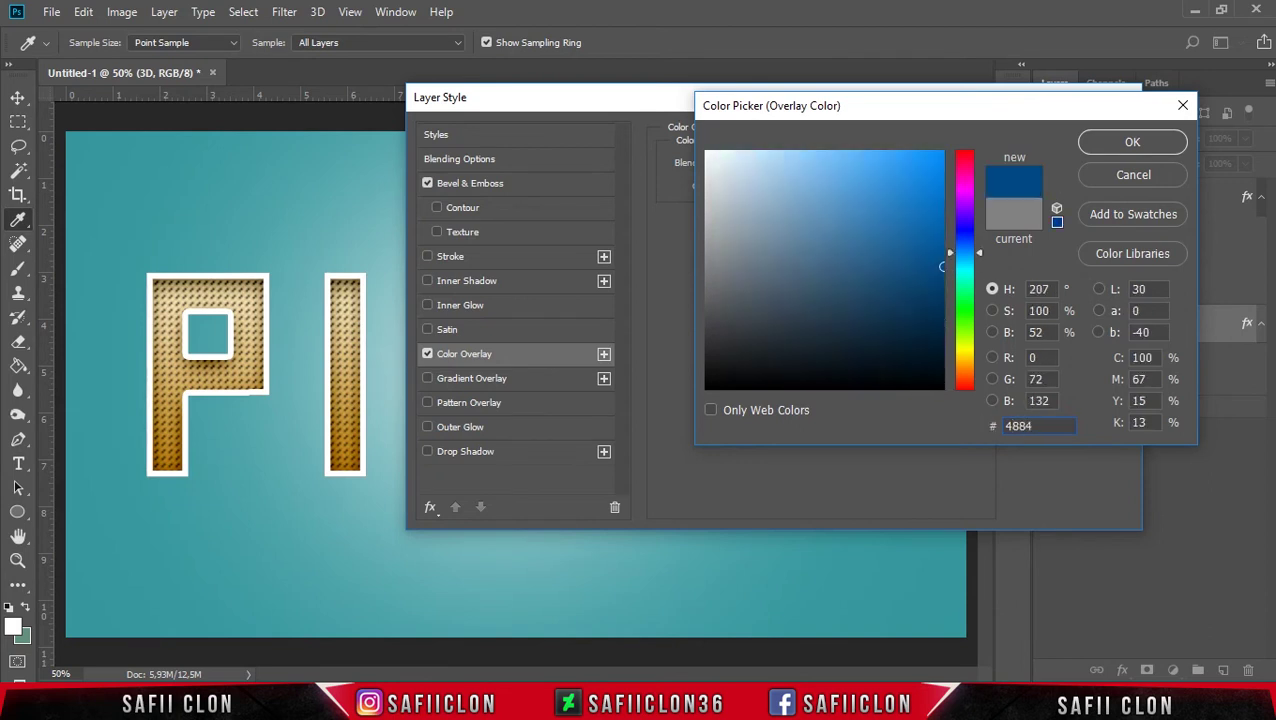
type("9f")
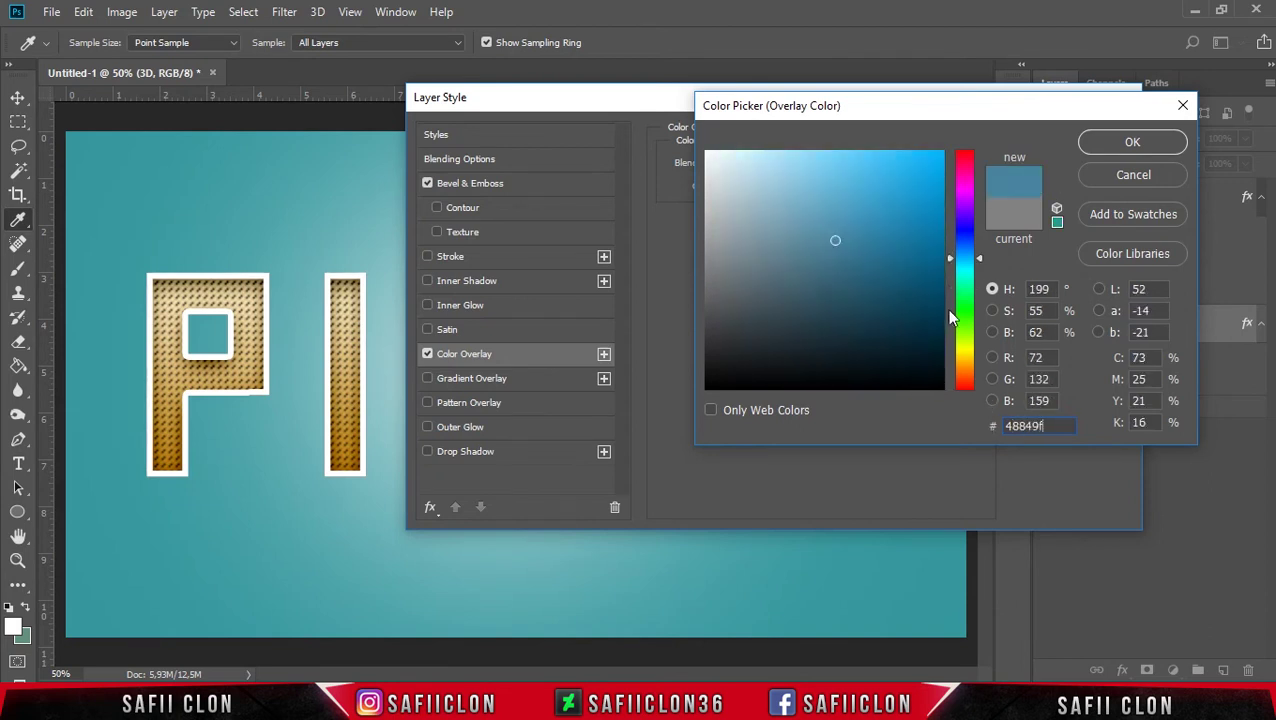
left_click(1131, 142)
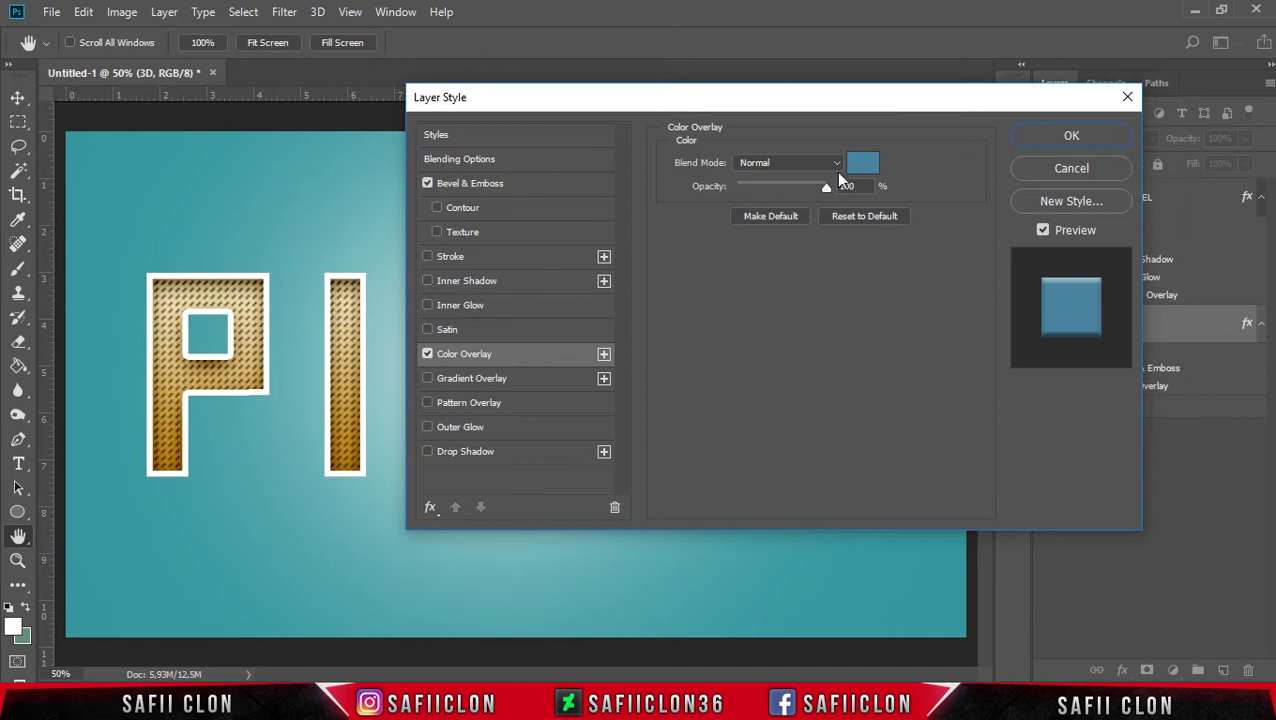
Keep the overlay at Normal, 100% opacity, and apply the bevel and blue overlay
left_click(835, 165)
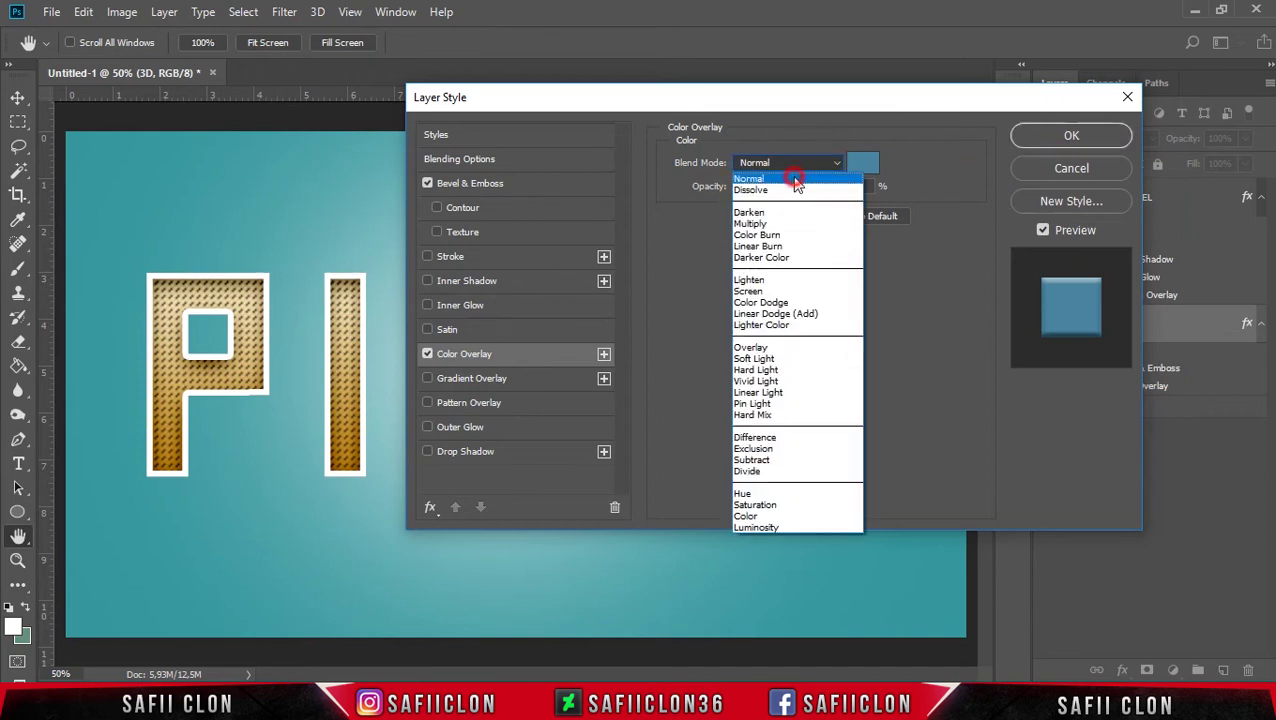
left_click(795, 180)
double_click(851, 187)
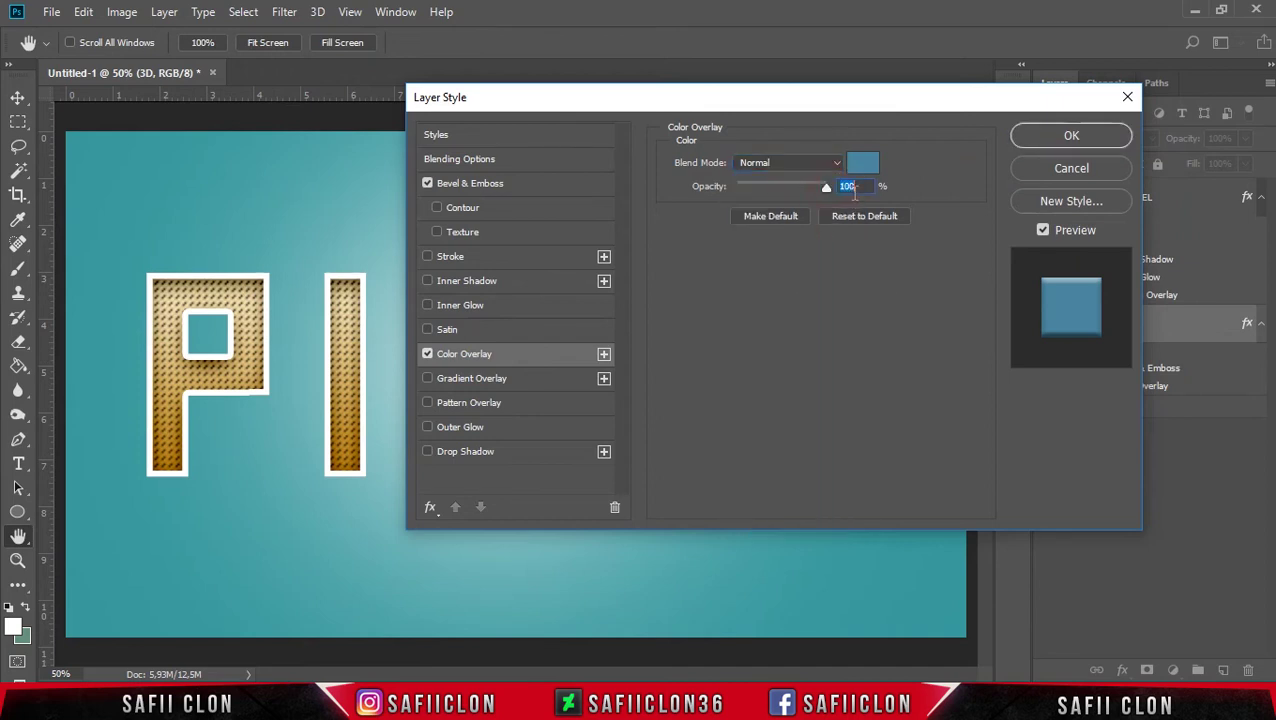
left_click(1071, 137)
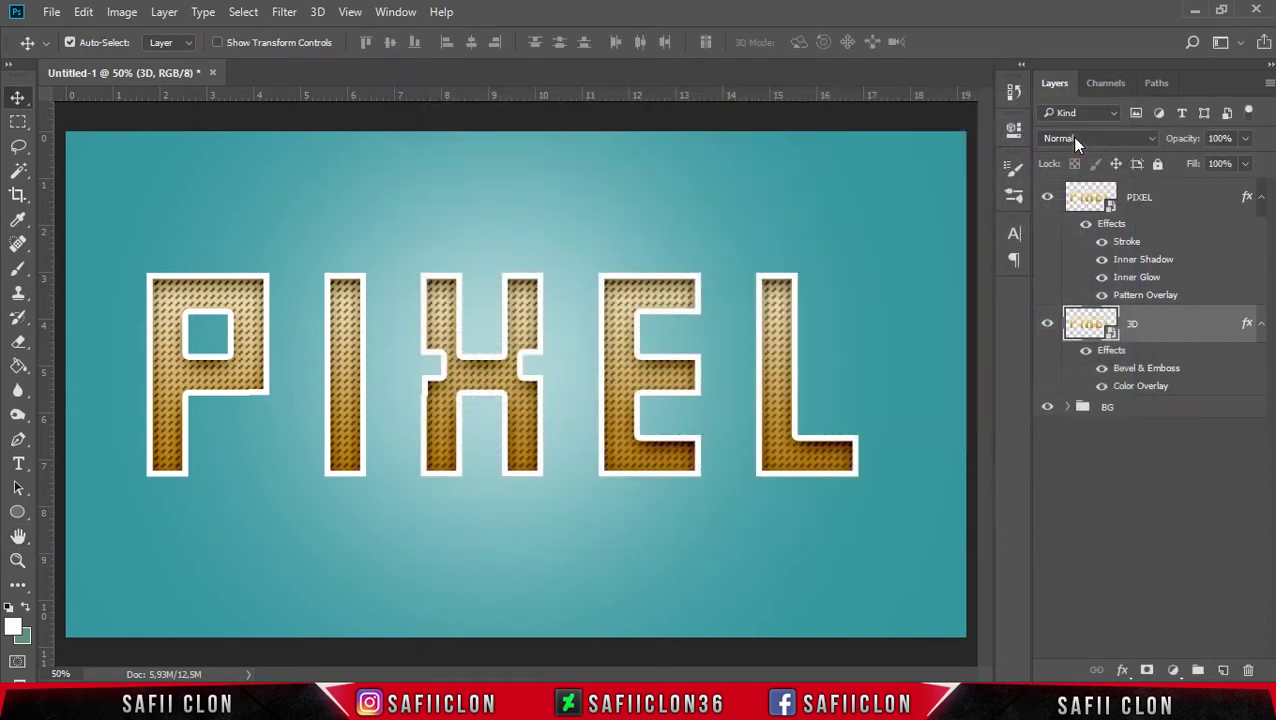
Hide and re-show PIXEL to check the blue letters, then select the 3D layer
left_click(1048, 199)
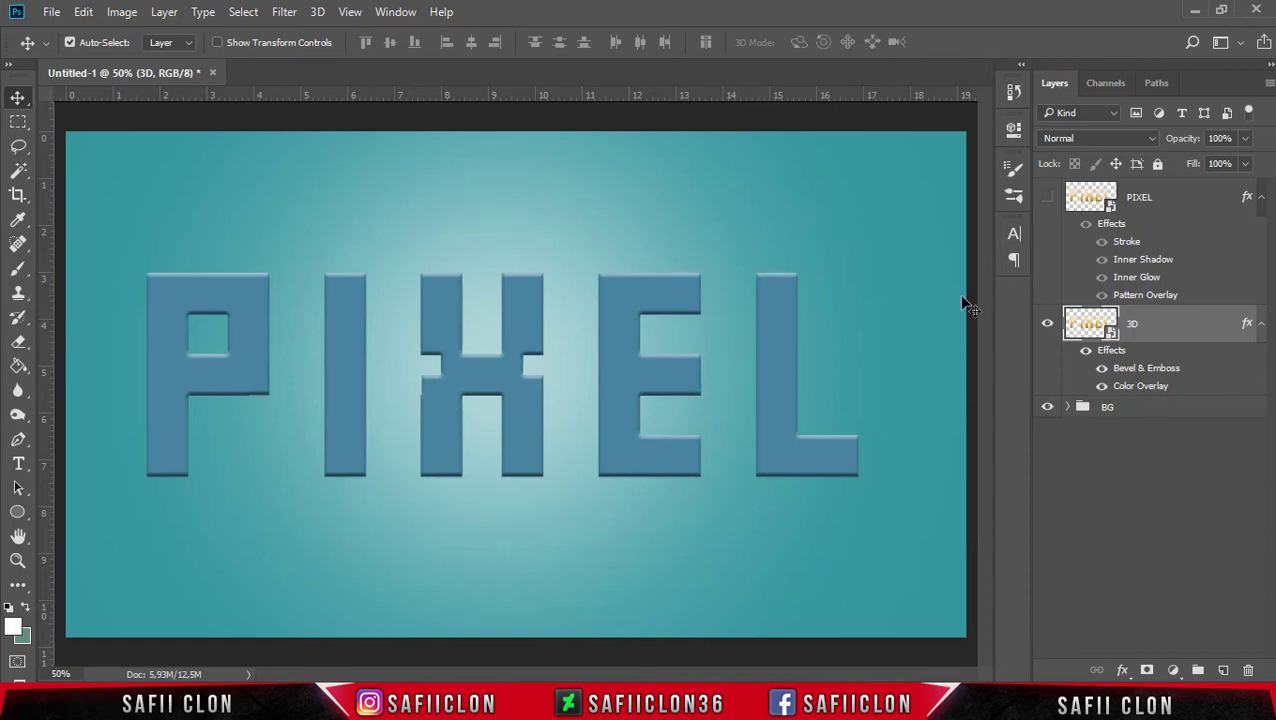
left_click(1087, 352)
left_click(1087, 352)
left_click(1048, 197)
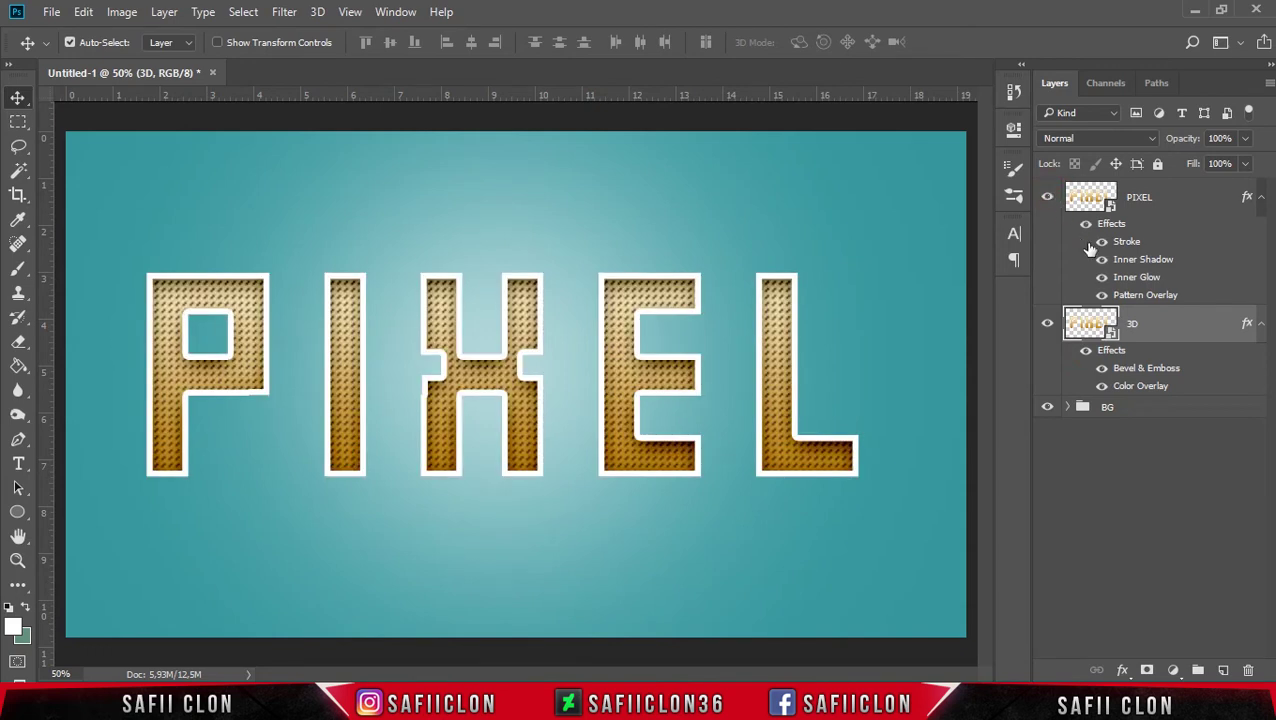
left_click(1200, 322)
Duplicate the 3D layer as '3D copy' and rasterize the copy
right_click(1200, 322)
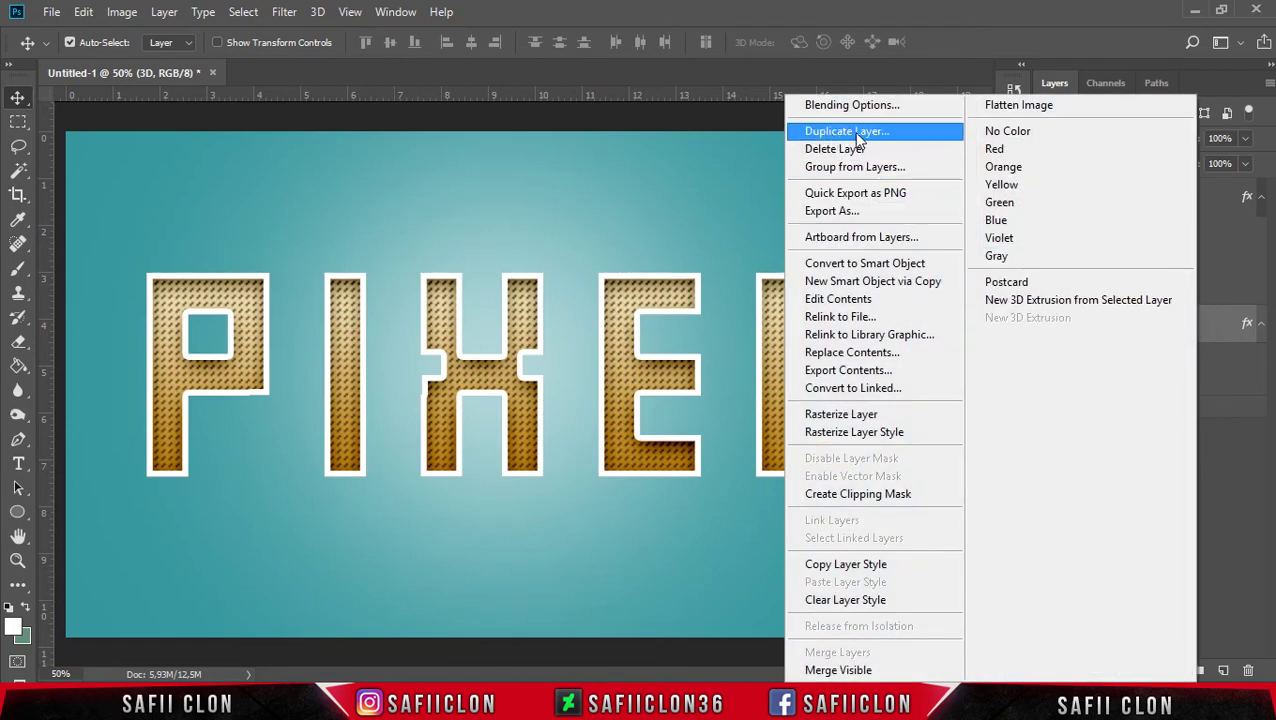
left_click(857, 140)
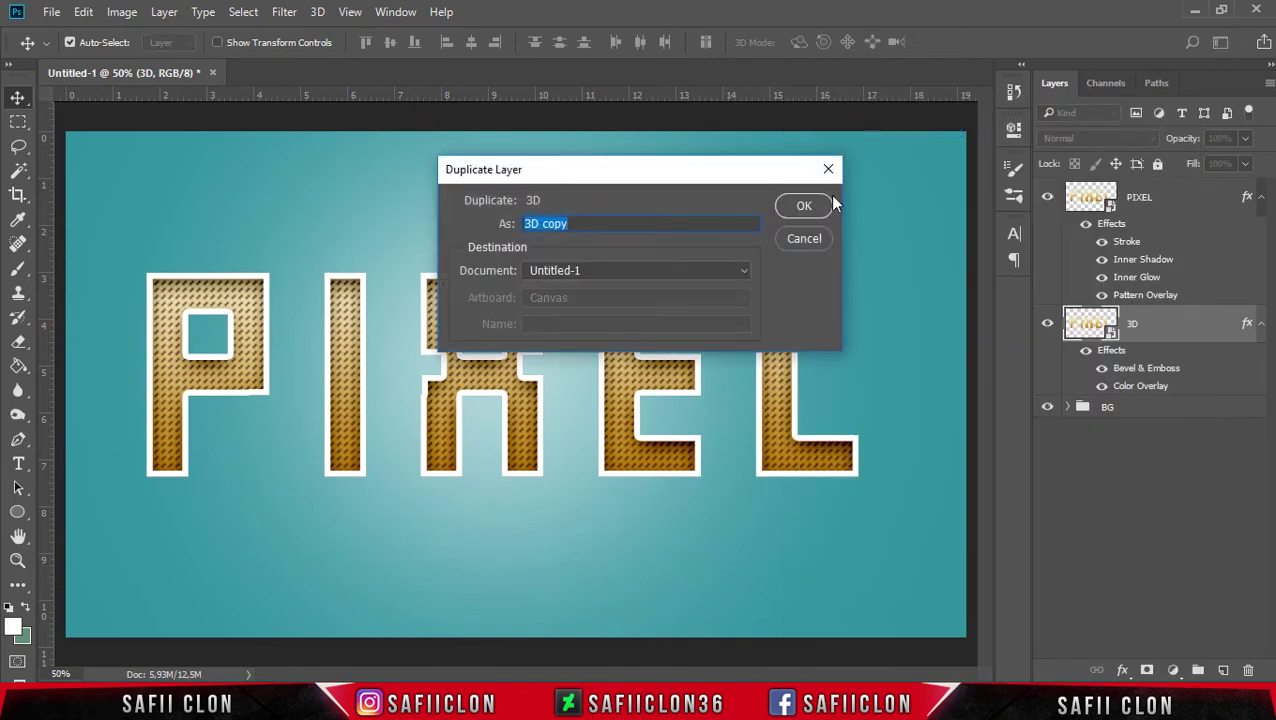
left_click(802, 207)
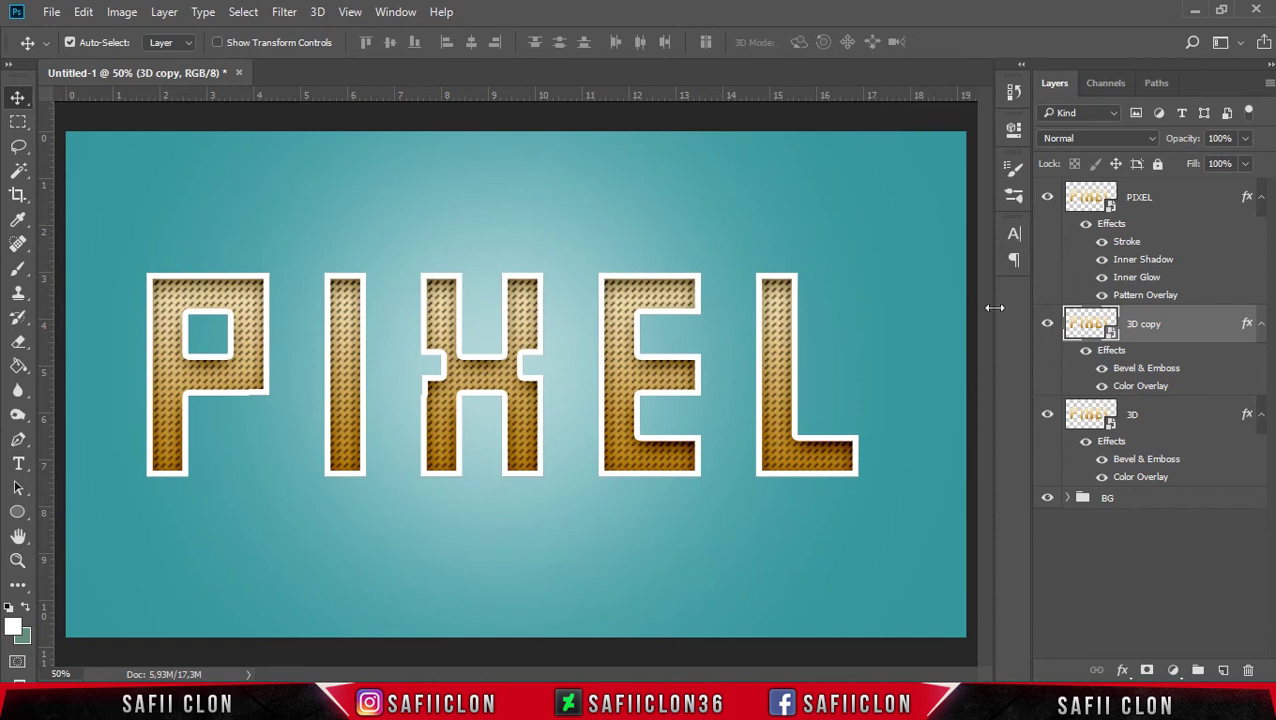
right_click(1180, 329)
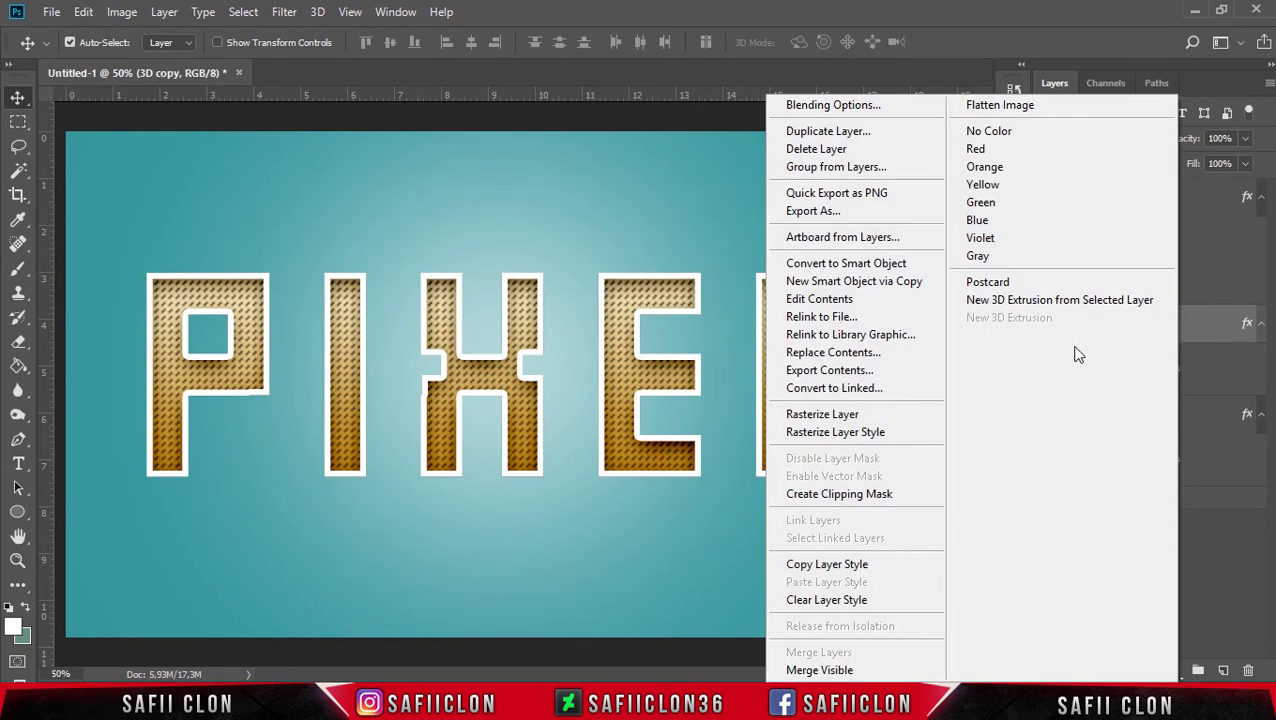
left_click(853, 416)
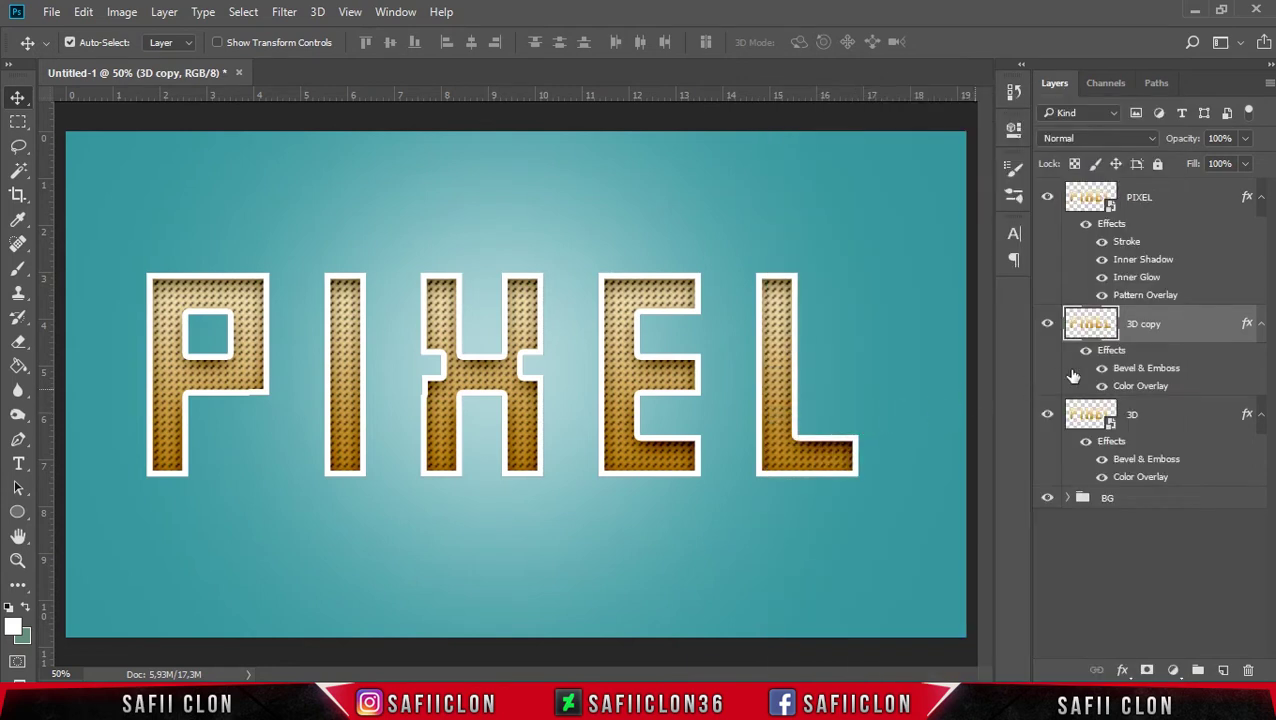
right_click(1180, 333)
Start Free Transform (Ctrl+T) on 3D copy and bring up the on-screen keyboard
key("ctrl+t")
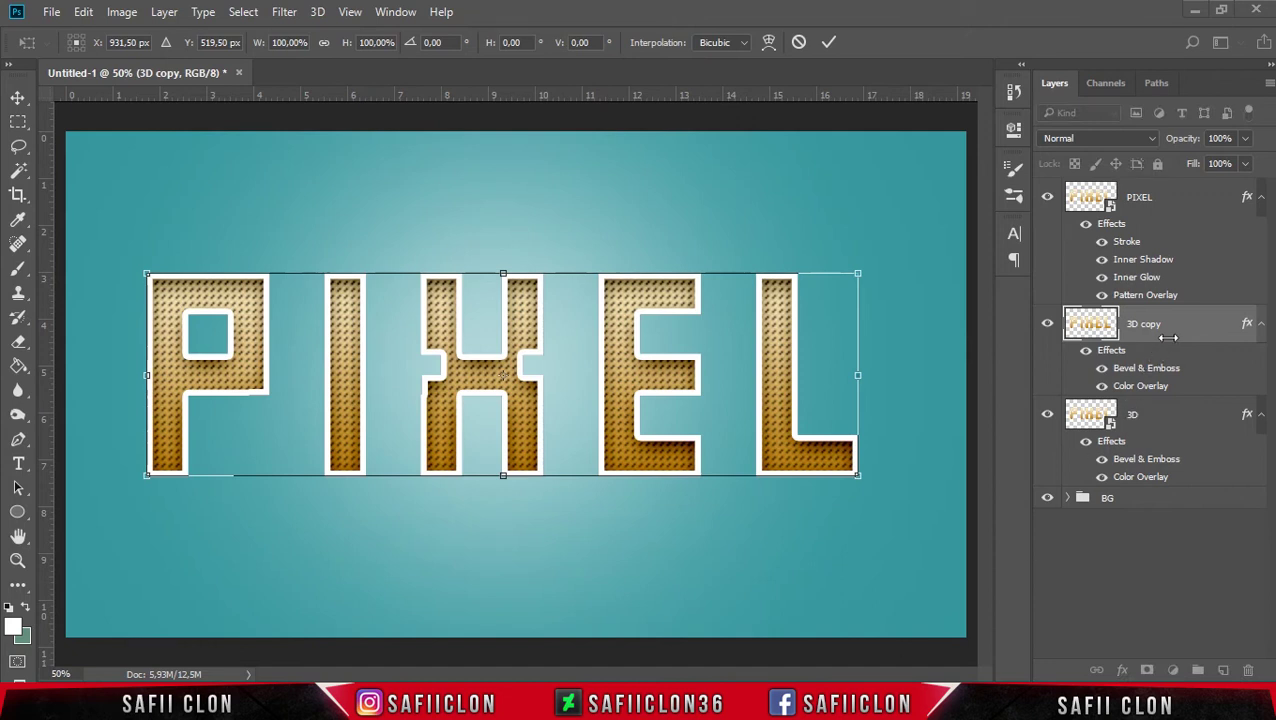
left_click(1200, 318)
left_click(1196, 330)
key("ctrl+super+o")
key("alt")
left_click_drag(843, 20, 1058, 58)
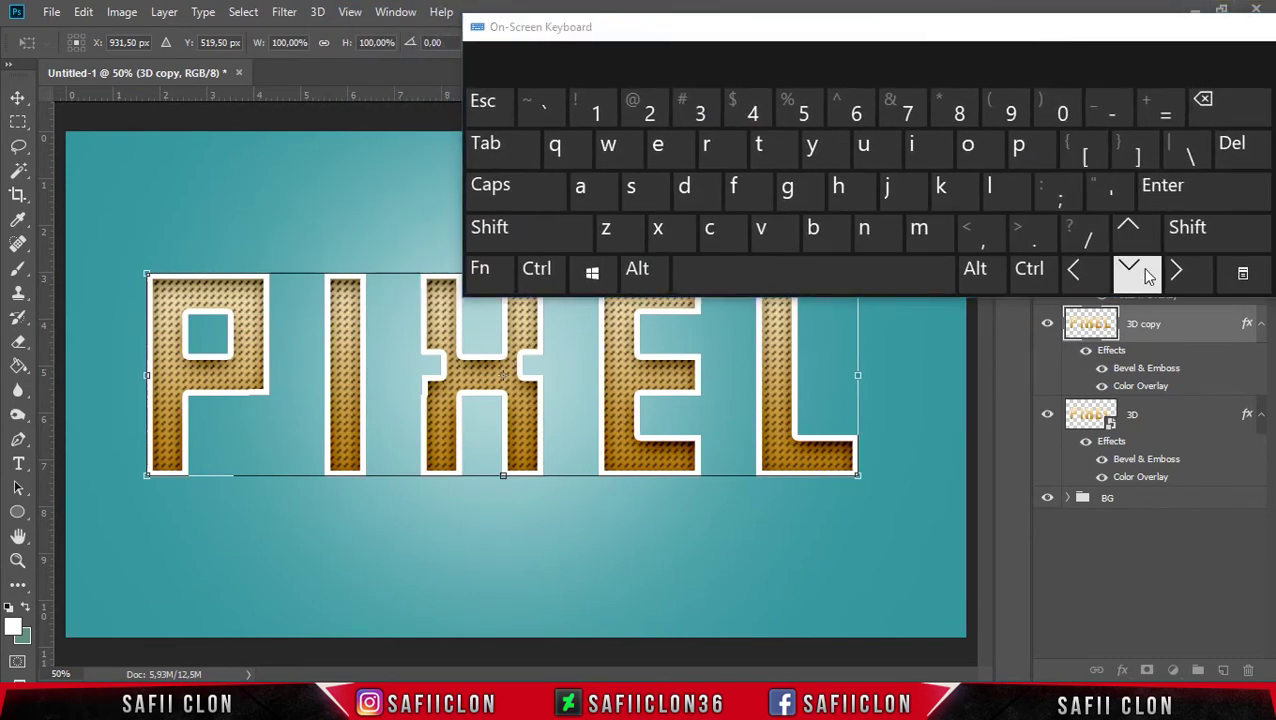
Nudge 3D copy down and 2 px left with arrow keys, then commit the transform
left_click(1133, 280)
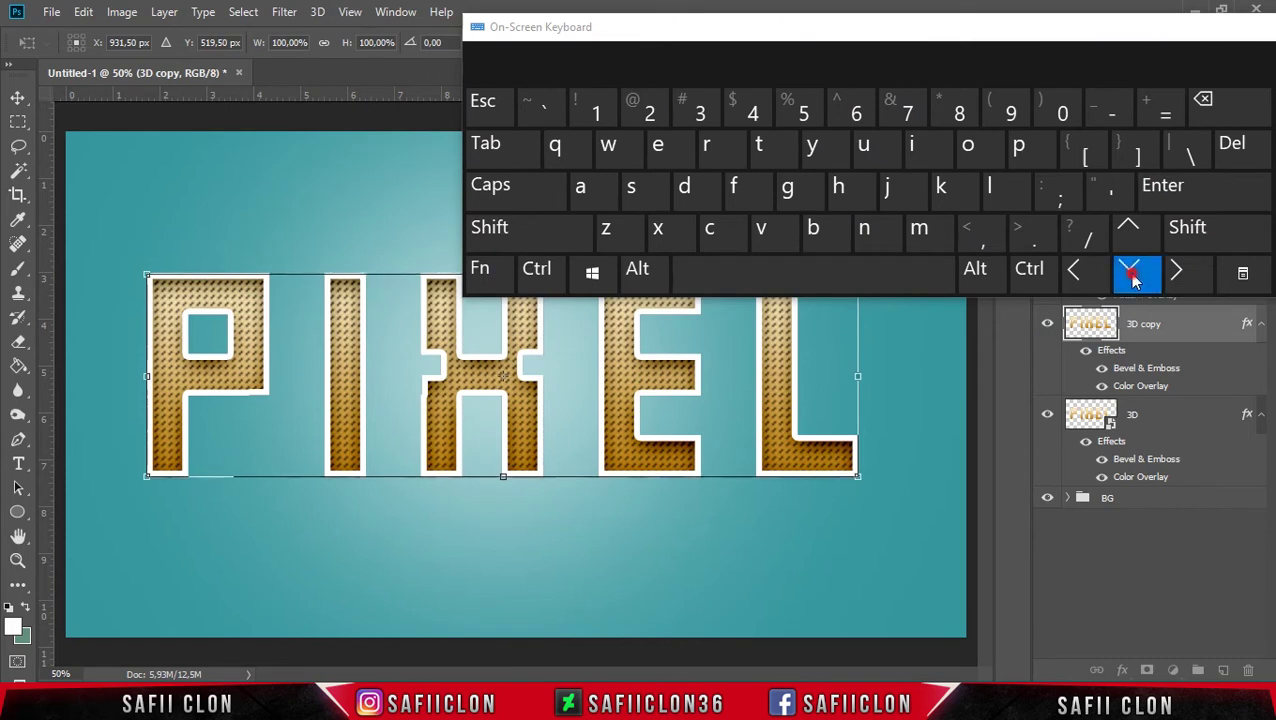
left_click(1133, 280)
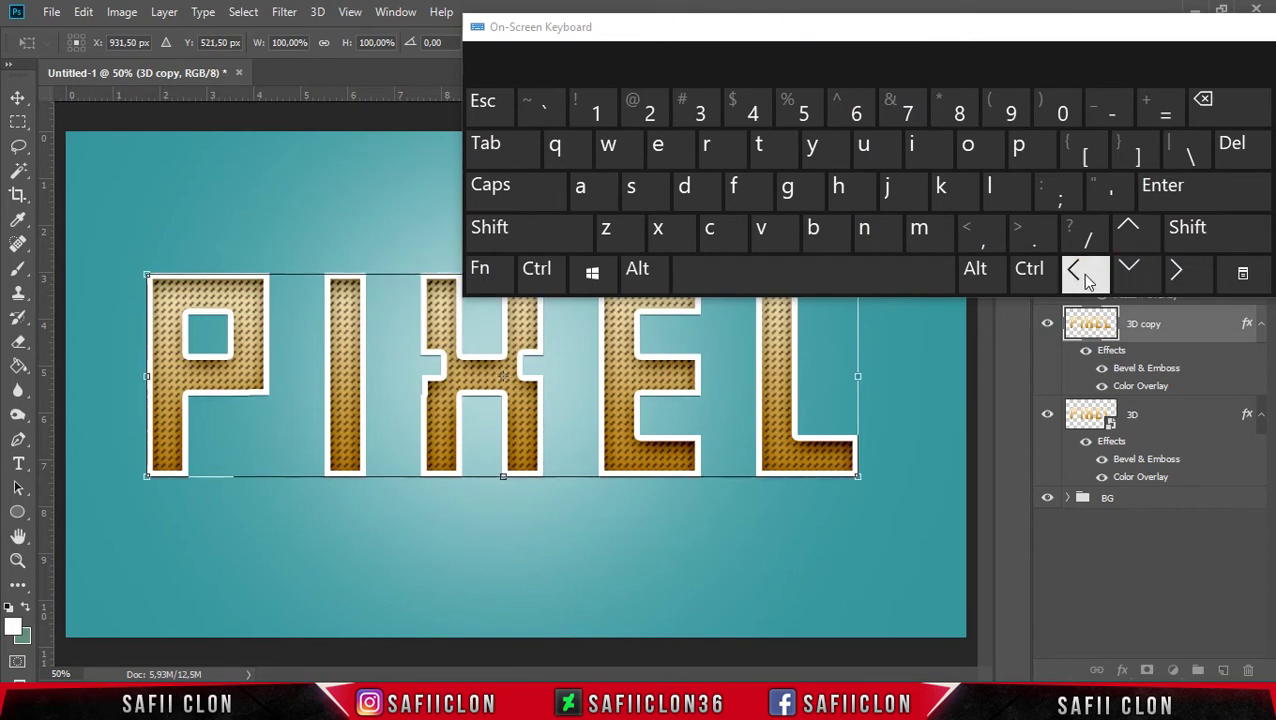
left_click(1087, 278)
left_click(1088, 278)
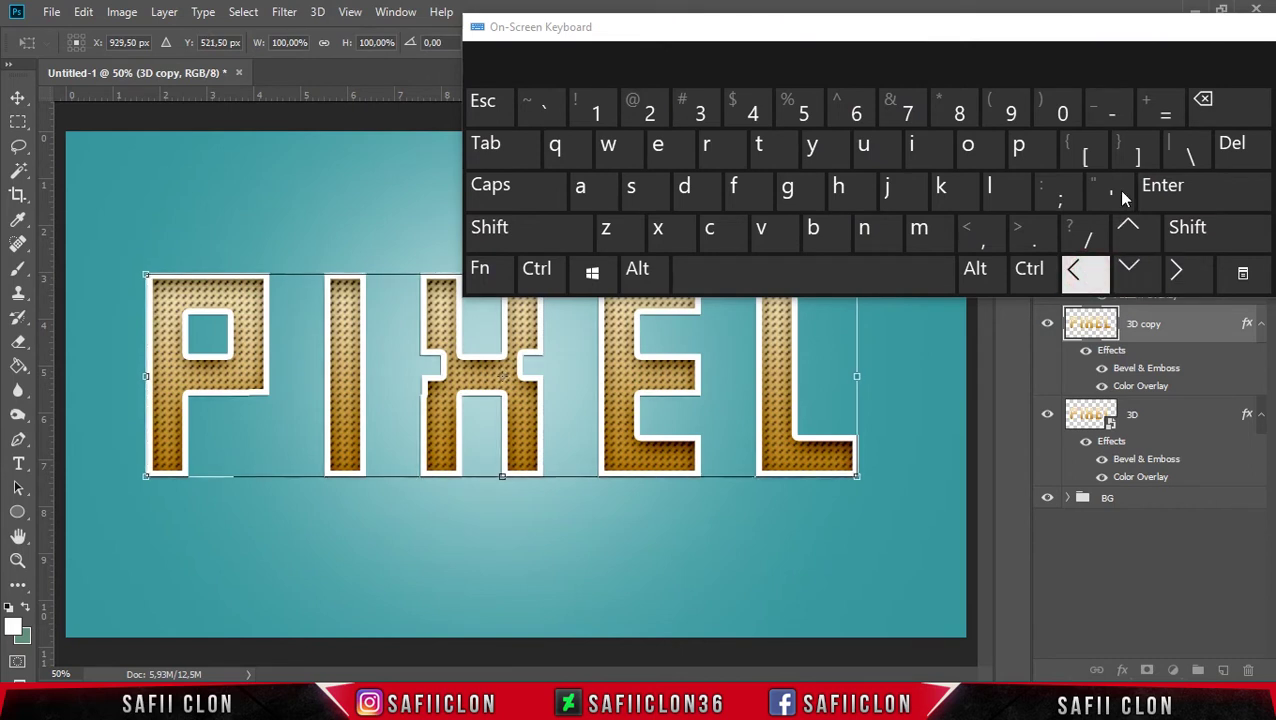
left_click_drag(1140, 30, 891, 105)
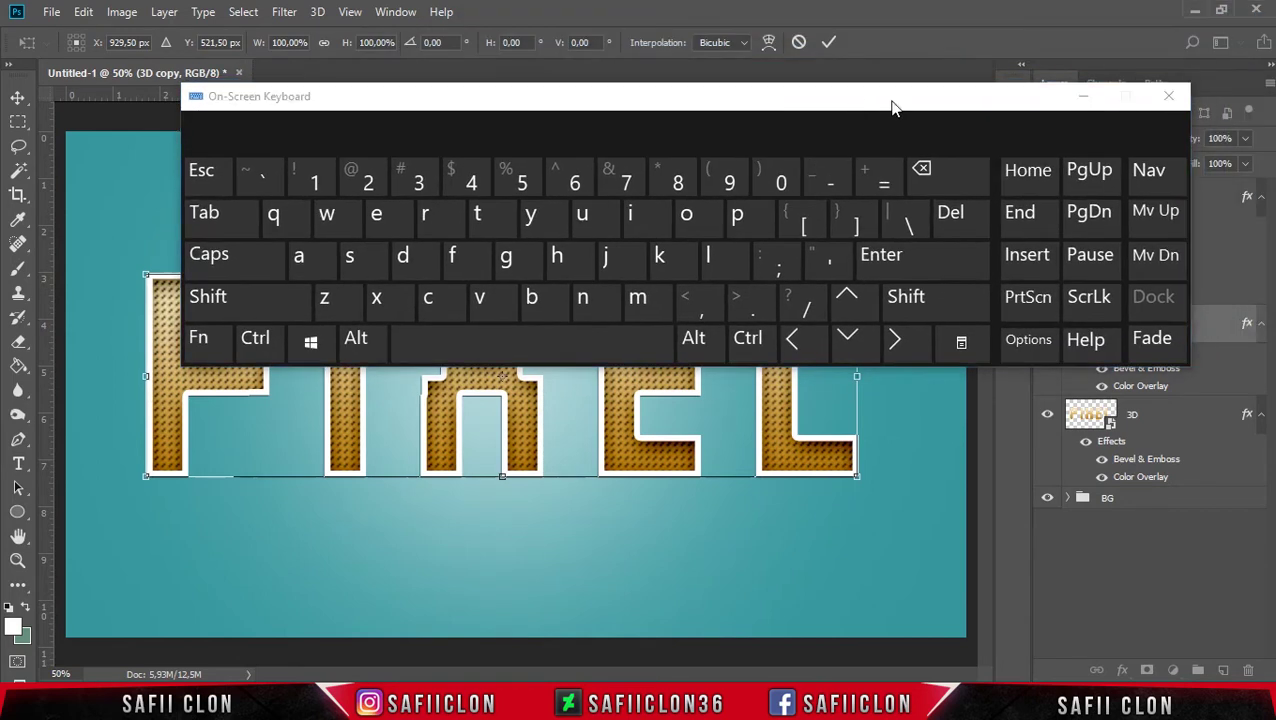
left_click(1075, 95)
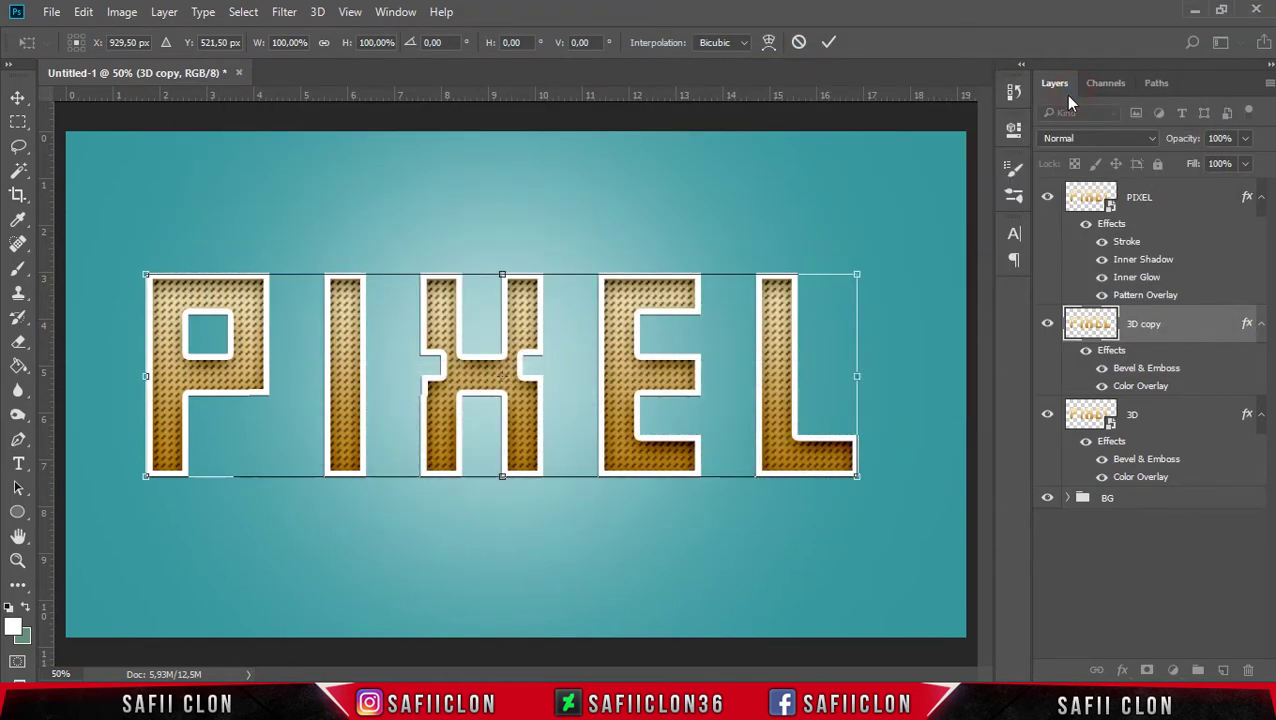
left_click(830, 43)
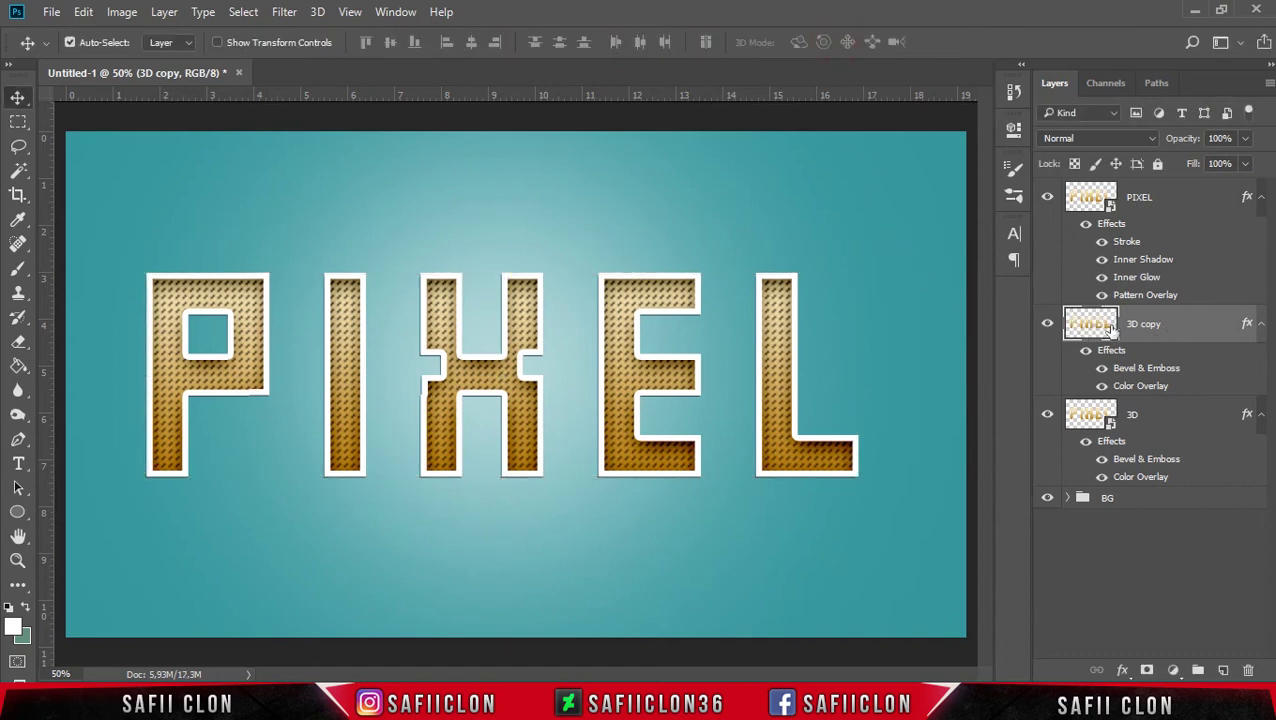
Delete the old 3D copy layer via its context menu and confirm the deletion
right_click(1174, 323)
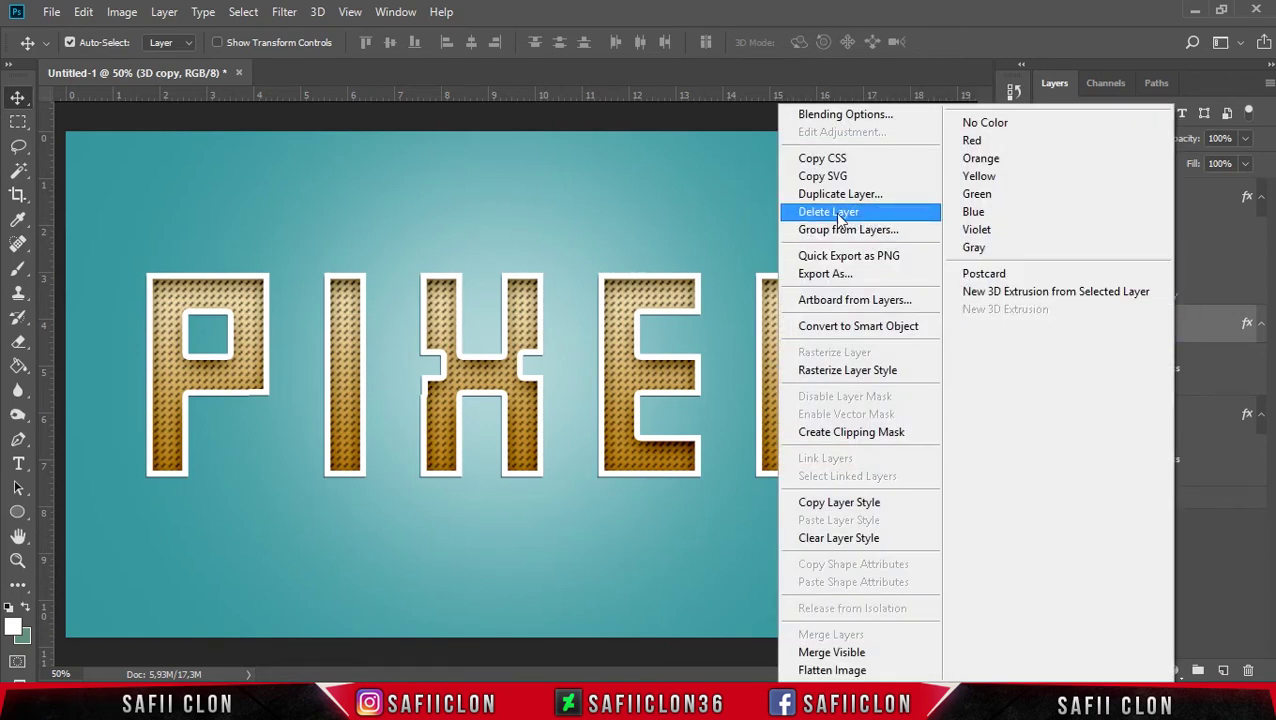
left_click(843, 219)
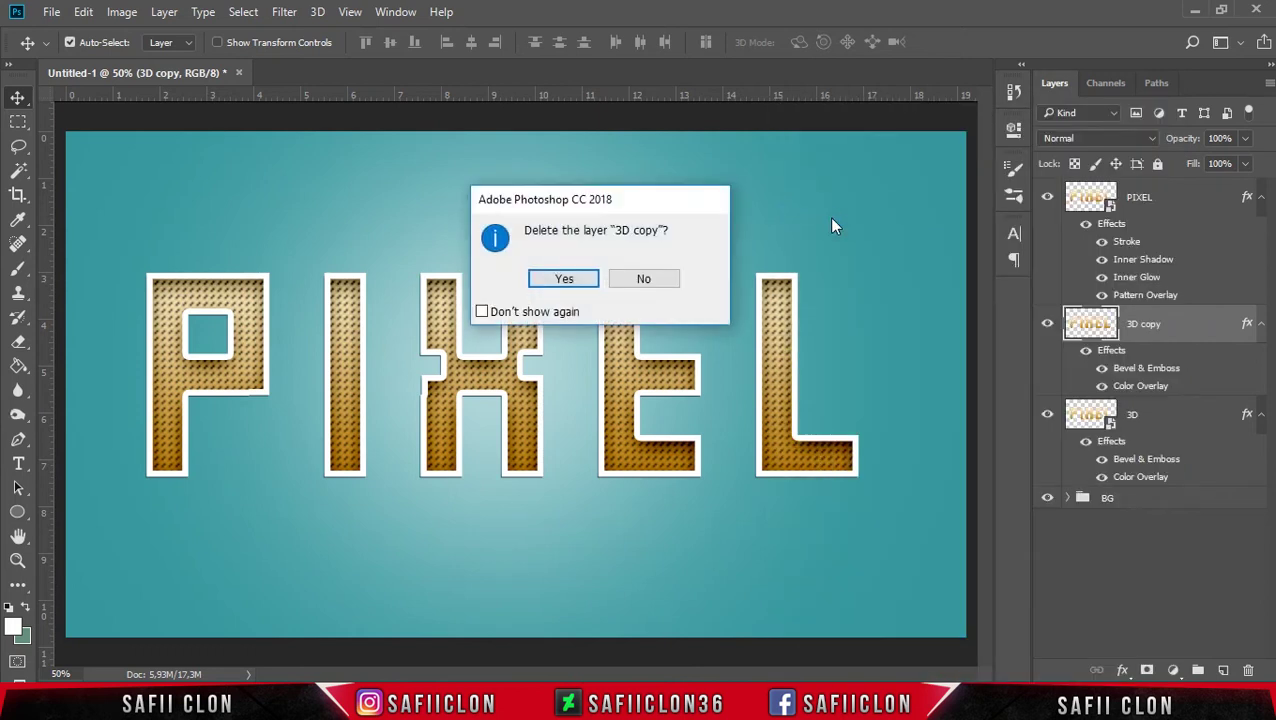
left_click(578, 282)
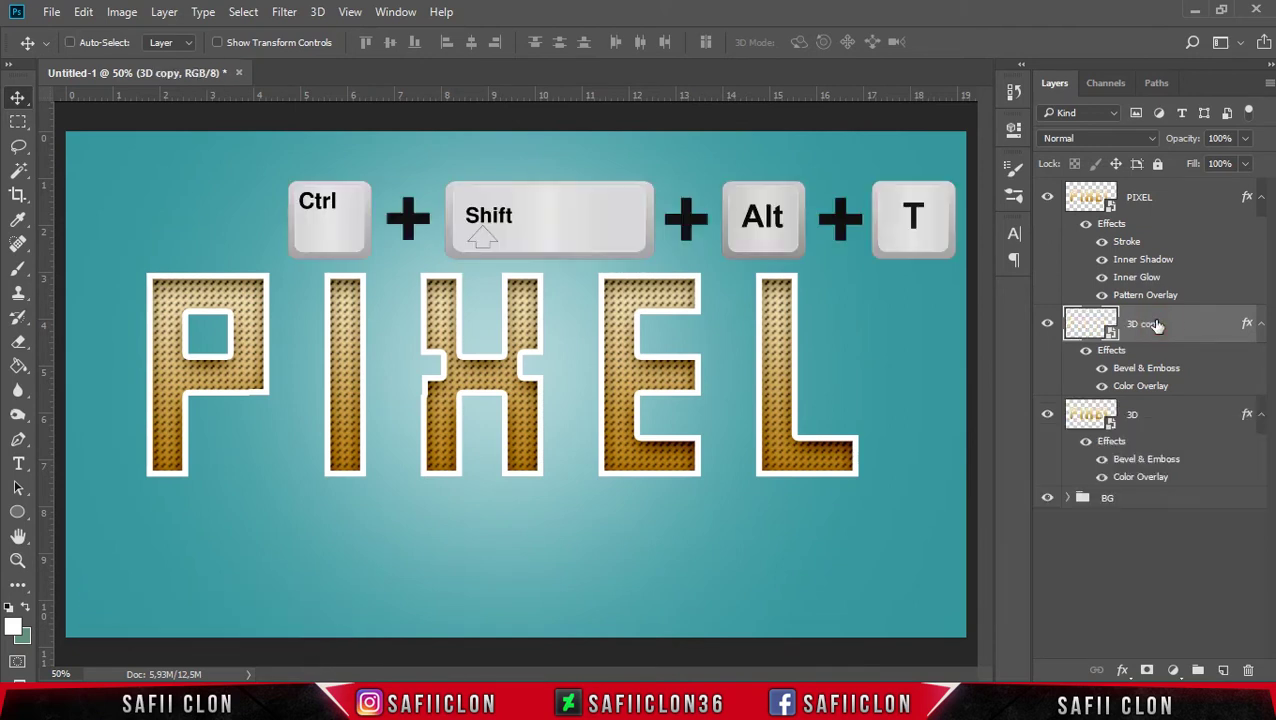
Repeat the stepped duplicate transform (Ctrl+Shift+Alt+T) to build copies up to 3D copy 20
key("ctrl+shift+alt+t")
key("ctrl+shift+alt+t")
key("ctrl+shift+alt+t")
key("ctrl+shift+alt+t")
key("ctrl+shift+alt+t")
key("ctrl+shift+alt+t")
key("ctrl+shift+alt+t")
key("ctrl+shift+alt+t")
key("ctrl+shift+alt+t")
key("ctrl+shift+alt+t")
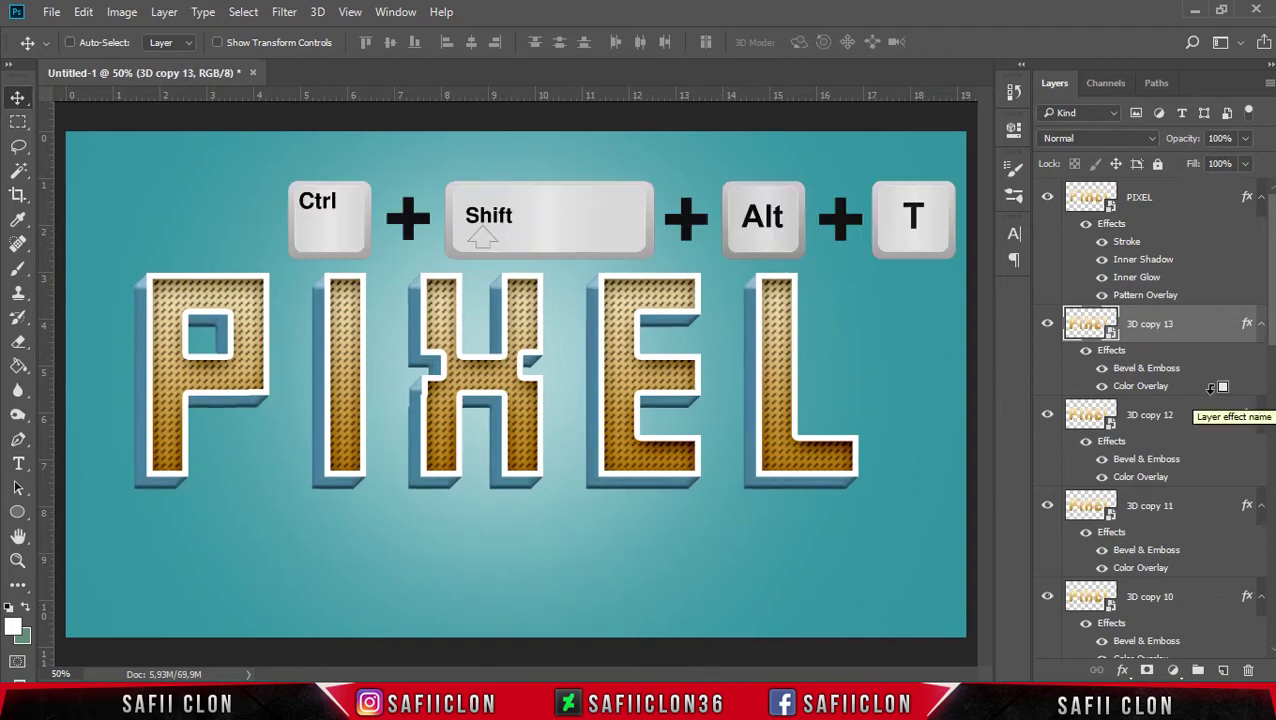
key("ctrl+shift+alt+t")
key("ctrl+shift+alt+t")
key("ctrl+shift+alt+t")
key("ctrl+shift+alt+t")
key("ctrl+shift+alt+t")
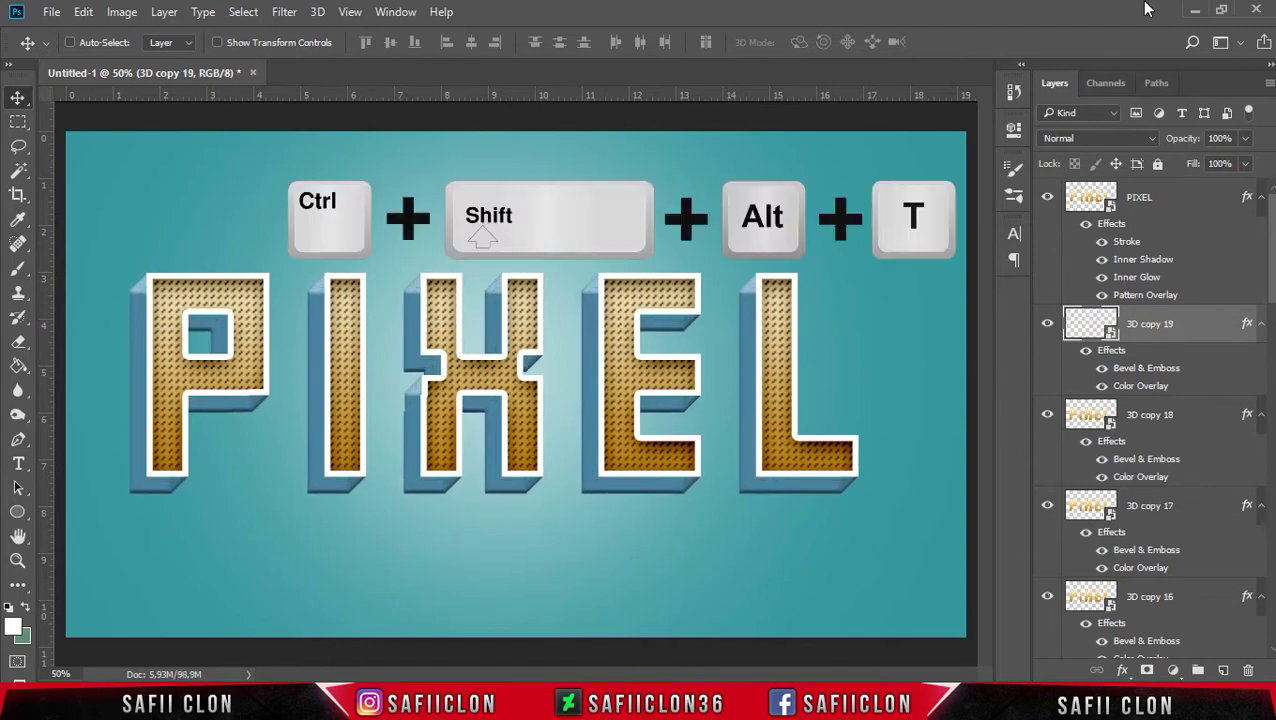
key("ctrl+shift+alt+t")
key("ctrl+shift+alt+t")
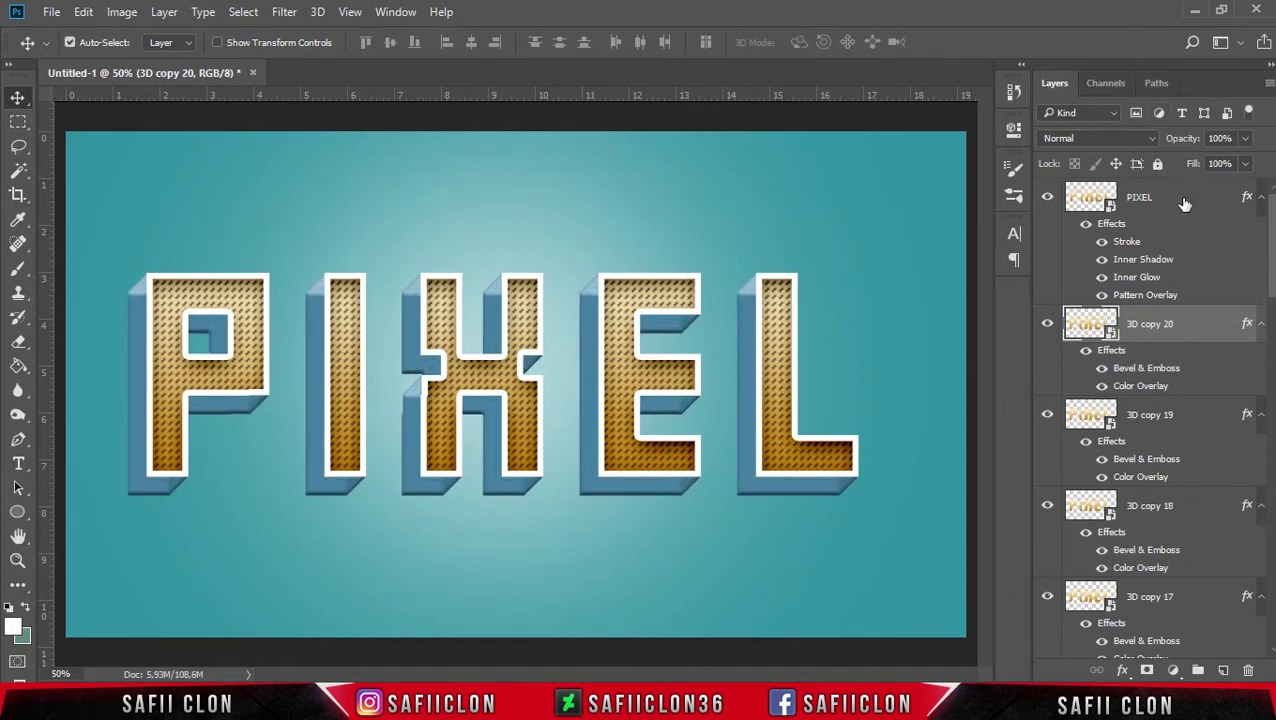
Select the 3D layer together with all its copies in the Layers panel
left_click(1217, 331)
left_click_drag(1272, 259, 1274, 600)
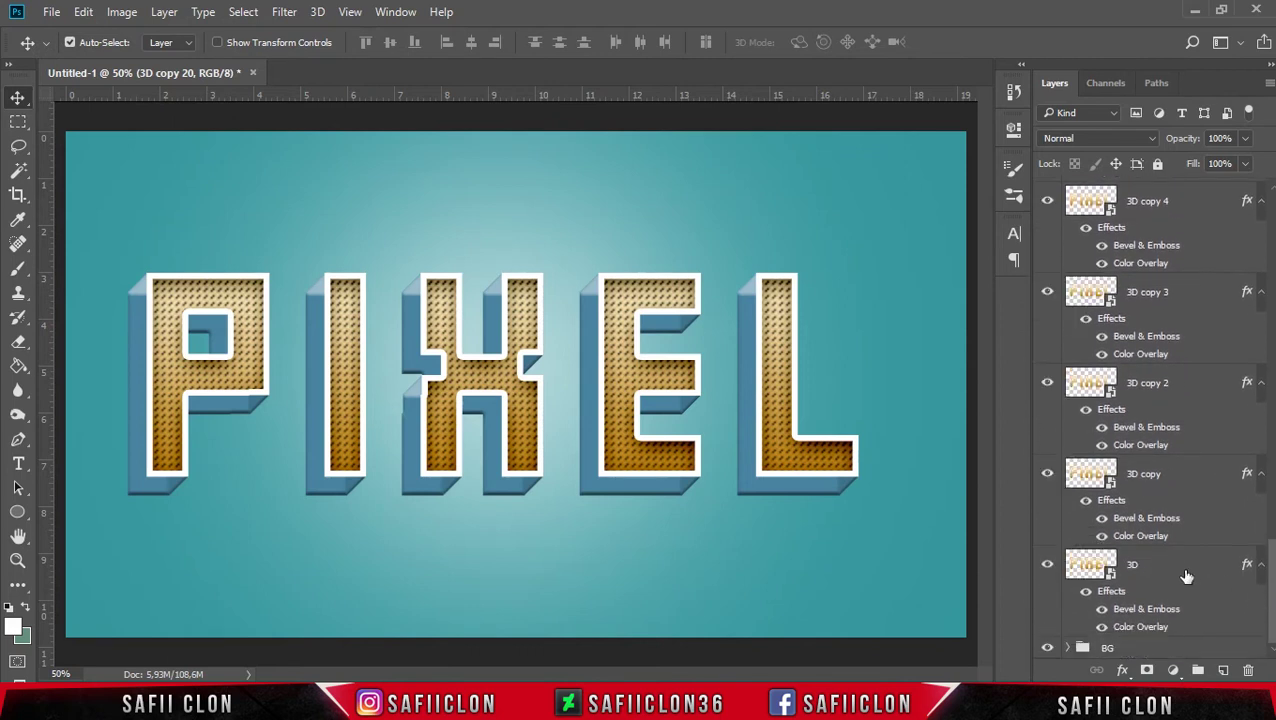
left_click(1167, 568, "shift")
Group the 3D layer and its twenty copies into a group named 3D
right_click(1167, 567)
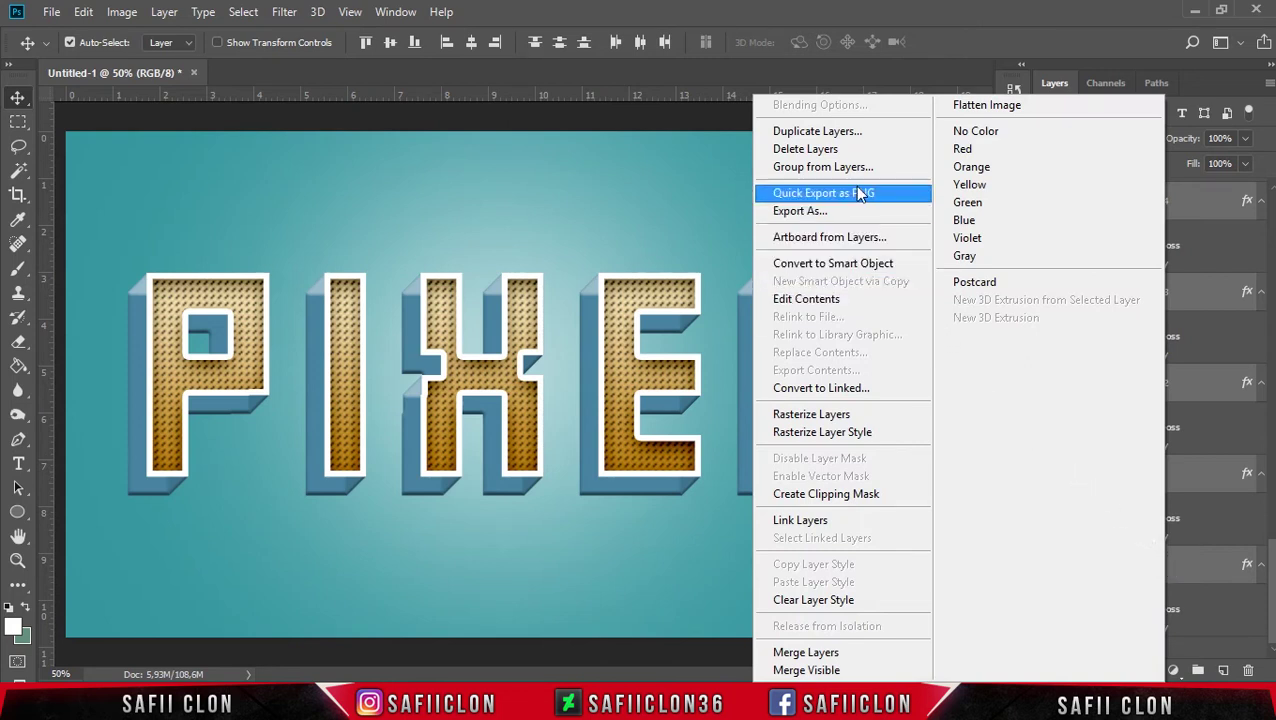
left_click(830, 172)
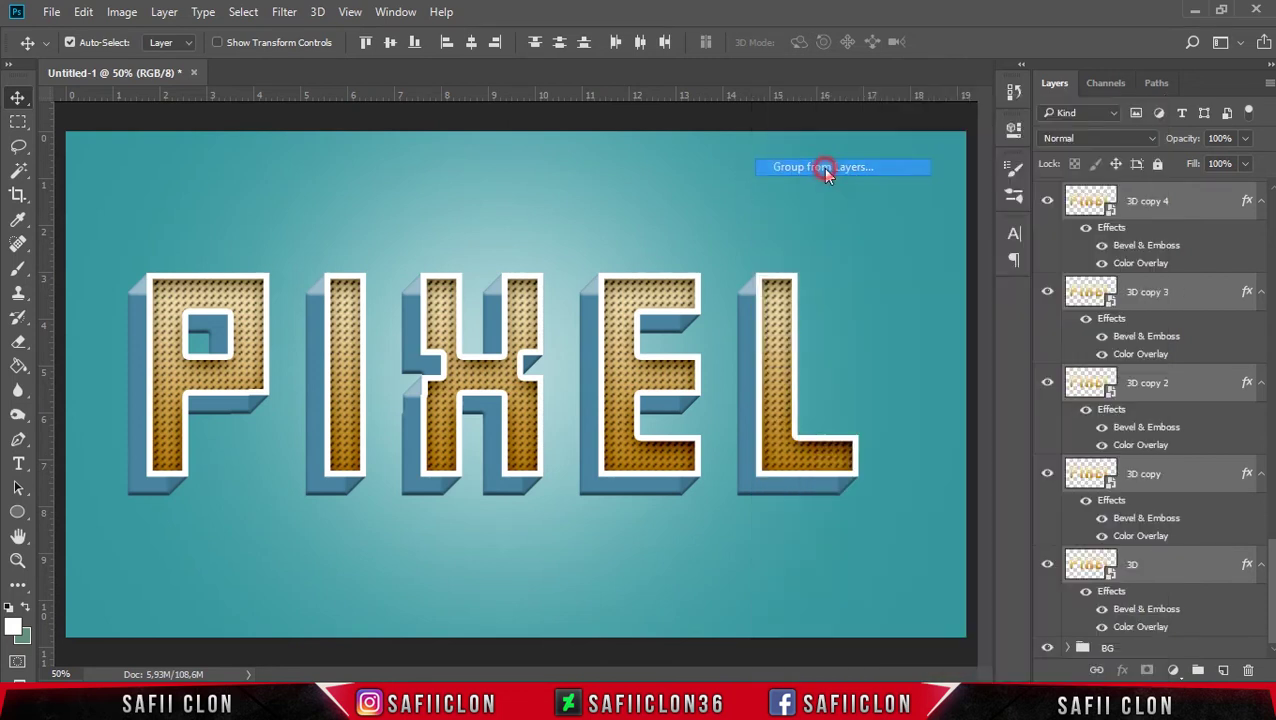
type("3D")
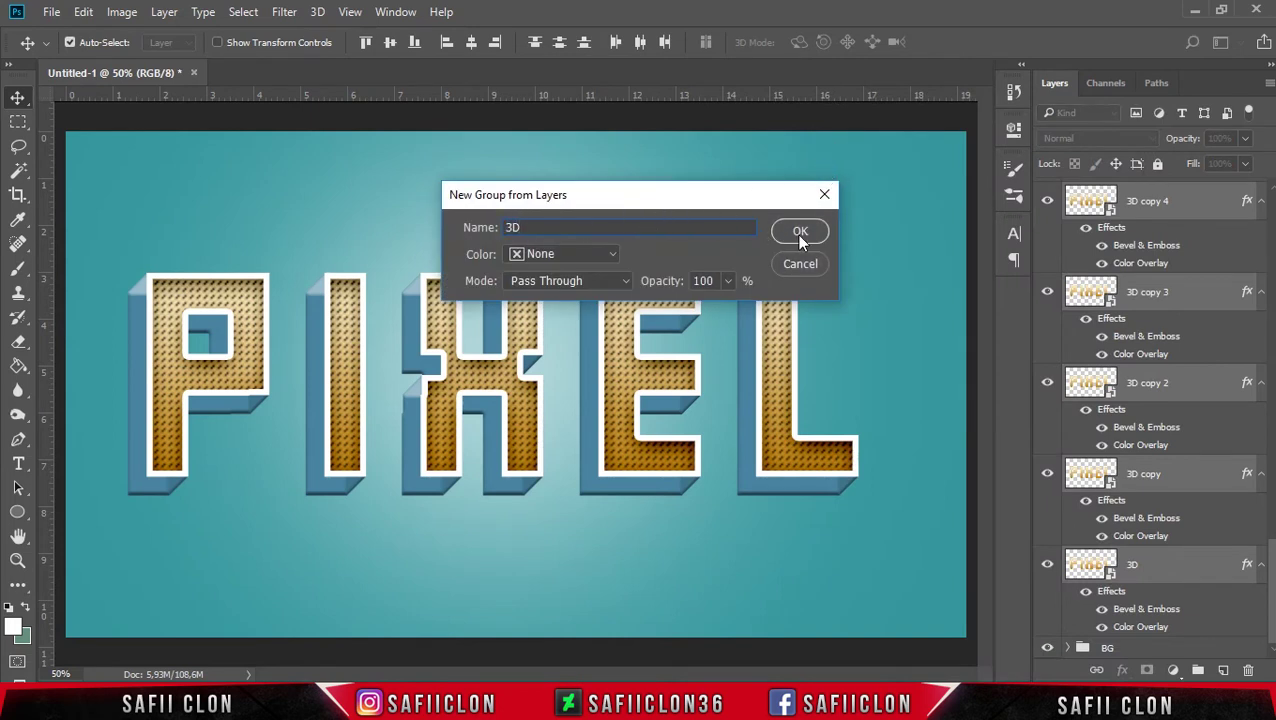
left_click(797, 234)
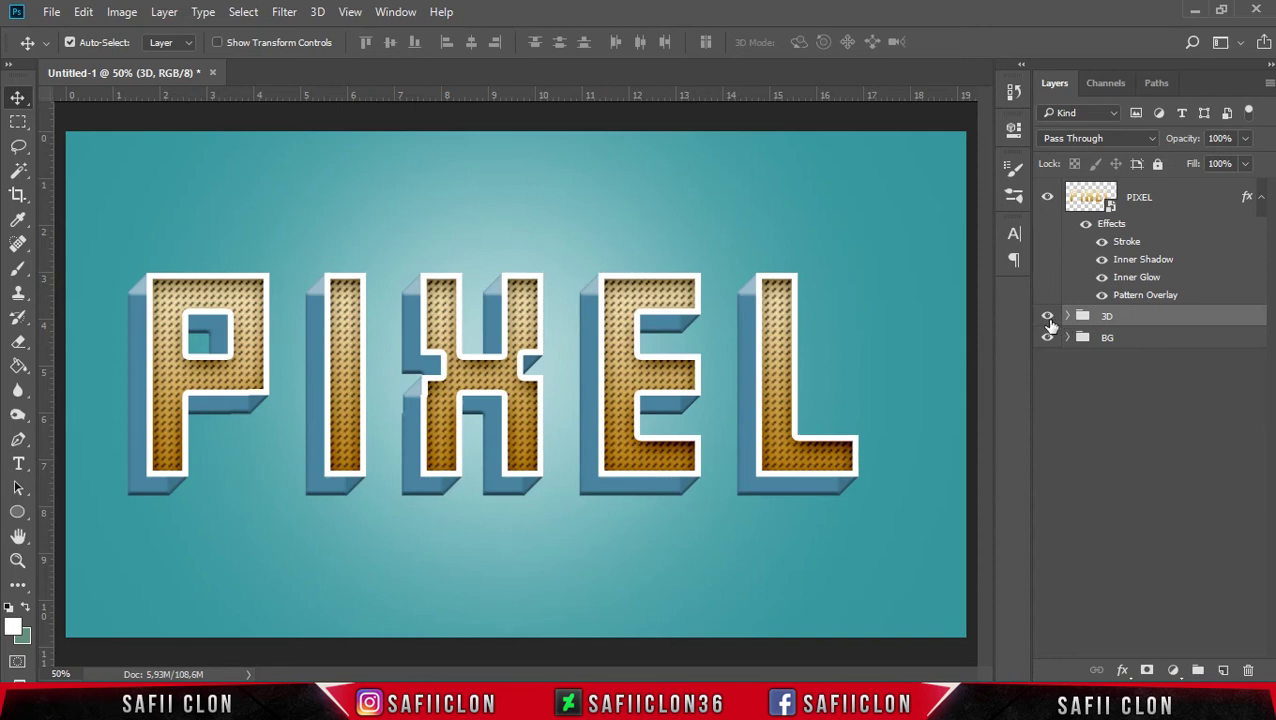
Toggle the 3D group's visibility to compare, then select the PIXEL layer
left_click(1048, 316)
left_click(1048, 318)
left_click(1152, 197)
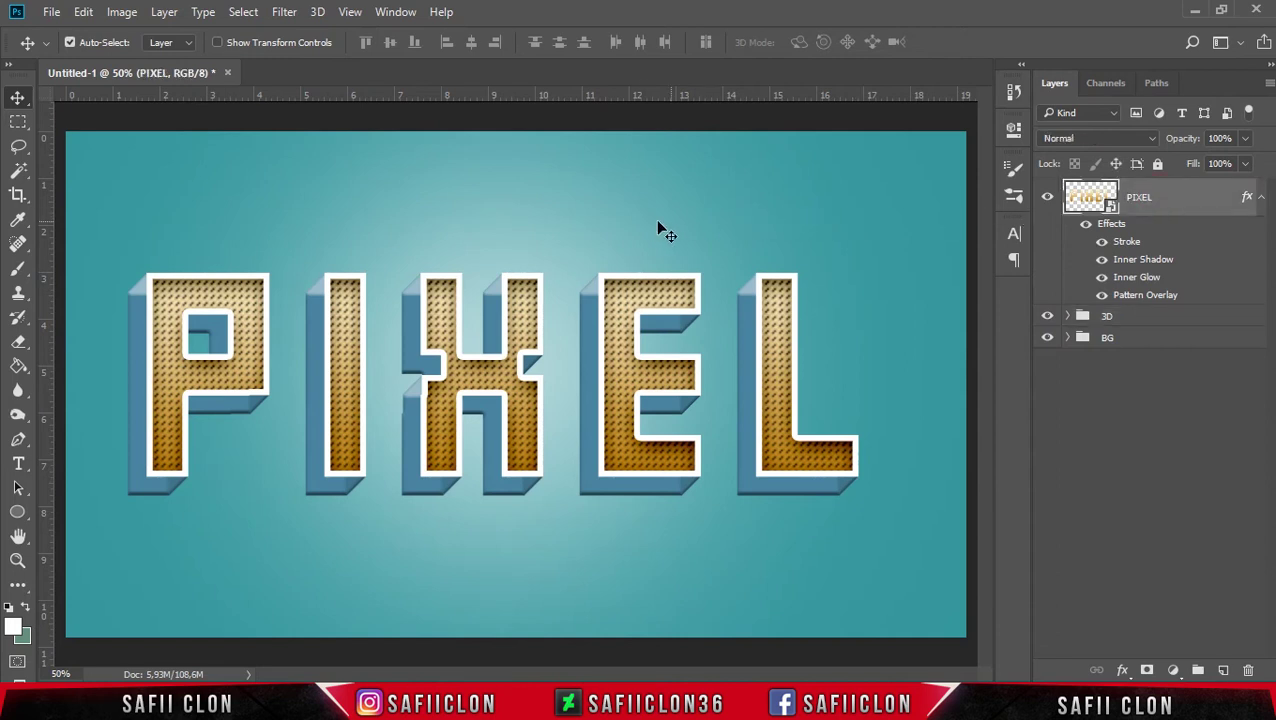
Move the PIXEL text down-left to X 893.5 px, Y 559.5 px and commit the transform
key("ctrl+t")
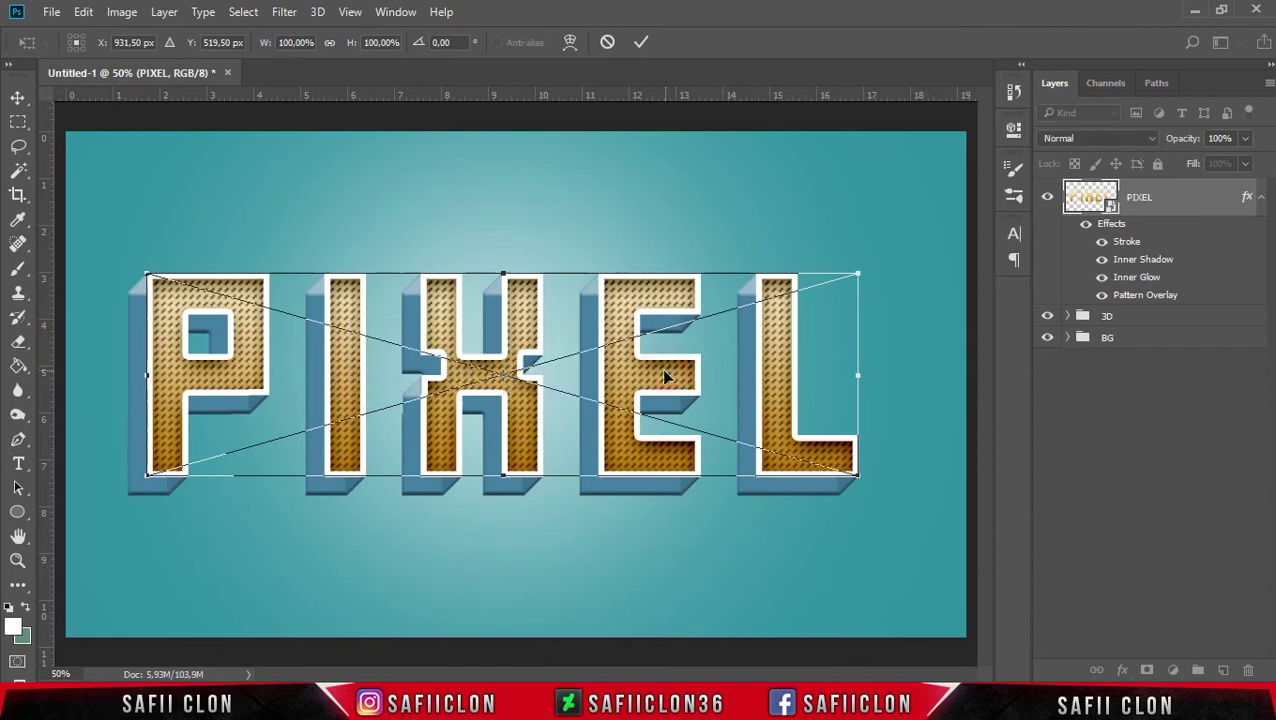
left_click_drag(665, 376, 646, 376)
key("ctrl+plus")
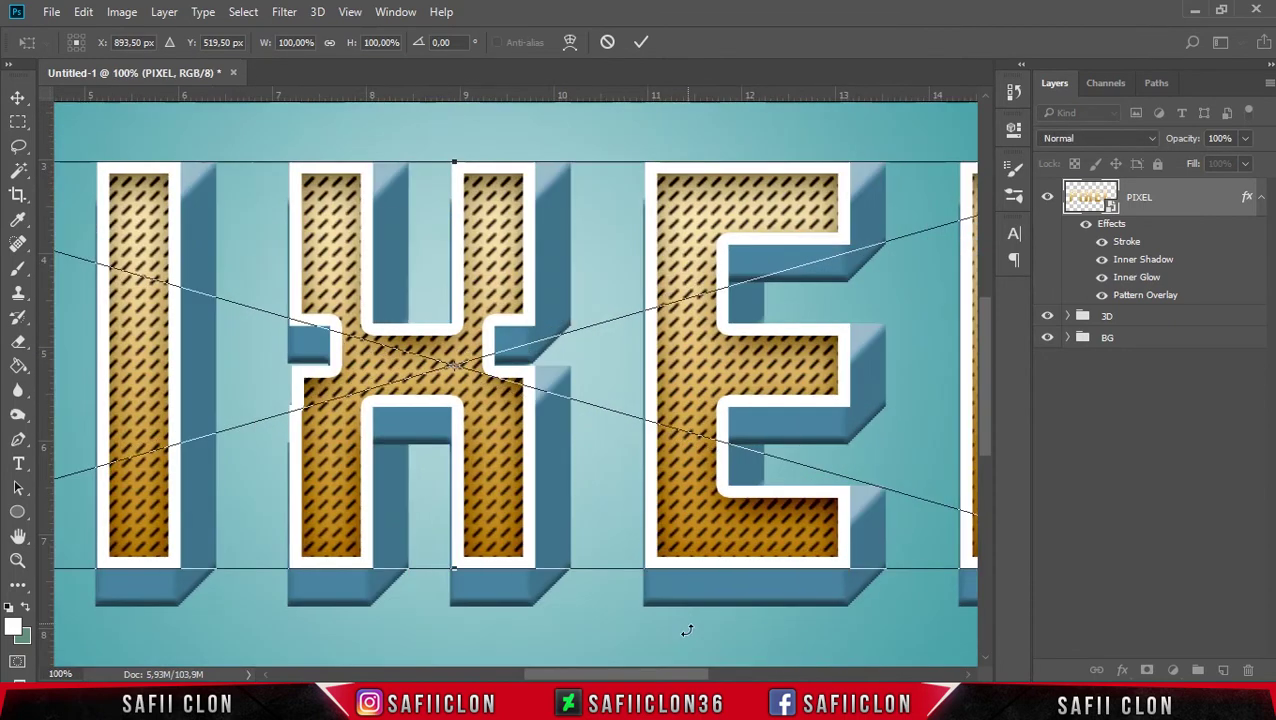
scroll(687, 630, "left", 5)
scroll(516, 387, "left", 3)
left_click_drag(519, 333, 516, 379)
left_click(642, 42)
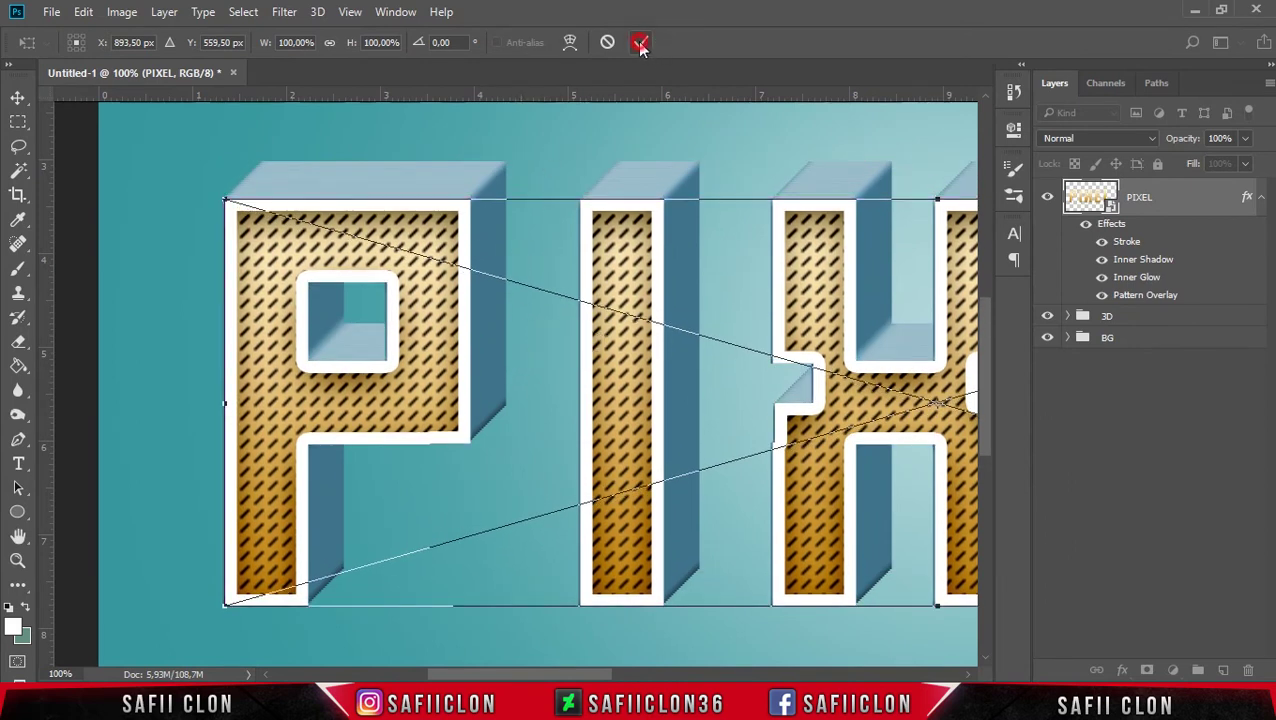
key("ctrl+minus")
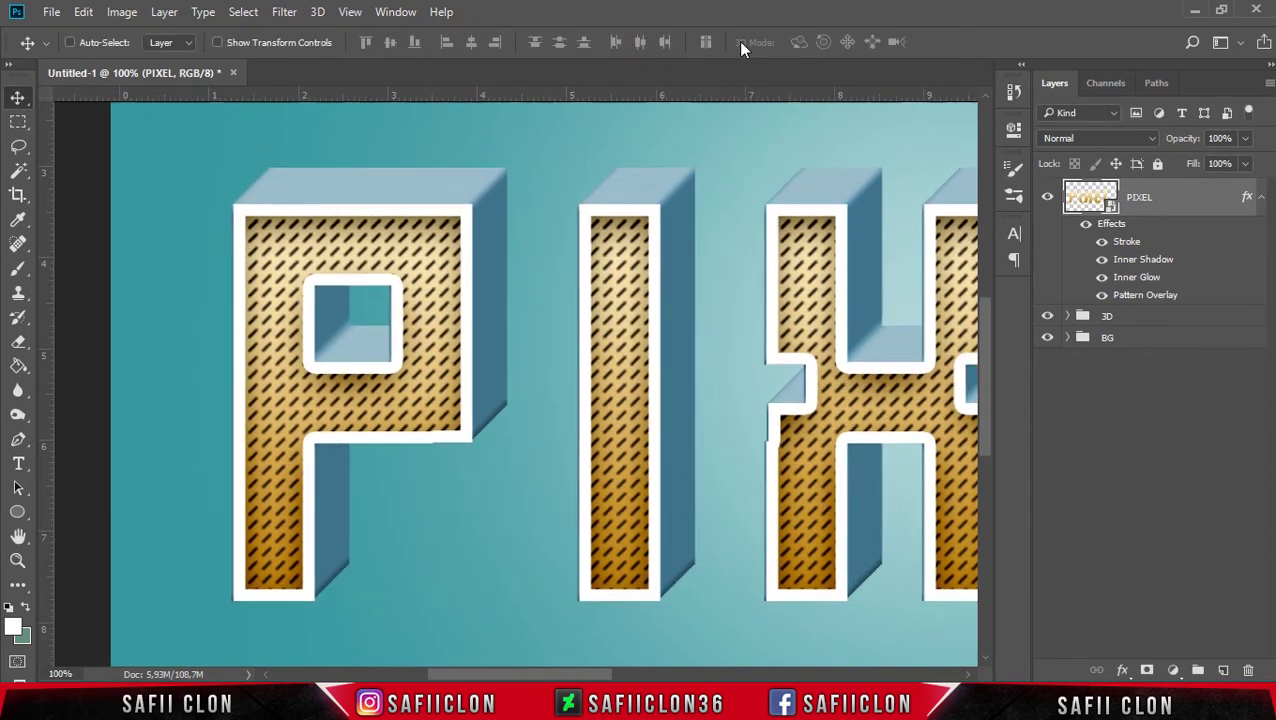
key("ctrl+minus")
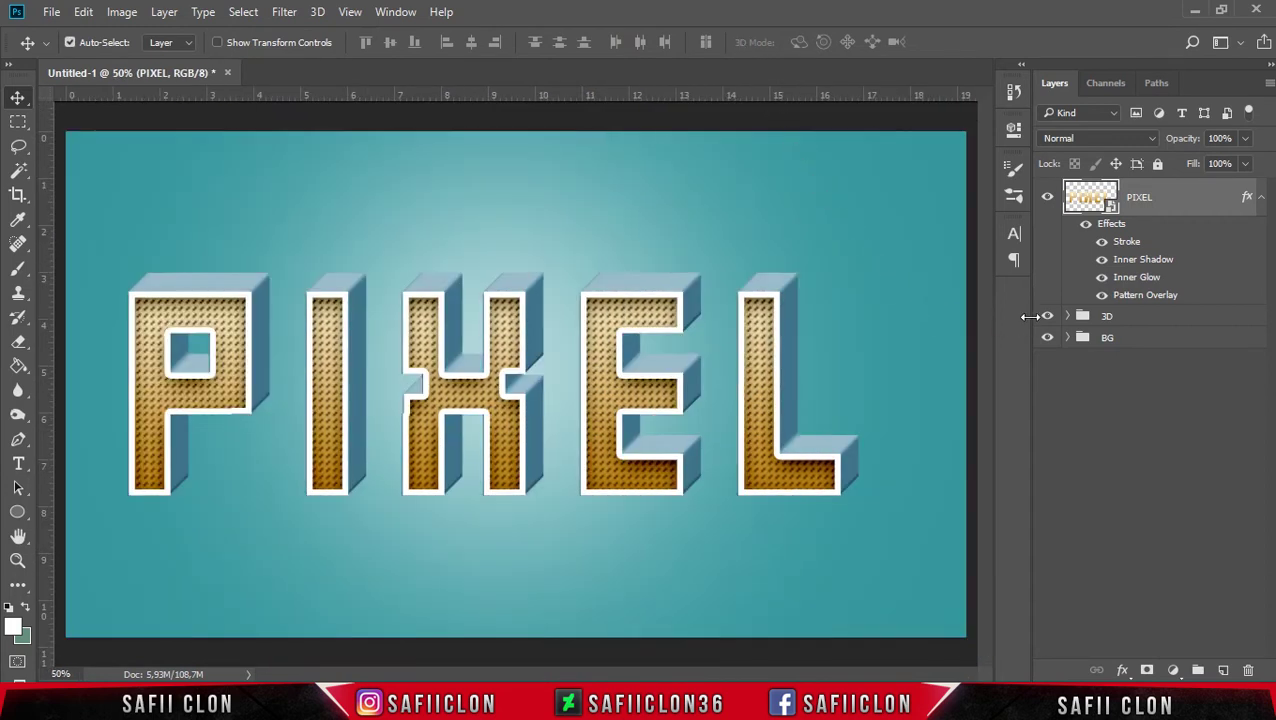
Expand the 3D group and open Blending Options for the 3D copy 20 layer
left_click(1106, 318)
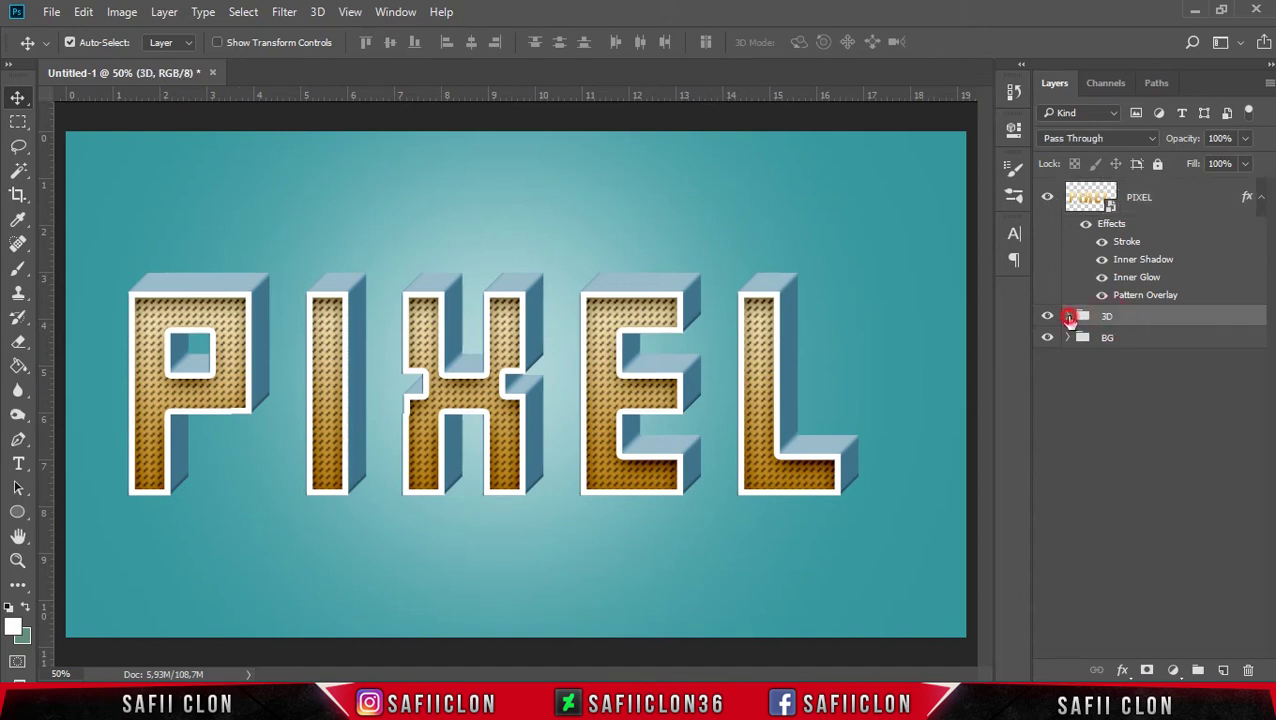
left_click(1069, 318)
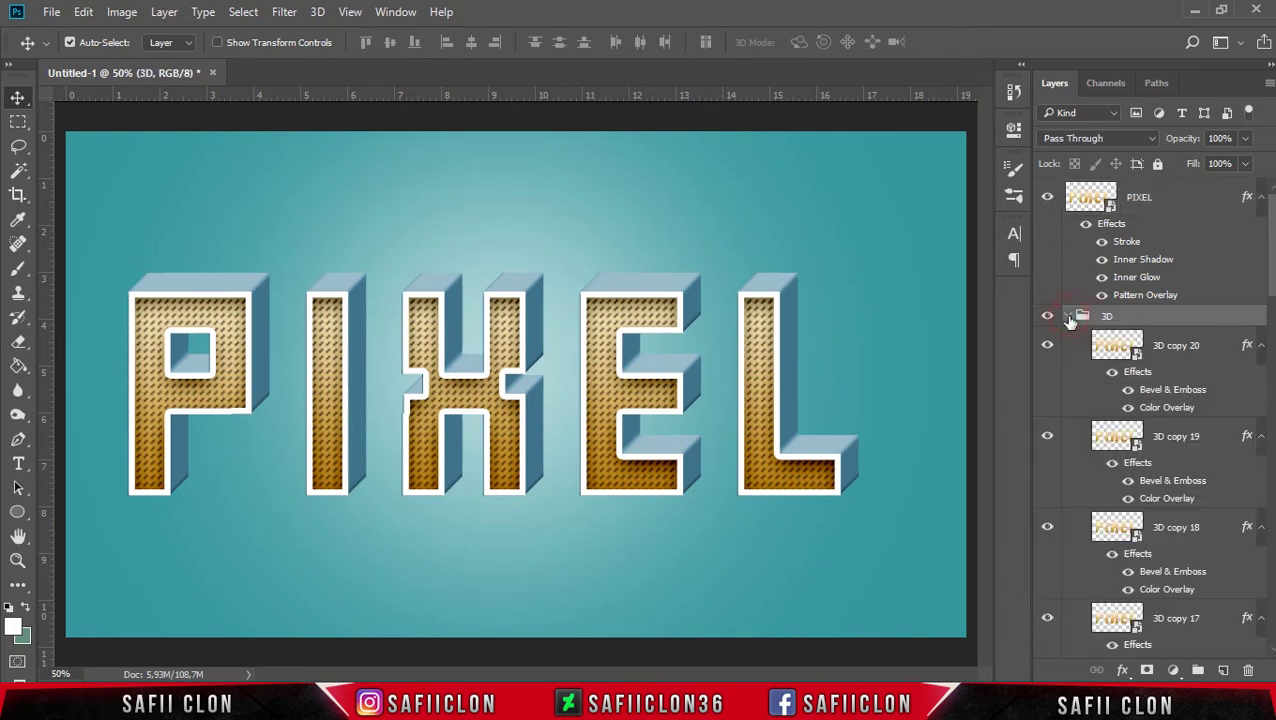
left_click(1181, 348)
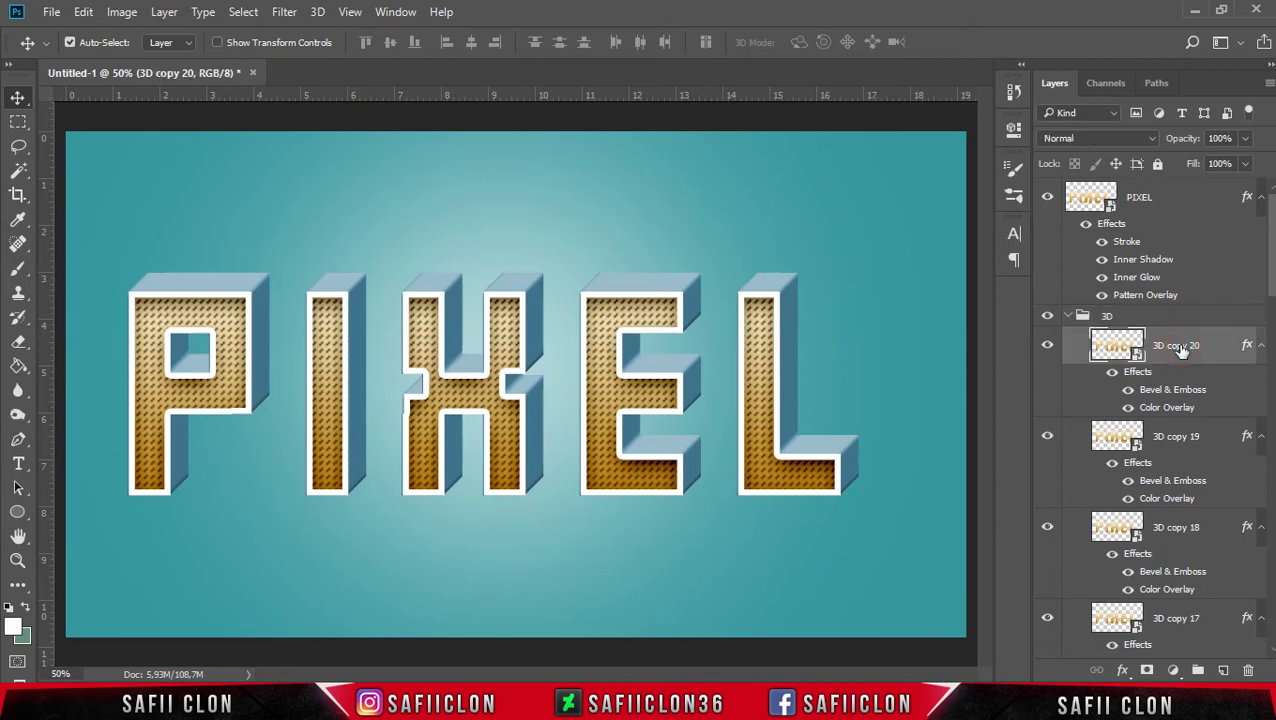
right_click(1224, 346)
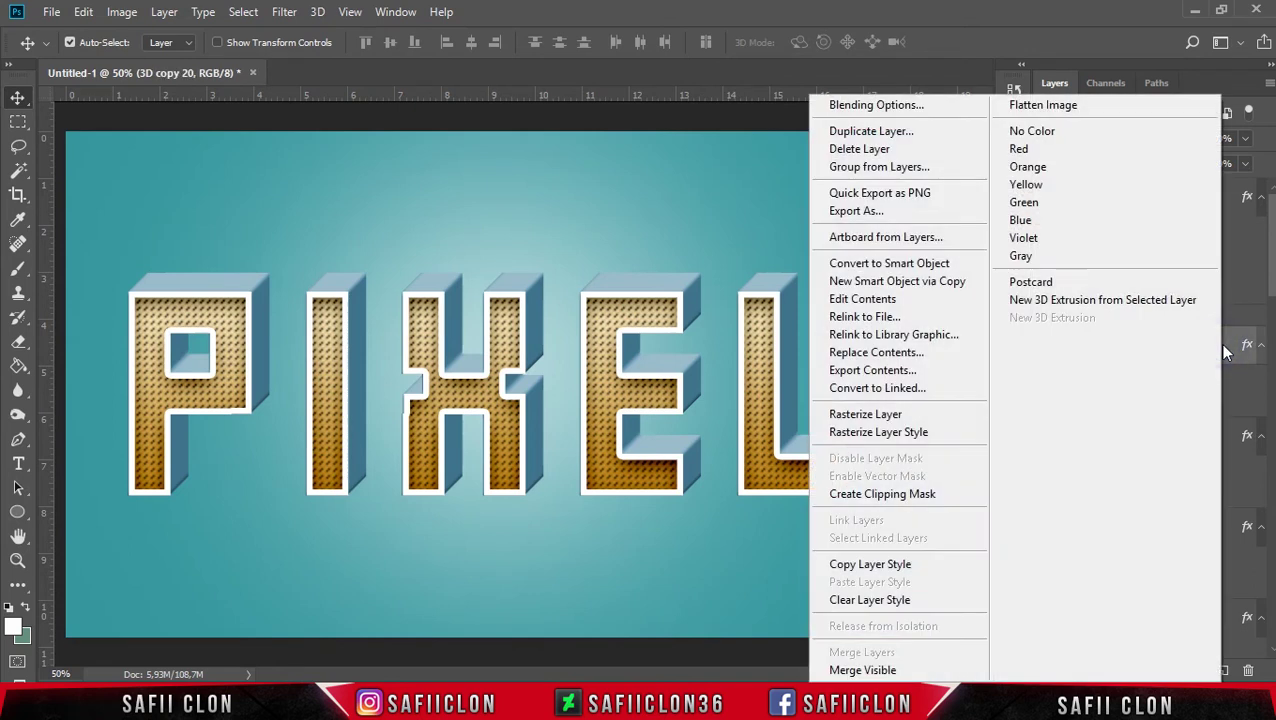
left_click(898, 107)
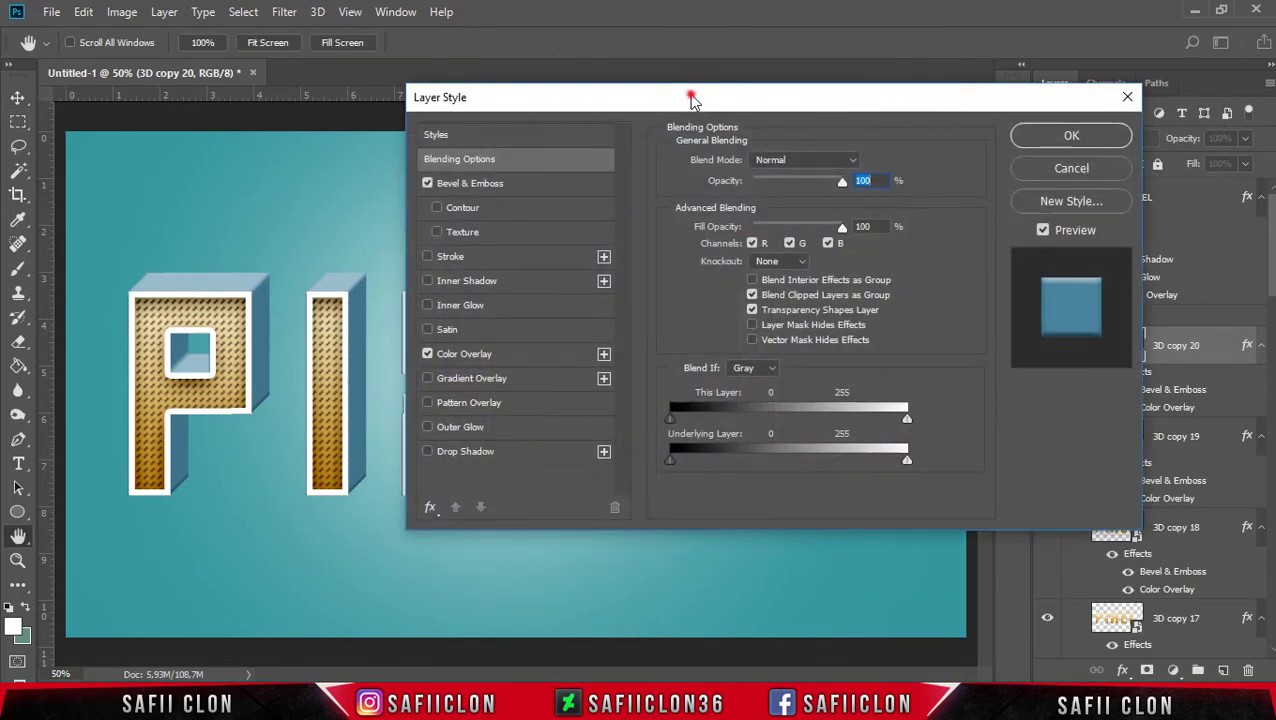
left_click_drag(692, 100, 950, 54)
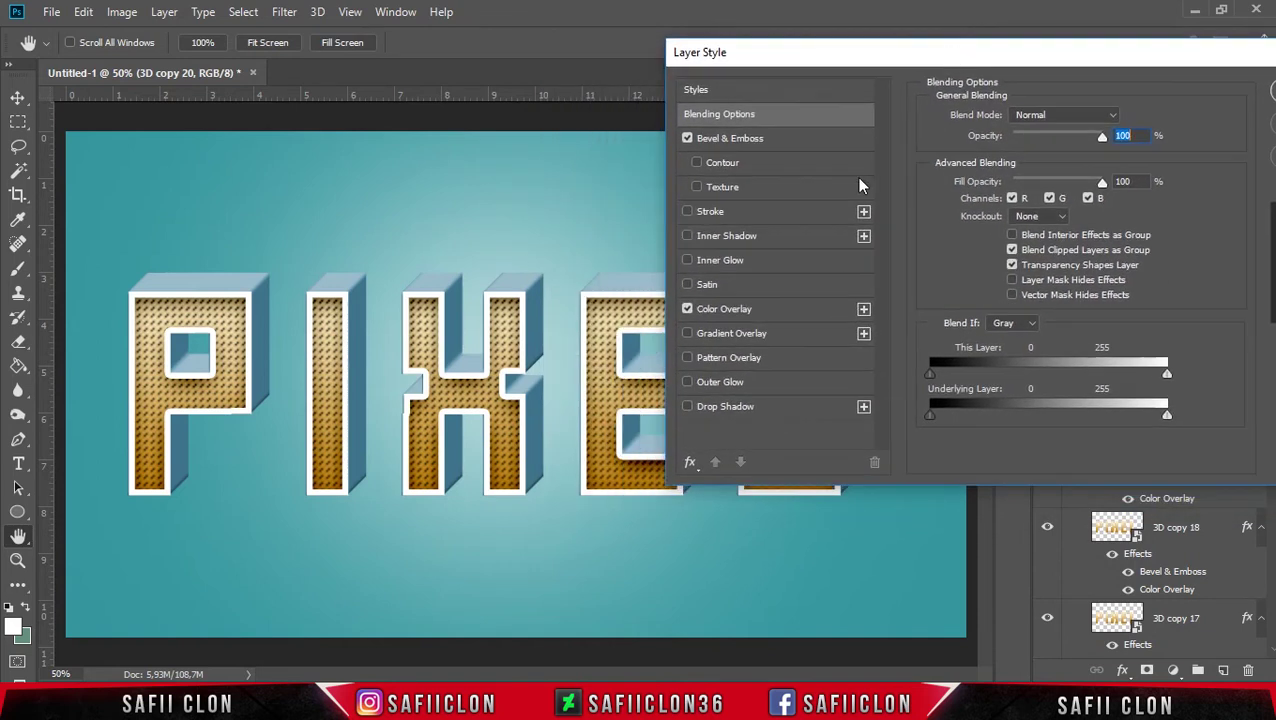
Enable a black Soft Light drop shadow at 80% opacity on 3D copy 20
left_click(687, 406)
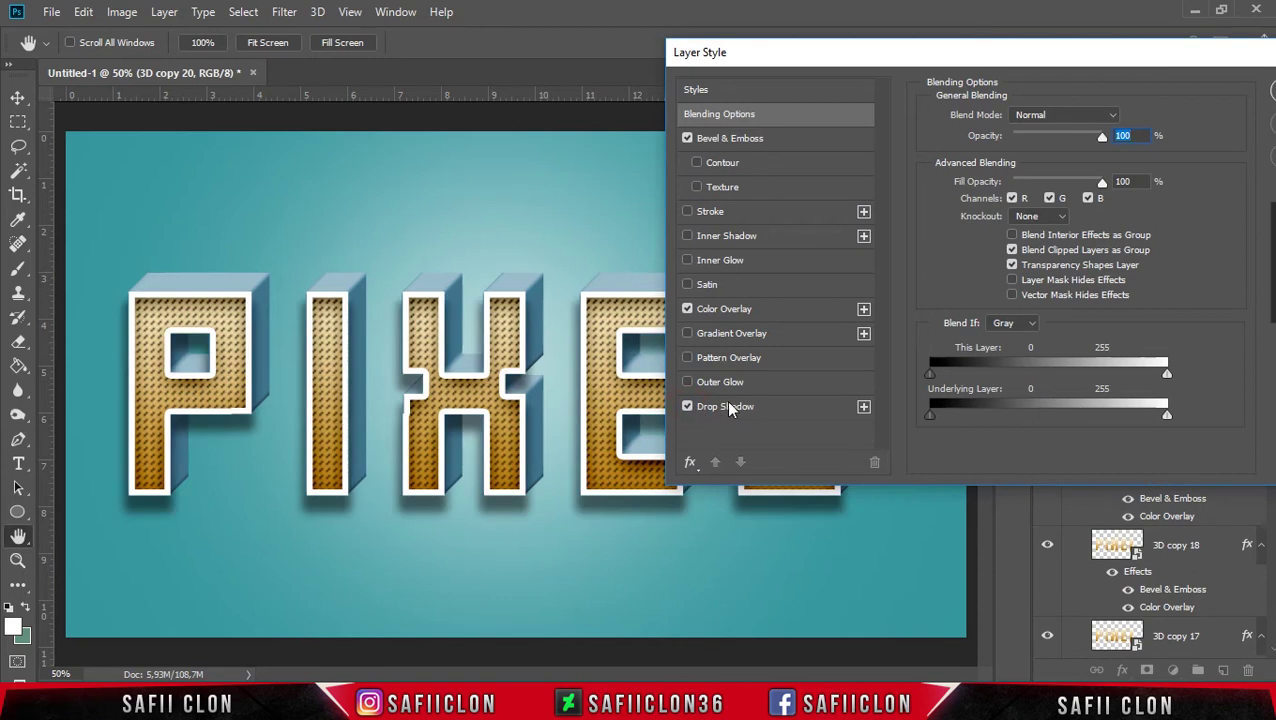
left_click(735, 407)
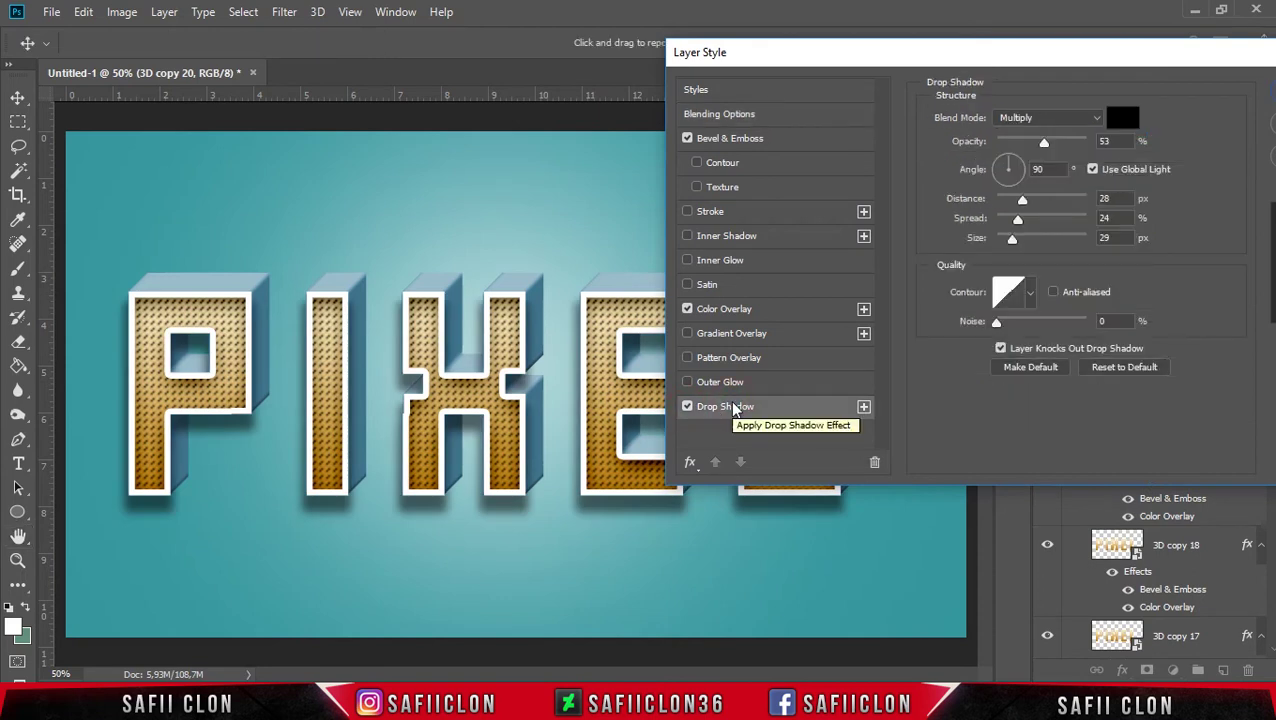
left_click(1062, 118)
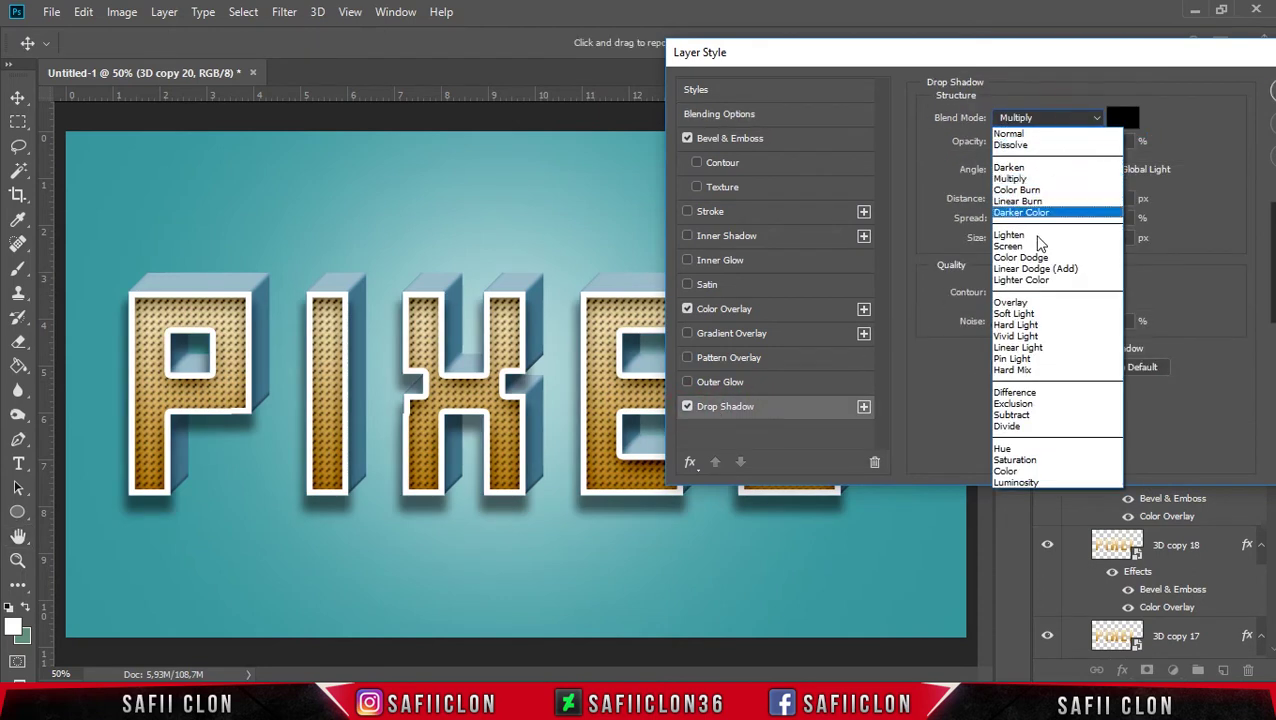
left_click(1036, 316)
left_click(1121, 122)
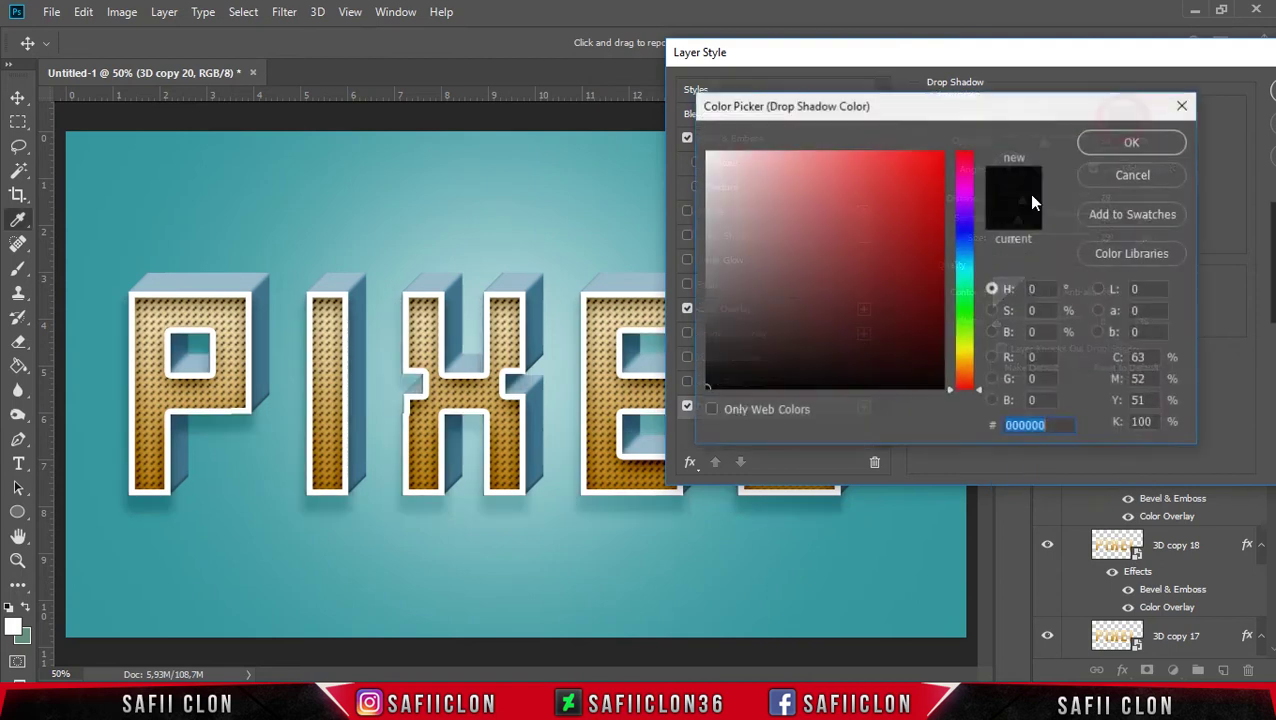
left_click(1127, 145)
left_click_drag(1040, 146, 1068, 152)
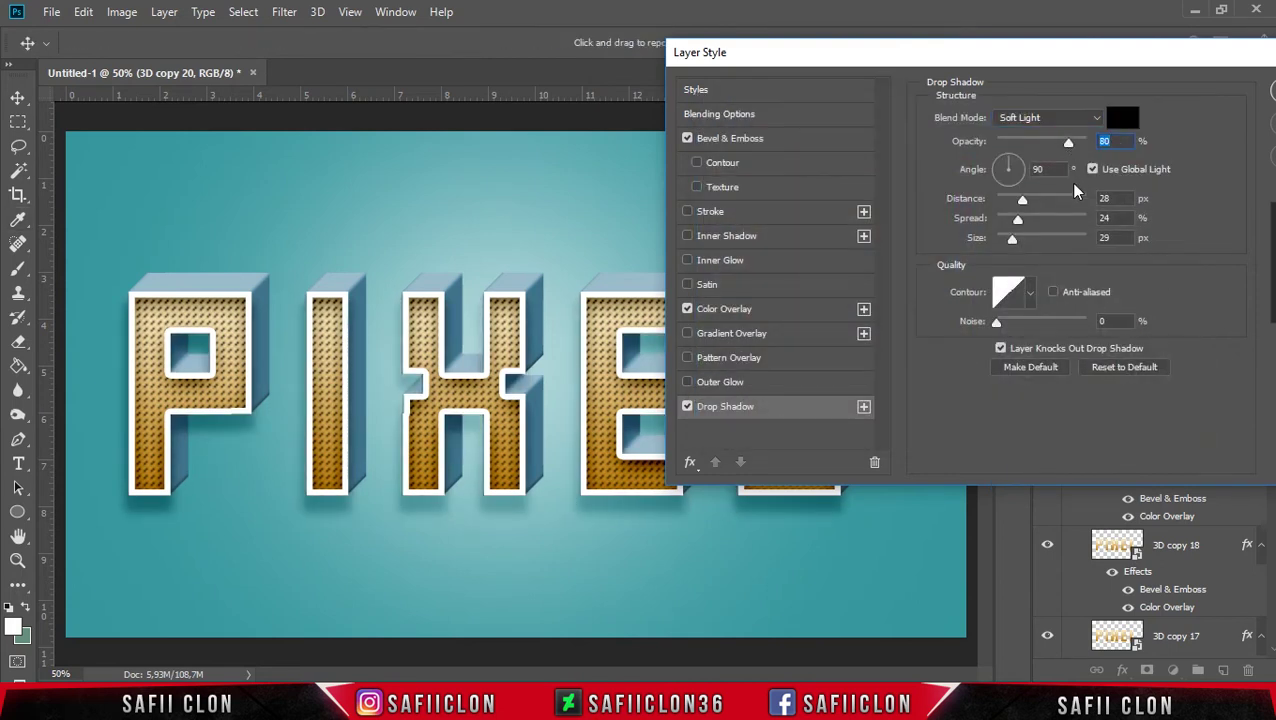
Set the shadow to 172° without global light, distance 38, spread 0, size 29, and apply
left_click(1092, 170)
double_click(1040, 169)
type("135")
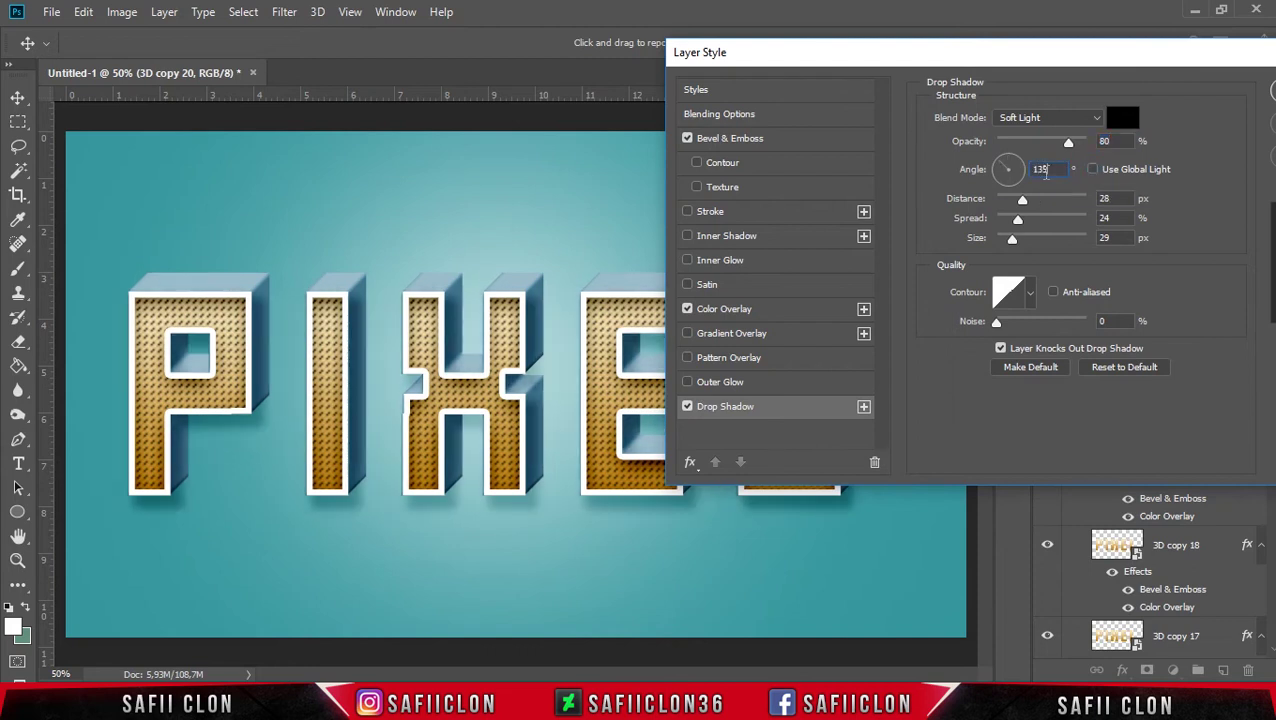
left_click(1022, 200)
mouse_move(1018, 218)
left_mouse_down()
mouse_move(994, 221)
mouse_move(1032, 199)
mouse_move(1002, 168)
left_mouse_up()
left_click(1013, 238)
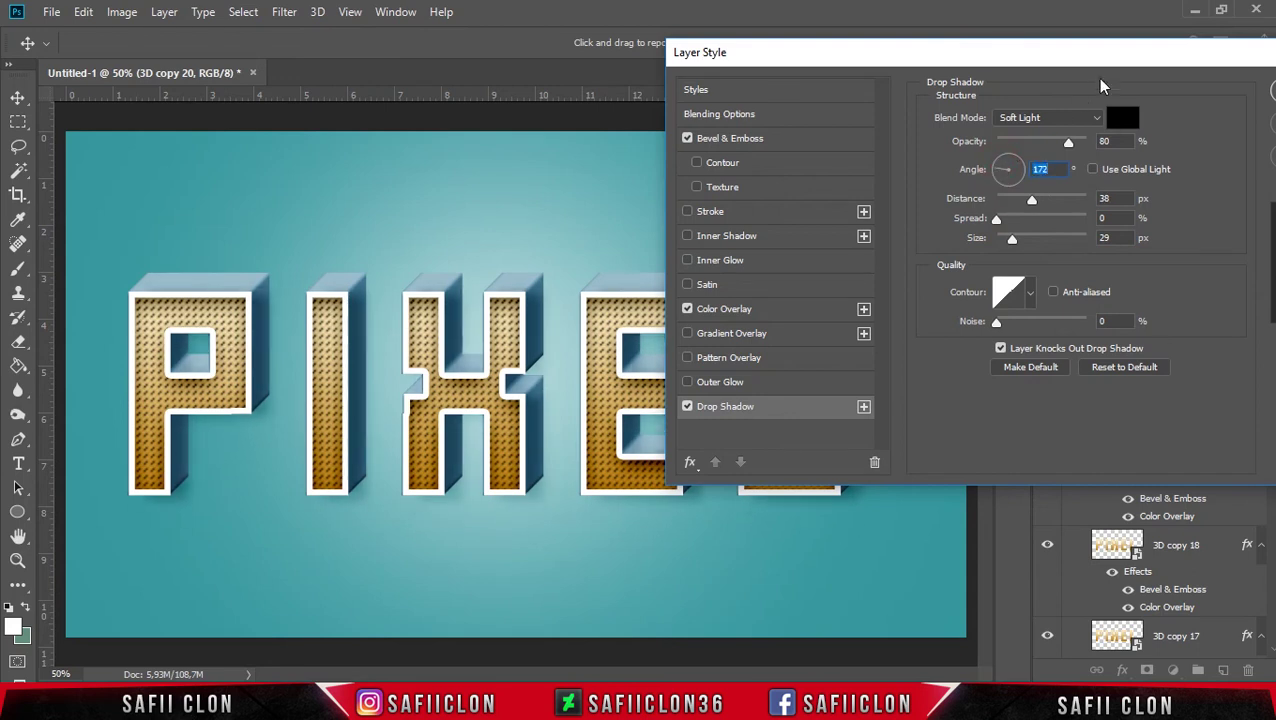
left_click_drag(1148, 62, 982, 77)
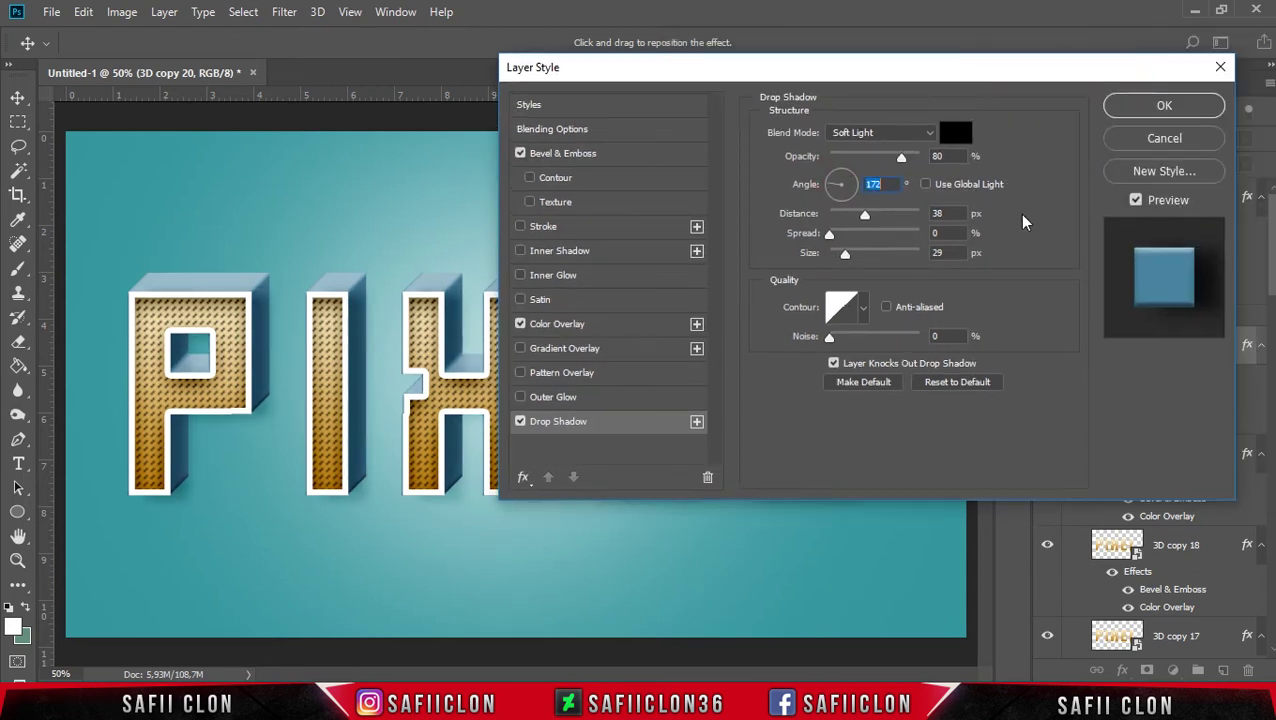
left_click(1176, 108)
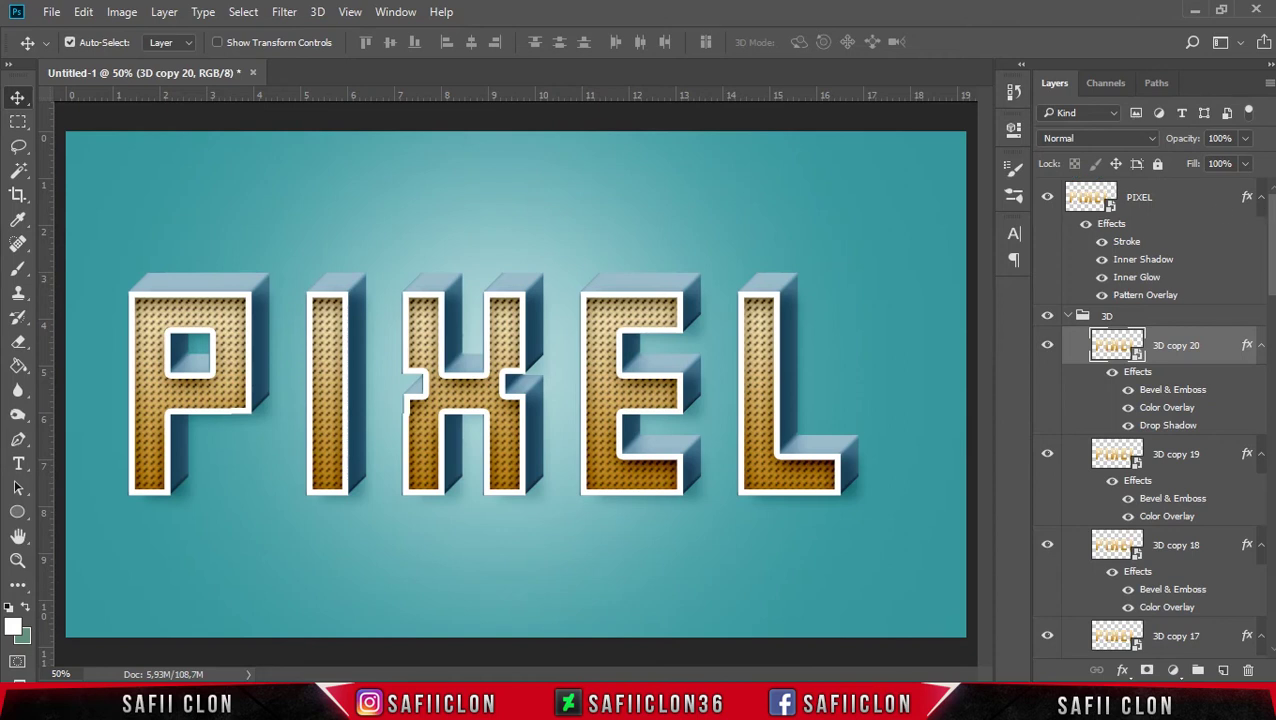
scroll(1263, 388, "down", 3)
scroll(1263, 388, "down", 3)
scroll(1263, 388, "down", 2)
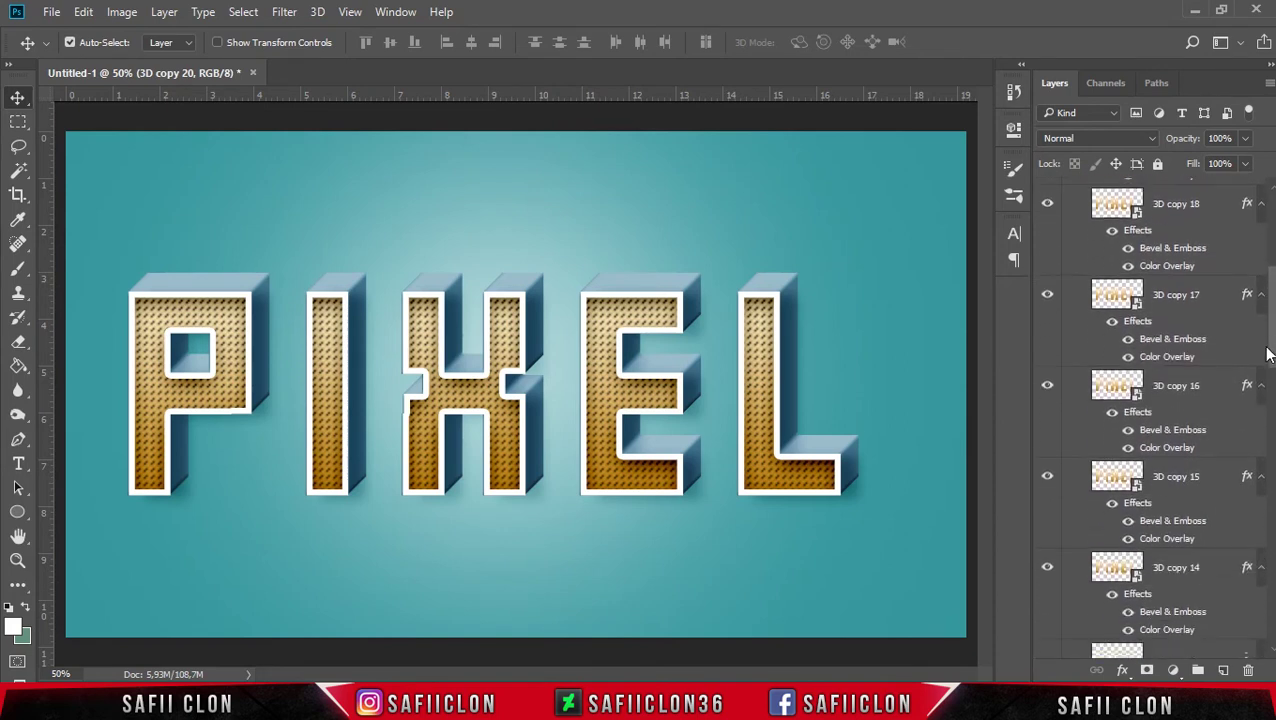
scroll(1263, 388, "down", 2)
scroll(1263, 388, "down", 3)
scroll(1263, 388, "down", 3)
scroll(1263, 388, "down", 3)
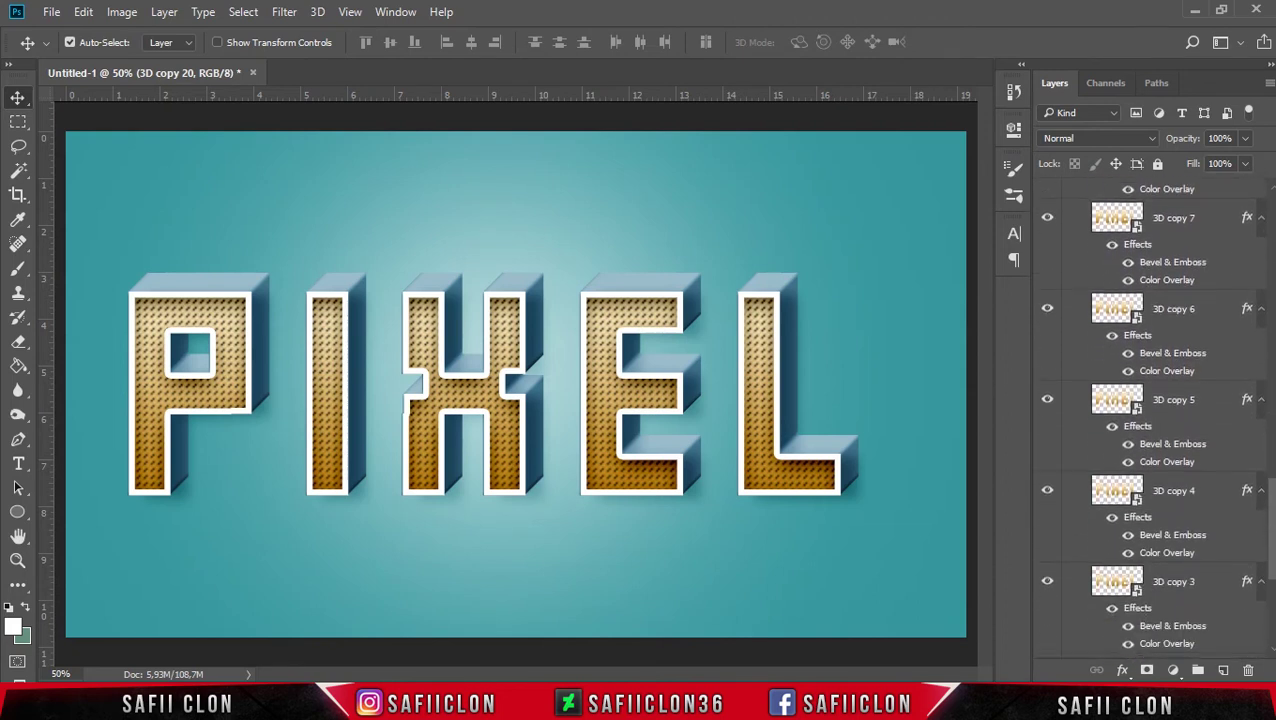
scroll(1263, 388, "down", 3)
scroll(1263, 400, "down", 3)
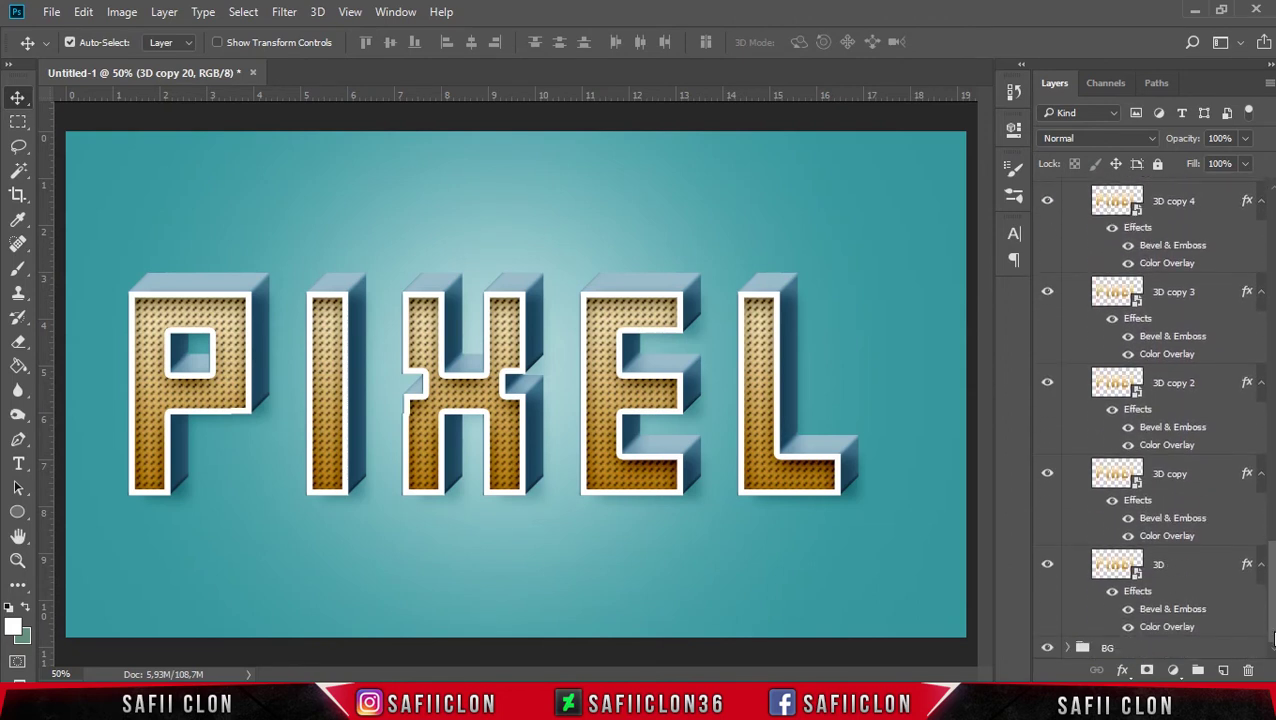
Duplicate the bottom 3D layer as a new layer named Shadow
left_click(1176, 567)
right_click(1168, 562)
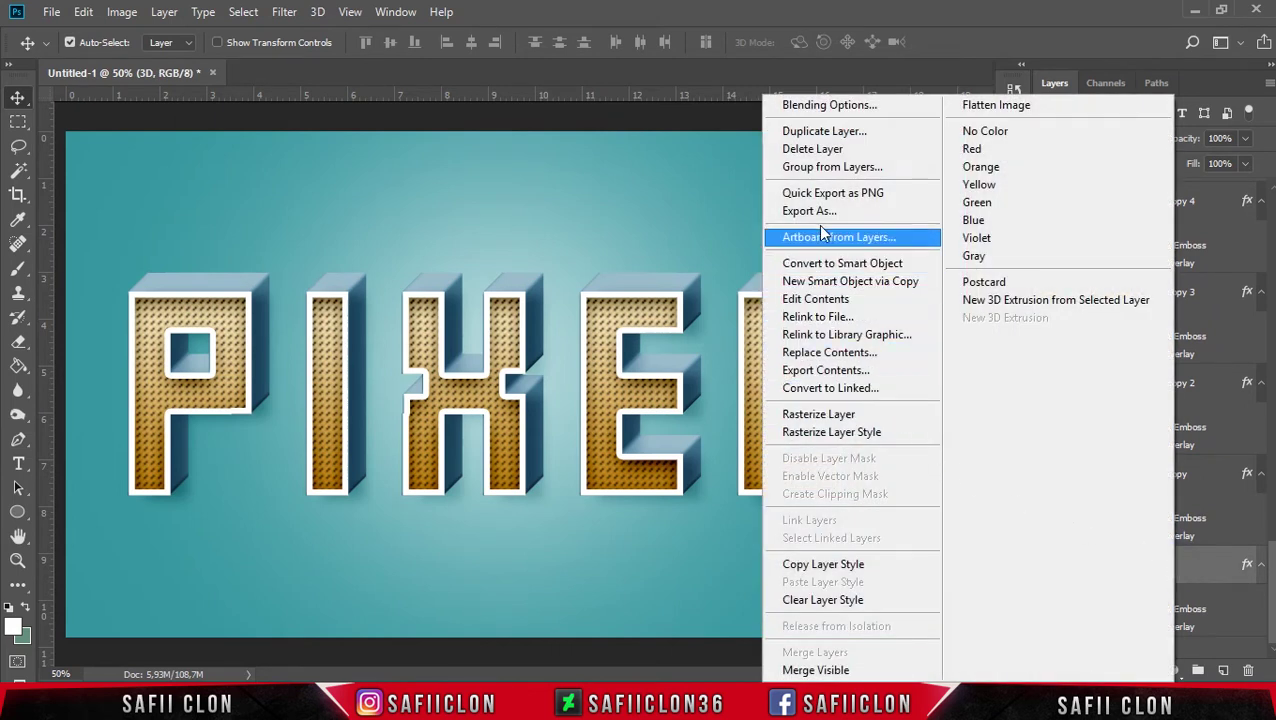
left_click(845, 137)
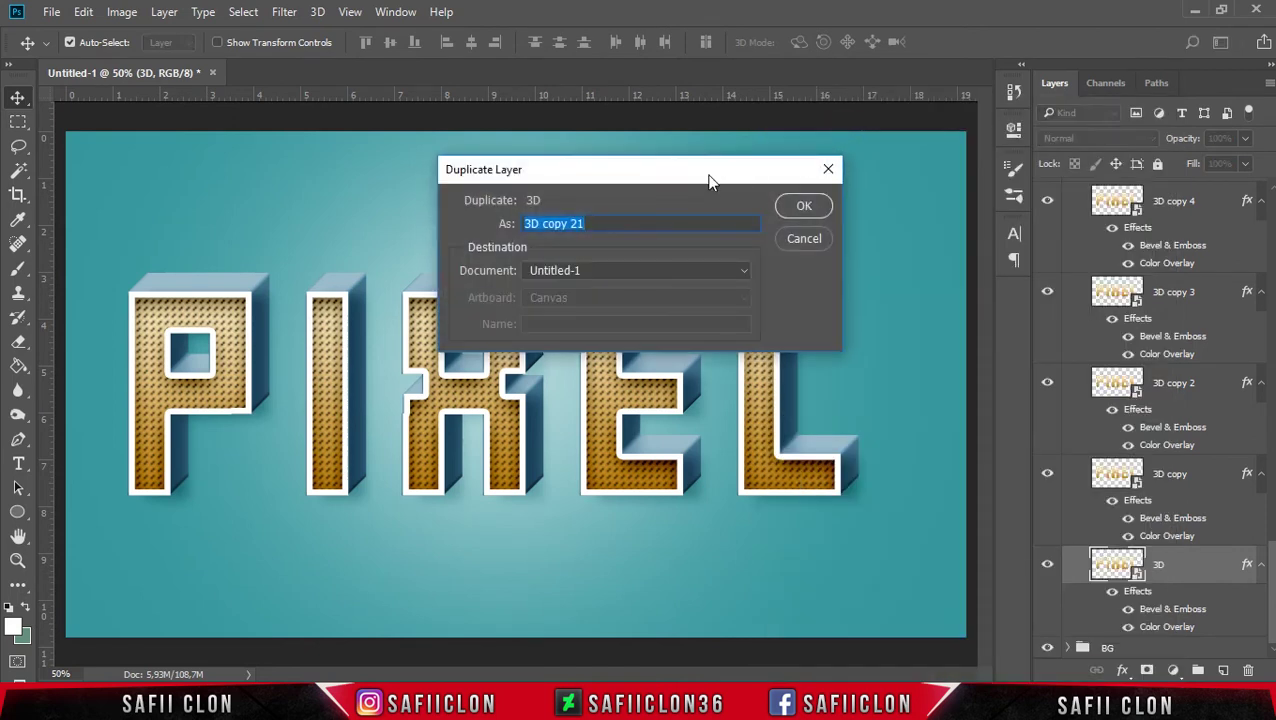
type("Shadow")
left_click(804, 206)
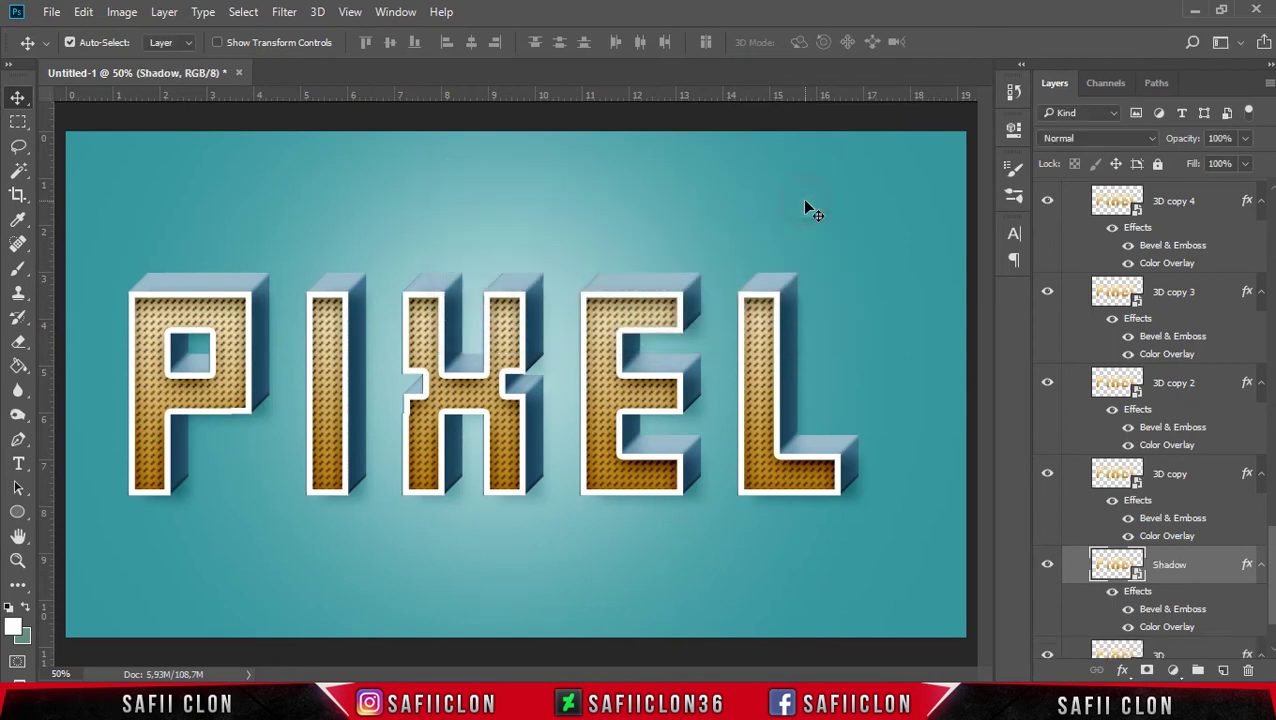
Move the Shadow layer out of the 3D group to sit between 3D and BG
scroll(1115, 460, "down", 1)
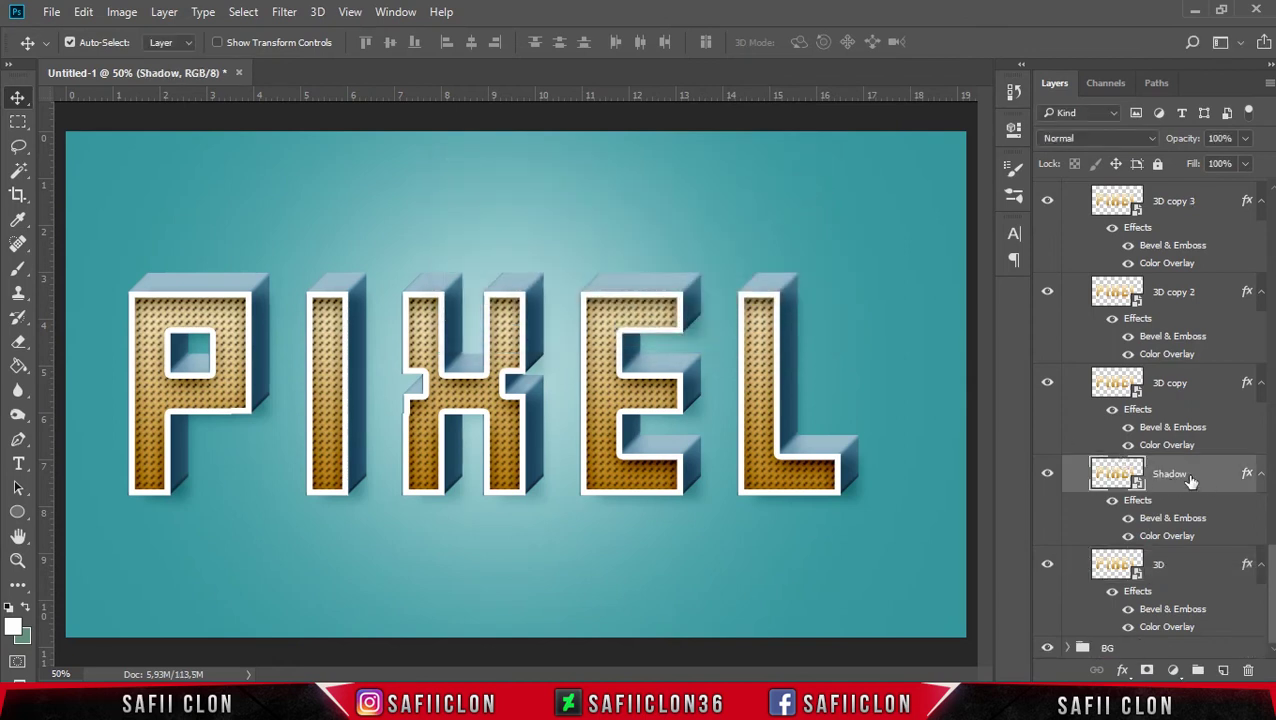
left_click_drag(1190, 481, 1205, 655)
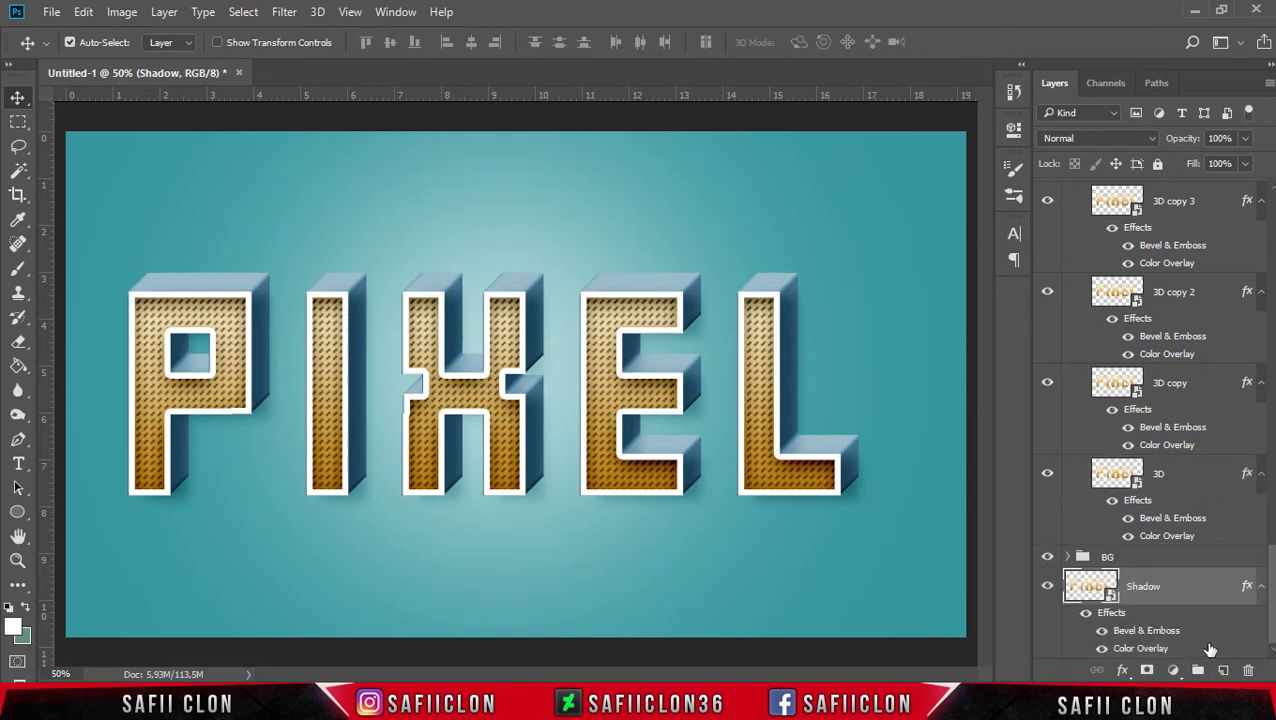
left_click_drag(1272, 595, 1272, 227)
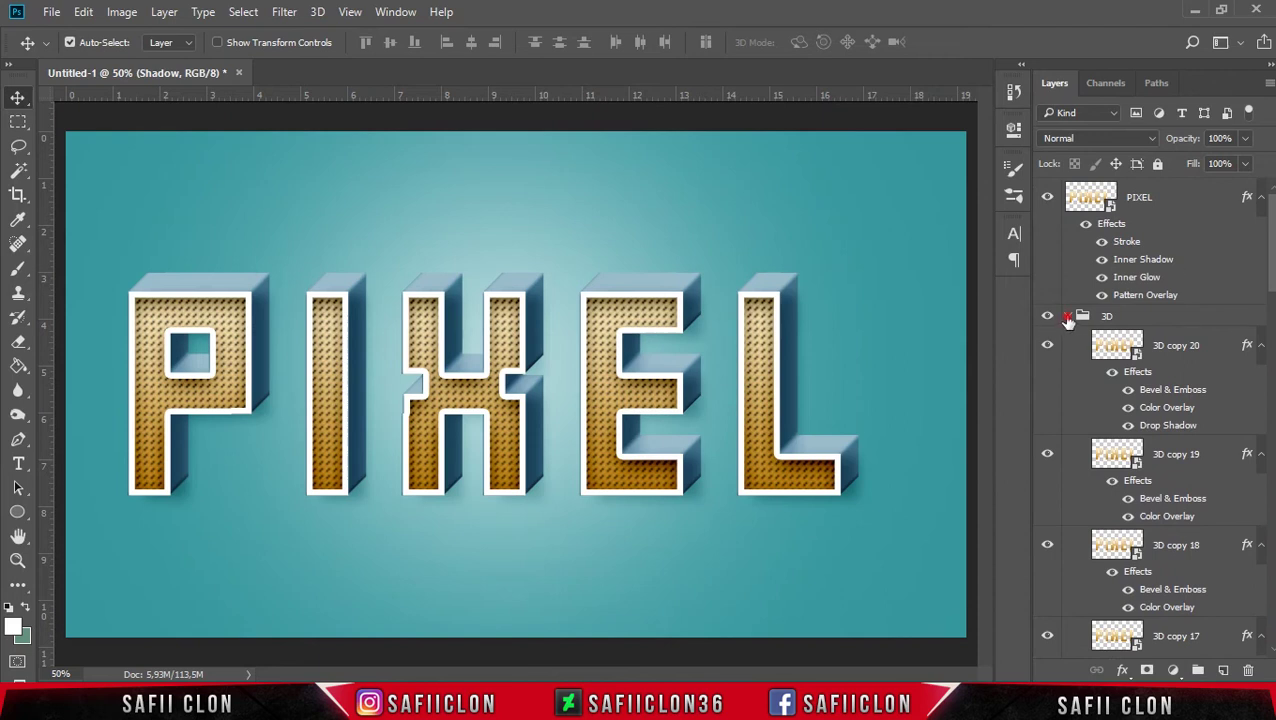
left_click(1068, 316)
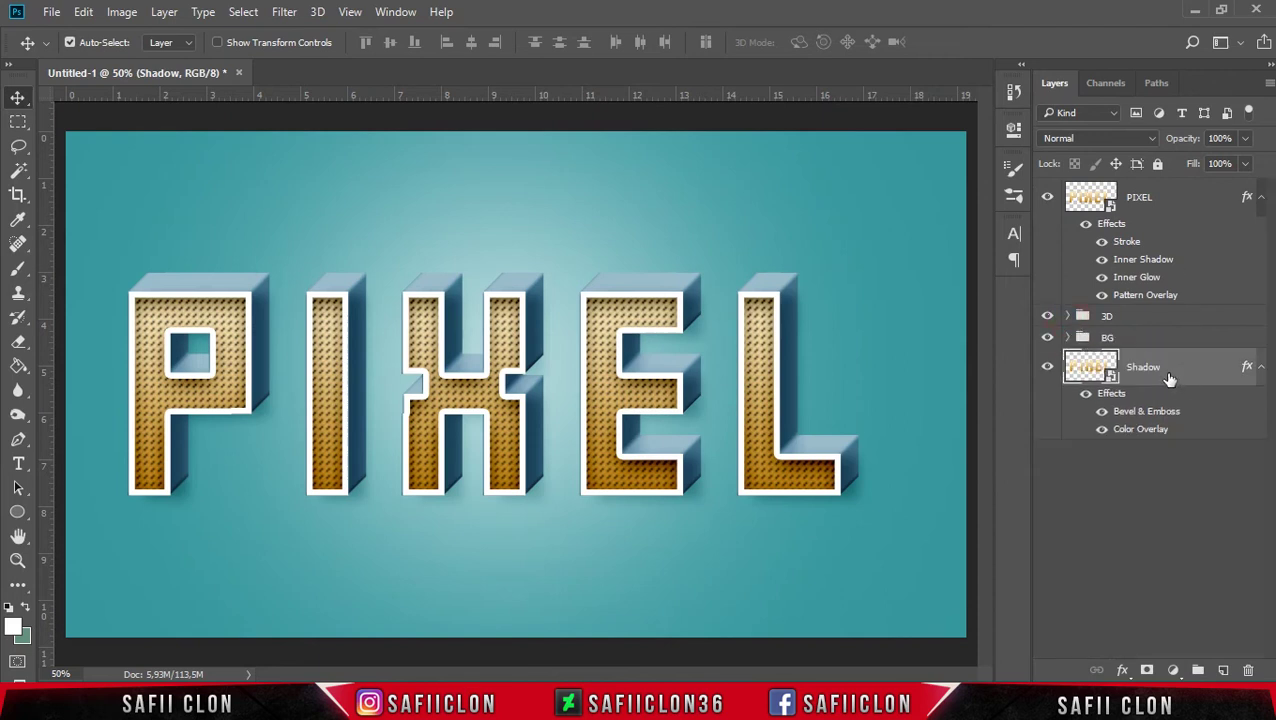
left_click_drag(1165, 368, 1170, 337)
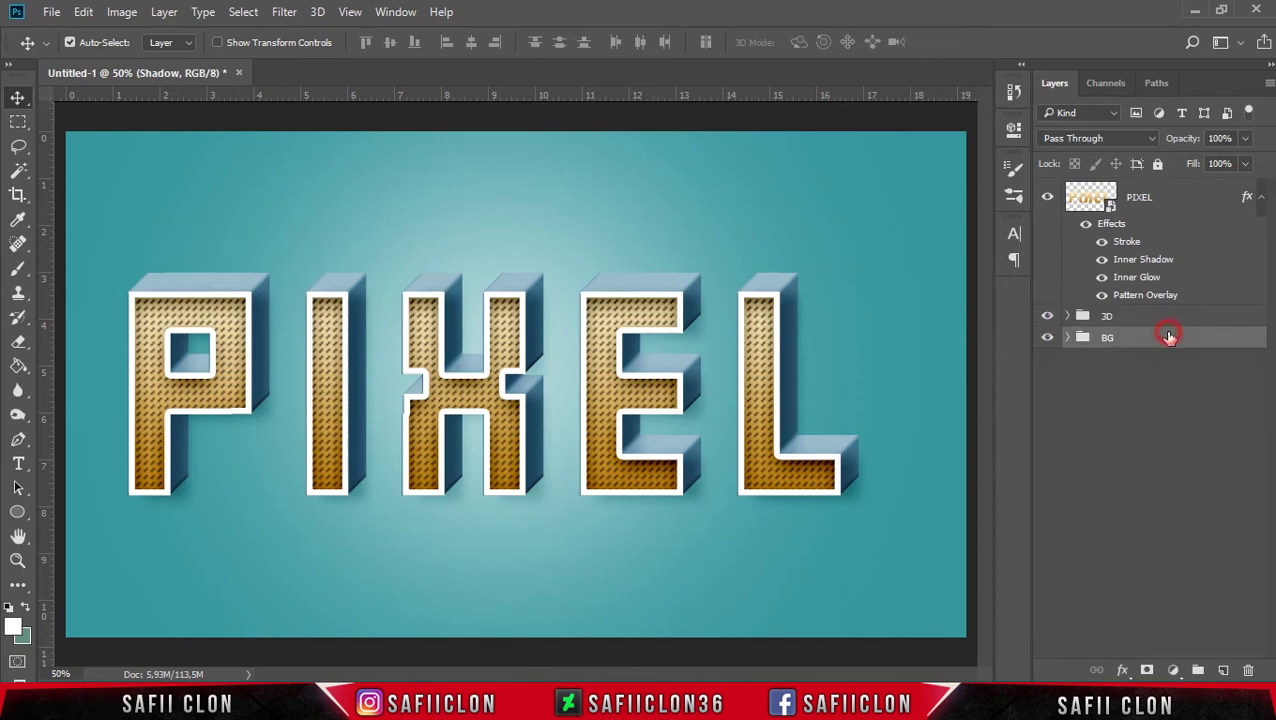
key("ctrl+z")
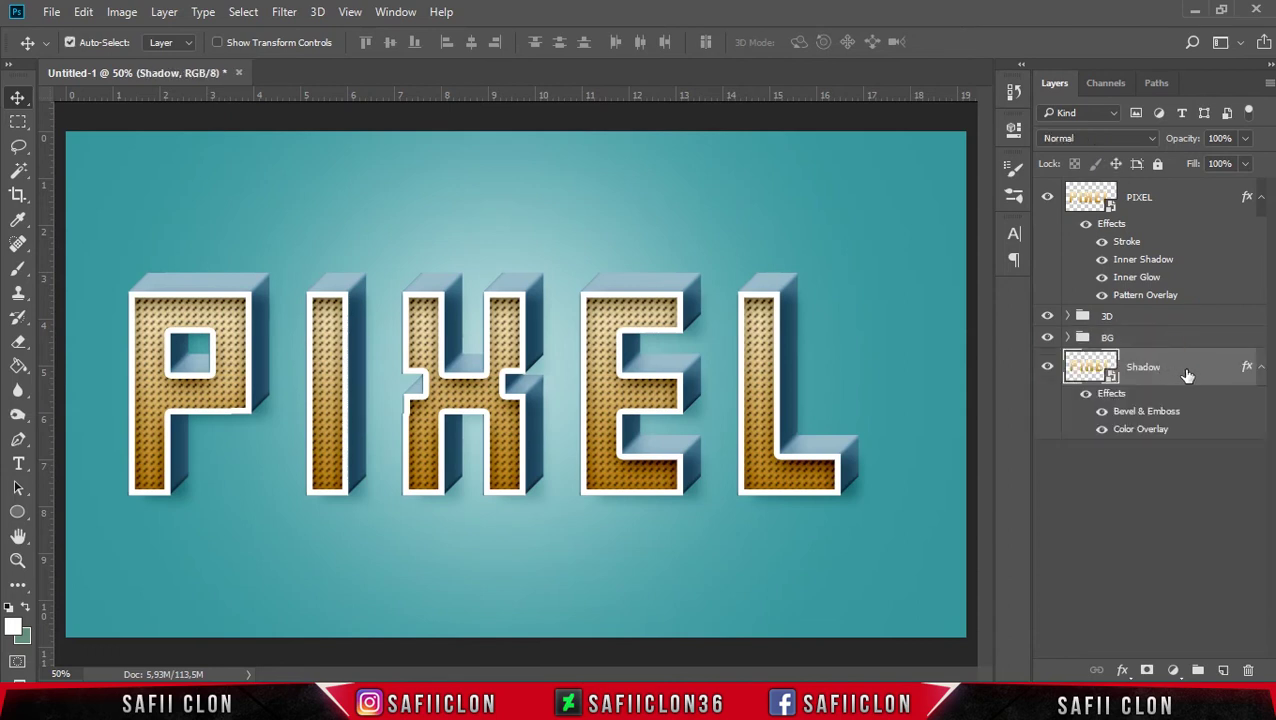
left_click(1184, 370)
left_click_drag(1184, 370, 1179, 335)
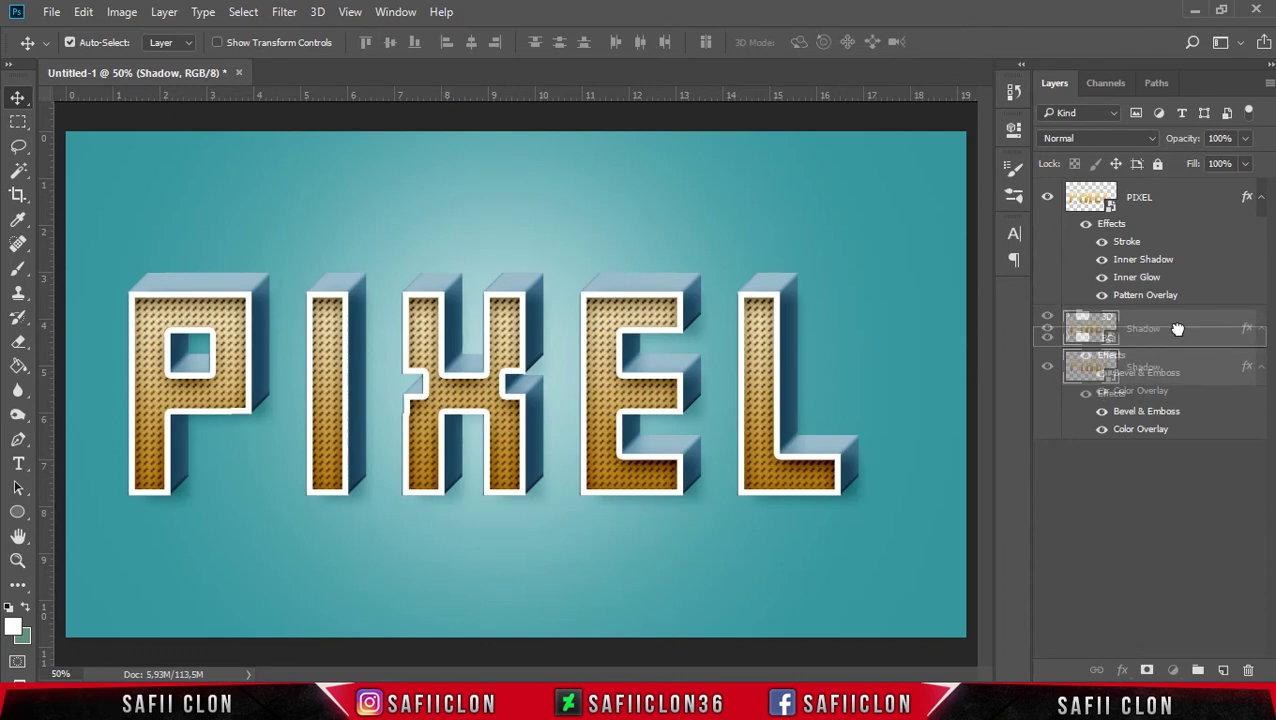
Toggle PIXEL and 3D group visibility to inspect the Shadow copy, then select Shadow
left_click(1047, 197)
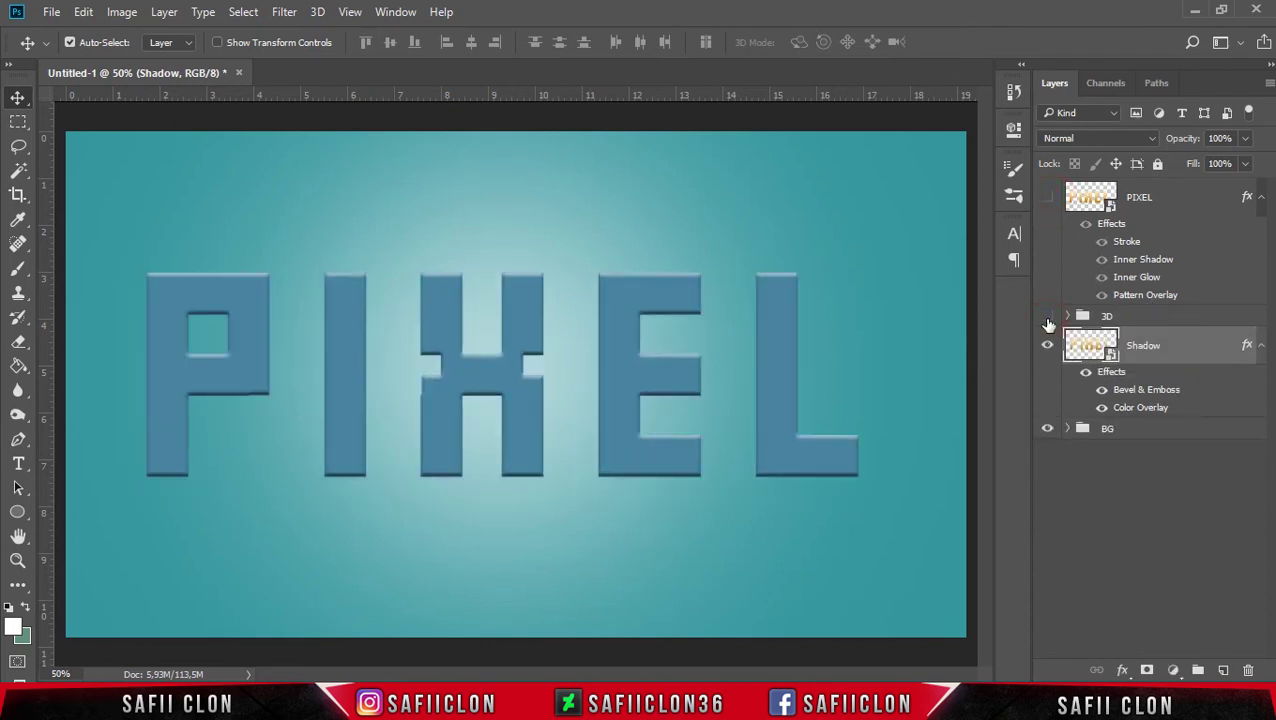
left_click(1047, 318)
left_click(1048, 199)
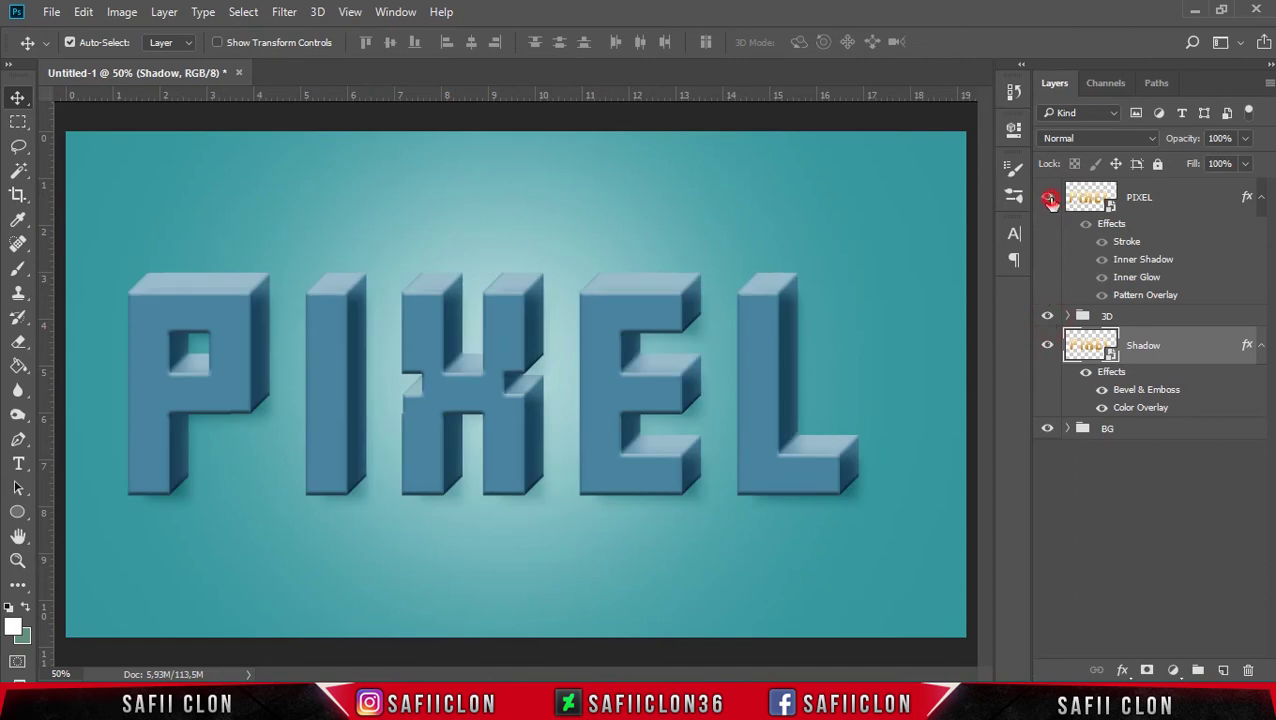
left_click(1048, 199)
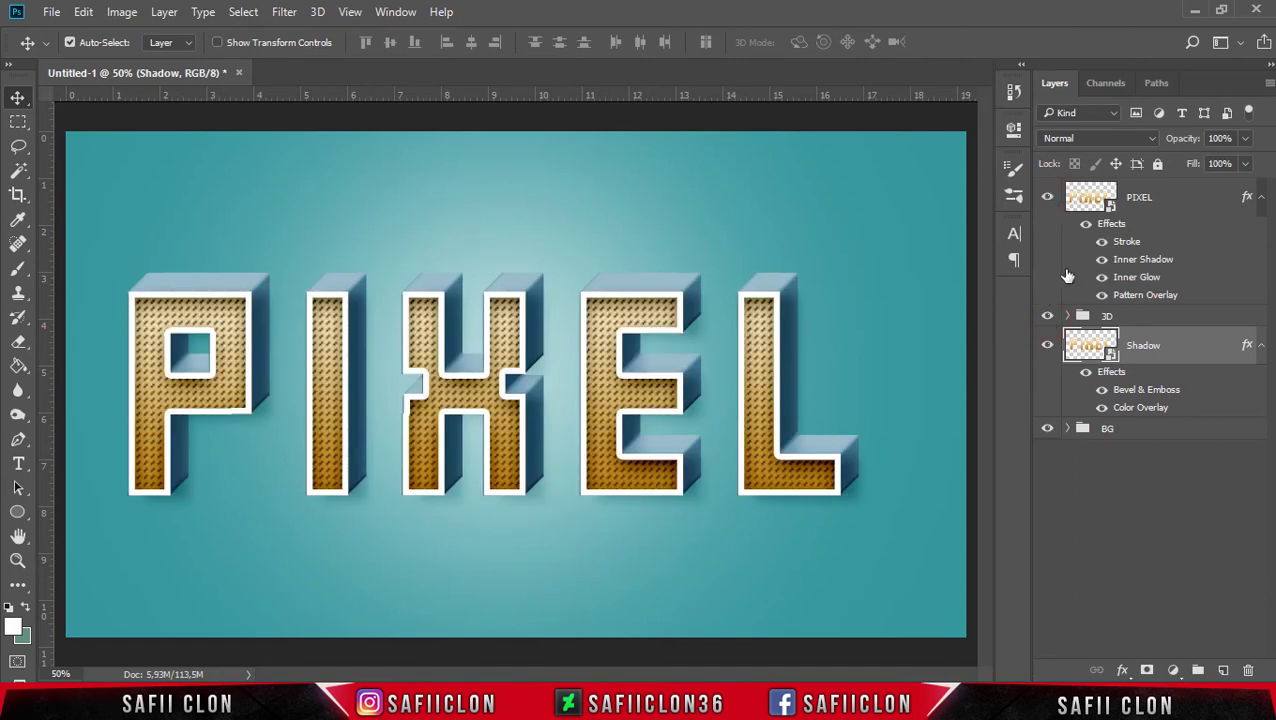
left_click(1182, 348)
Clear the Shadow layer's layer style, removing Bevel & Emboss and Color Overlay
right_click(1182, 347)
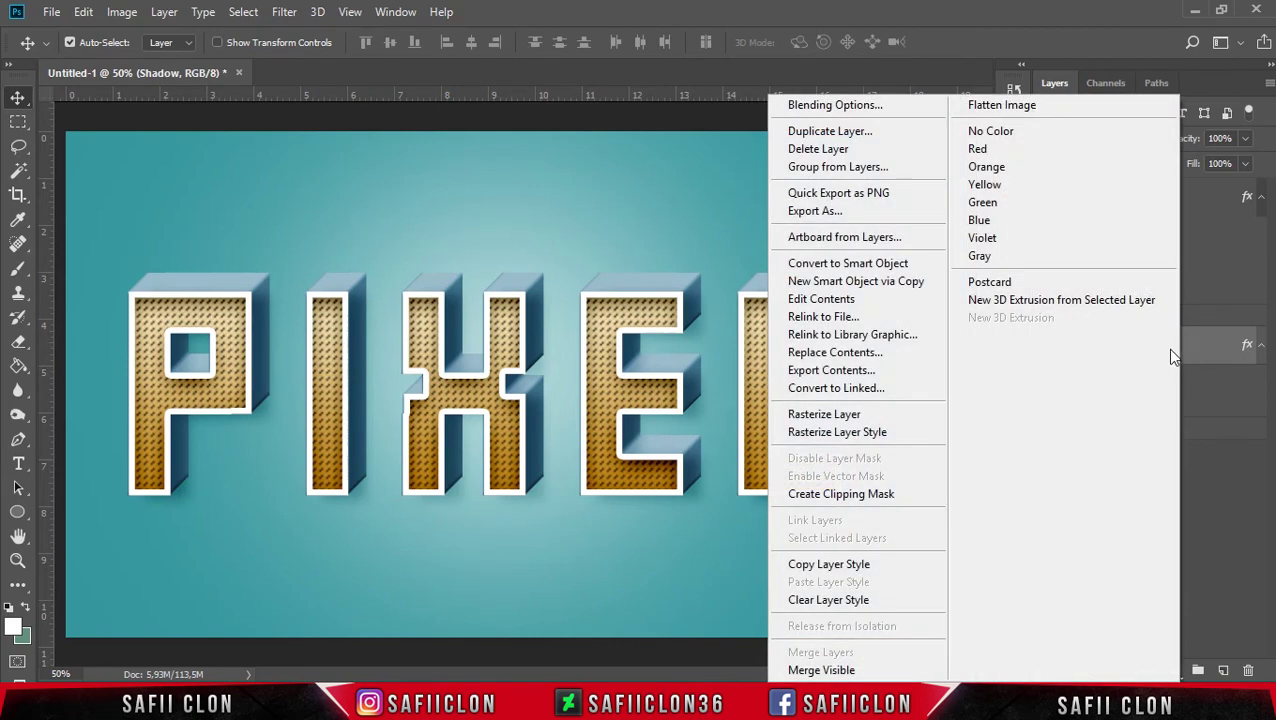
left_click(857, 600)
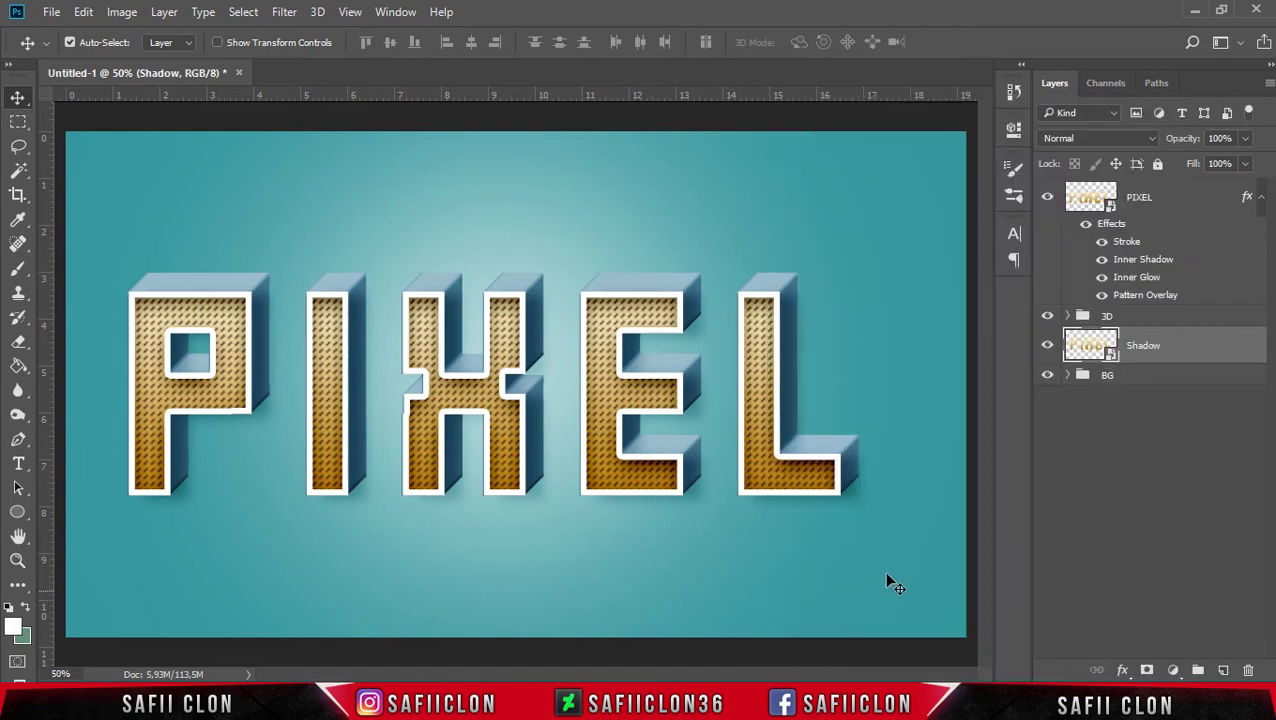
Give the Shadow layer a #060d17 Color Overlay in Normal blend mode and close Layer Style
double_click(1196, 346)
right_click(1196, 346)
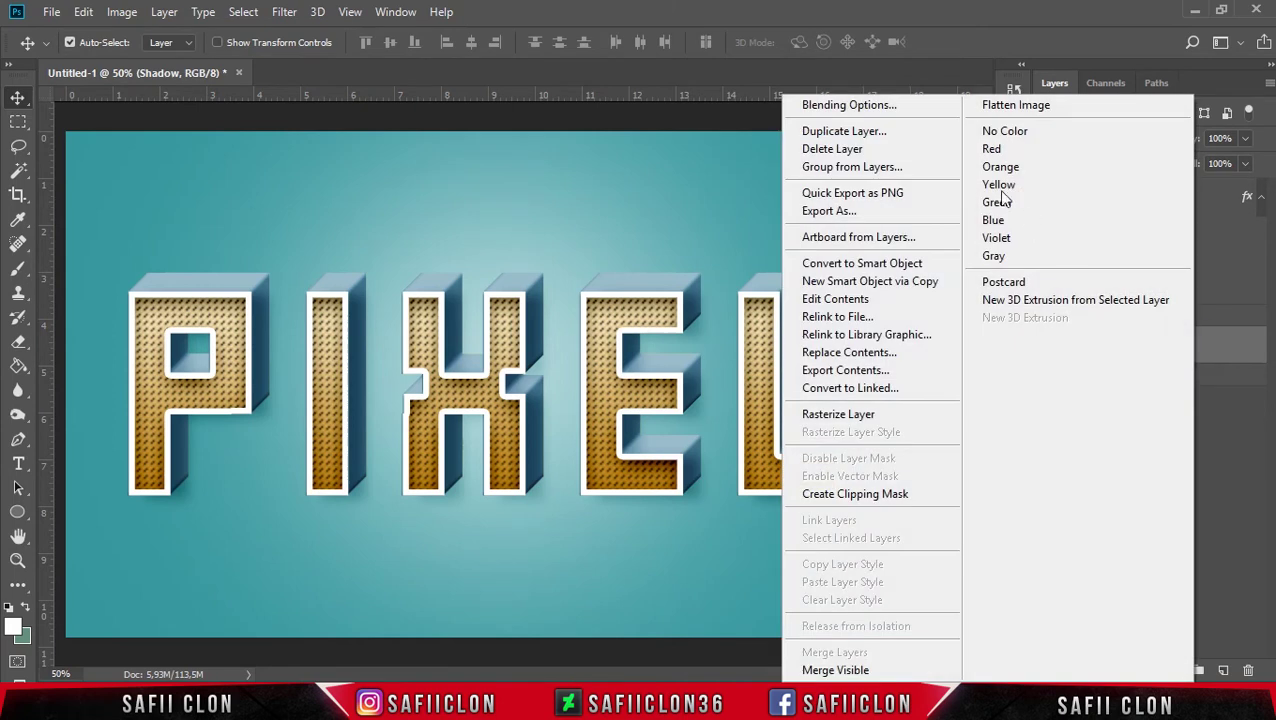
left_click(866, 105)
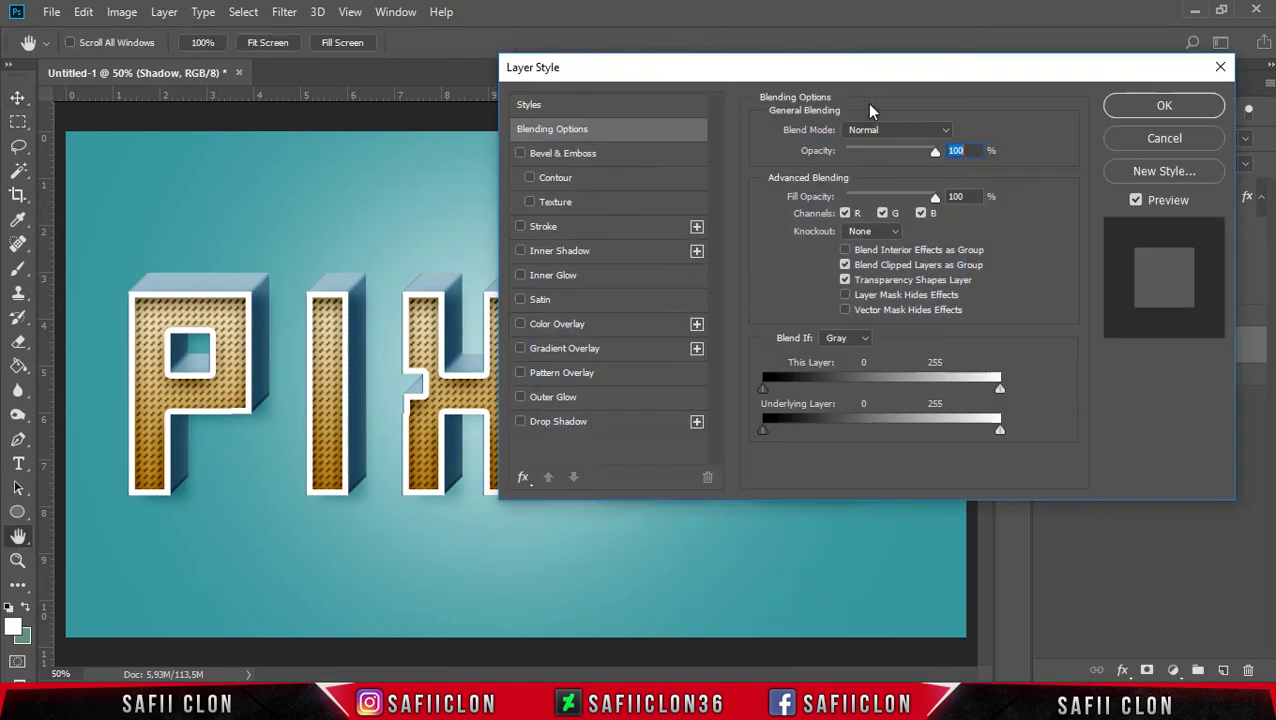
left_click(545, 323)
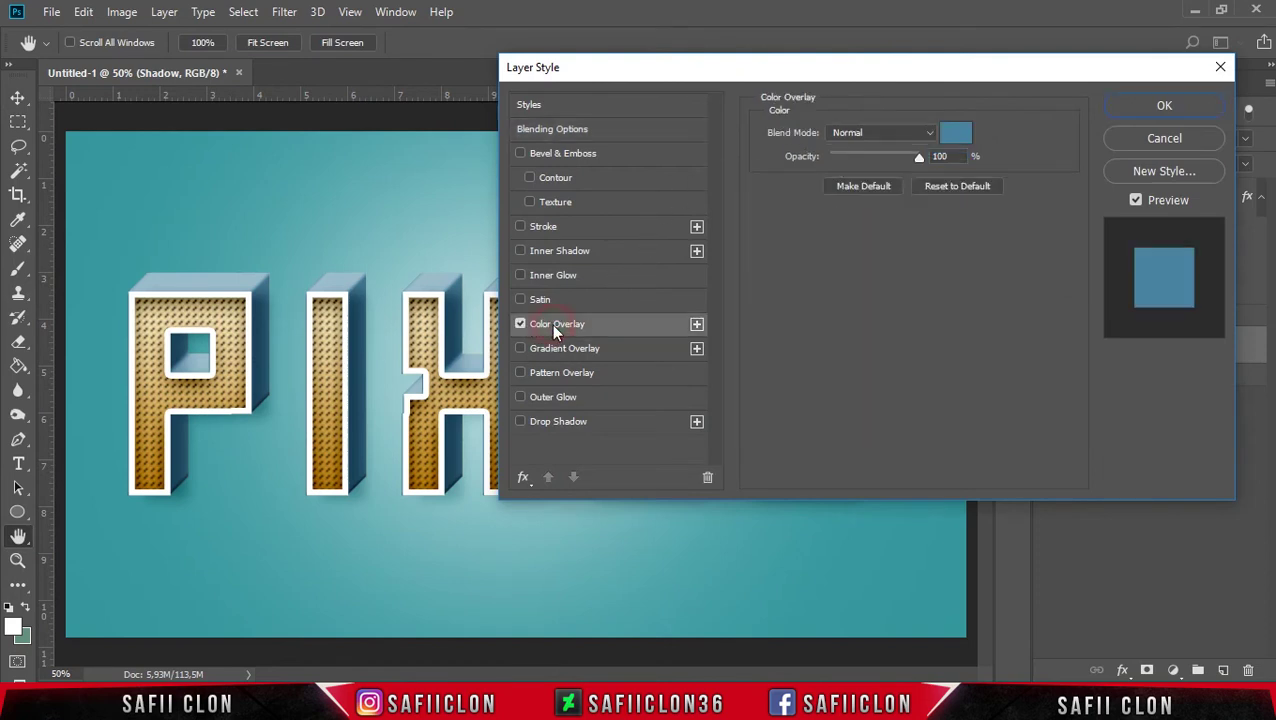
left_click(949, 133)
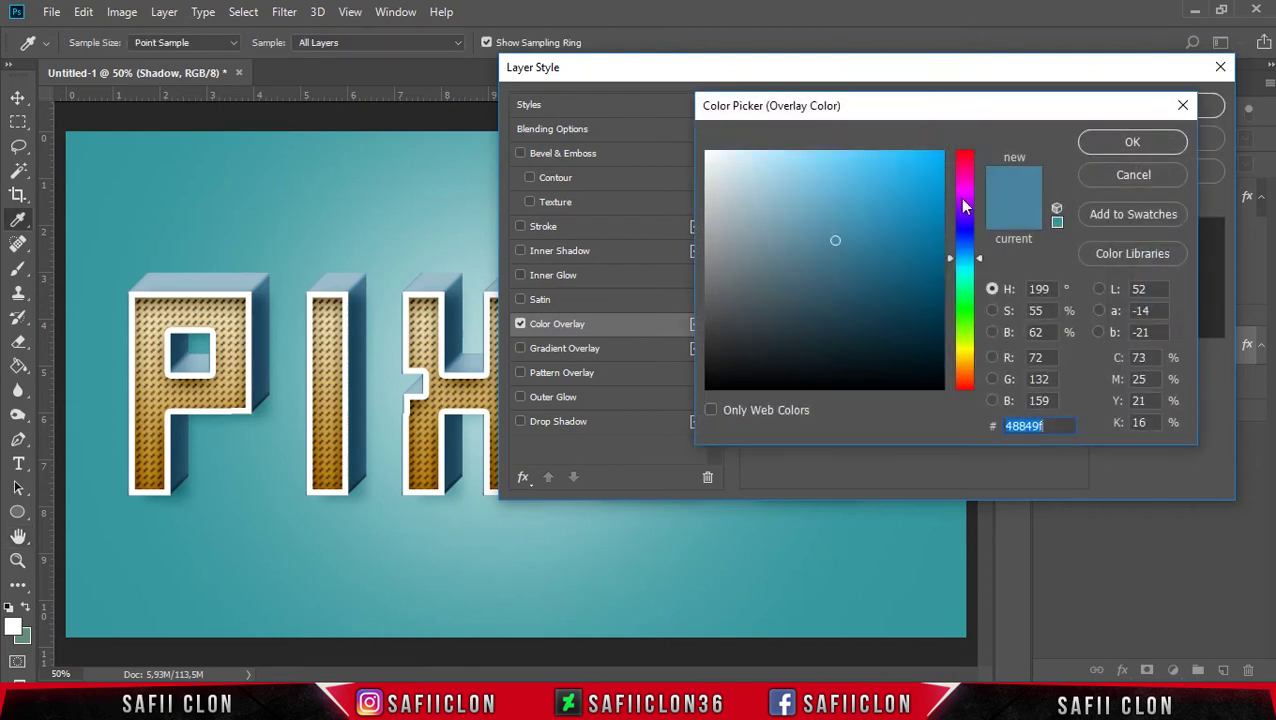
left_click_drag(1058, 430, 958, 428)
type("06")
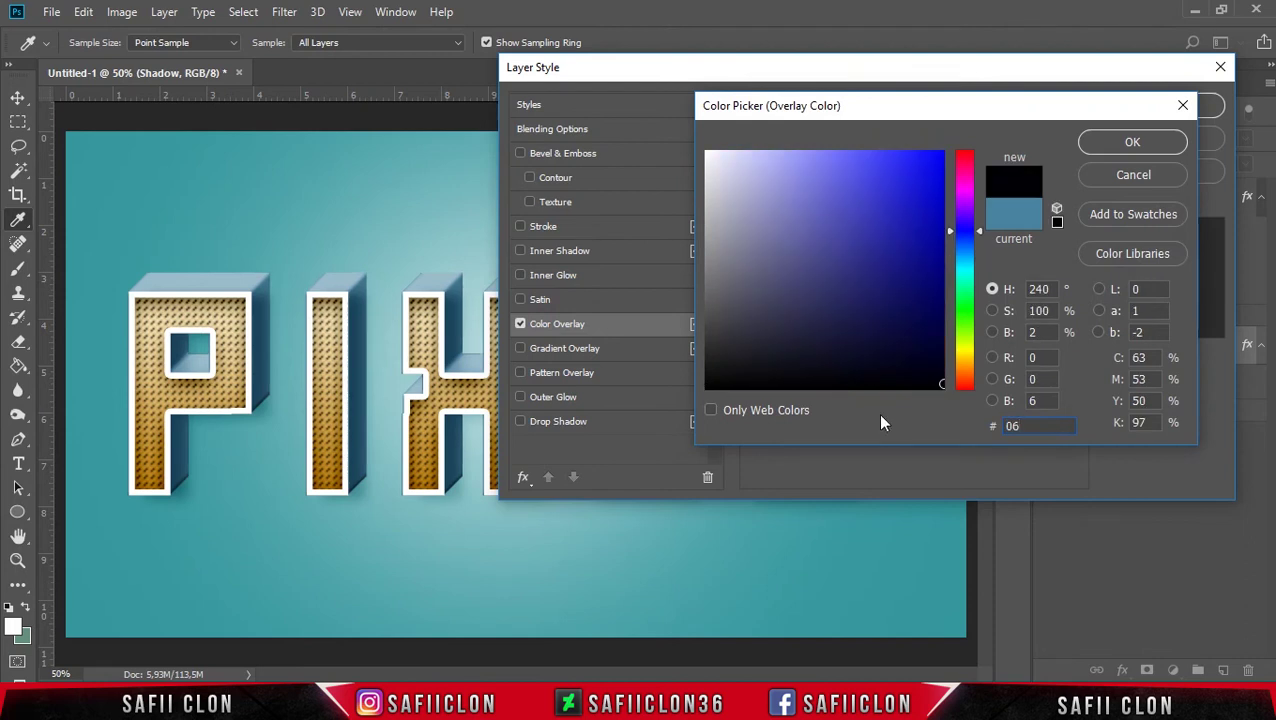
type("0d17")
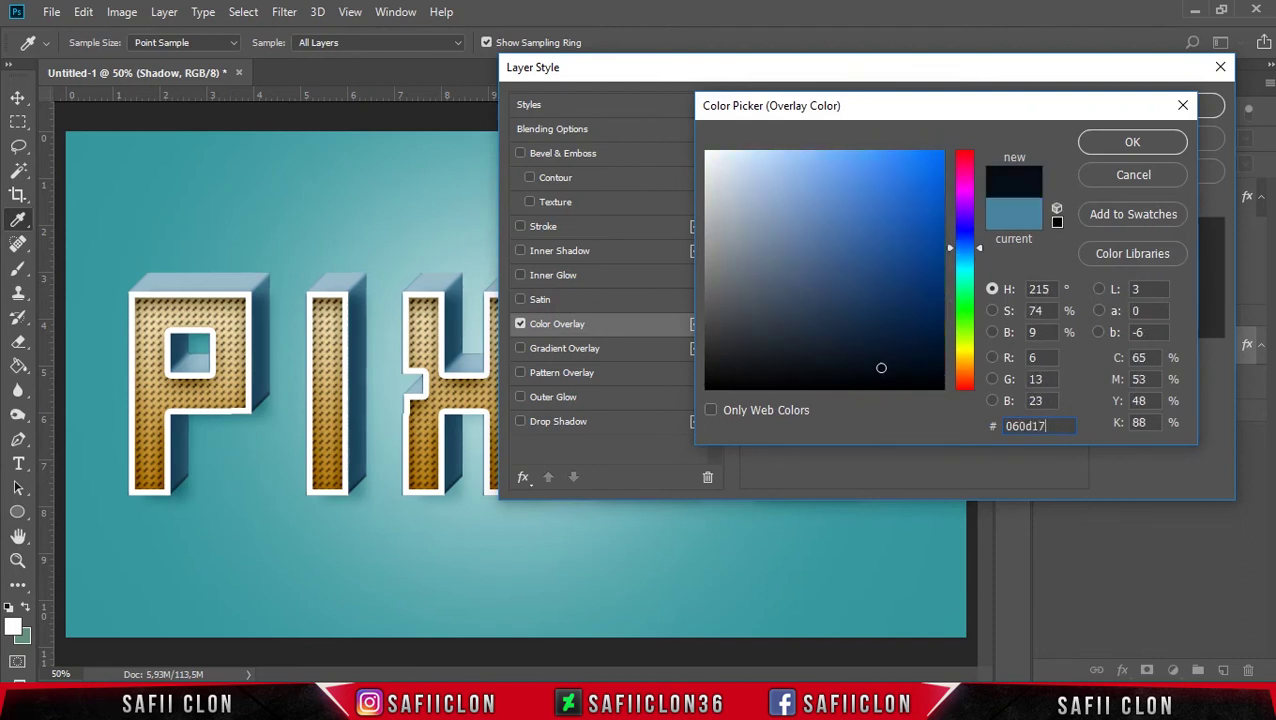
left_click(1132, 144)
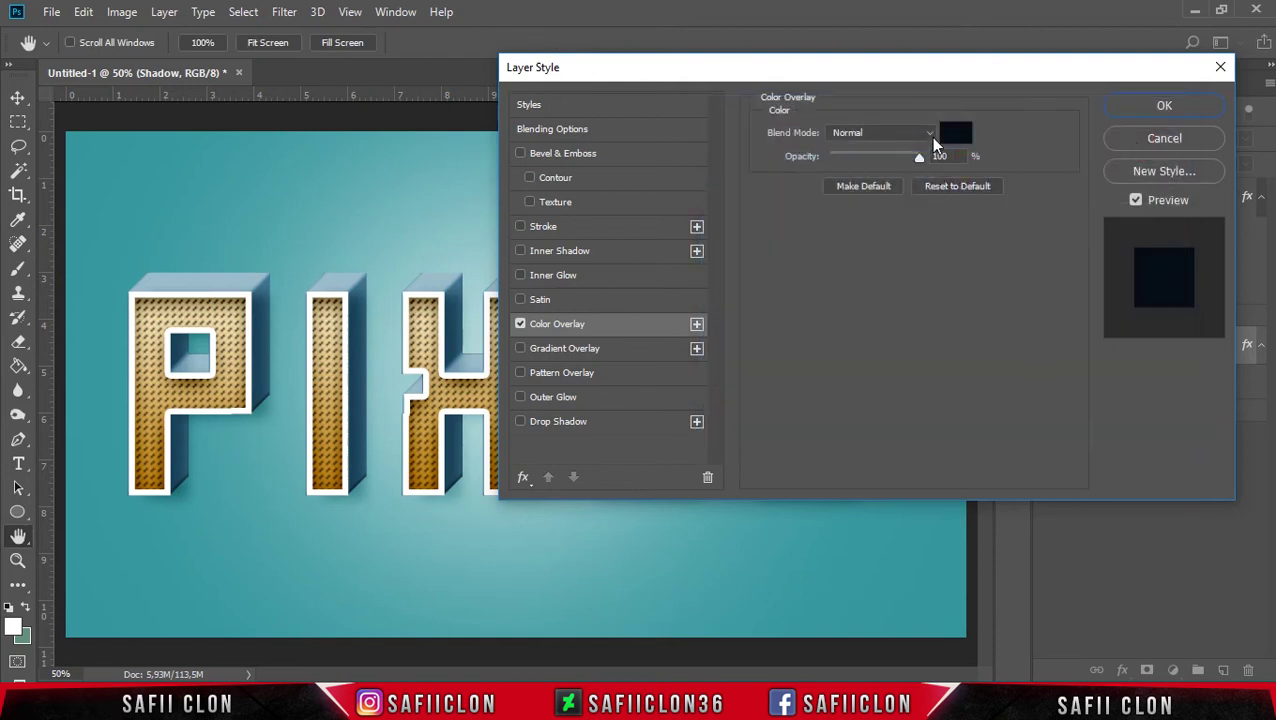
left_click(930, 136)
left_click(926, 148)
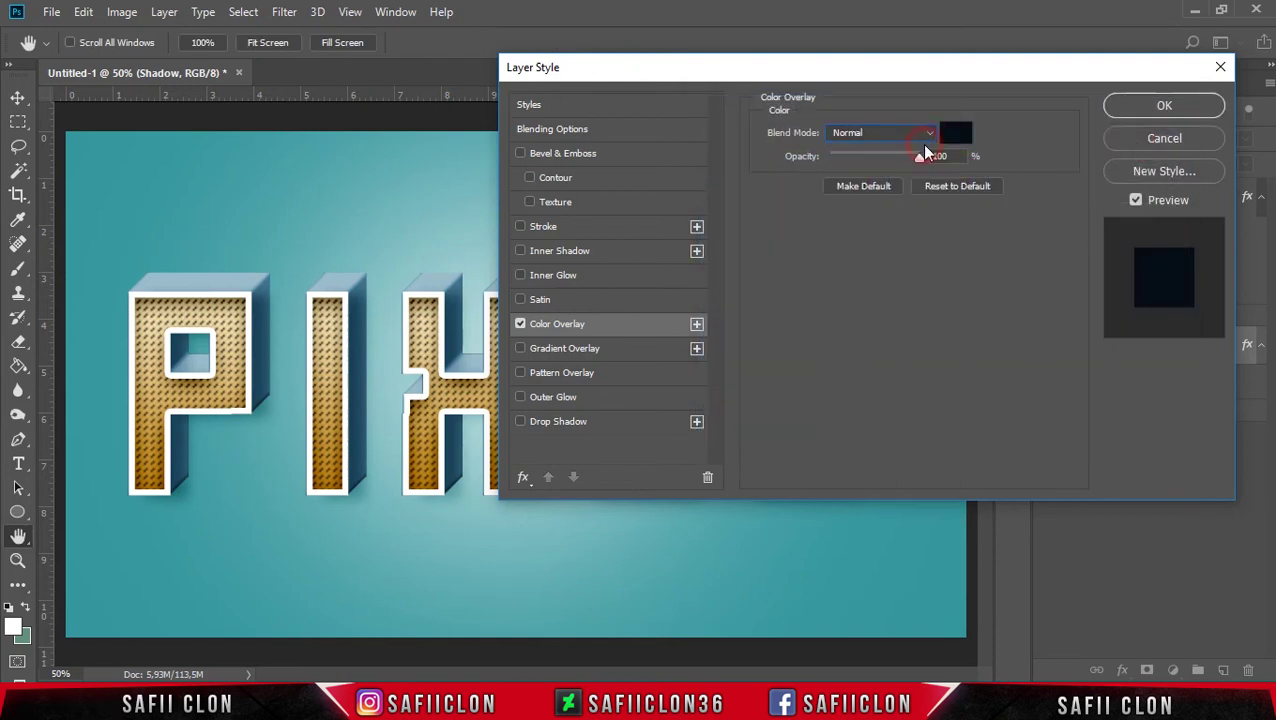
left_click(1146, 108)
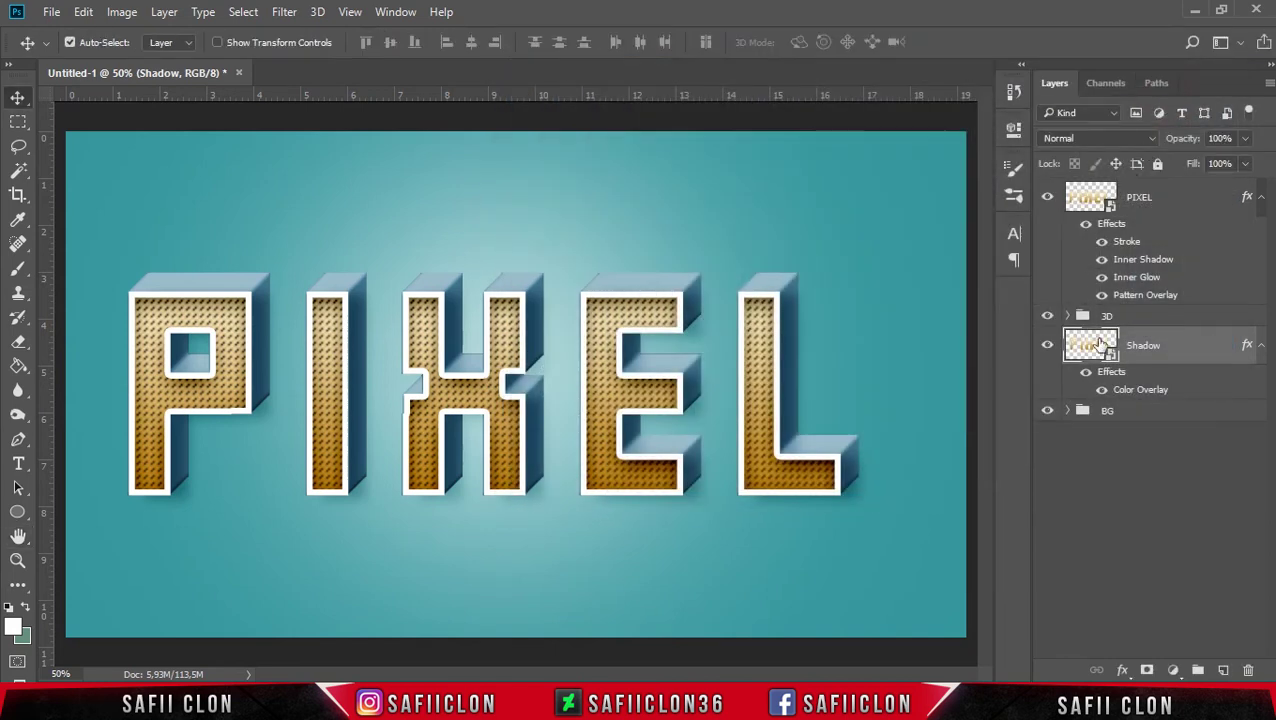
Apply Filter > Blur > Motion Blur to the Shadow layer with angle 34° and distance 46 px
left_click(1183, 345)
left_click(285, 12)
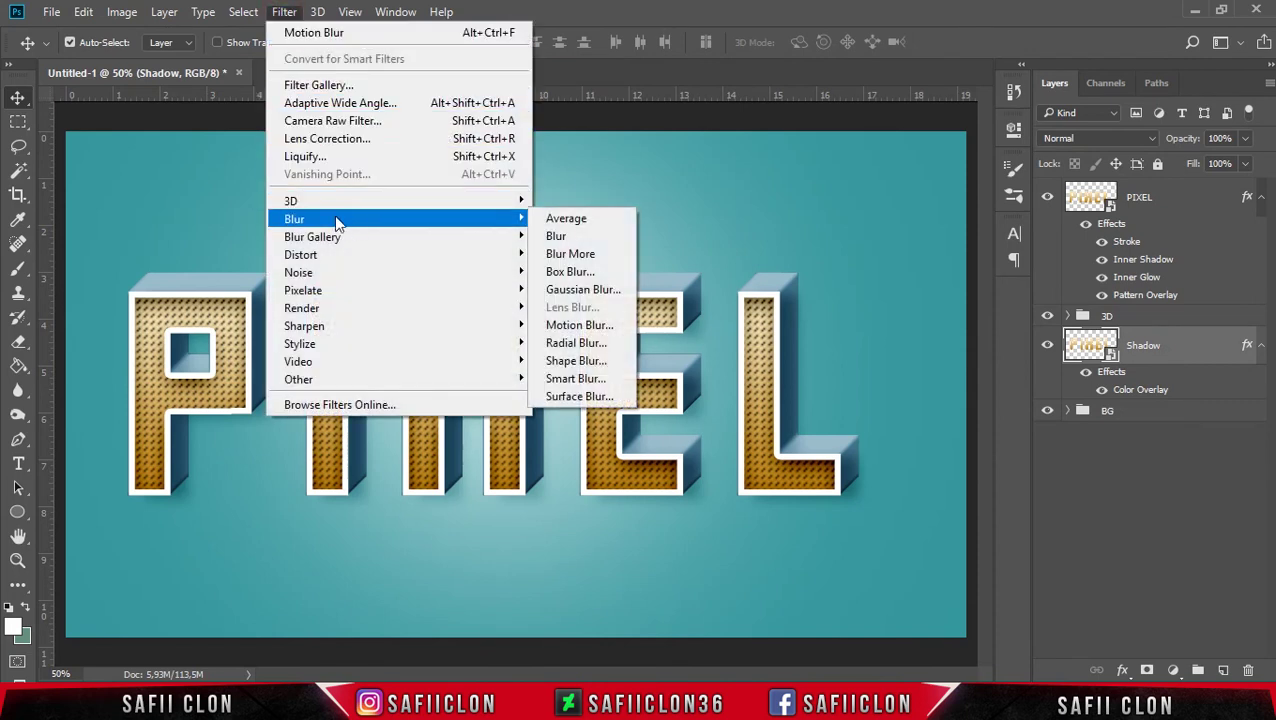
mouse_move(294, 218)
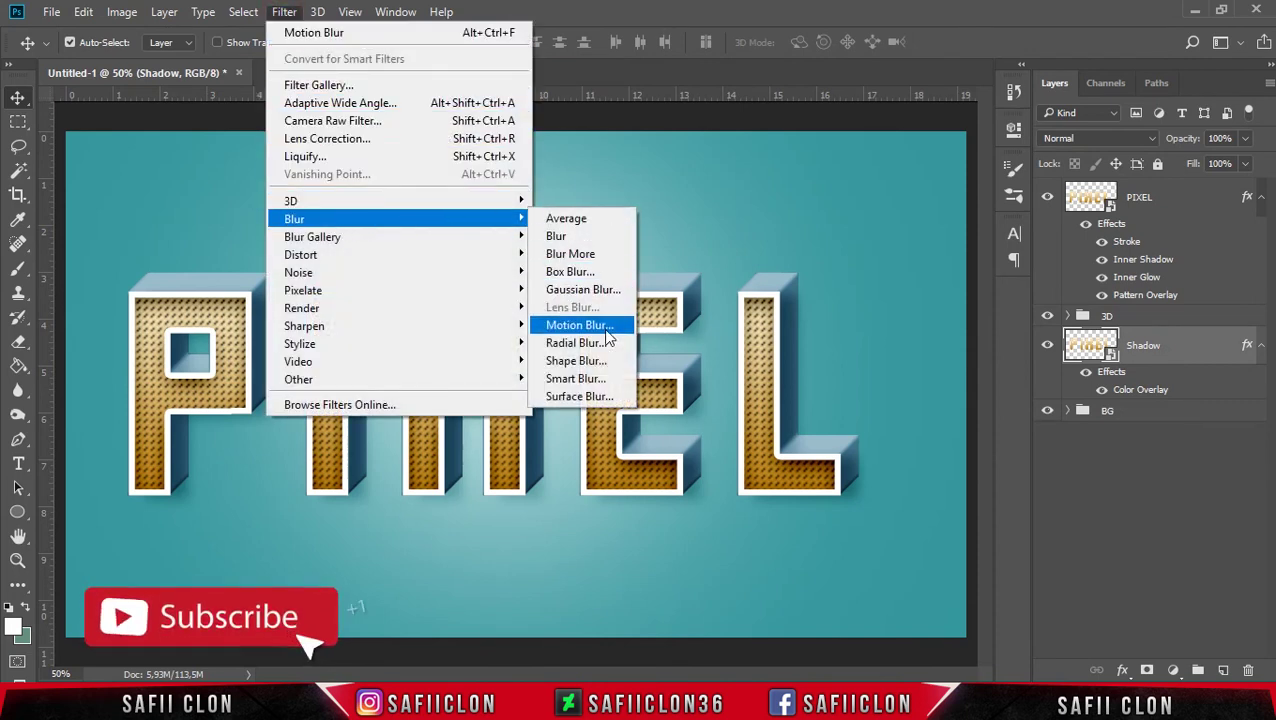
left_click(595, 328)
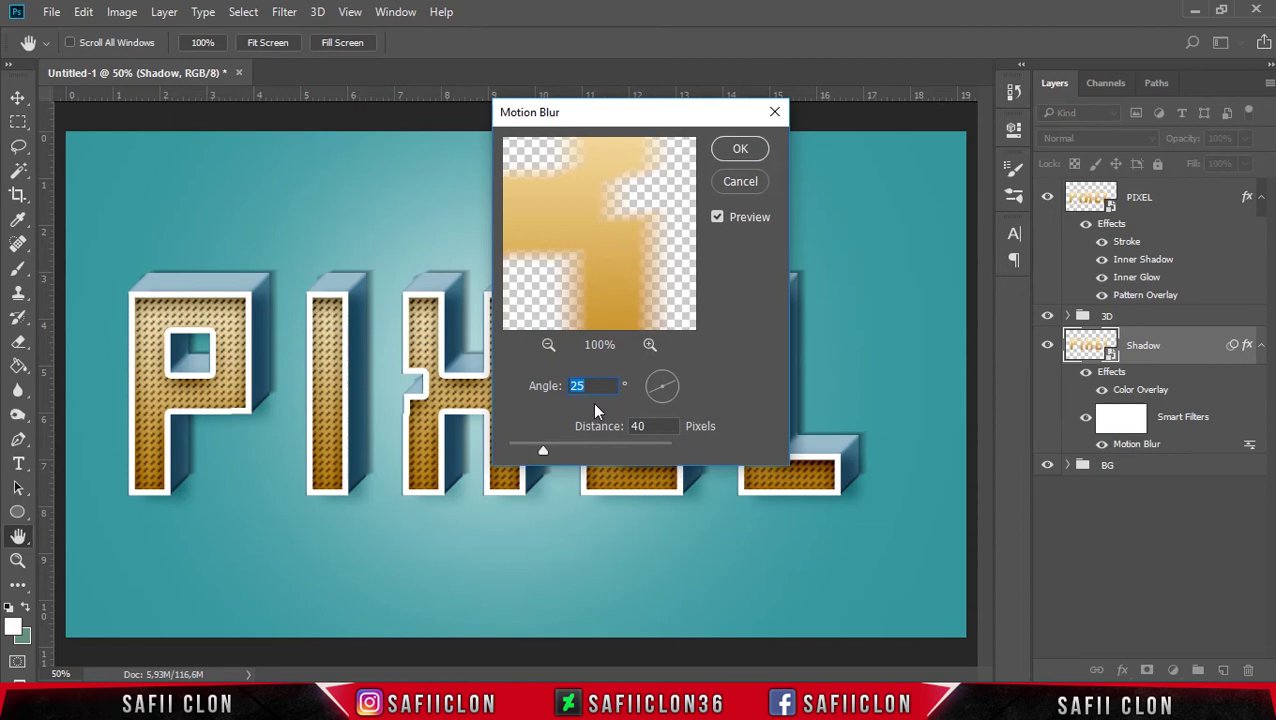
left_click(673, 382)
left_click_drag(673, 382, 672, 378)
left_click_drag(542, 451, 549, 451)
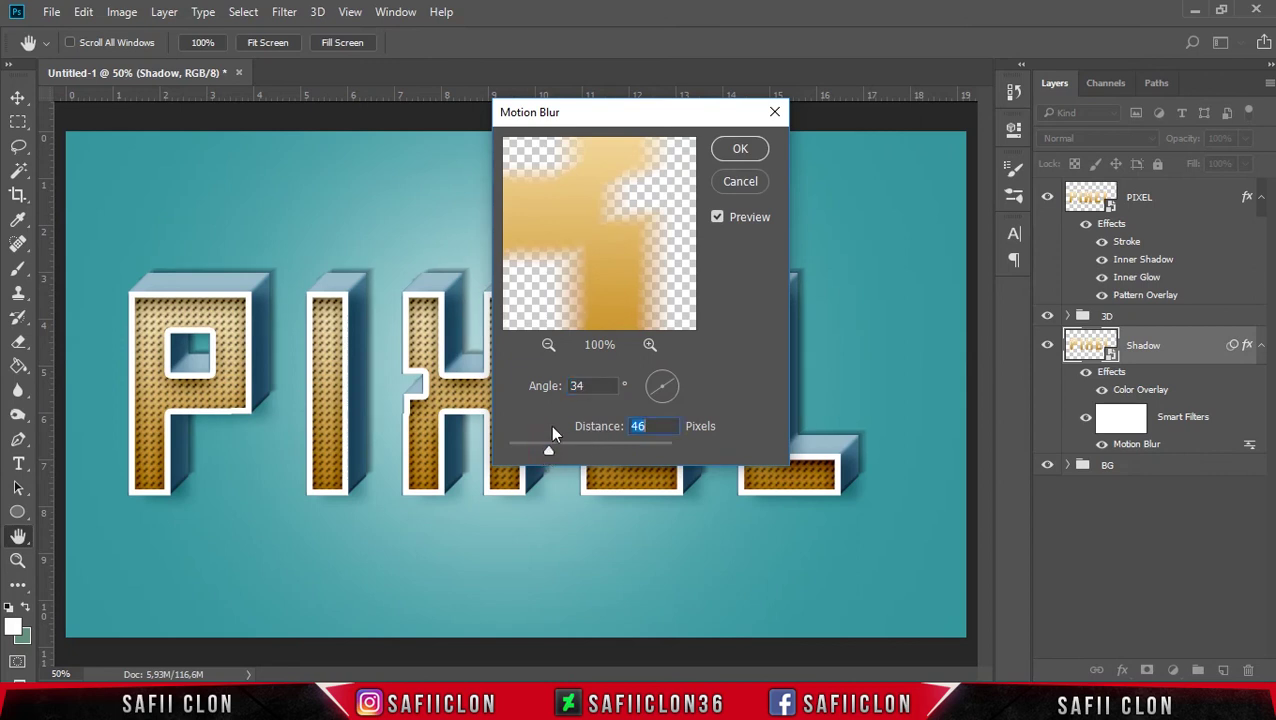
left_click(738, 150)
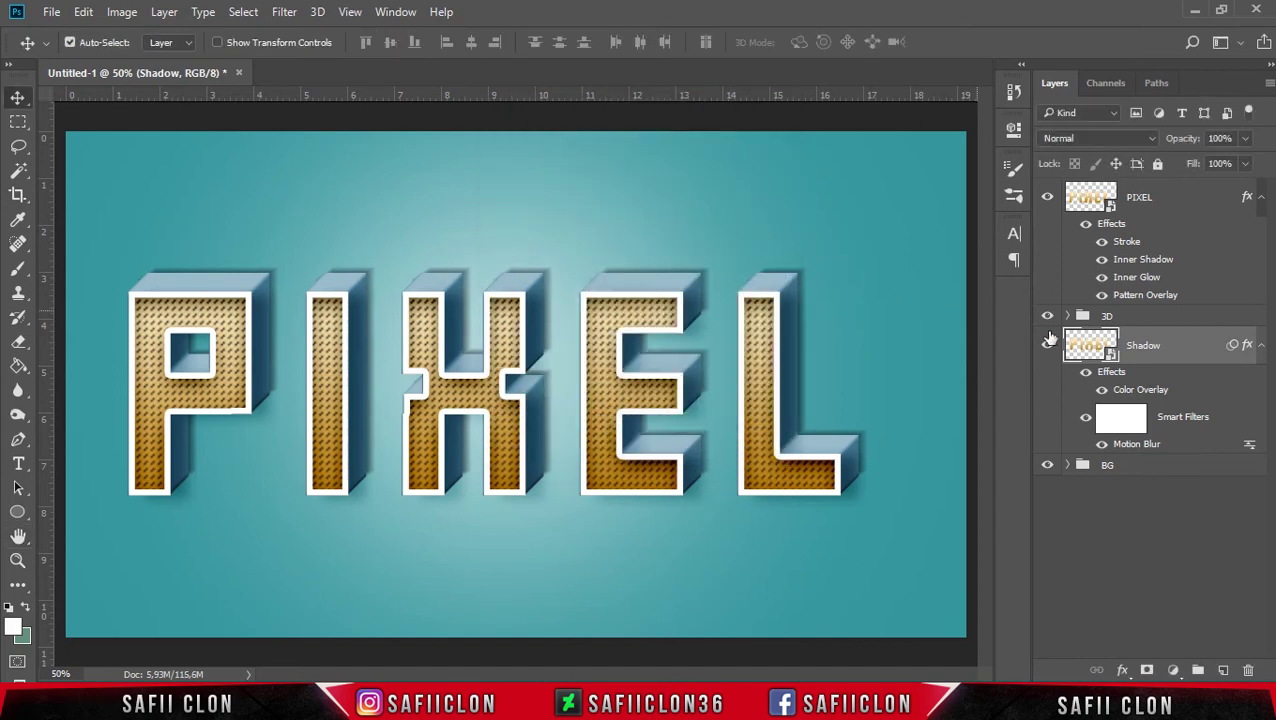
Duplicate the Shadow layer as Shadow copy and rasterize the copy, baking in its Motion Blur
right_click(1187, 355)
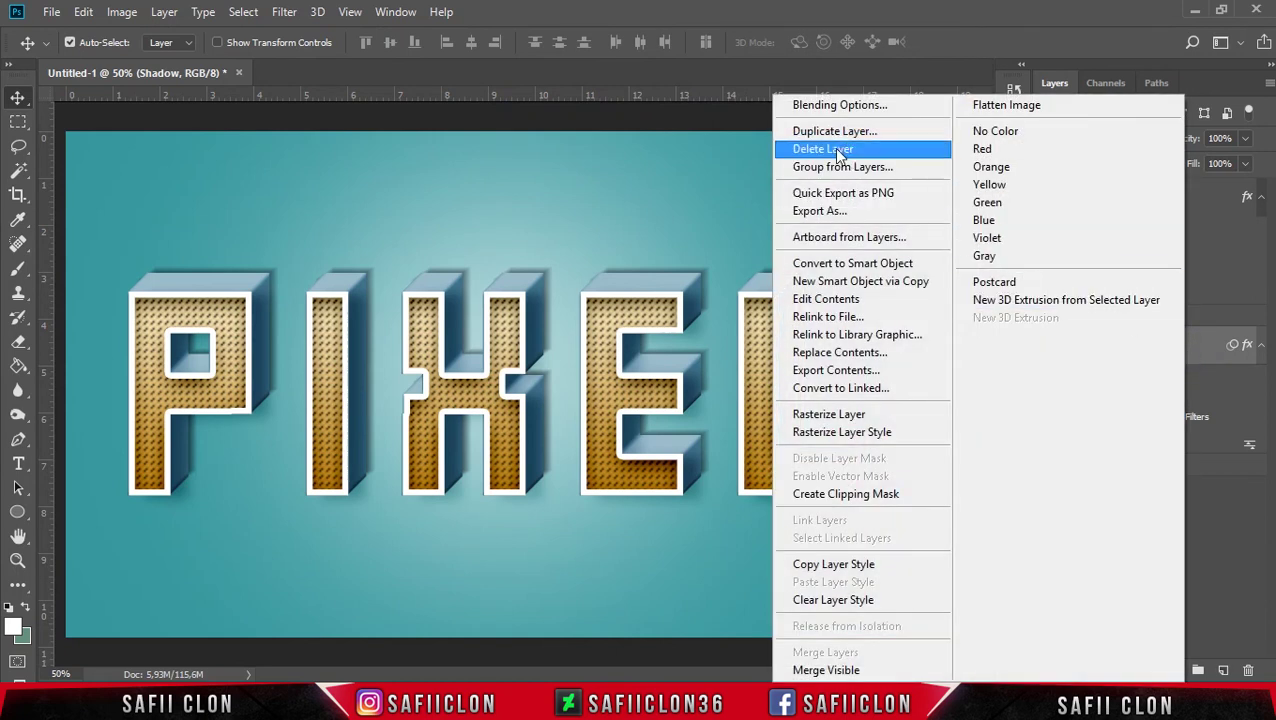
left_click(847, 137)
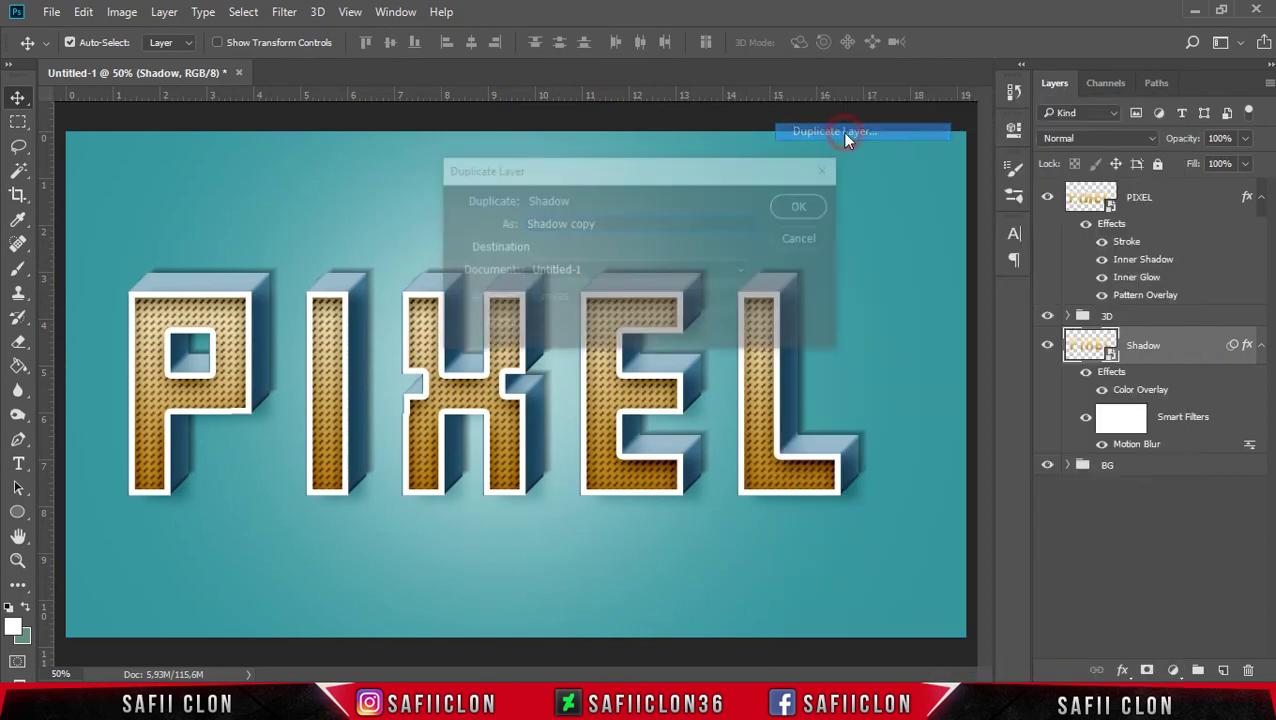
left_click(802, 208)
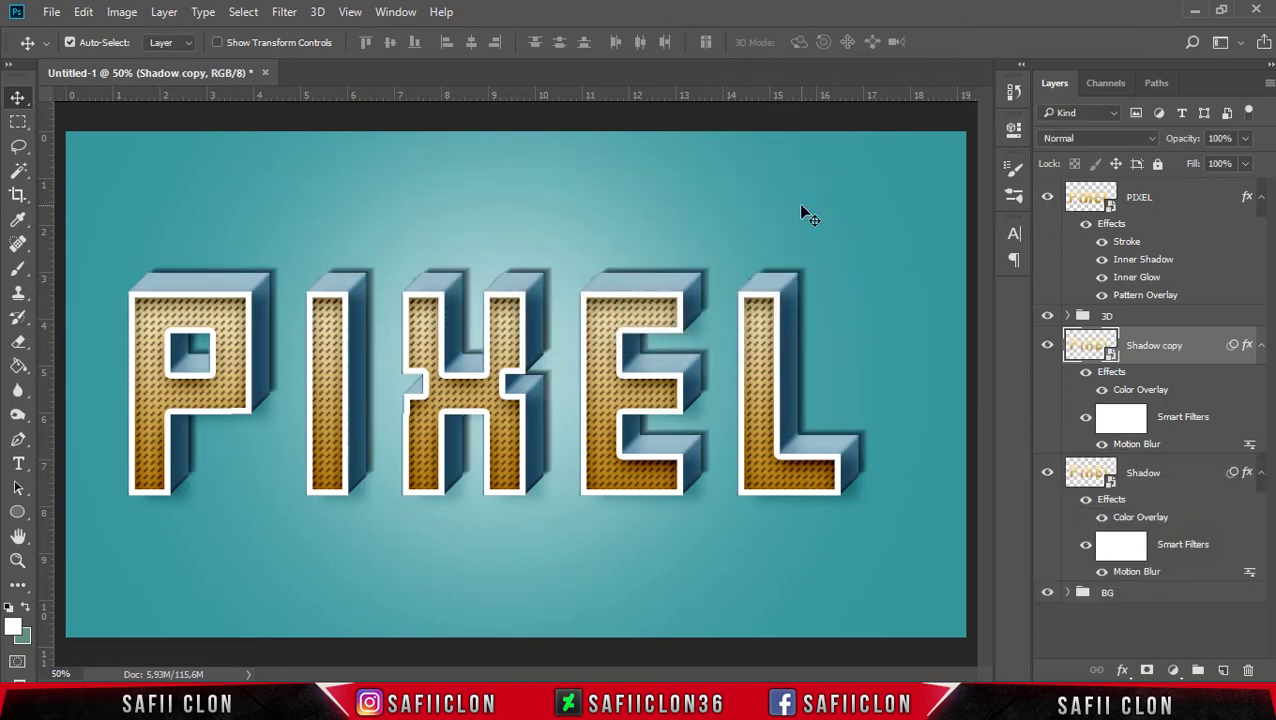
right_click(1165, 350)
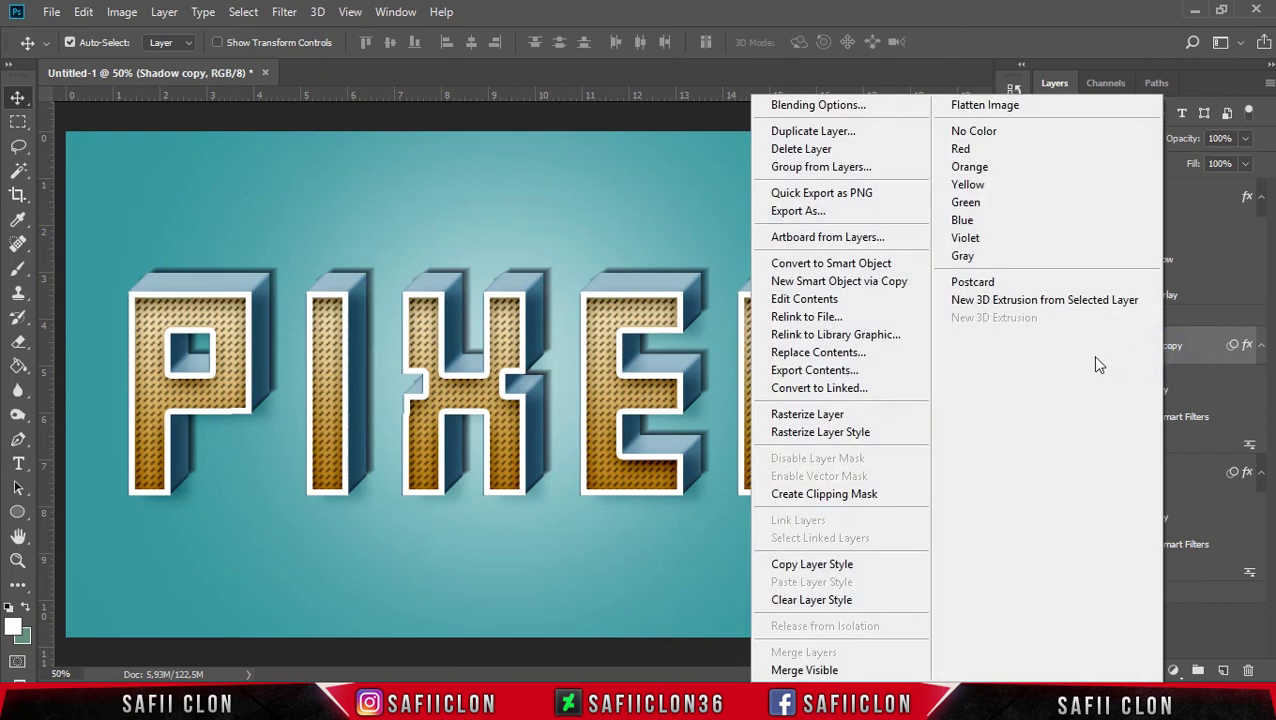
left_click(840, 415)
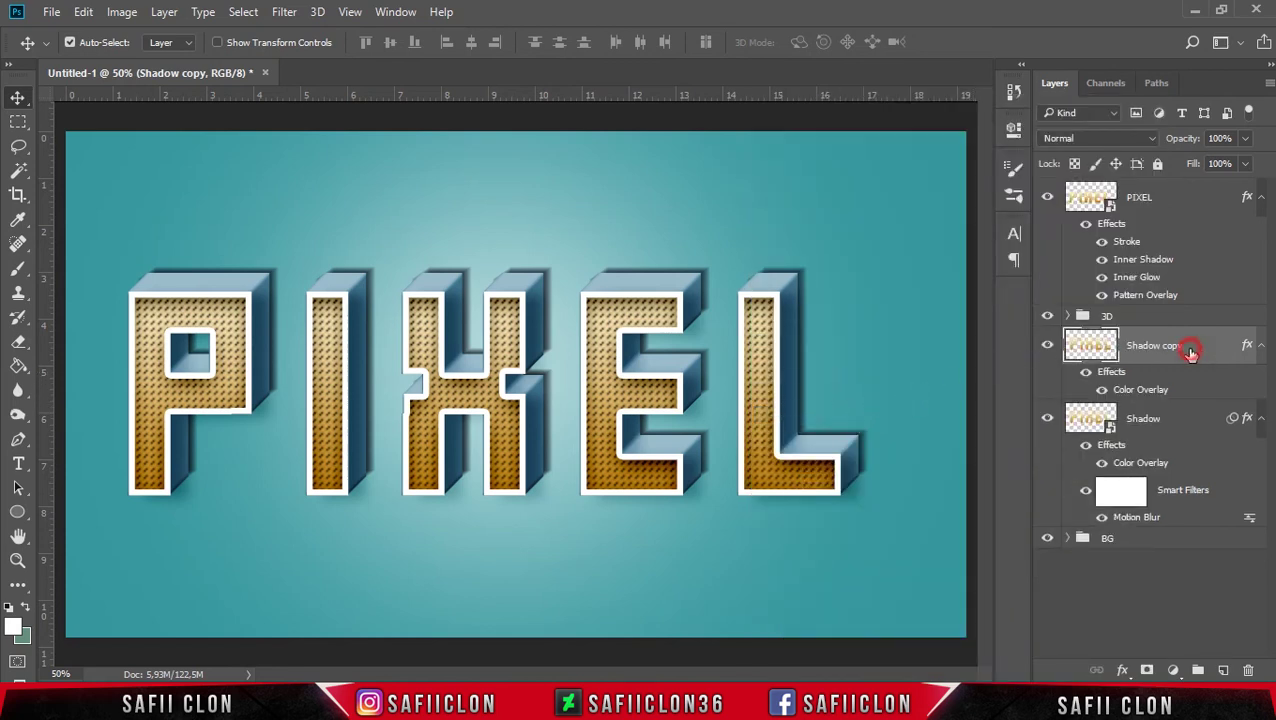
Nudge Shadow copy 2 px down and 2 px left with Free Transform, then commit
key("ctrl+t")
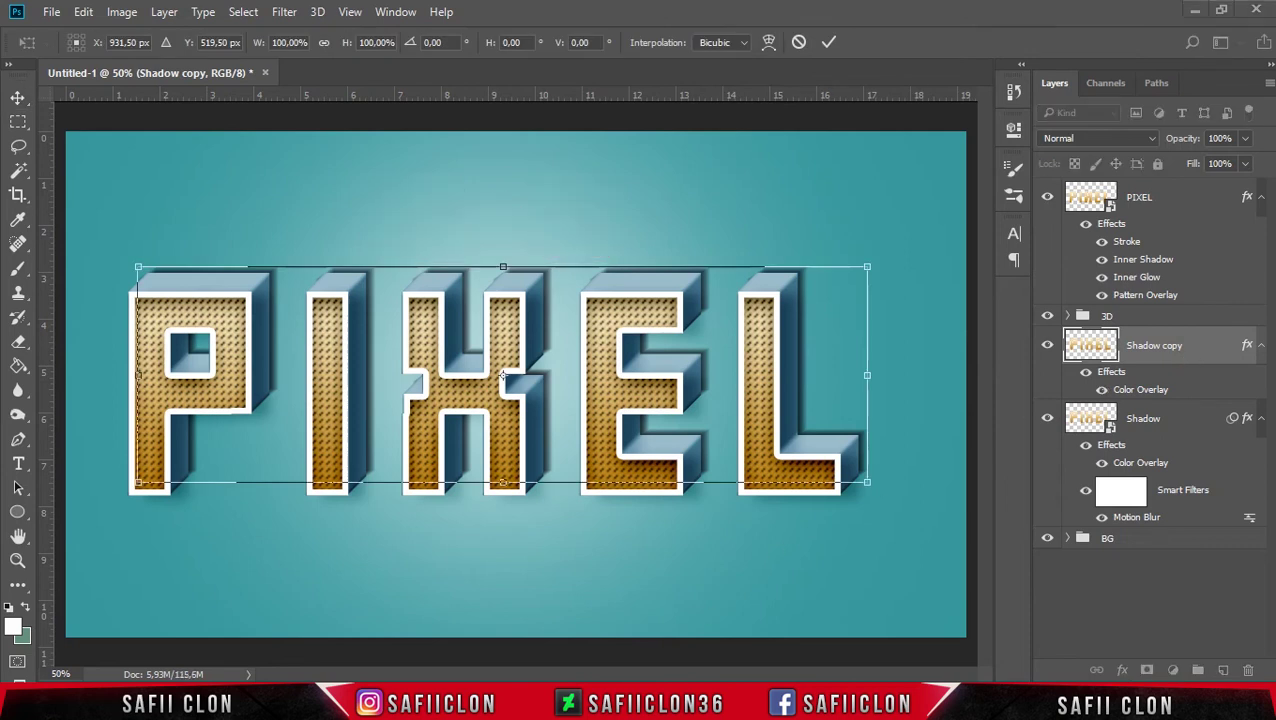
key("ctrl+super+o")
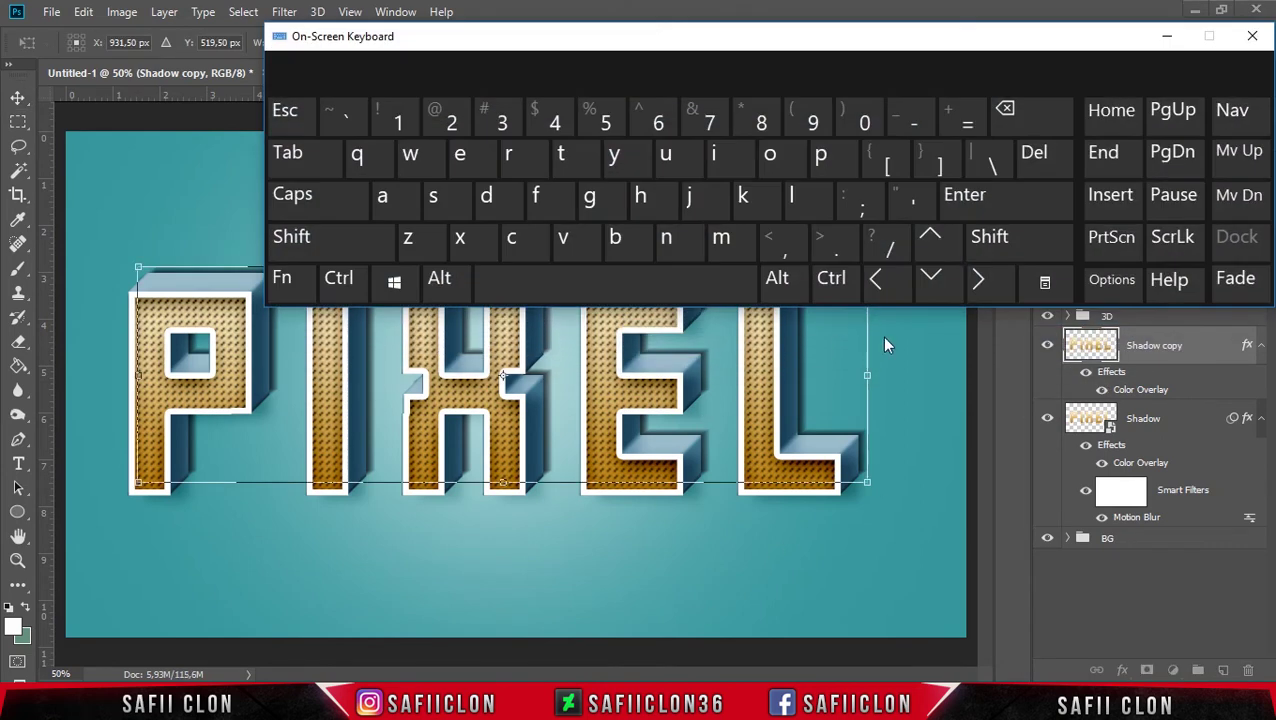
left_click(931, 285)
left_click(935, 287)
left_click(935, 287)
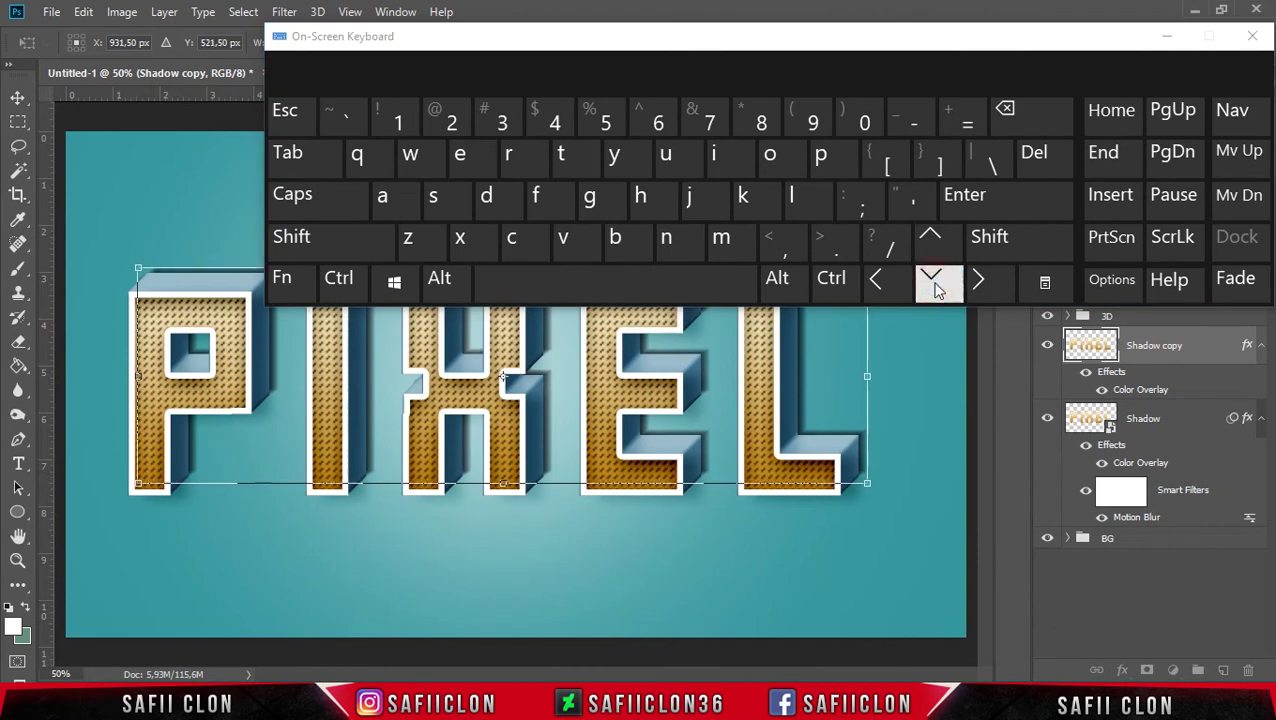
left_click(895, 287)
left_click(895, 287)
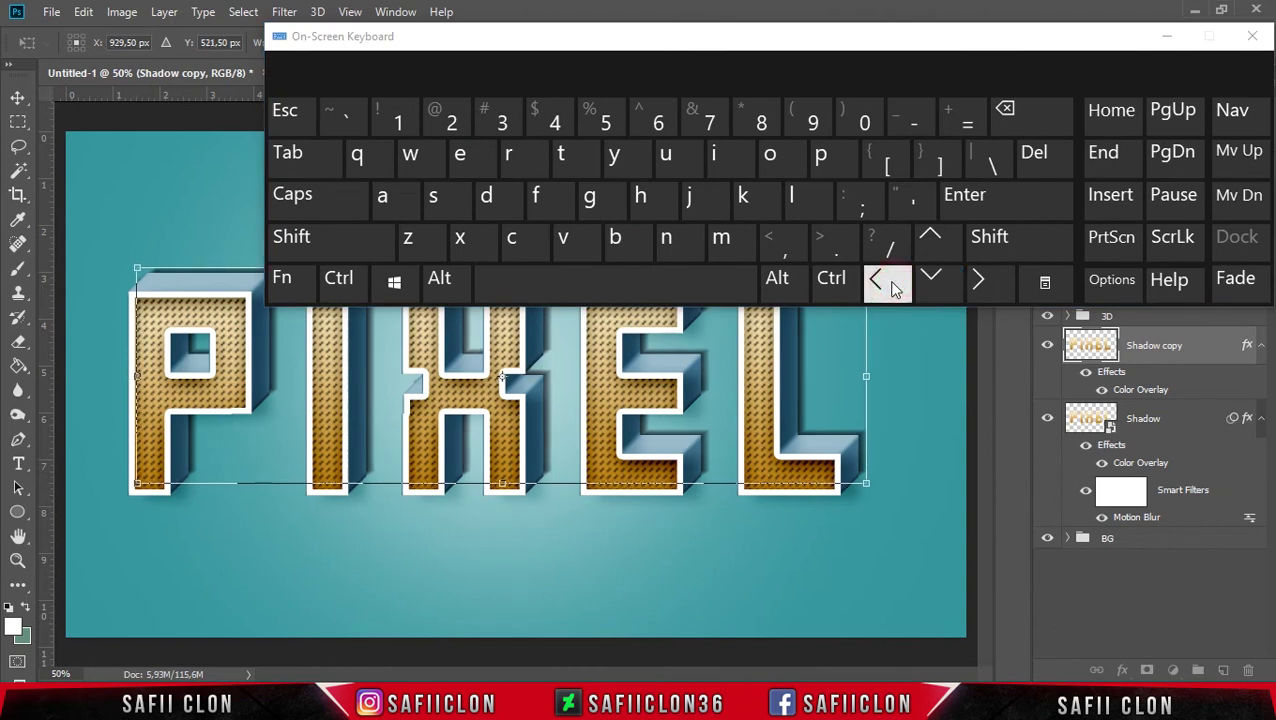
left_click(1166, 40)
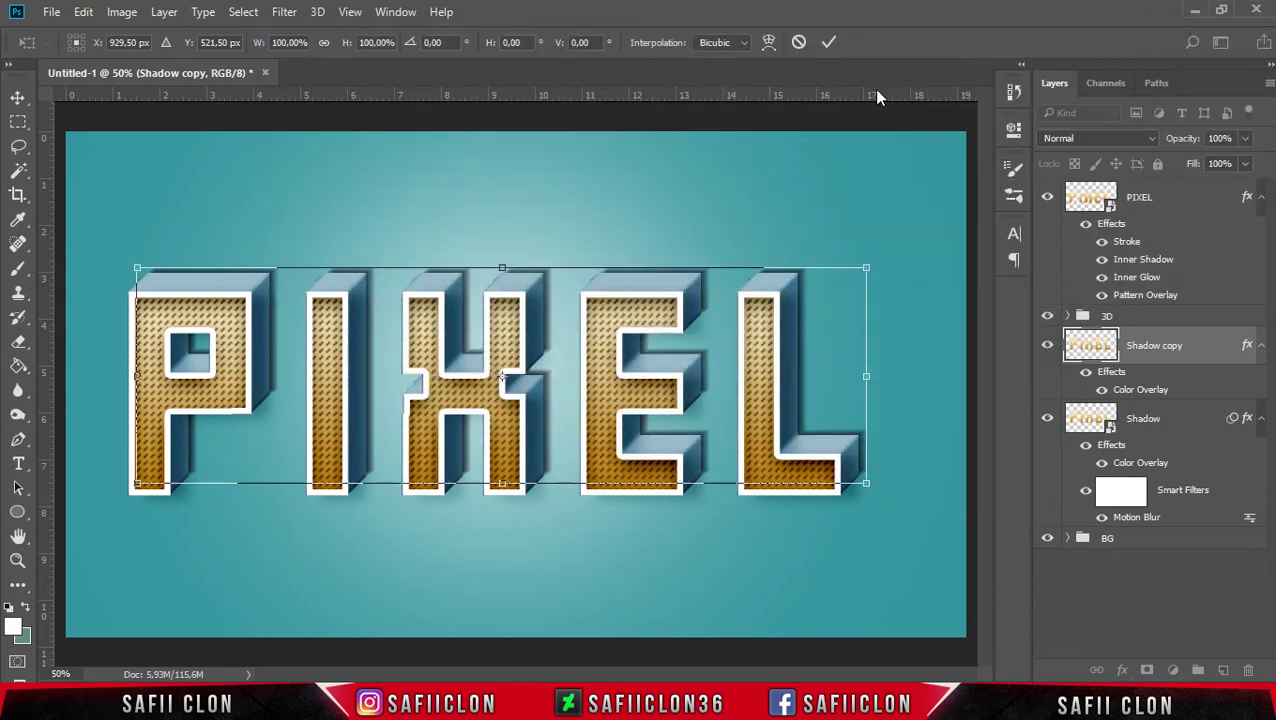
left_click(829, 43)
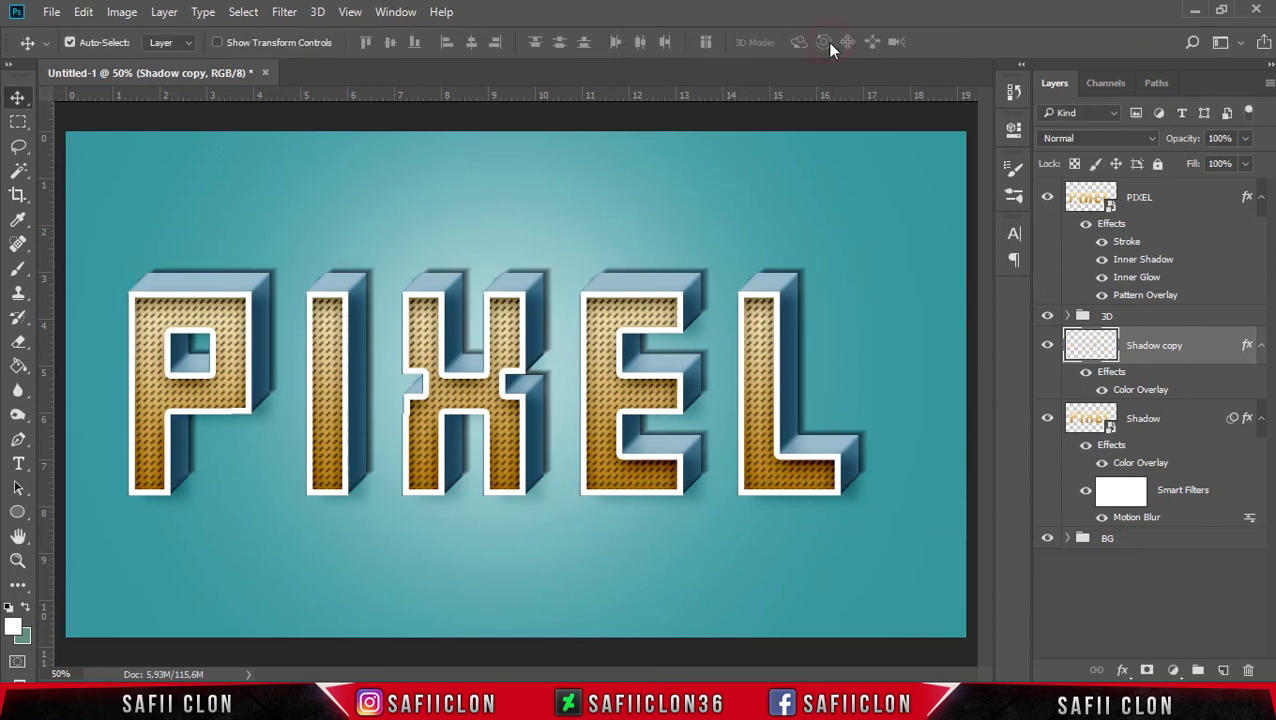
Delete the Shadow copy layer and collapse the Shadow layer's effects list
left_click(1192, 341)
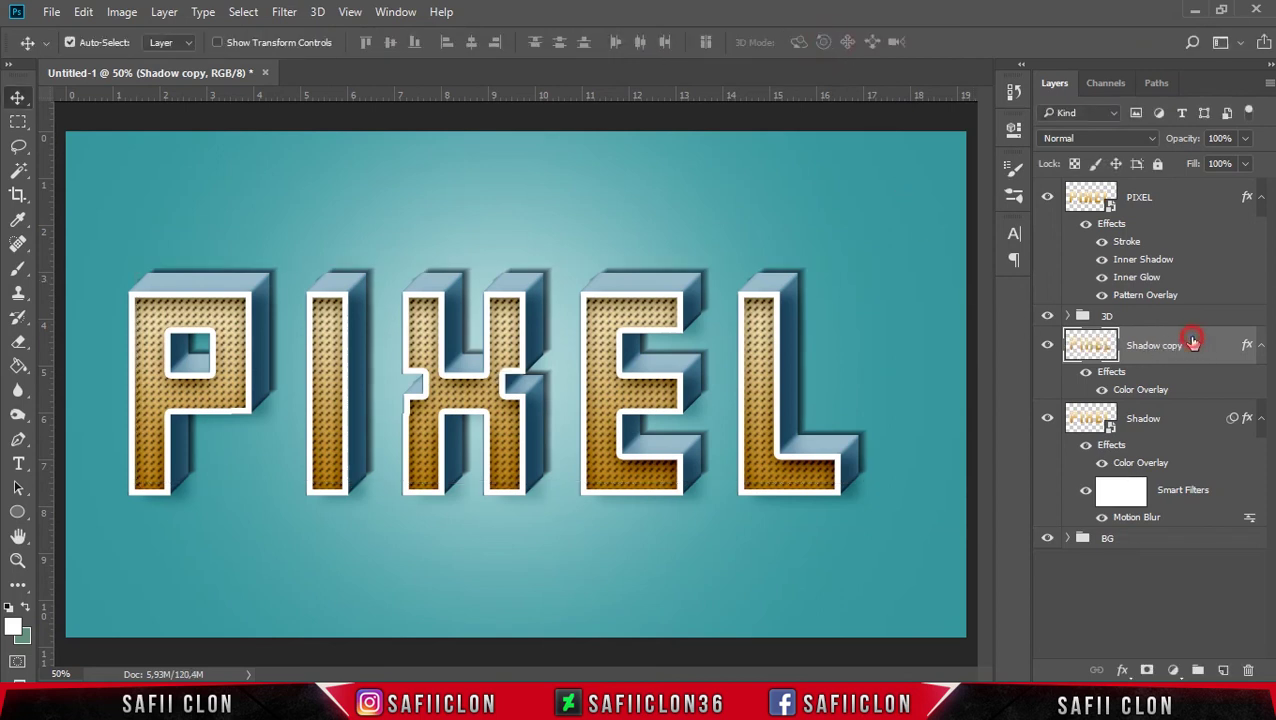
right_click(1193, 344)
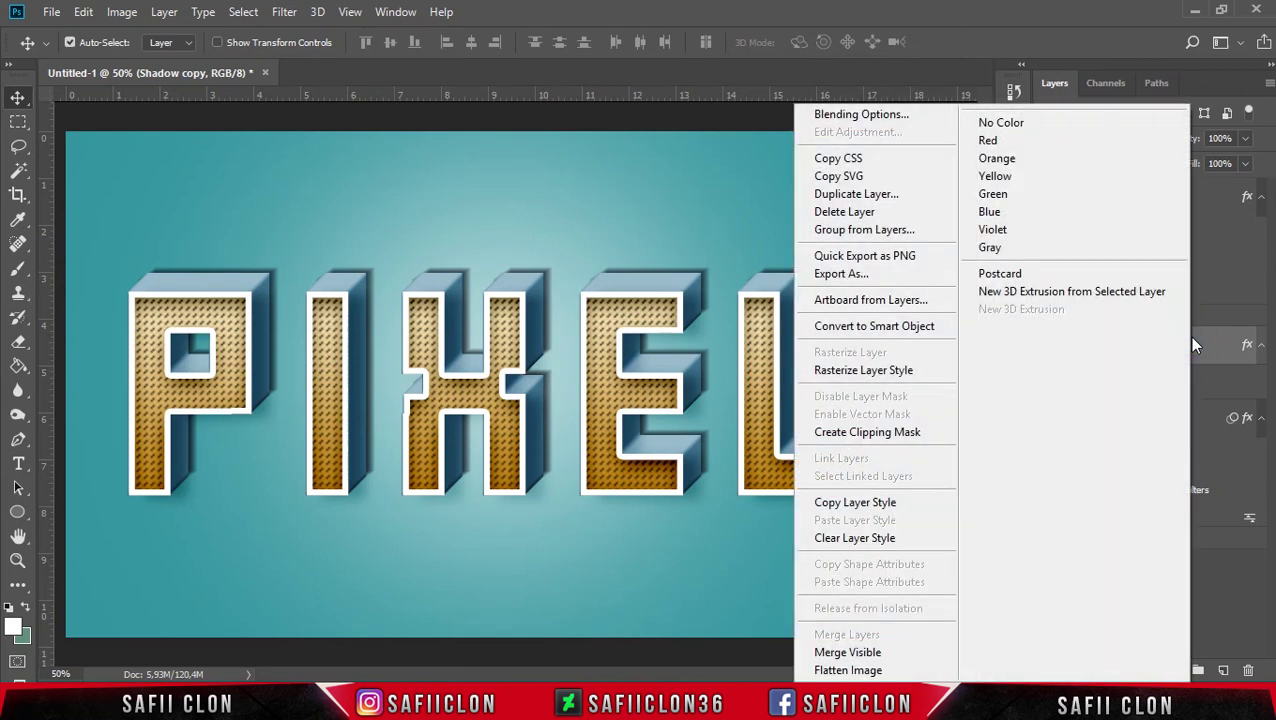
left_click(866, 214)
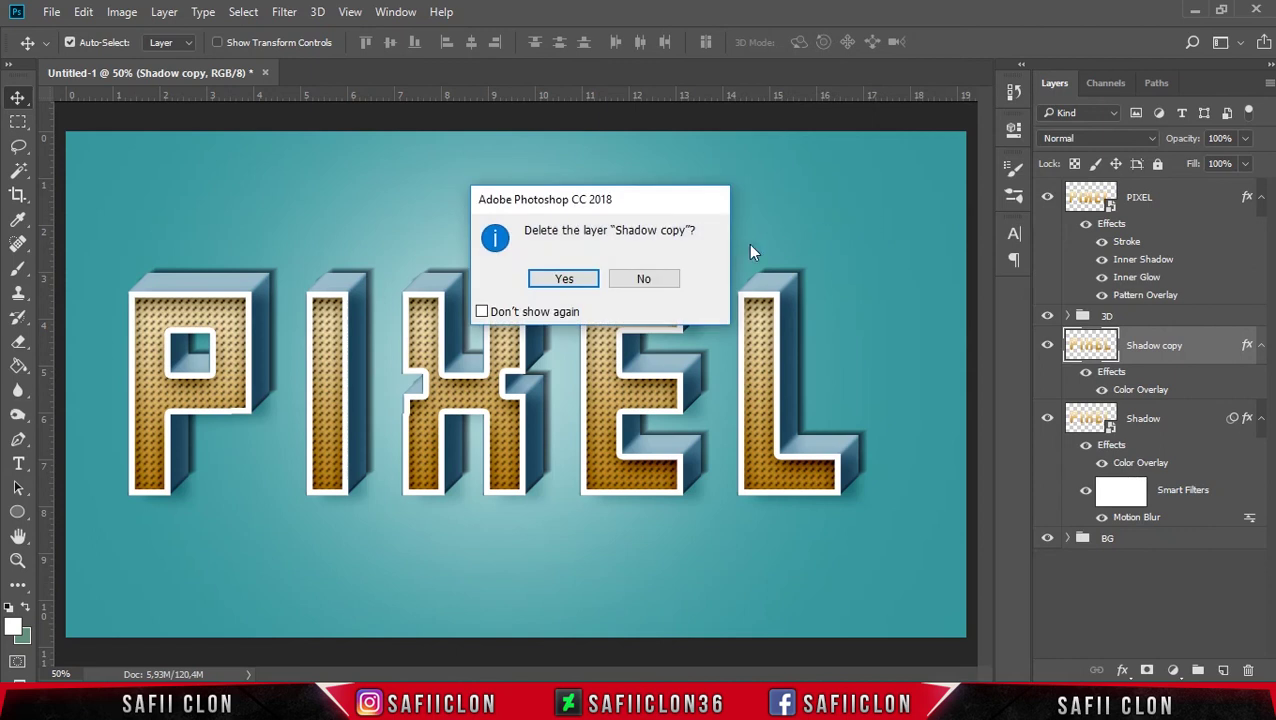
left_click(564, 279)
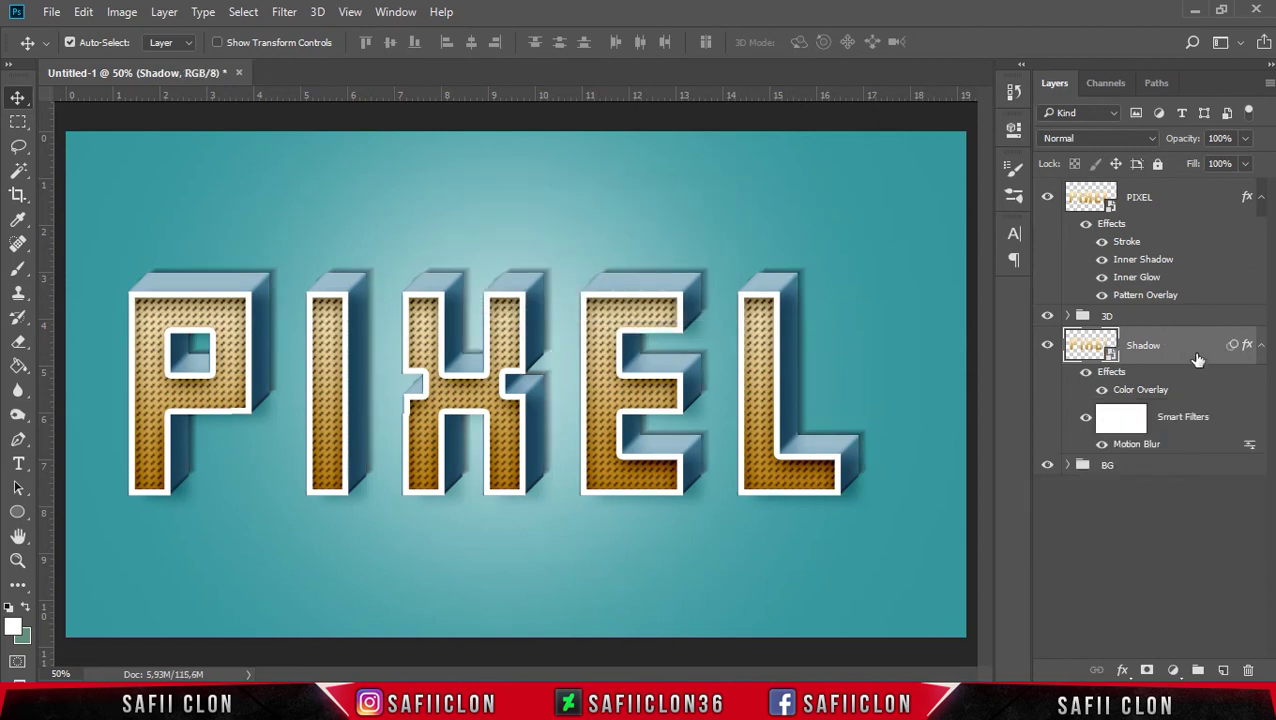
left_click(1259, 348)
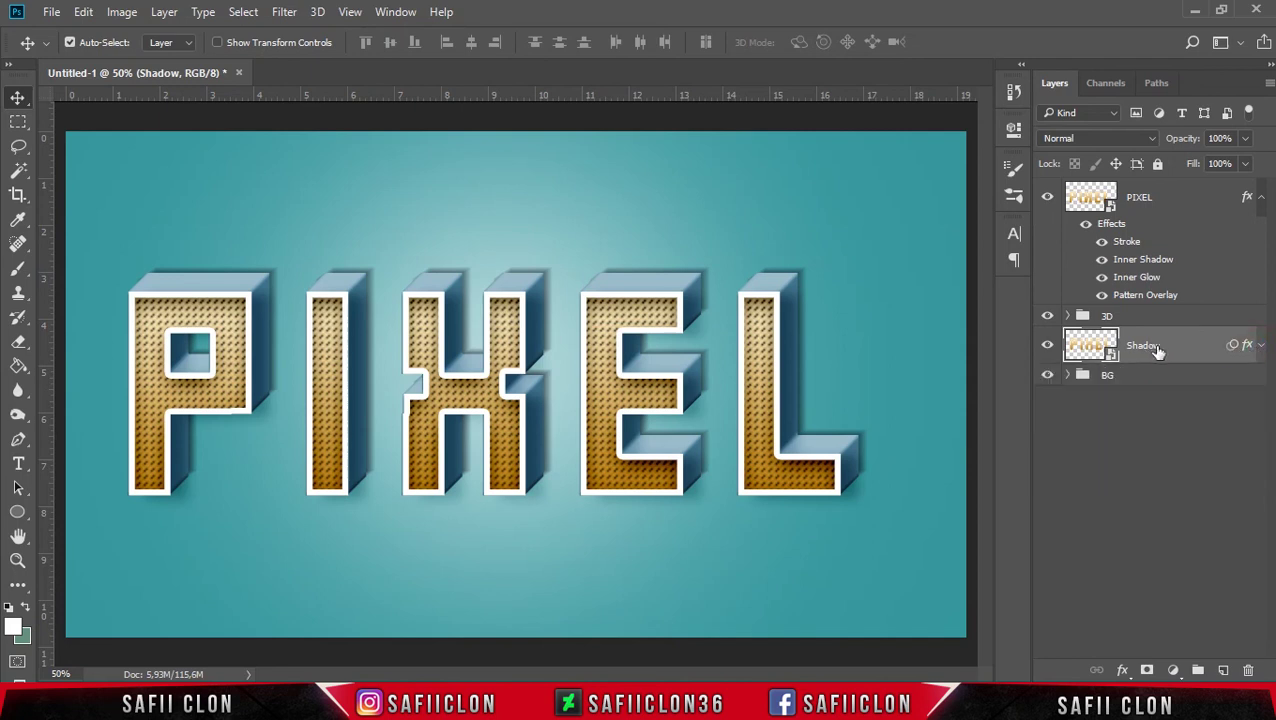
key("ctrl+shift+alt+t")
key("ctrl+shift+alt+t")
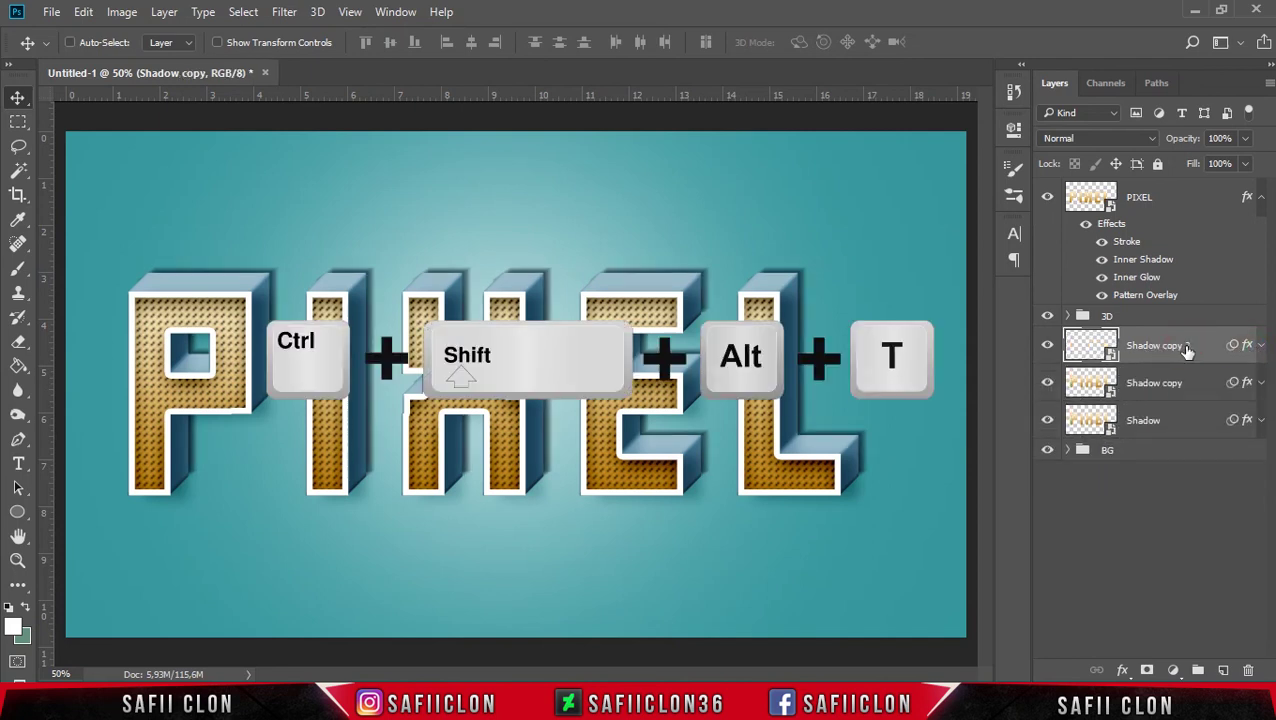
key("ctrl+shift+alt+t")
key("ctrl+shift+alt+t")
key("ctrl+shift+alt+t")
key("ctrl+shift+alt+t")
key("ctrl+shift+alt+t")
key("ctrl+shift+alt+t")
key("ctrl+shift+alt+t")
key("ctrl+shift+alt+t")
key("ctrl+shift+alt+t")
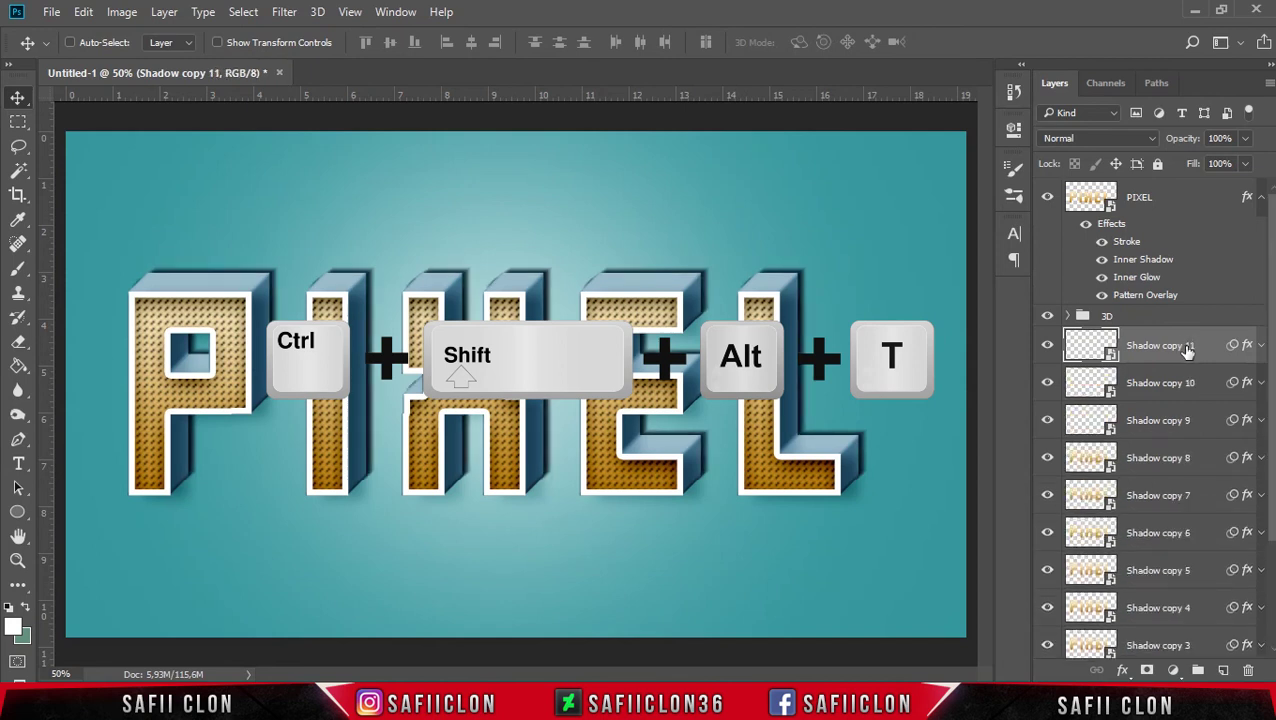
key("ctrl+shift+alt+t")
key("ctrl+shift+alt+t")
key("ctrl+shift+alt+t")
key("ctrl+shift+alt+t")
key("ctrl+shift+alt+t")
key("ctrl+shift+alt+t")
key("ctrl+shift+alt+t")
key("ctrl+shift+alt+t")
key("ctrl+shift+alt+t")
key("ctrl+shift+alt+t")
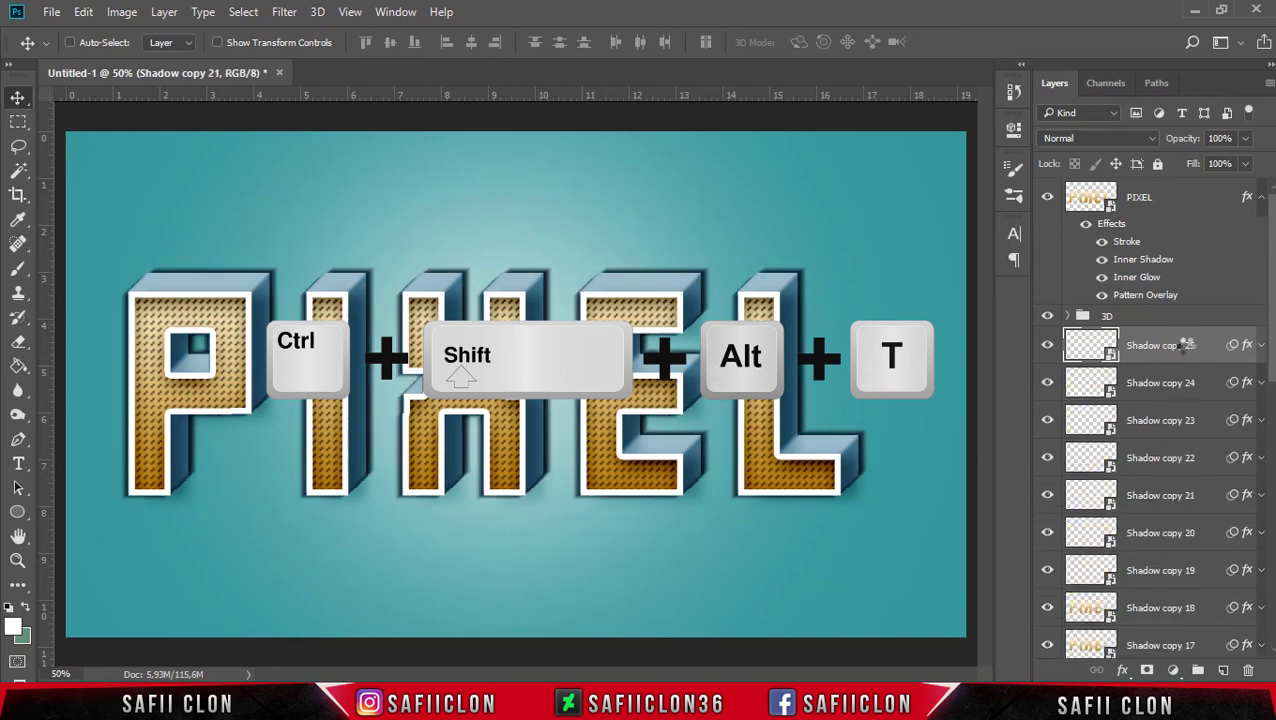
key("ctrl+shift+alt+t")
key("ctrl+shift+alt+t")
key("ctrl+shift+alt+t")
key("ctrl+shift+alt+t")
key("ctrl+shift+alt+t")
key("ctrl+shift+alt+t")
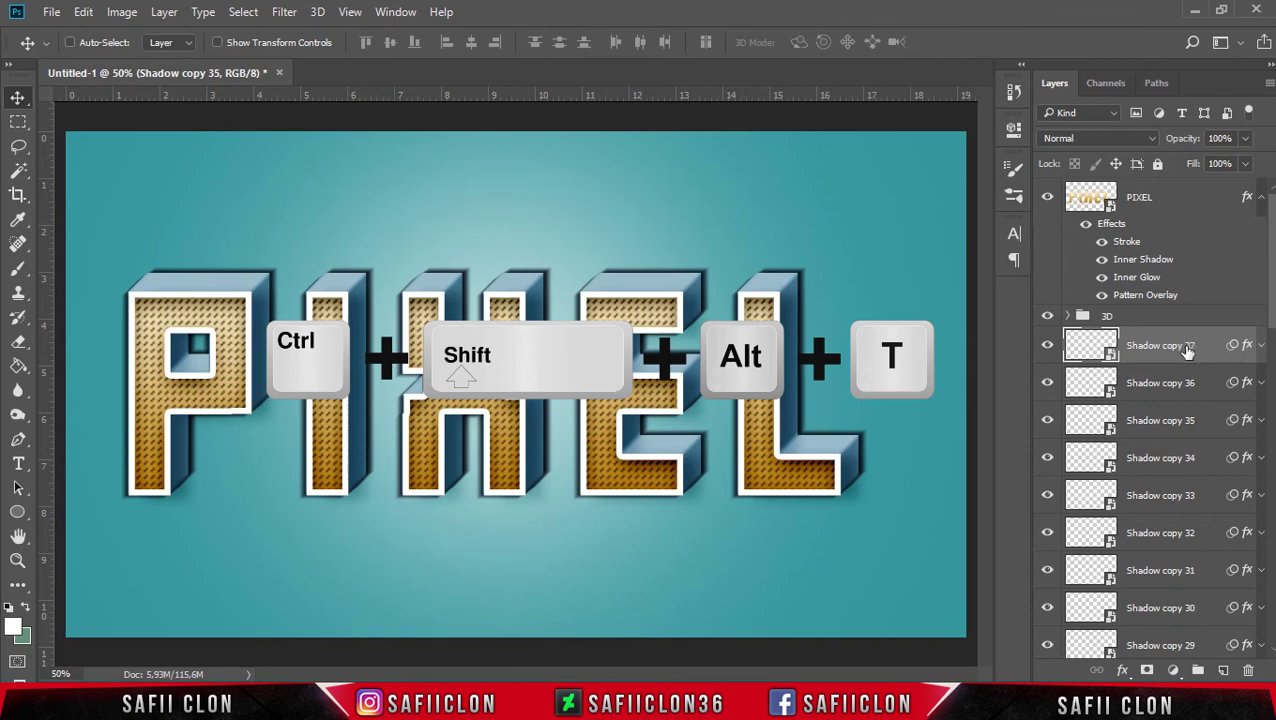
key("ctrl+shift+alt+t")
key("ctrl+shift+alt+t")
key("ctrl+shift+alt+t")
key("ctrl+shift+alt+t")
key("ctrl+shift+alt+t")
key("ctrl+shift+alt+t")
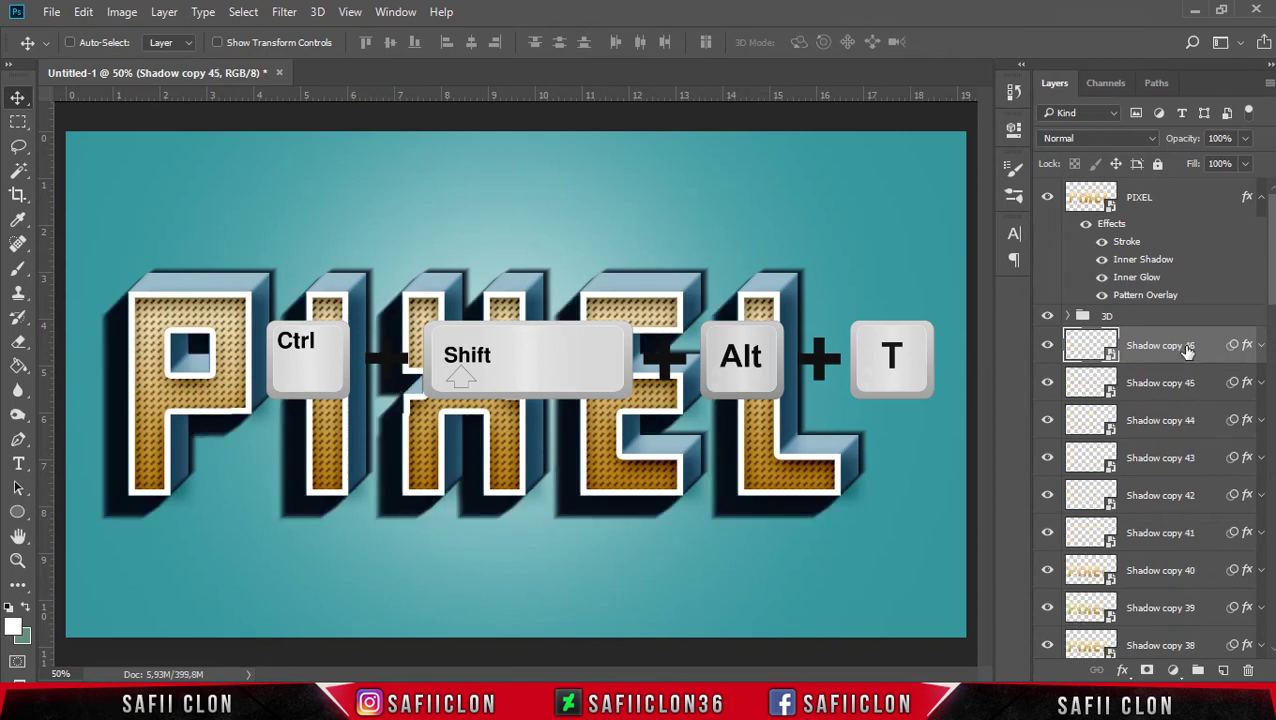
key("ctrl+shift+alt+t")
key("ctrl+shift+alt+t")
key("ctrl+shift+alt+t")
key("ctrl+shift+alt+t")
key("ctrl+shift+alt+t")
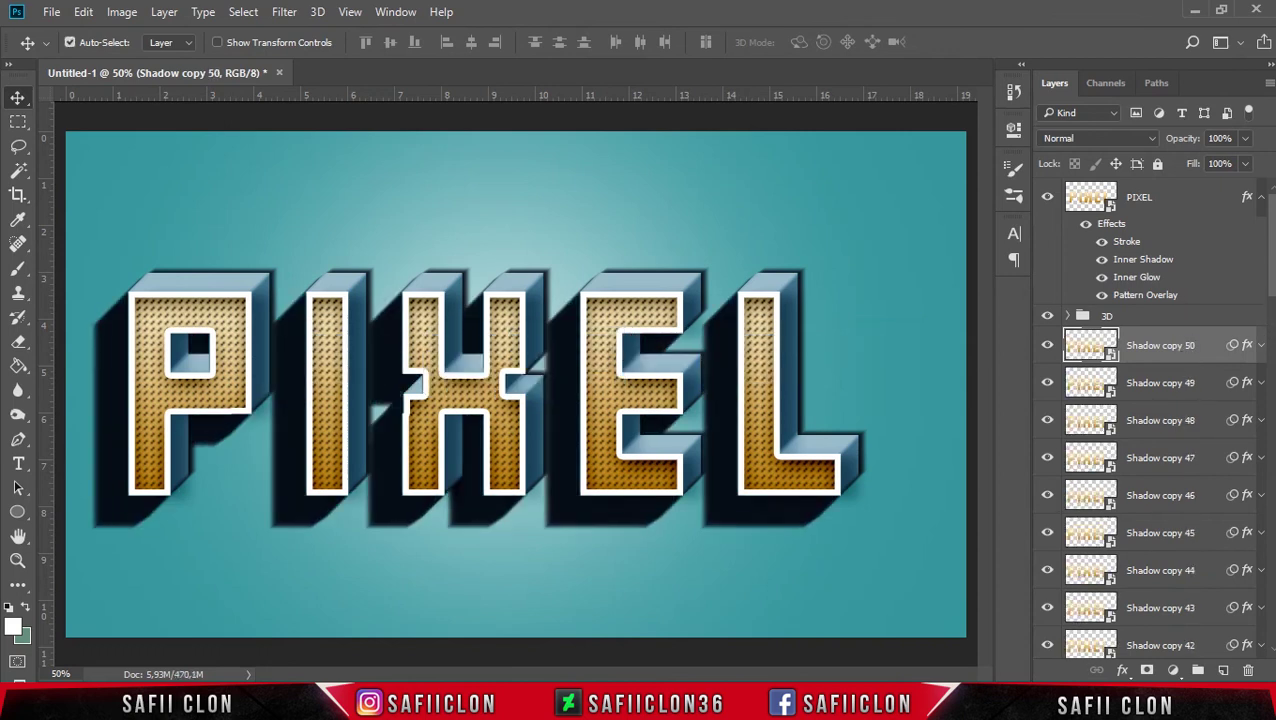
left_click_drag(1272, 258, 1270, 640)
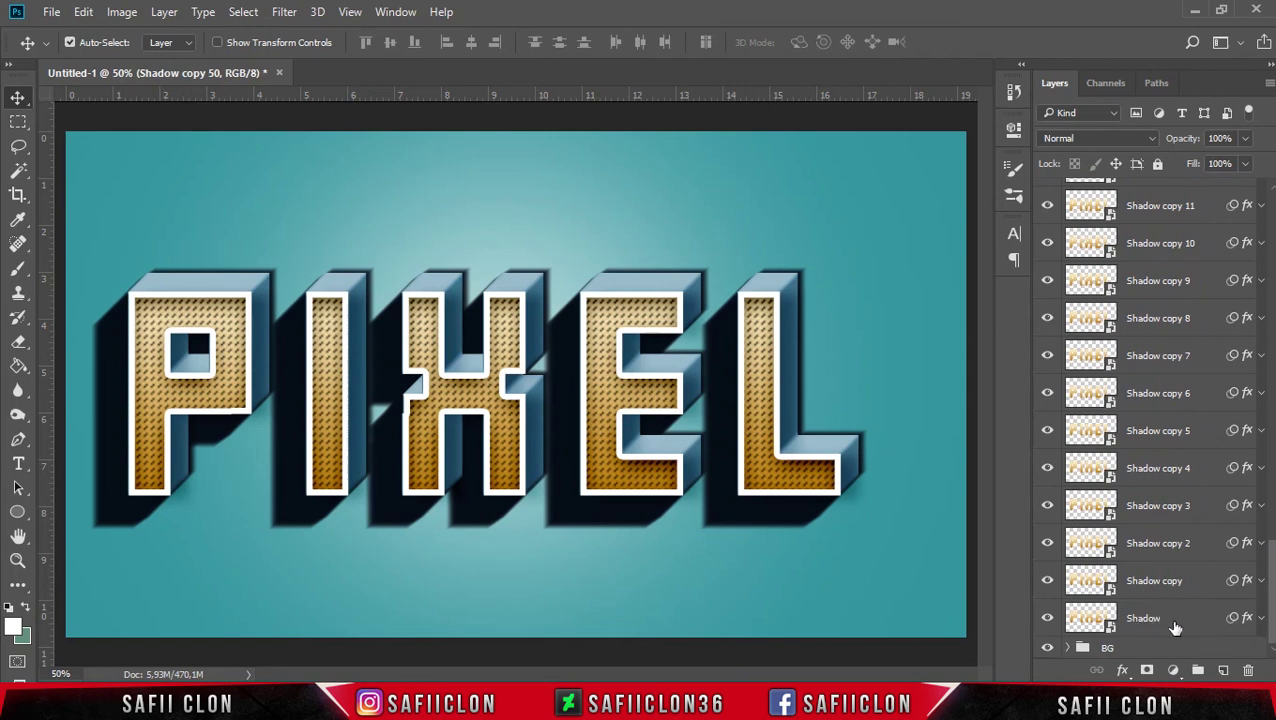
Lower the opacity of Shadow through Shadow copy 20 to 8%
left_click(1178, 623)
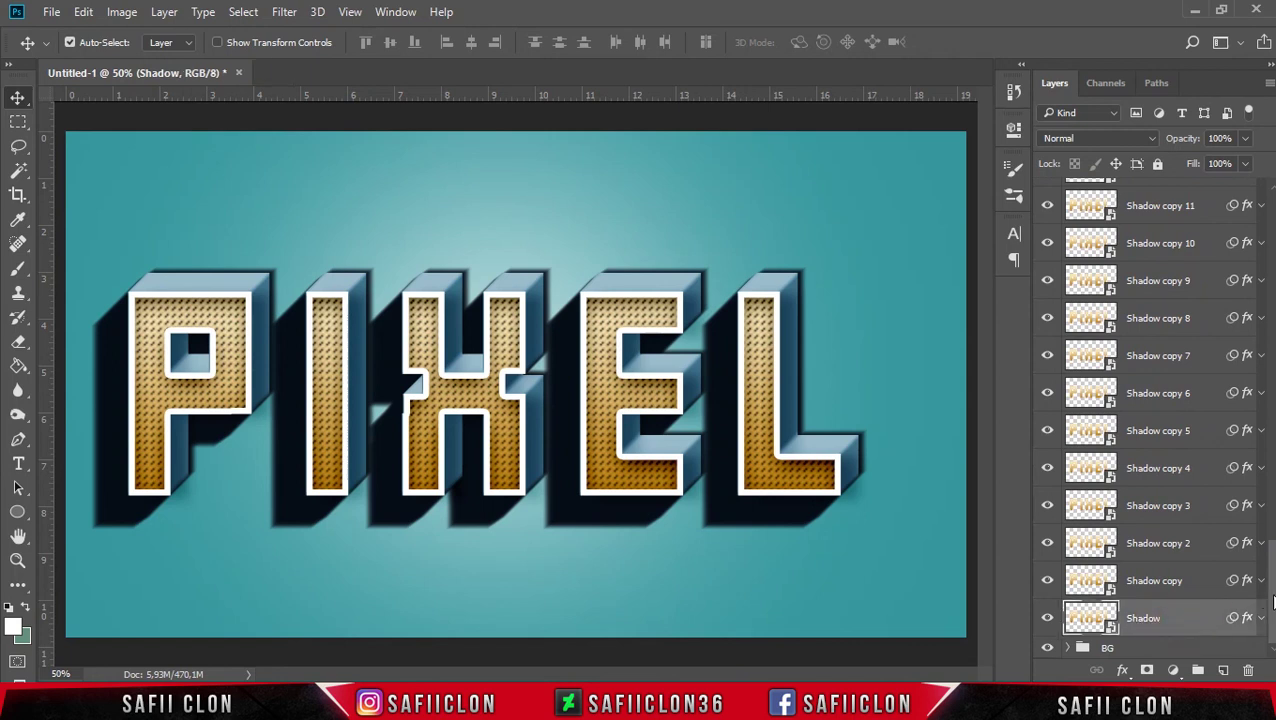
left_click_drag(1270, 598, 1270, 470)
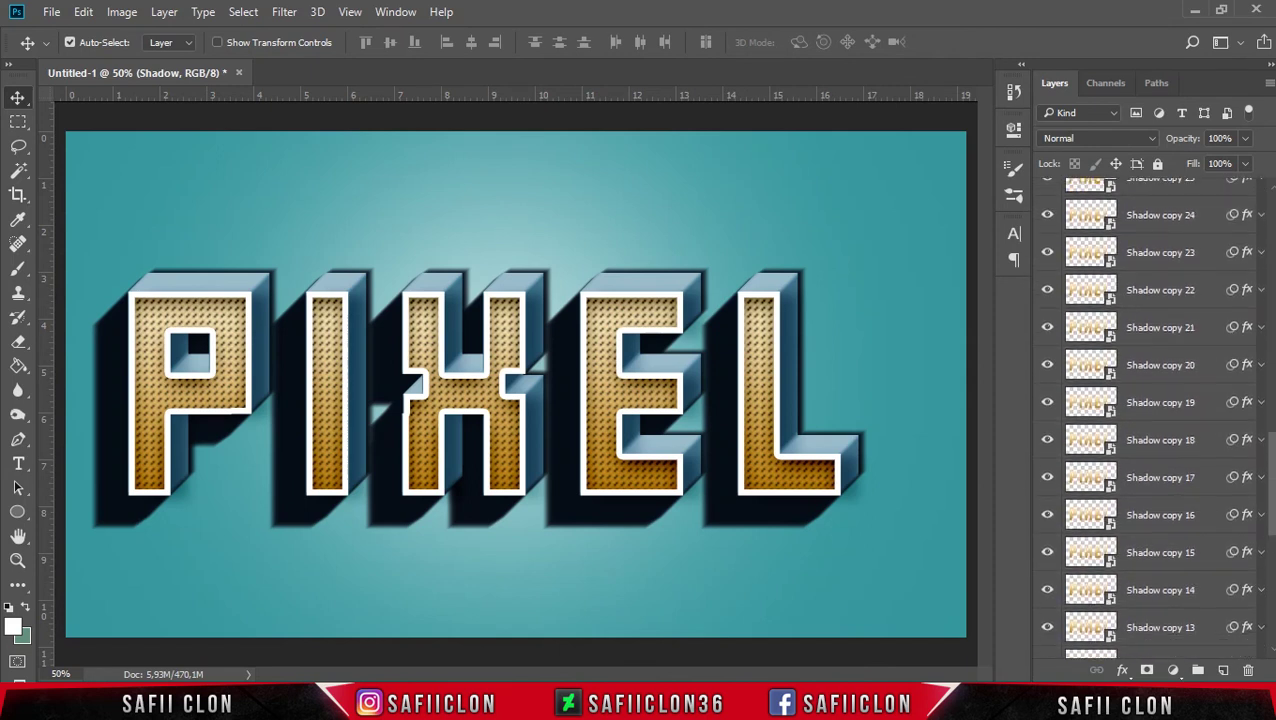
left_click(1185, 367, "shift")
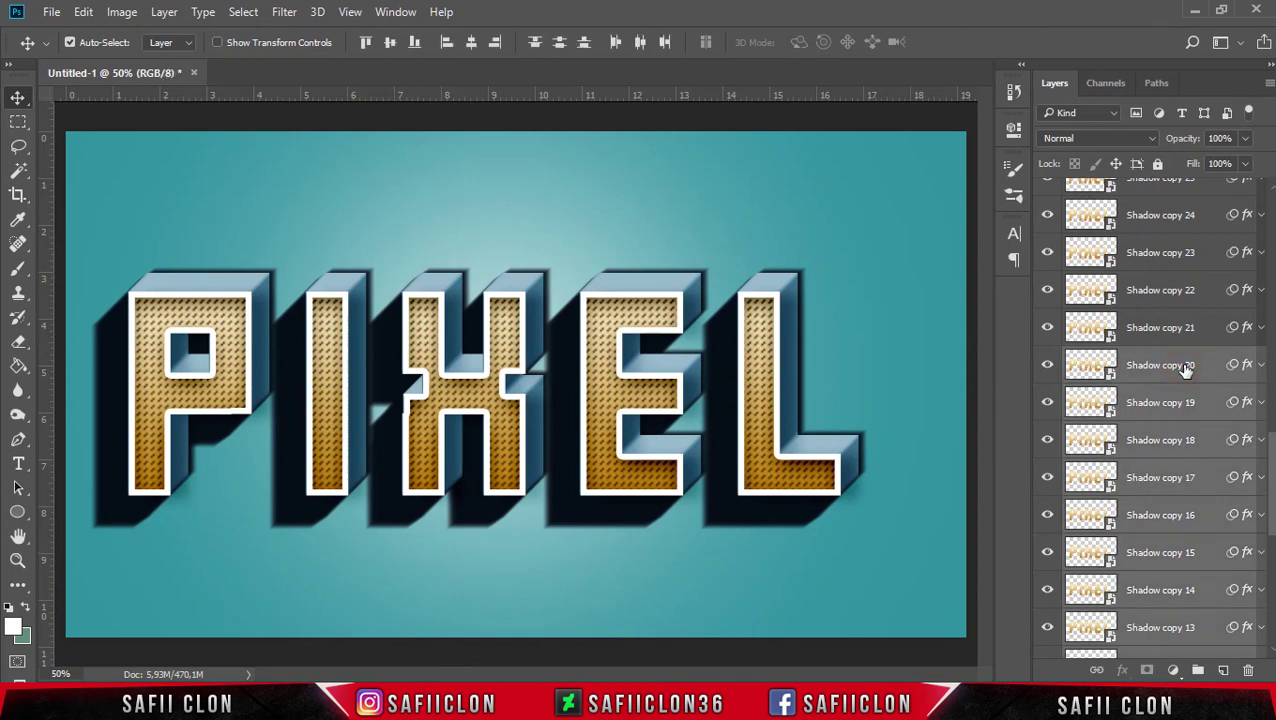
left_click(1245, 139)
left_click_drag(1245, 165, 1161, 165)
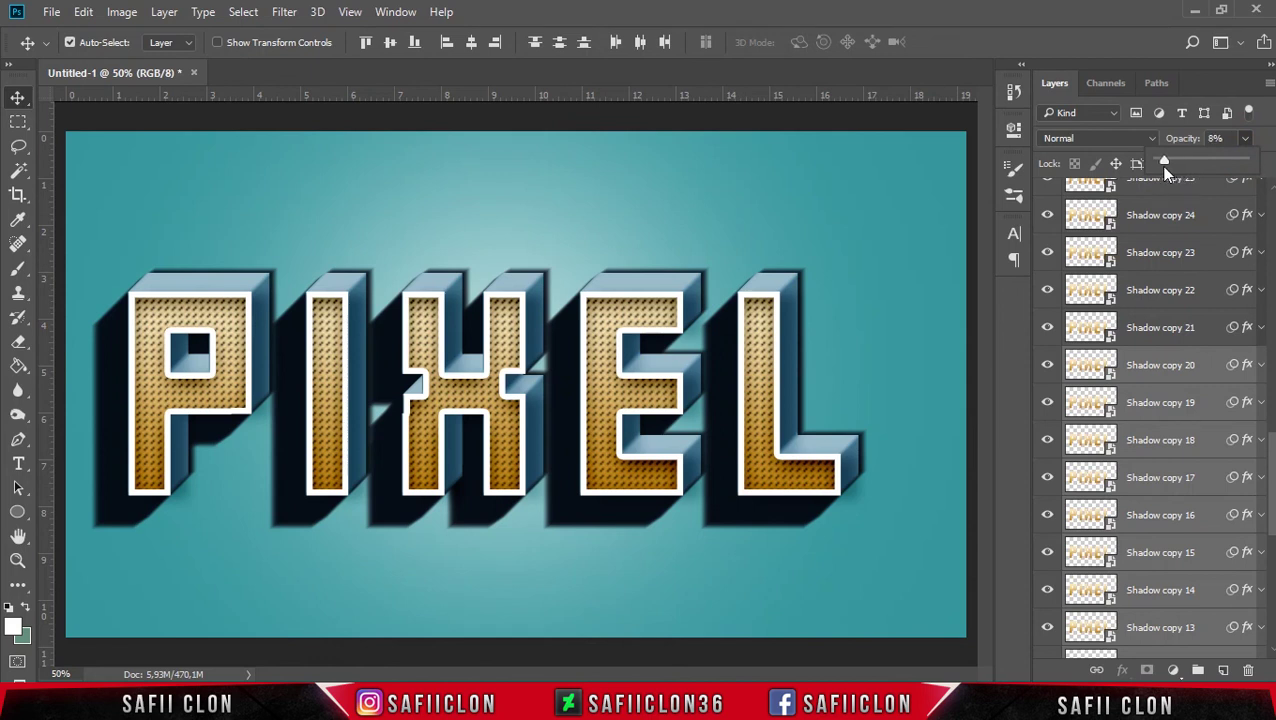
left_click(1170, 332)
Set Shadow copy 21 through Shadow copy 35 to 3% opacity
left_click(1170, 332)
left_click_drag(1272, 474, 1273, 321)
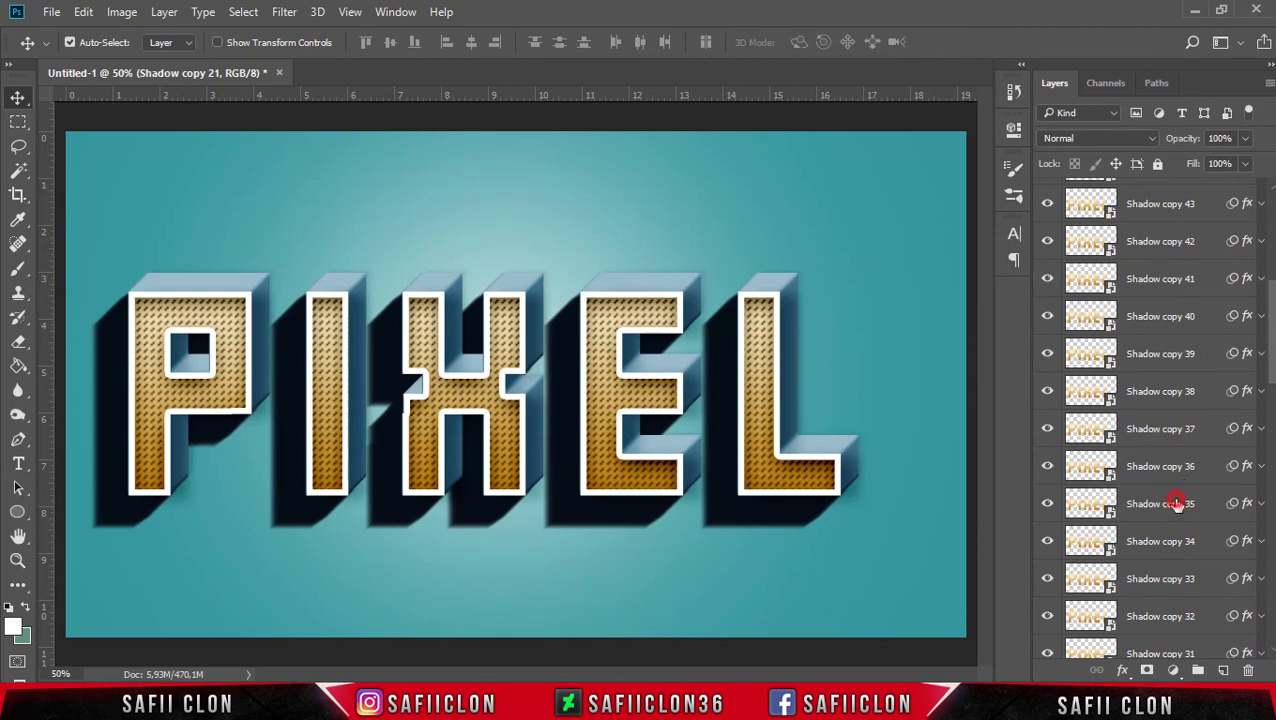
left_click(1176, 503, "shift")
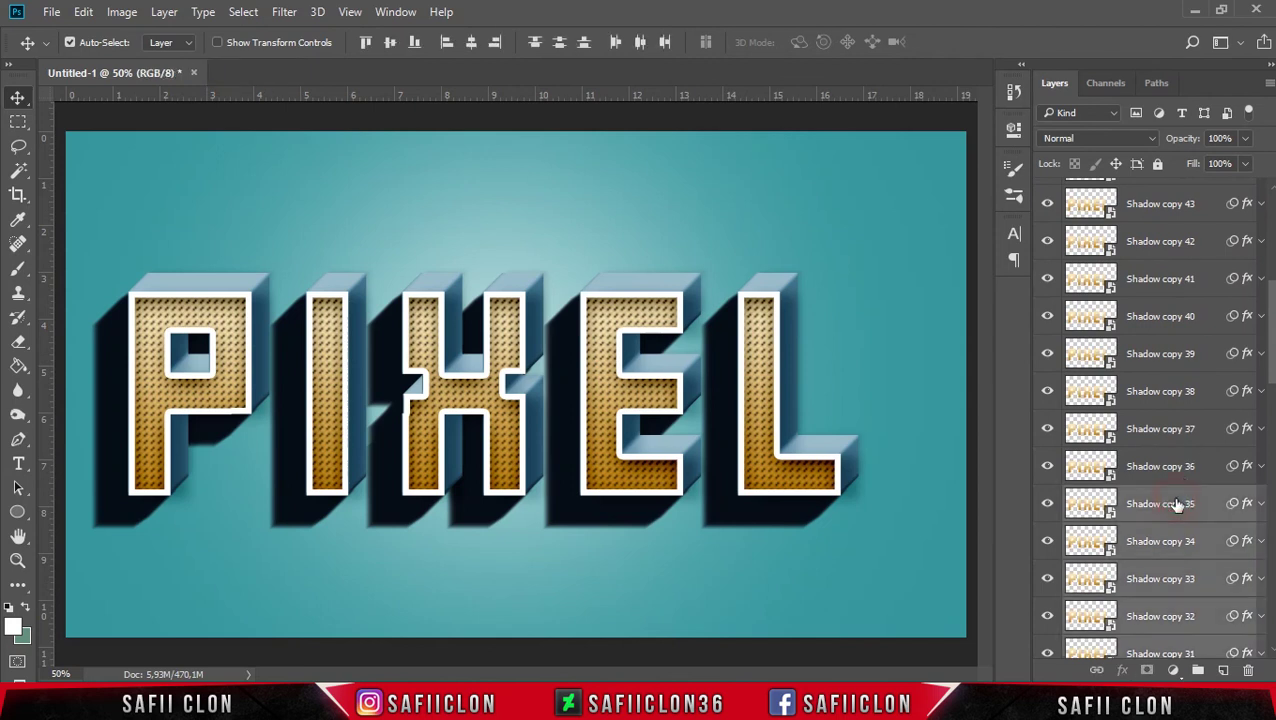
left_click(1245, 140)
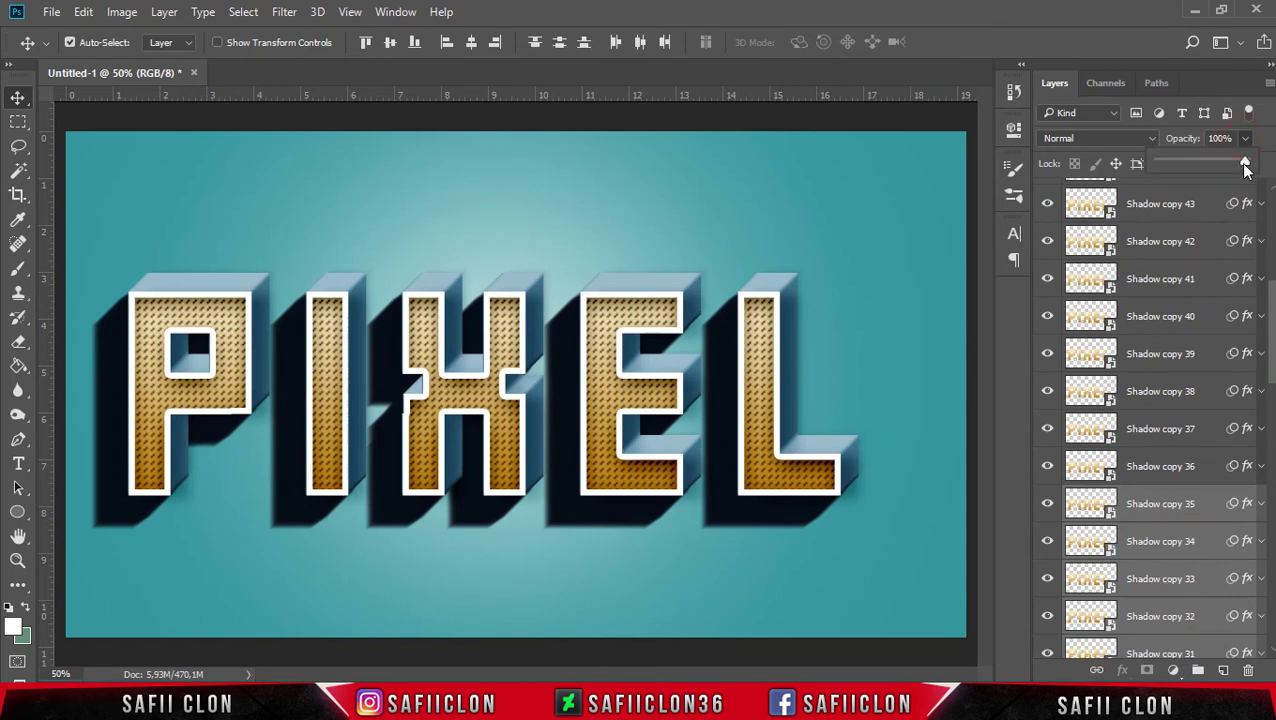
left_click_drag(1245, 165, 1165, 170)
left_click(1245, 140)
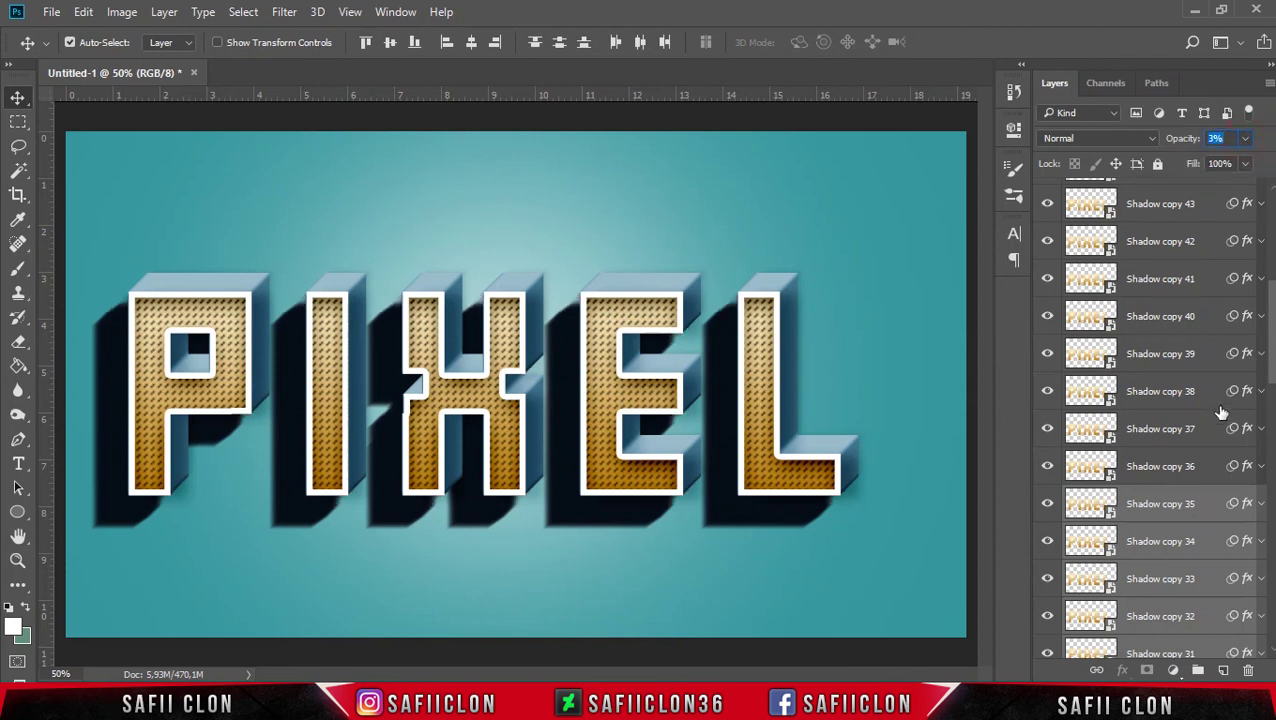
Set Shadow copy 36 through Shadow copy 50 to 1% opacity
left_click(1174, 466)
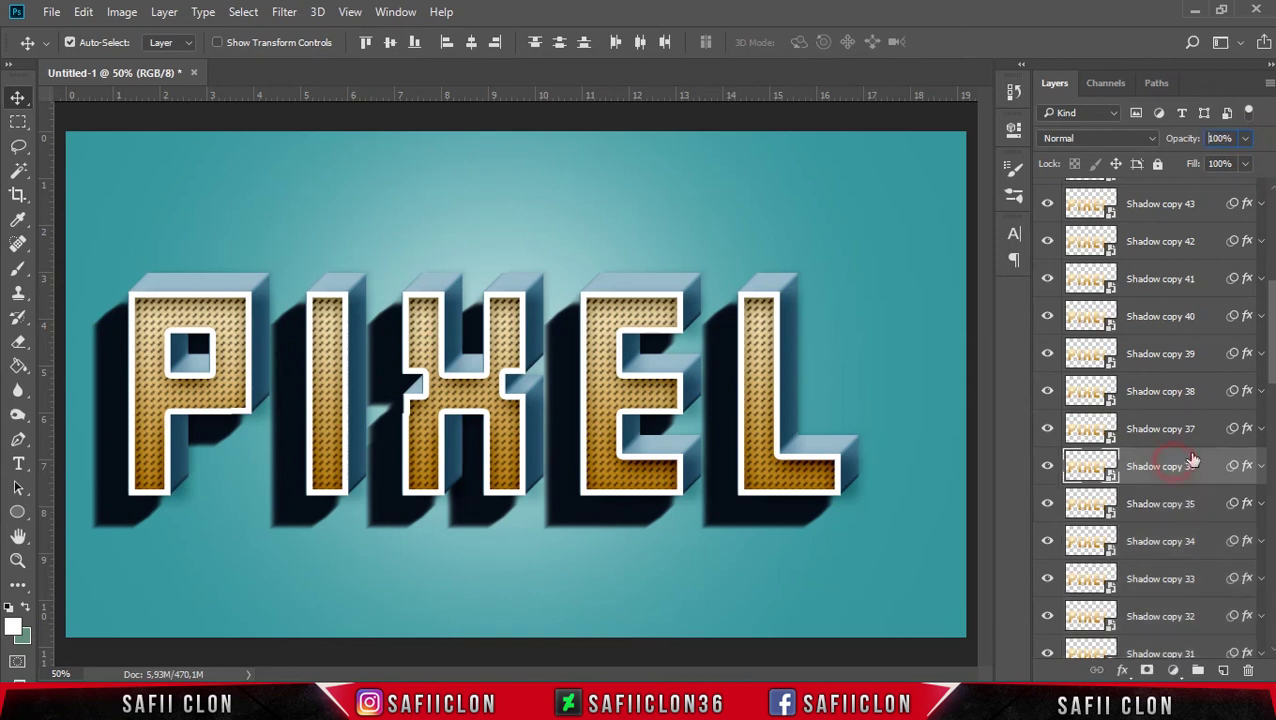
scroll(1240, 340, "up", 3)
scroll(1220, 338, "up", 3)
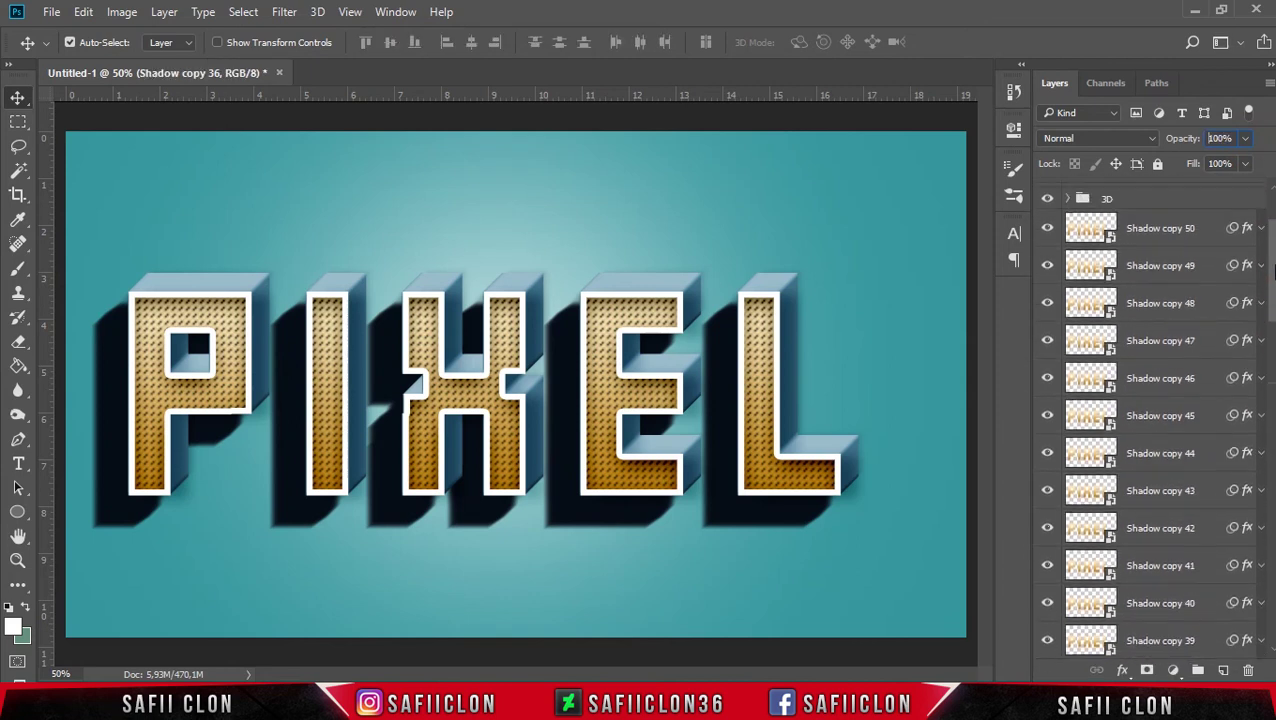
scroll(1200, 335, "up", 3)
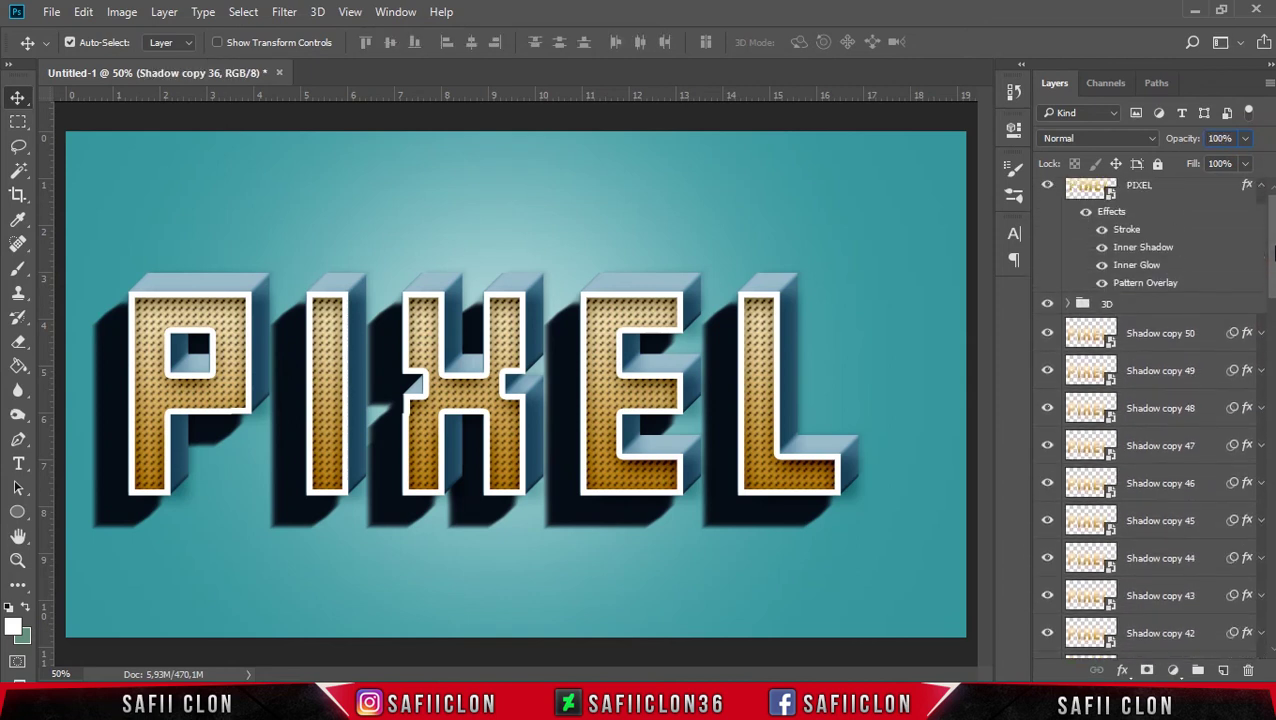
left_click(1174, 333, "shift")
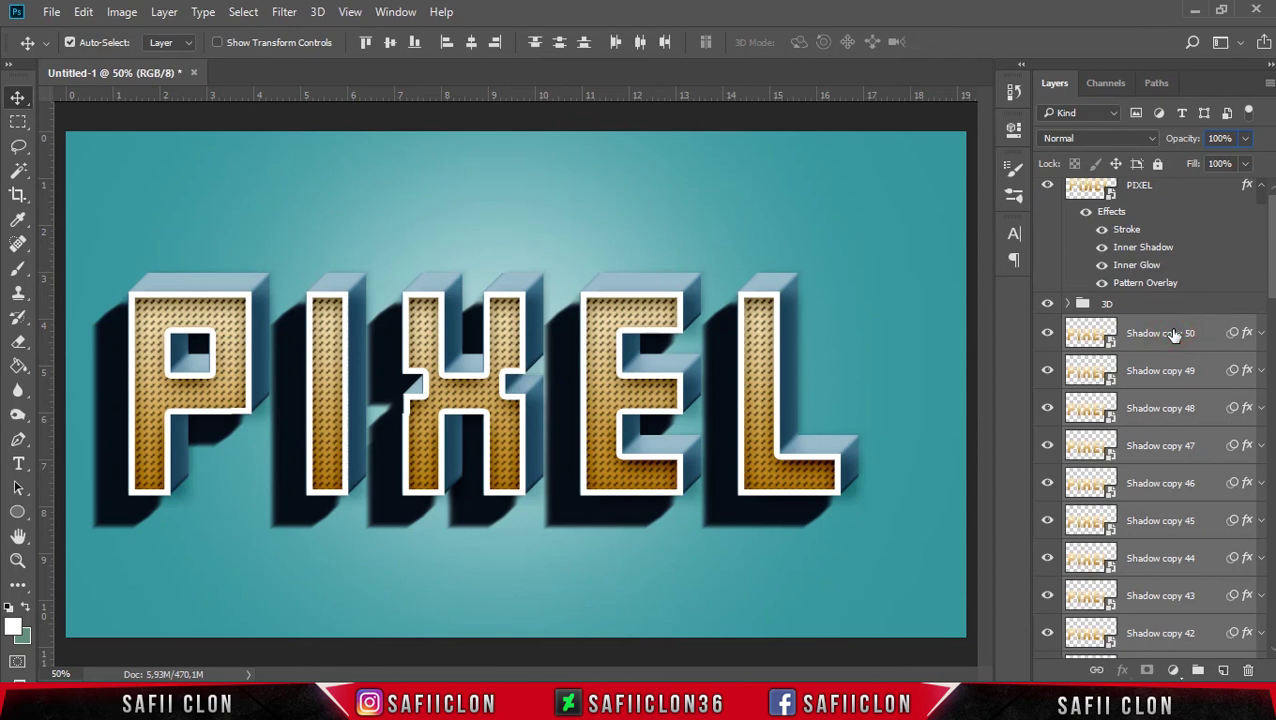
left_click(1245, 140)
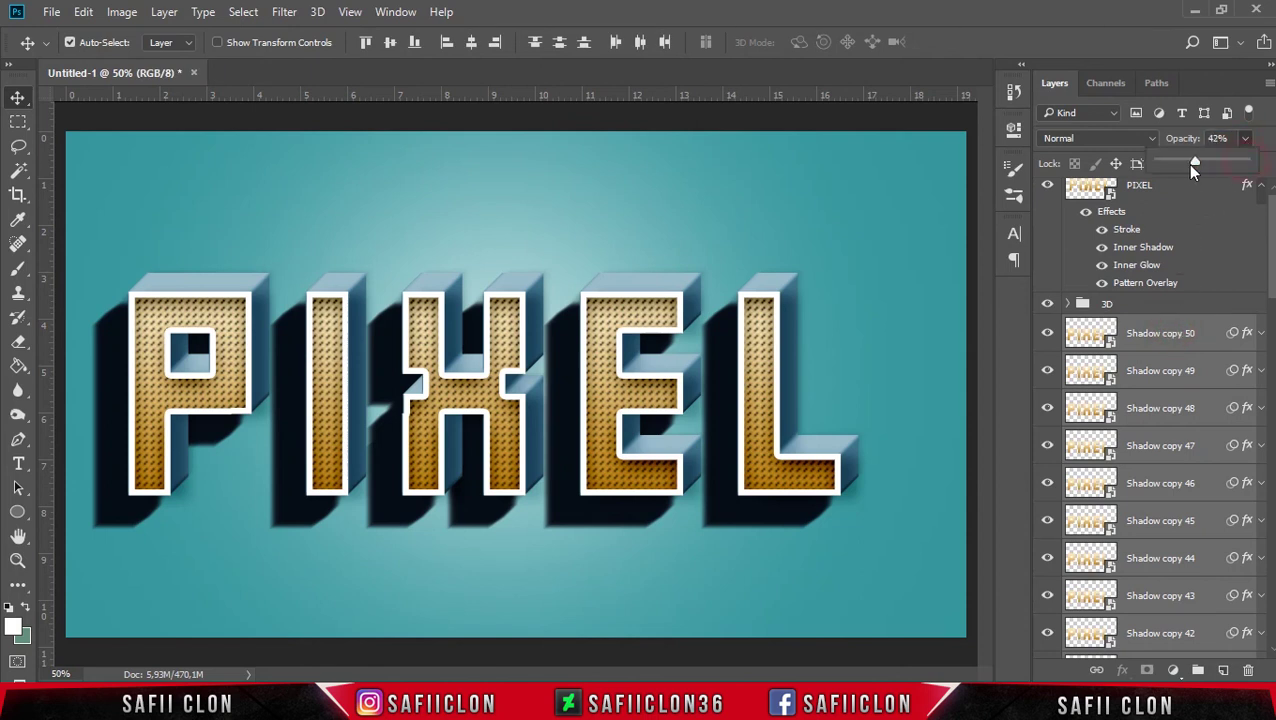
left_click_drag(1190, 166, 1163, 166)
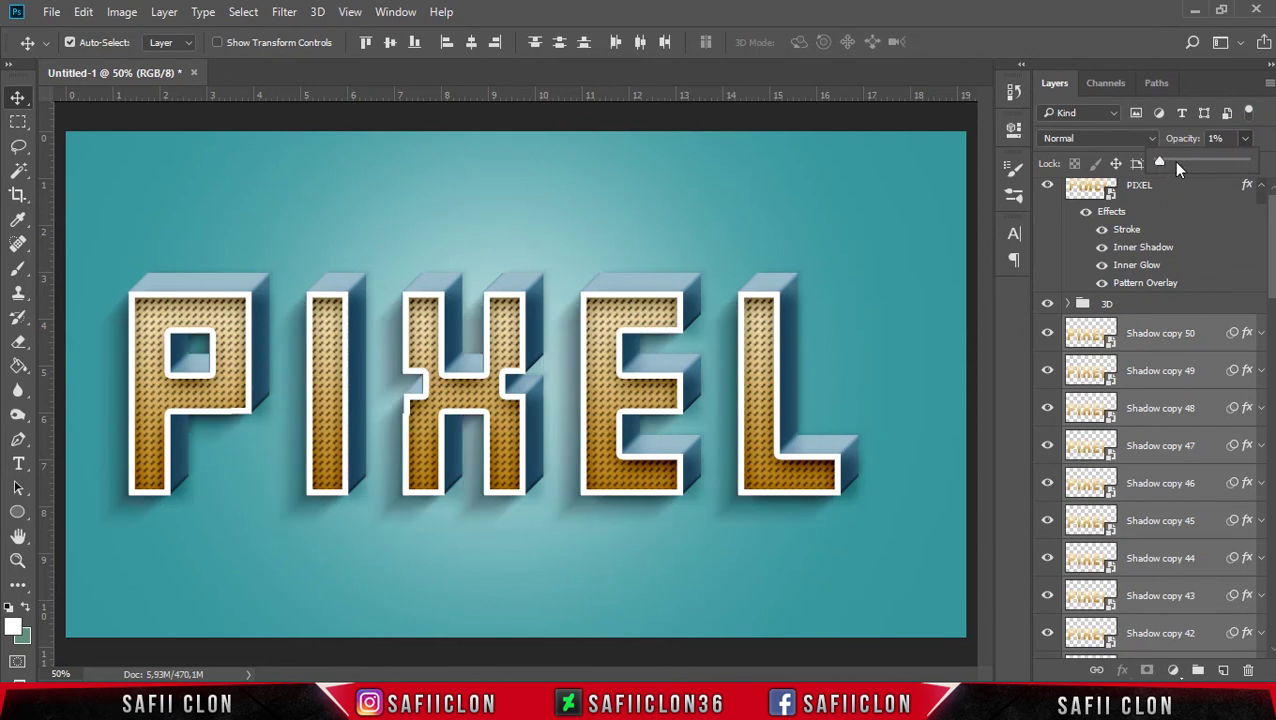
left_click(1249, 140)
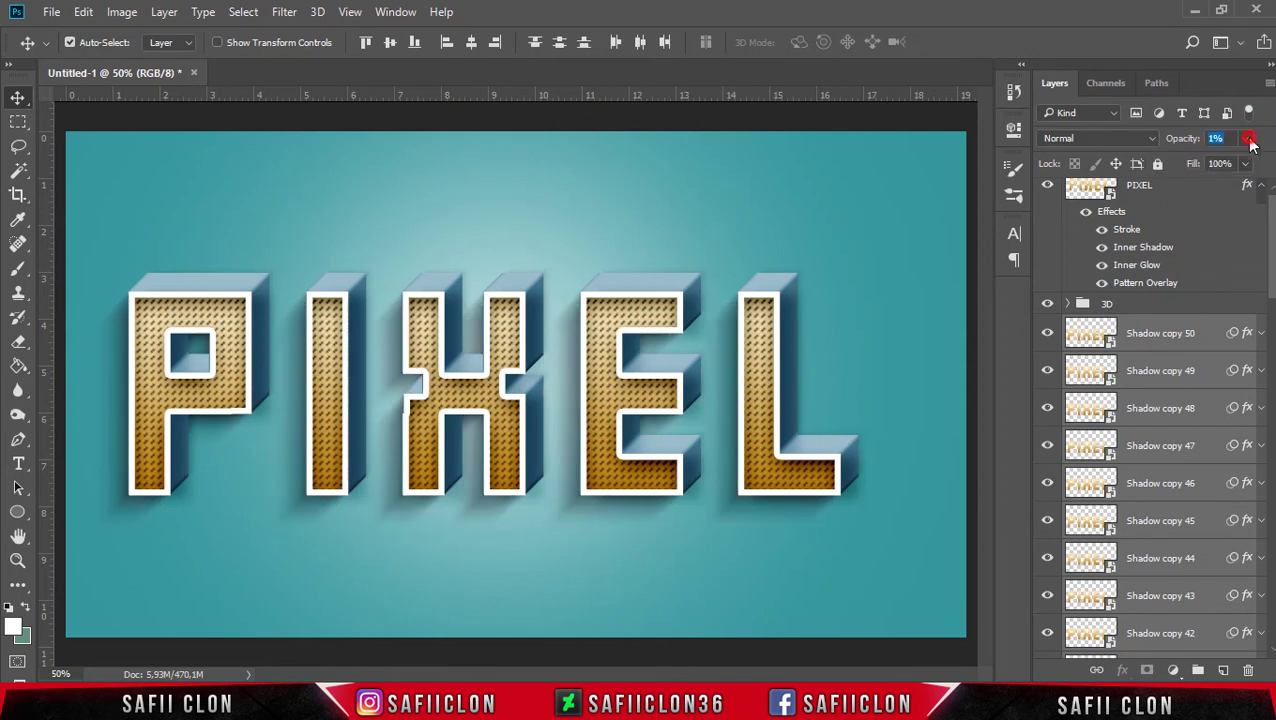
Select every shadow layer from Shadow copy 50 down to Shadow
left_click(1196, 335)
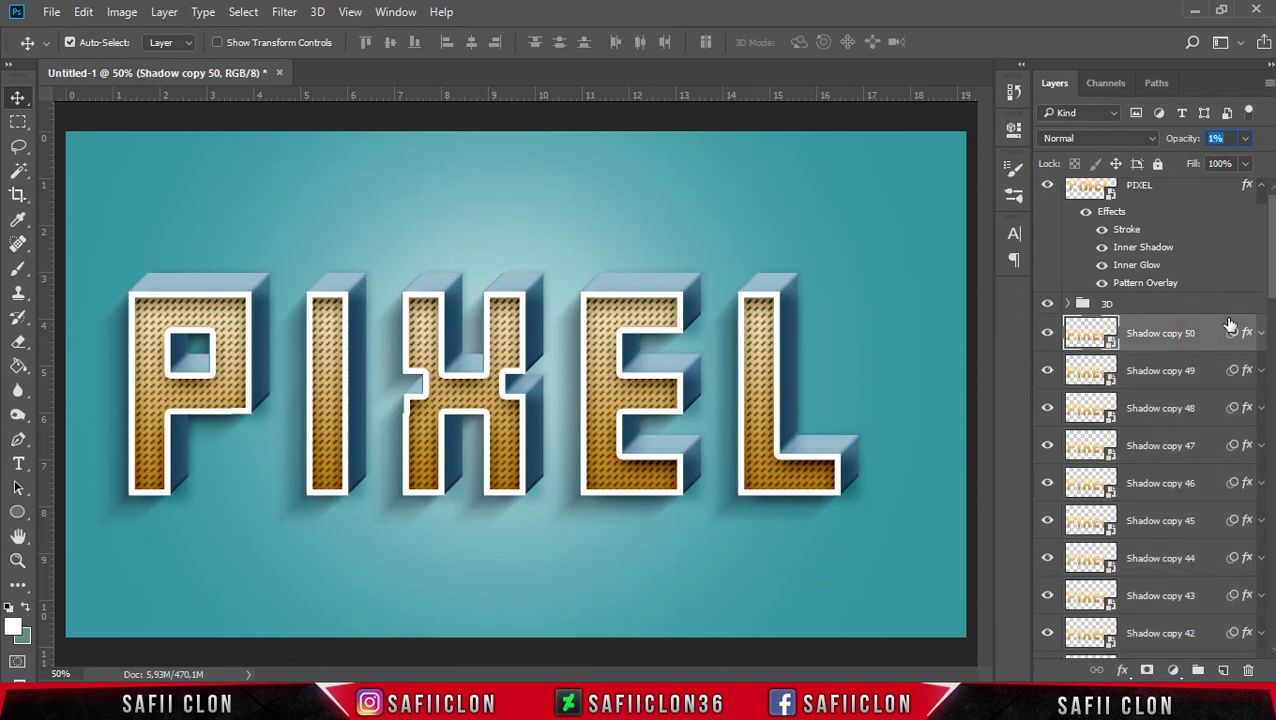
left_click_drag(1270, 250, 1270, 560)
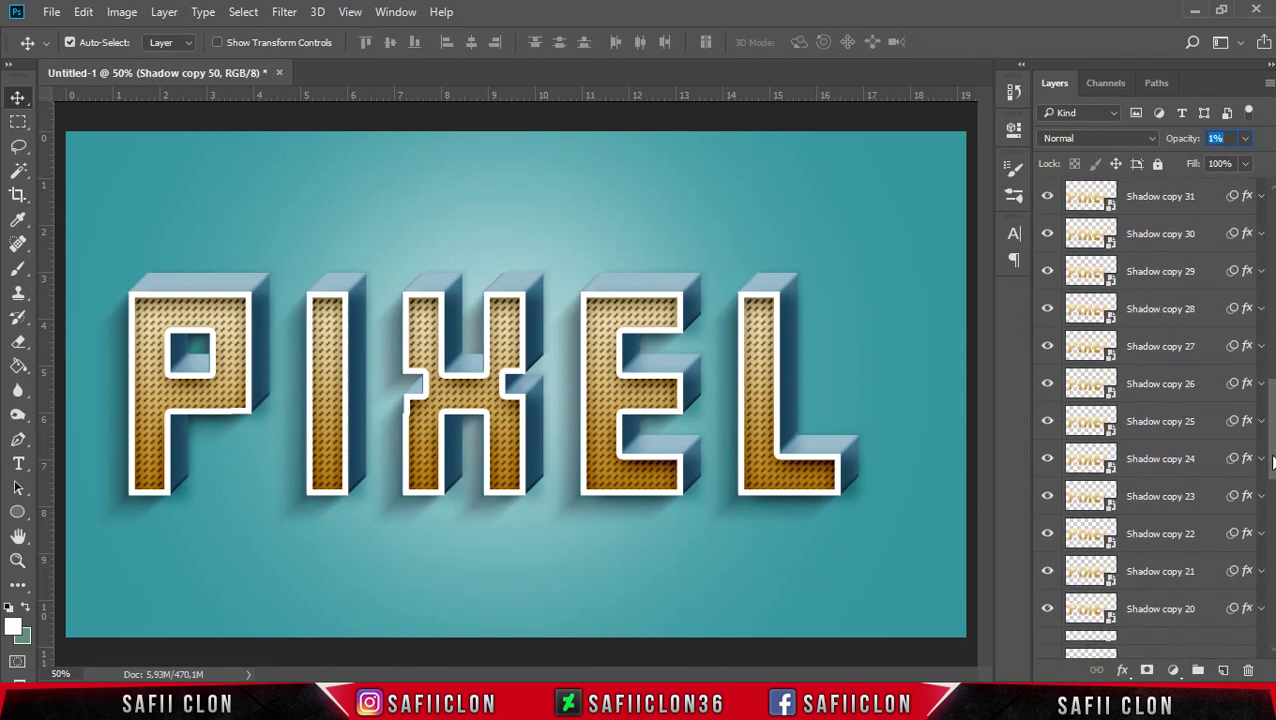
scroll(1150, 420, "down", 1)
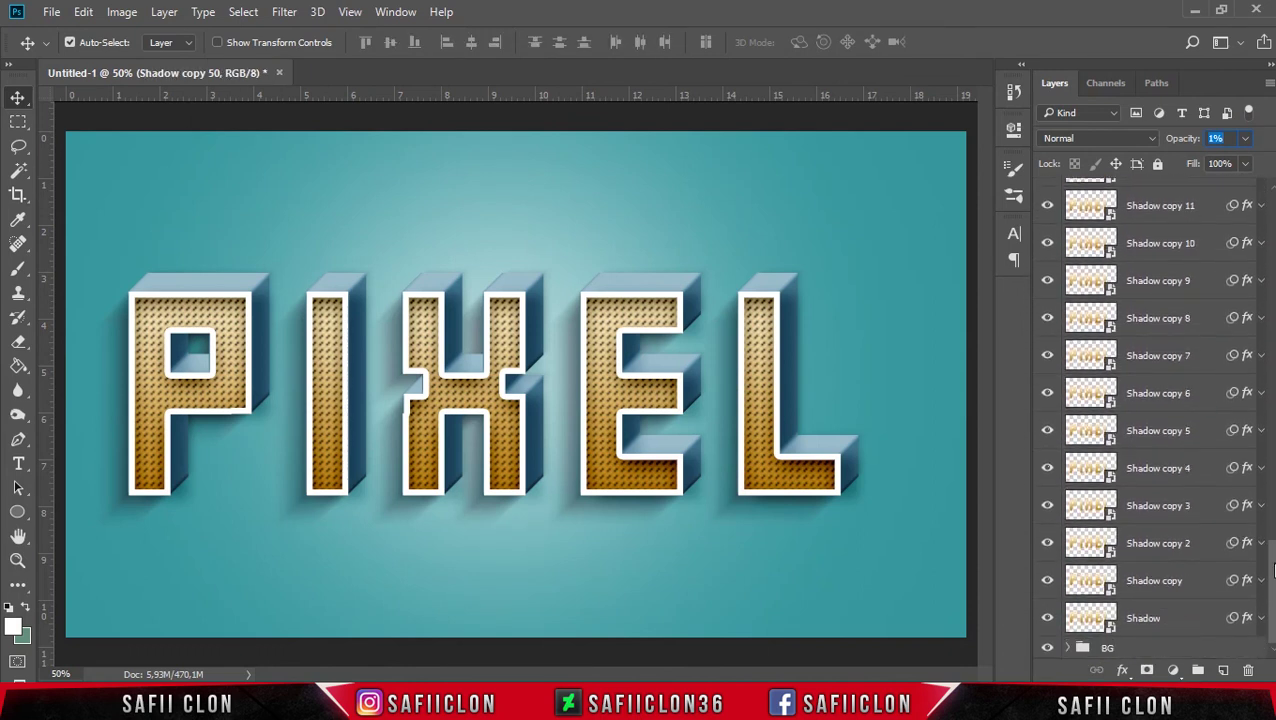
left_click(1155, 620, "shift")
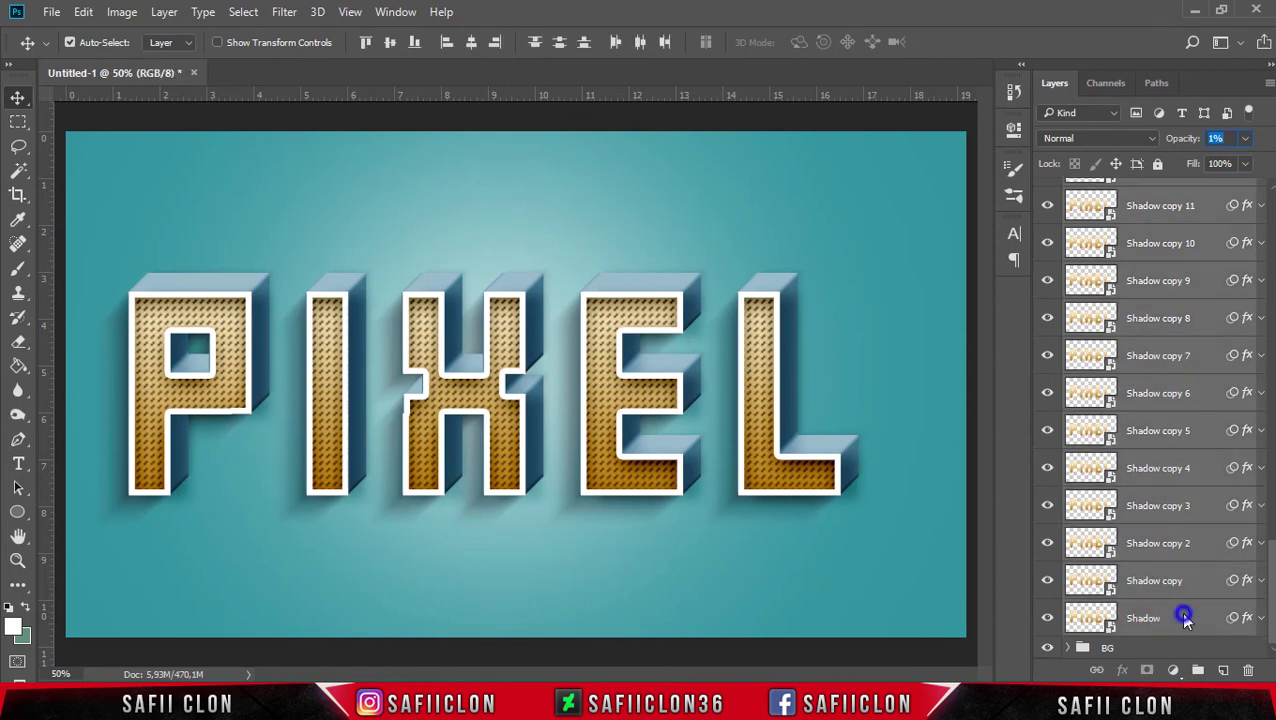
Group the selected shadow layers into a group named Shadow and toggle its visibility to compare
right_click(1181, 614)
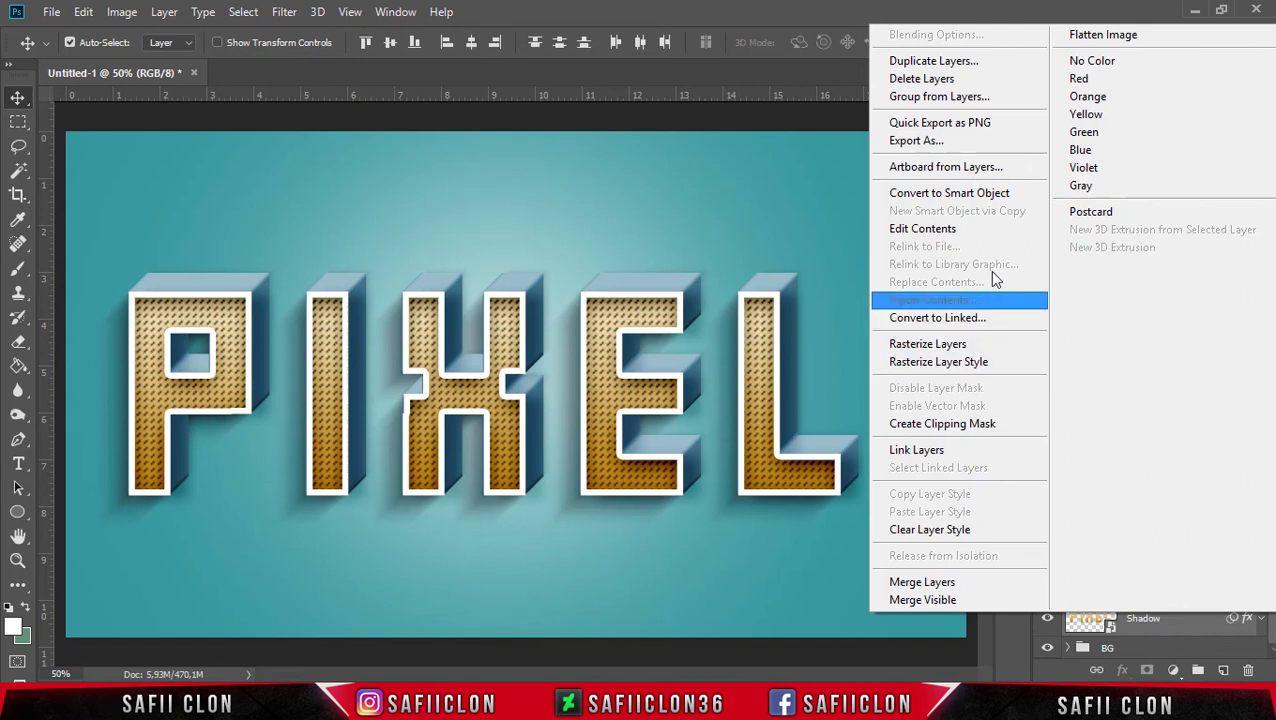
left_click(935, 97)
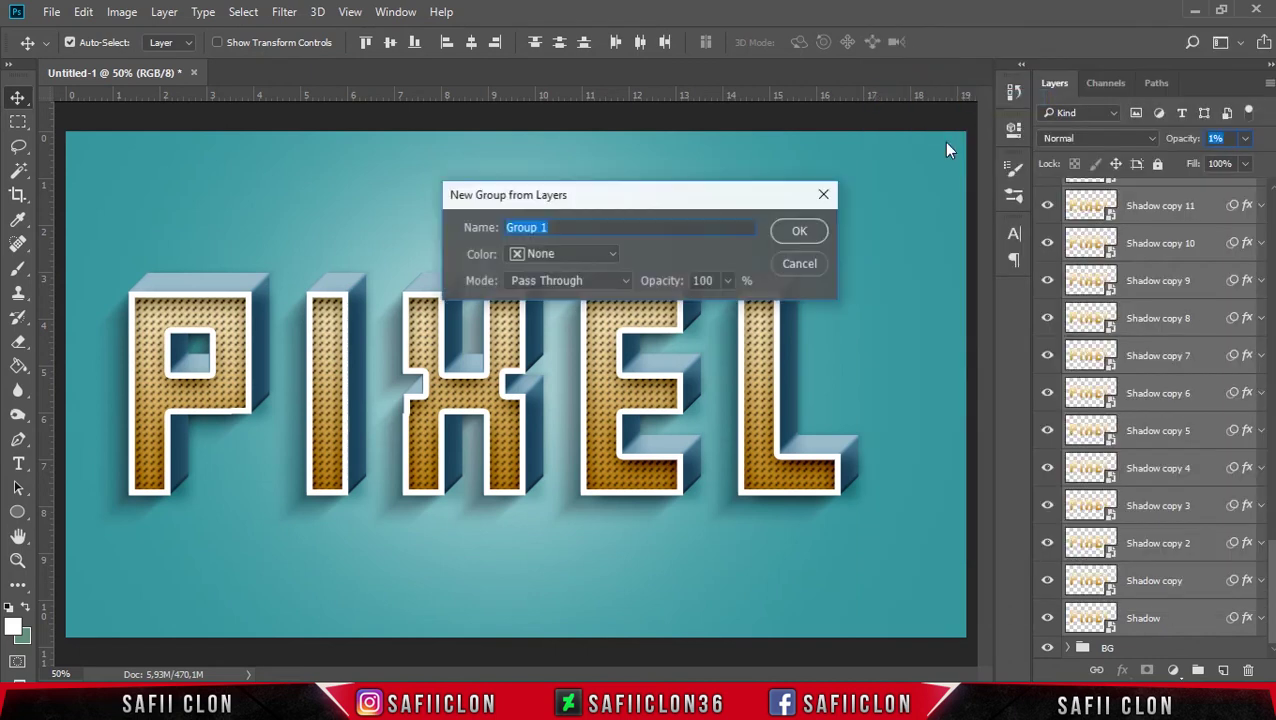
type("Shadow")
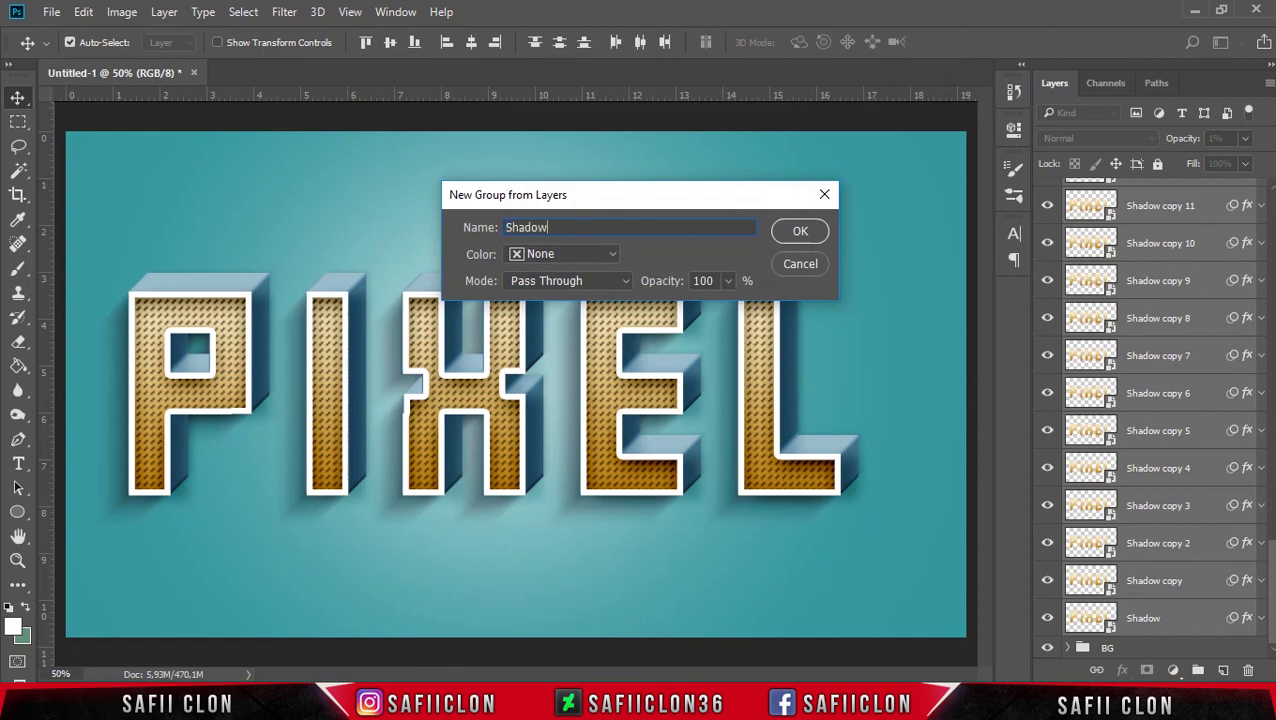
left_click(790, 231)
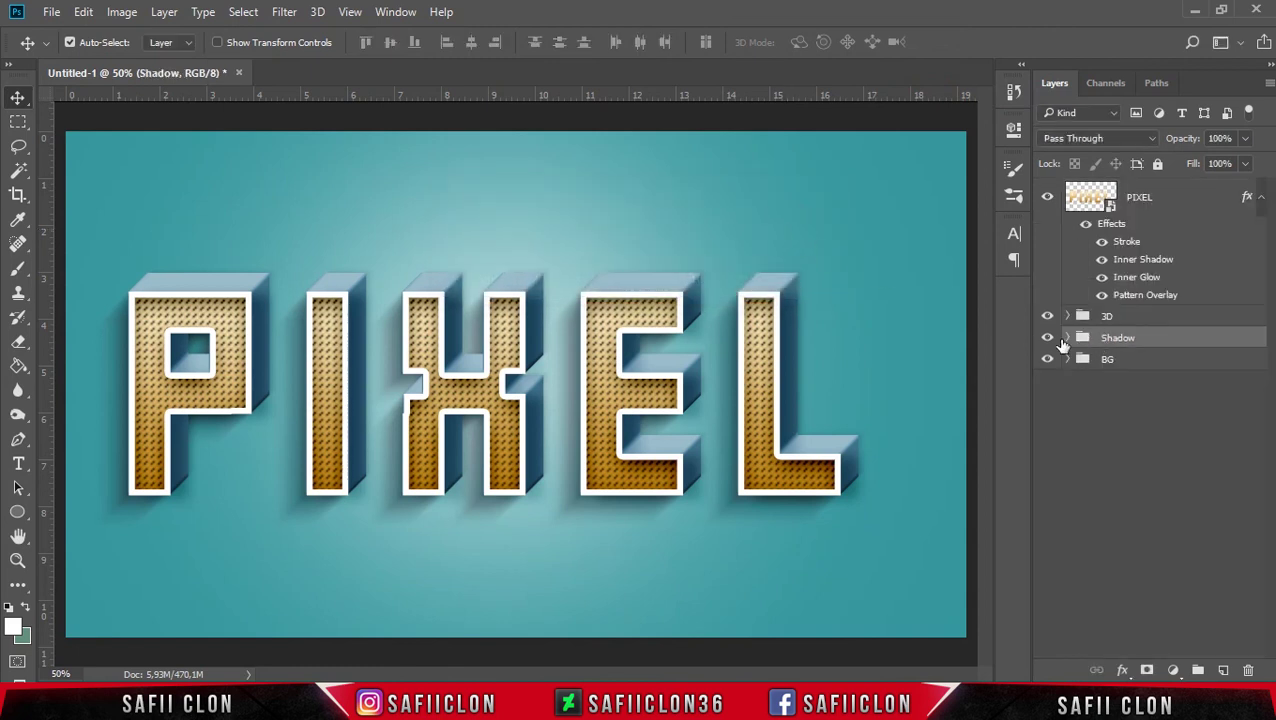
left_click(1048, 338)
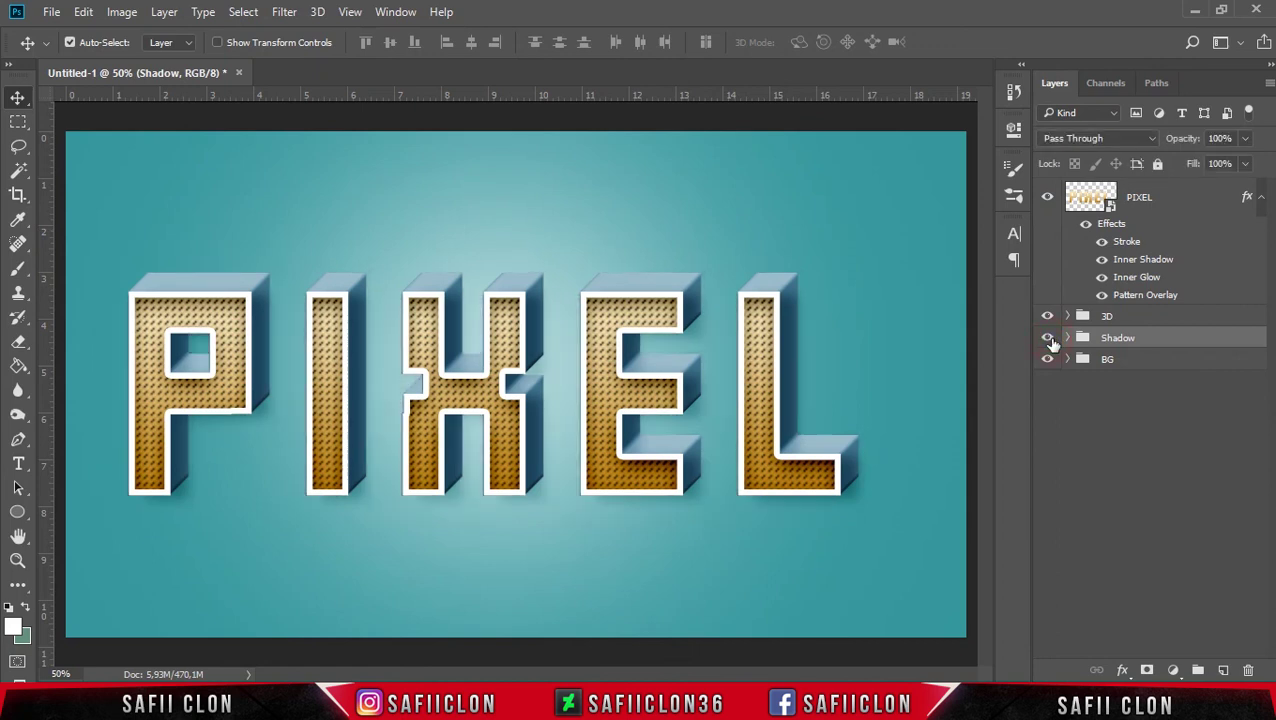
left_click(1048, 338)
left_click(1174, 338)
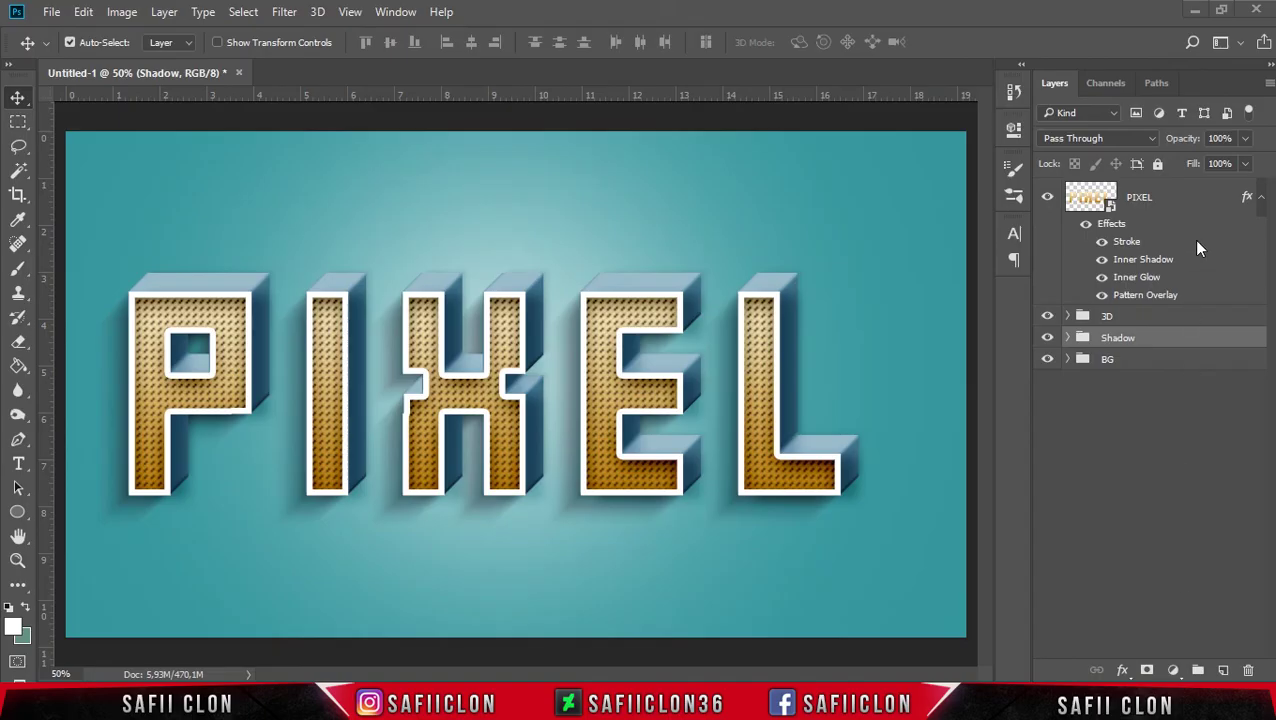
Add a Hue/Saturation adjustment layer above the PIXEL layer with Hue set to -61
double_click(1199, 196)
left_click(1199, 196)
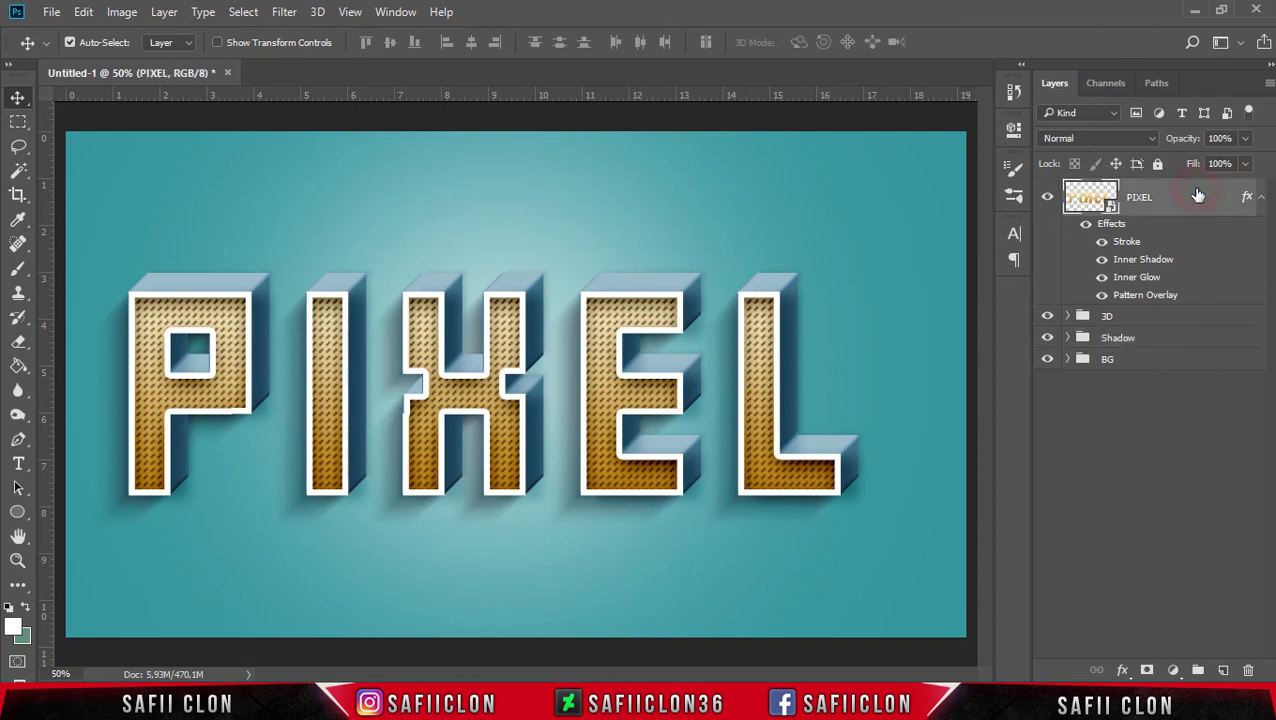
left_click(1175, 671)
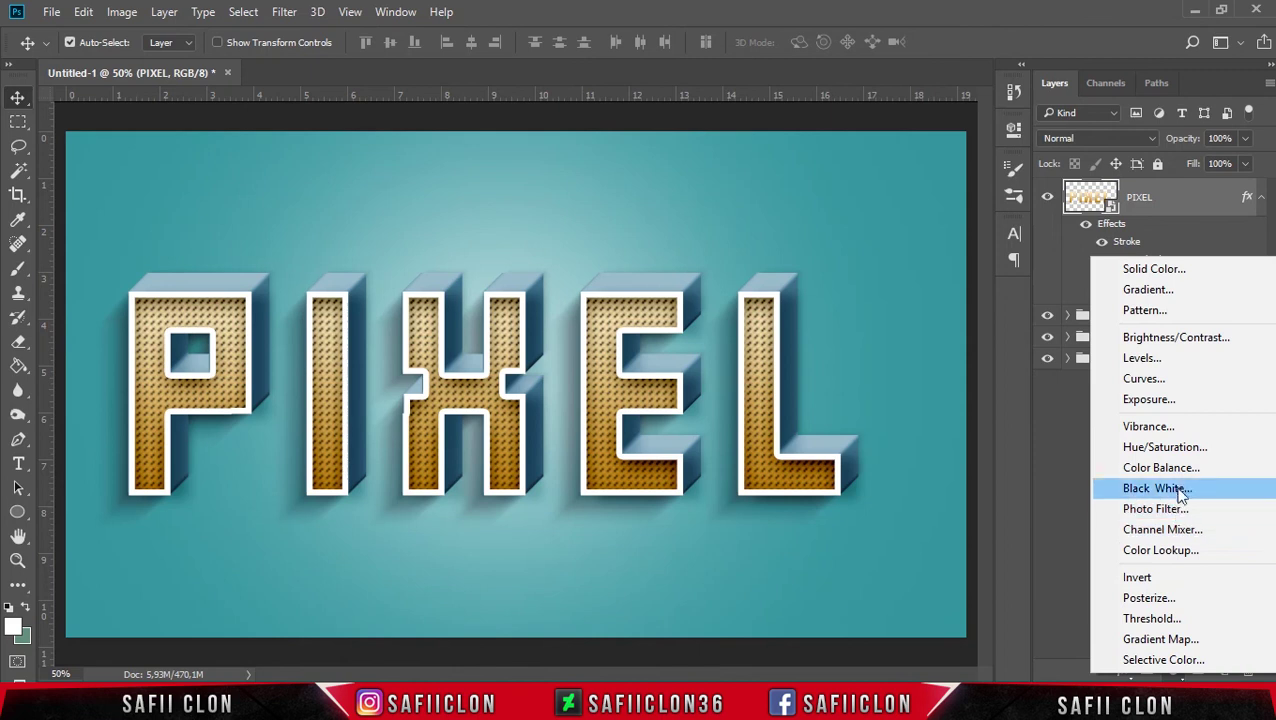
left_click(1181, 451)
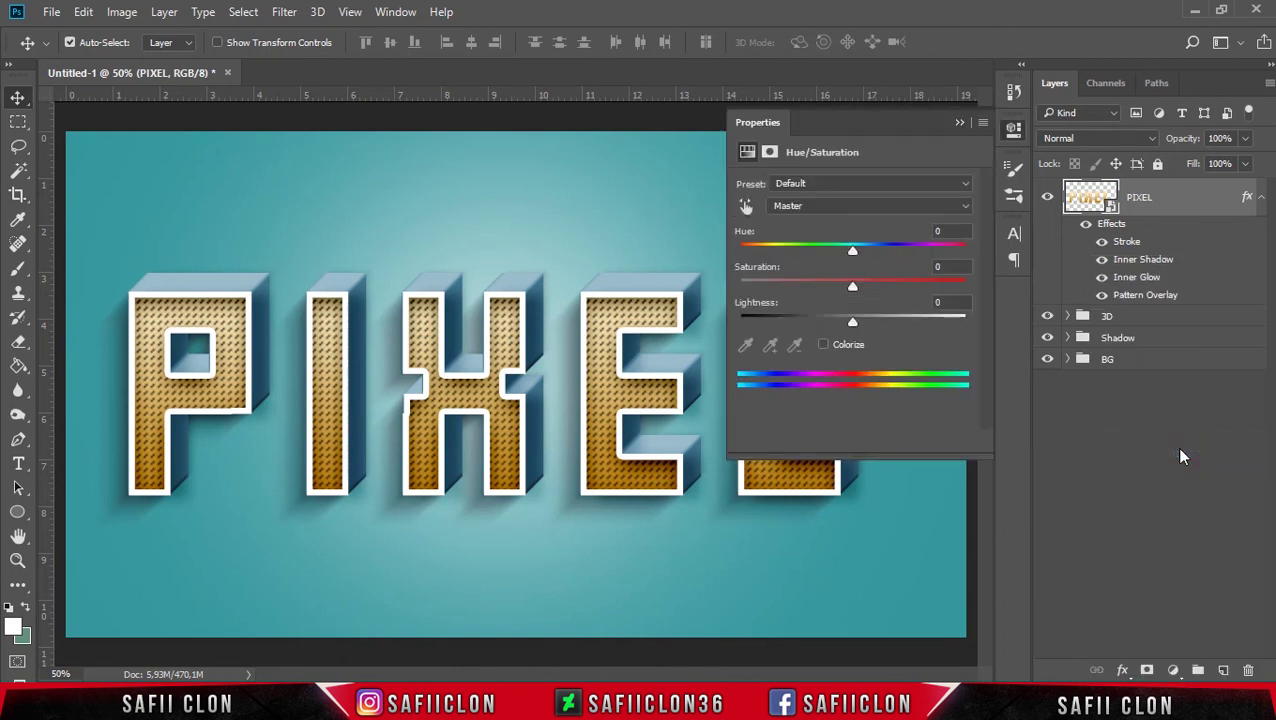
mouse_move(852, 249)
left_mouse_down()
mouse_move(976, 269)
mouse_move(772, 255)
mouse_move(994, 276)
mouse_move(784, 254)
mouse_move(985, 287)
mouse_move(960, 270)
mouse_move(793, 270)
left_mouse_up()
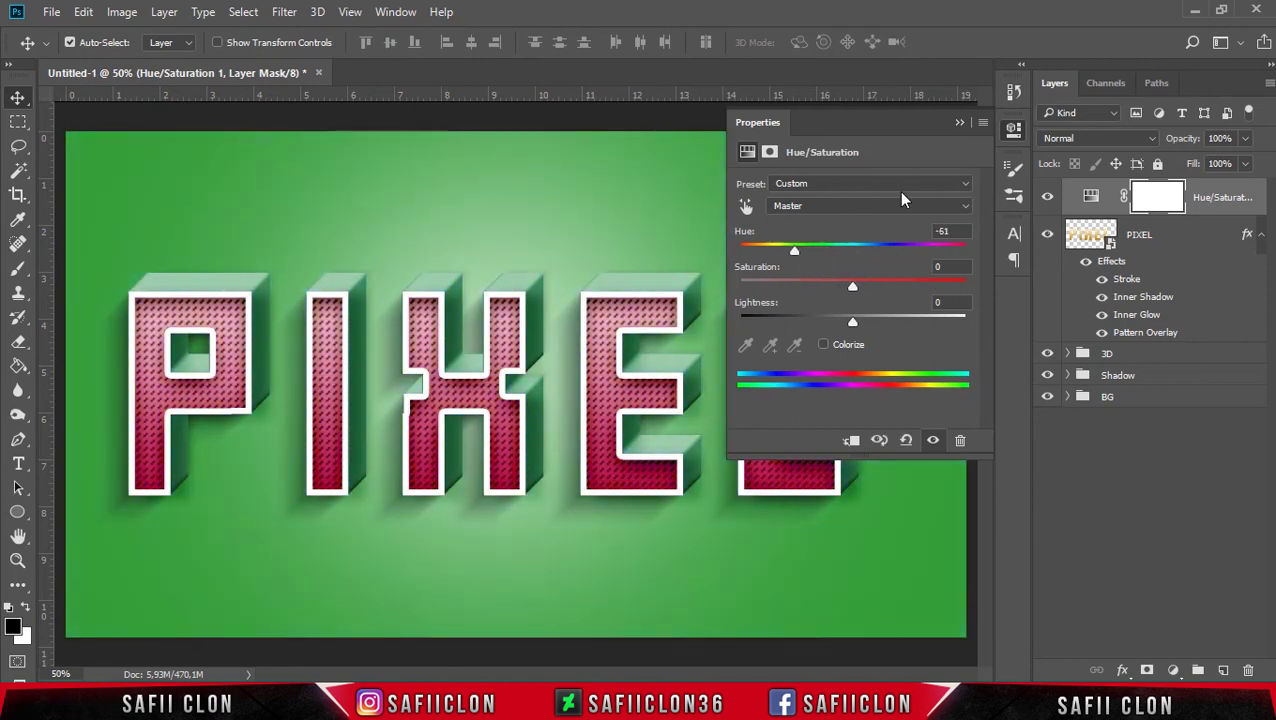
Toggle the hue adjustment to compare before and after, then select the PIXEL smart object layer
left_click(955, 123)
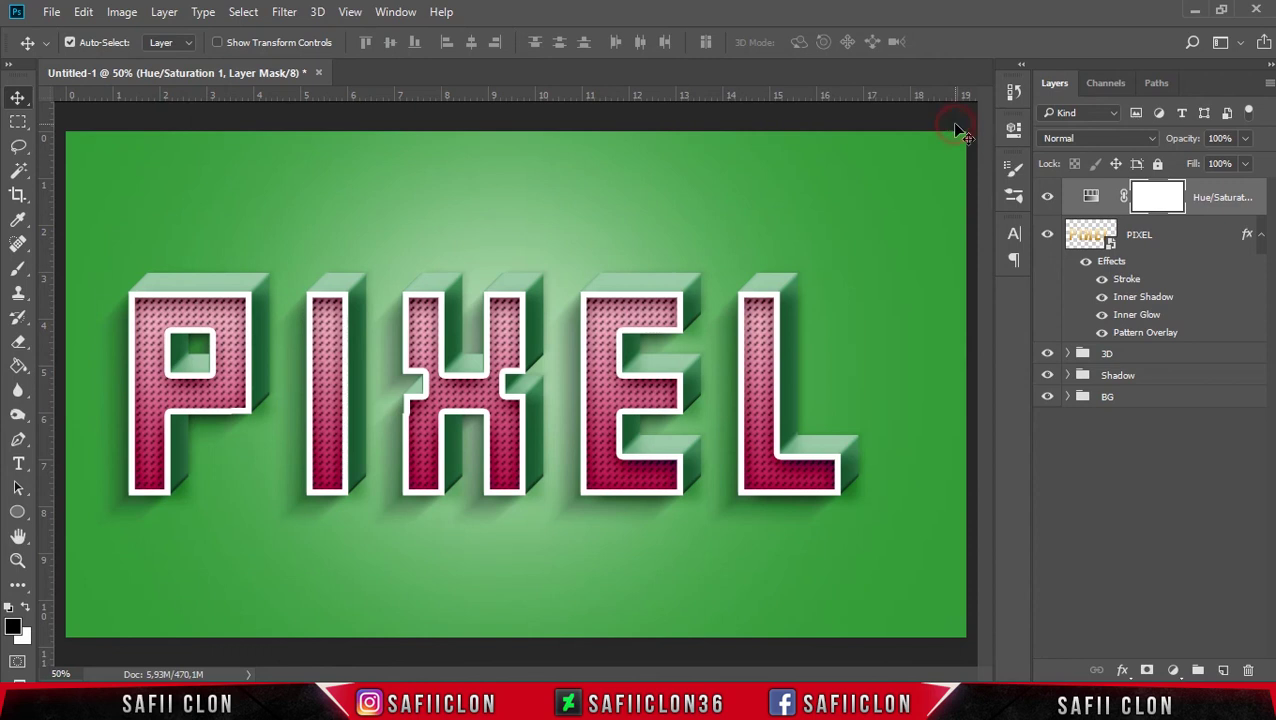
left_click(1049, 198)
left_click(1175, 241)
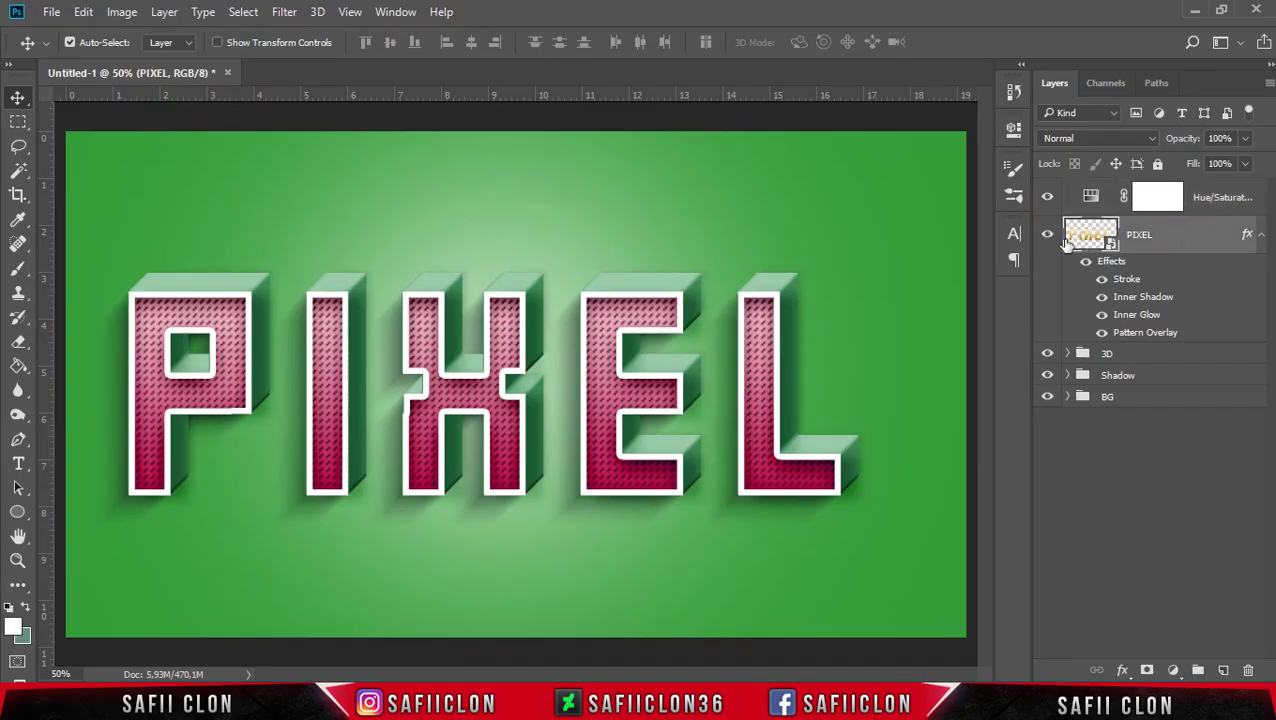
Replace the word PIXEL with TEXT inside the PIXEL smart object
double_click(1110, 243)
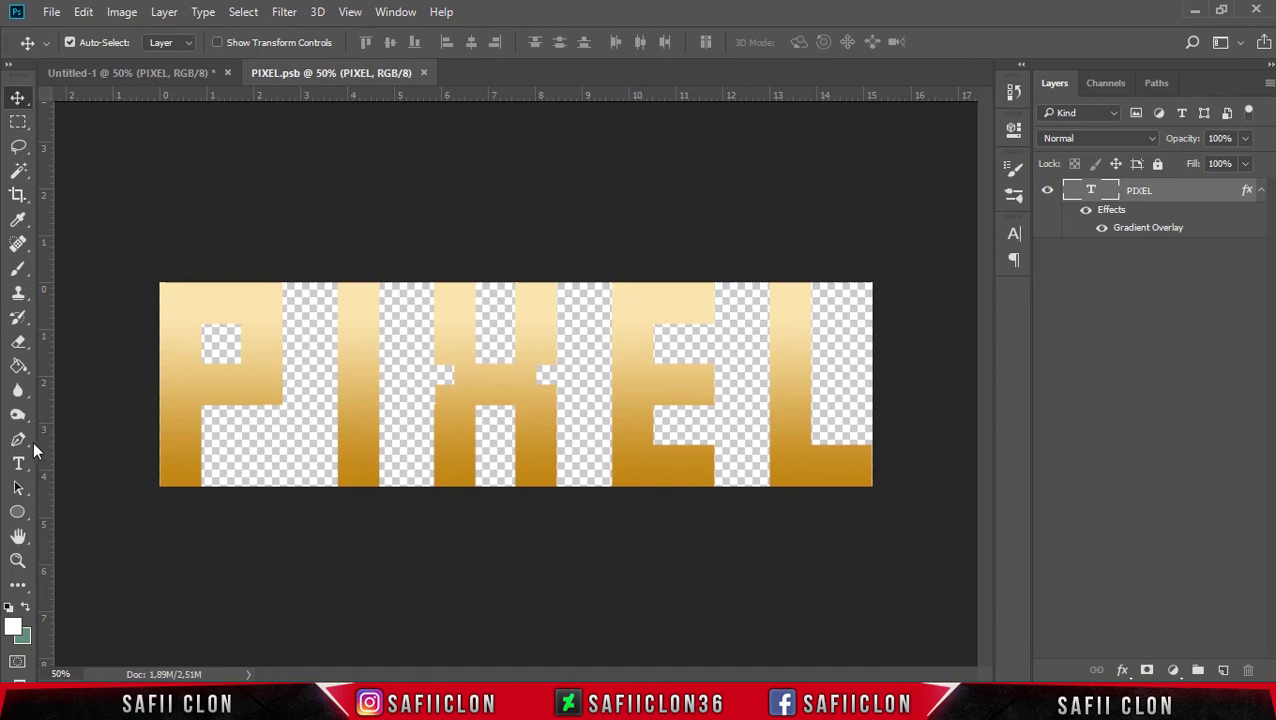
left_click(18, 463)
left_click(72, 468)
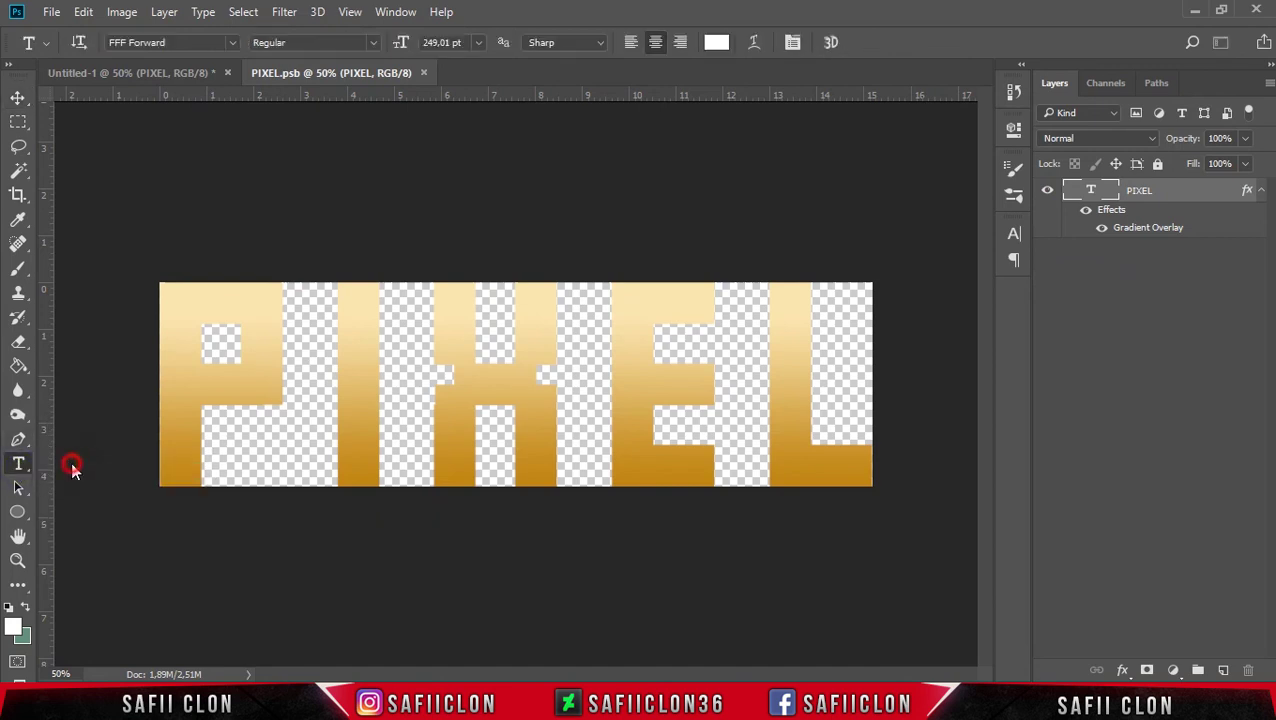
left_click(357, 377)
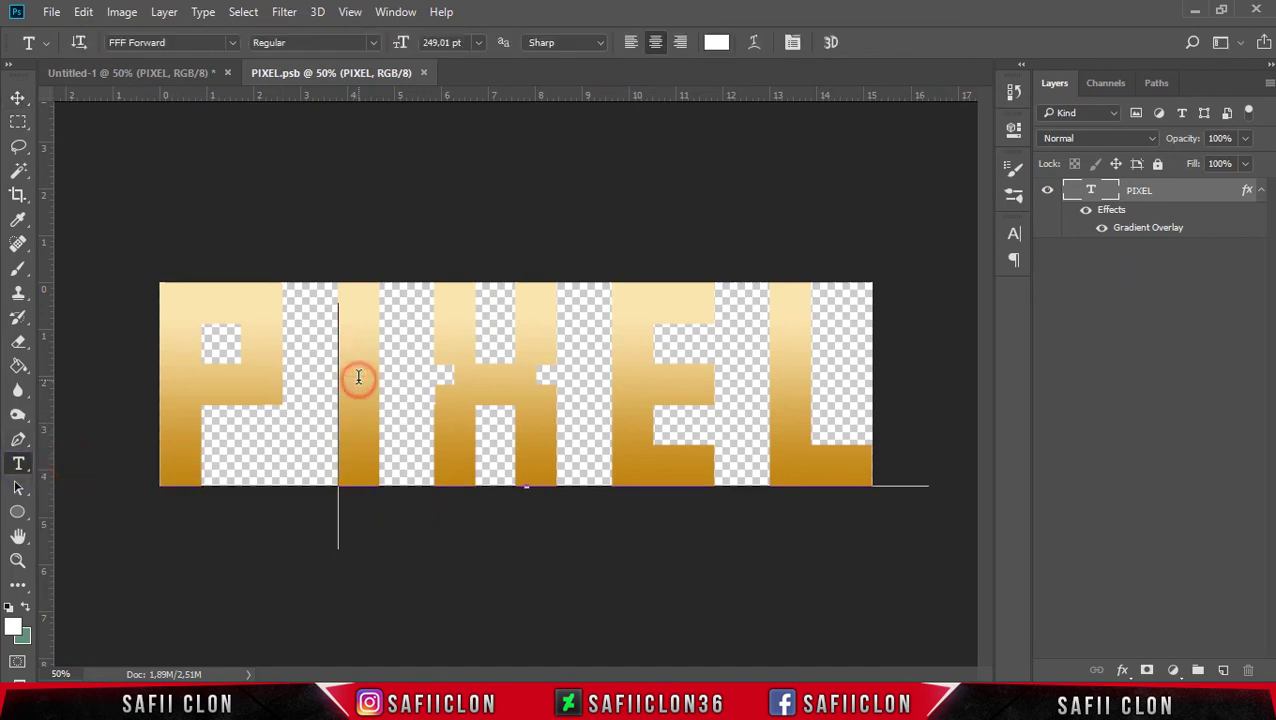
key("ctrl+a")
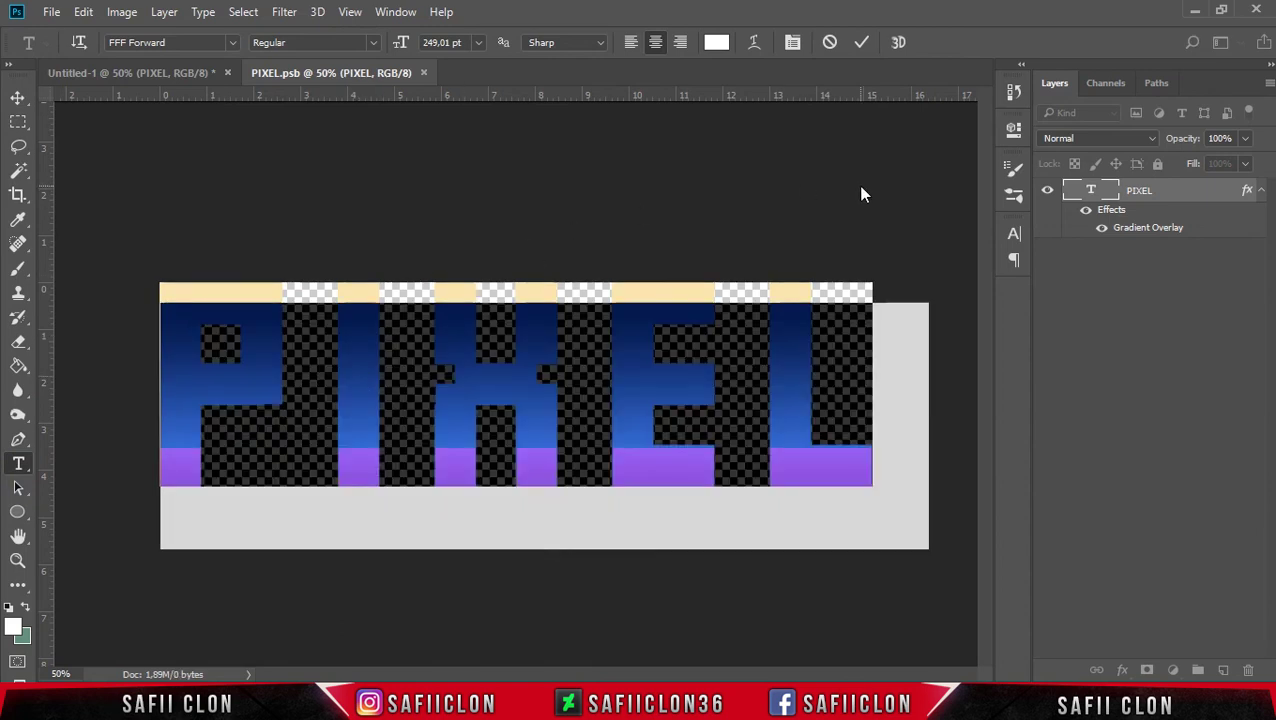
type("TEXT")
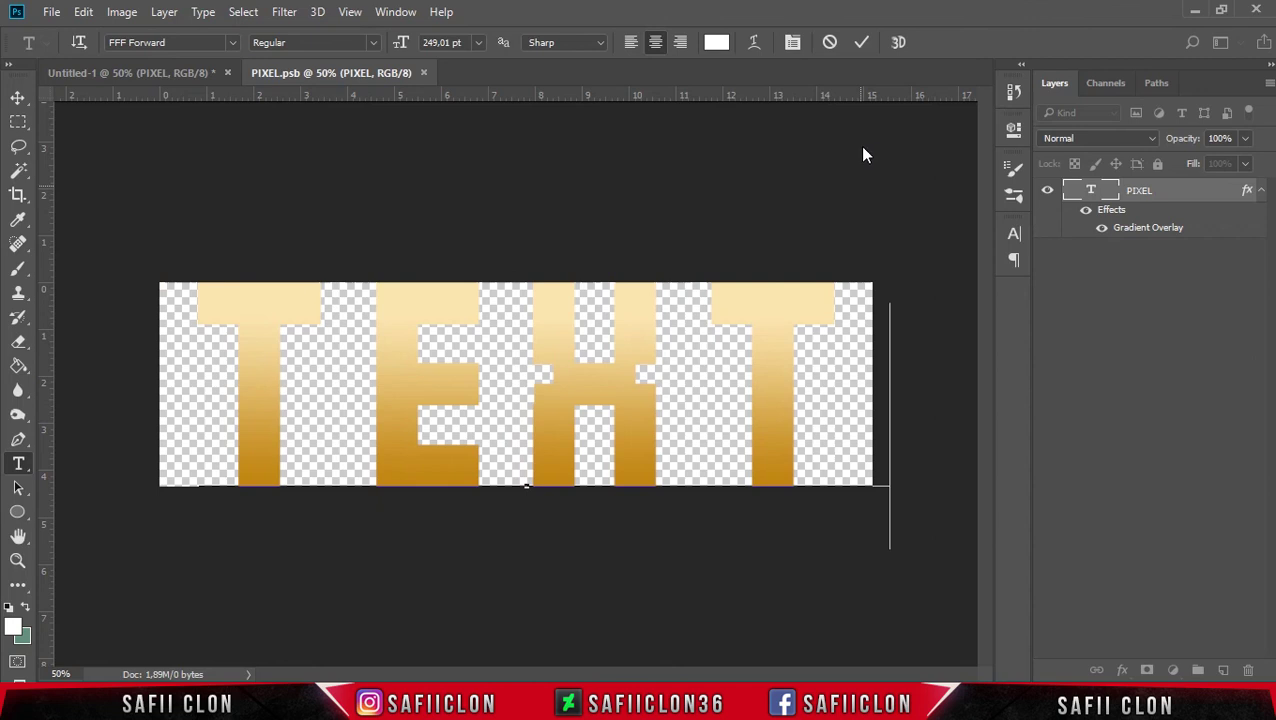
left_click(862, 42)
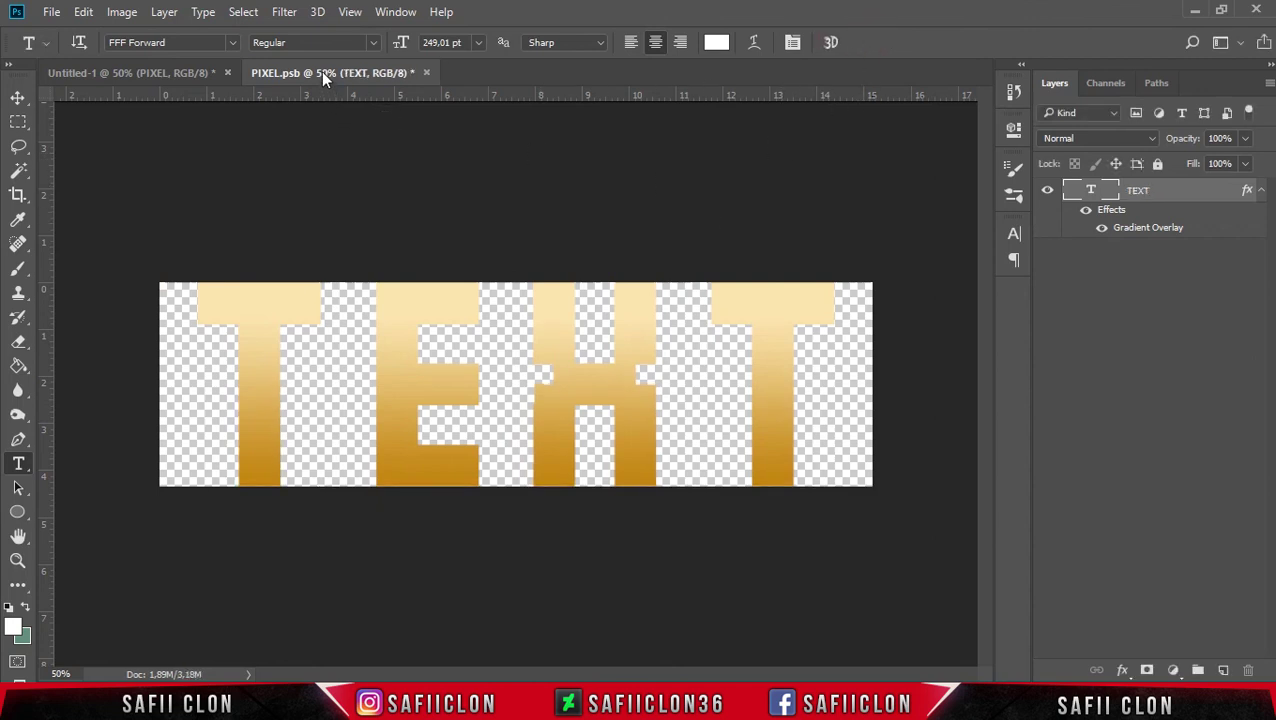
Save the PIXEL.psb smart object and return to the Untitled-1 document
left_click(50, 12)
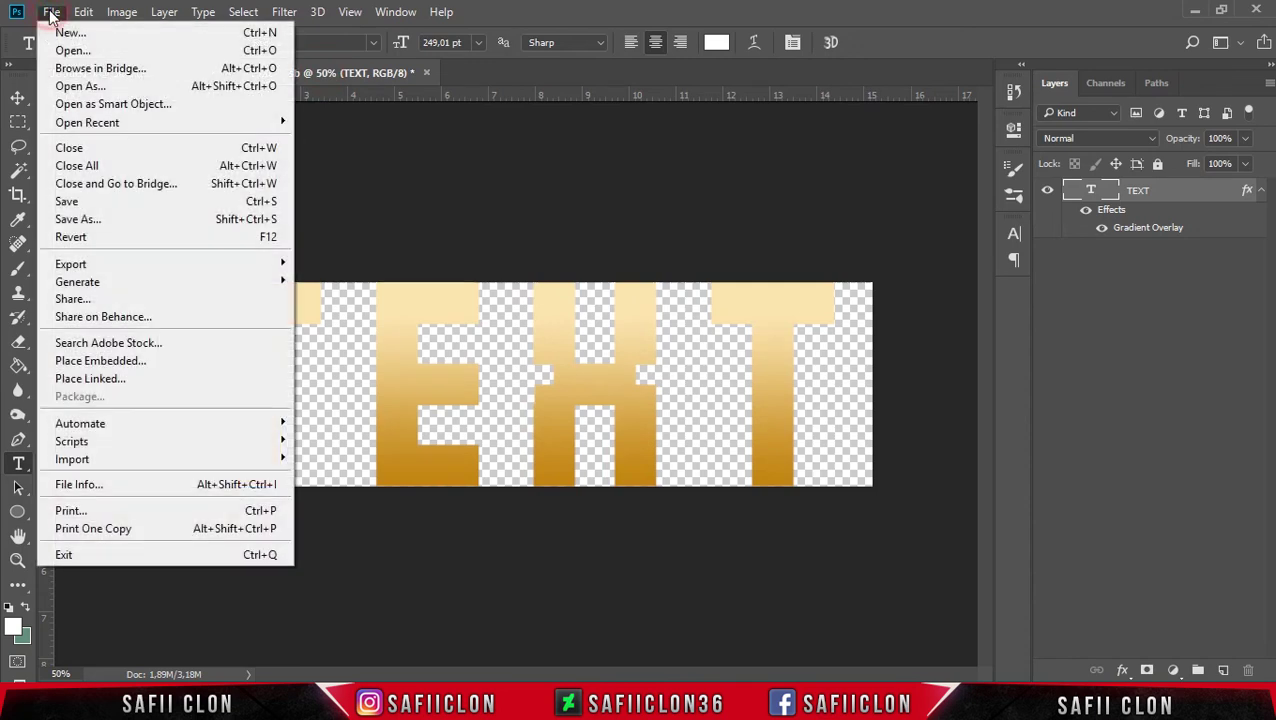
left_click(72, 204)
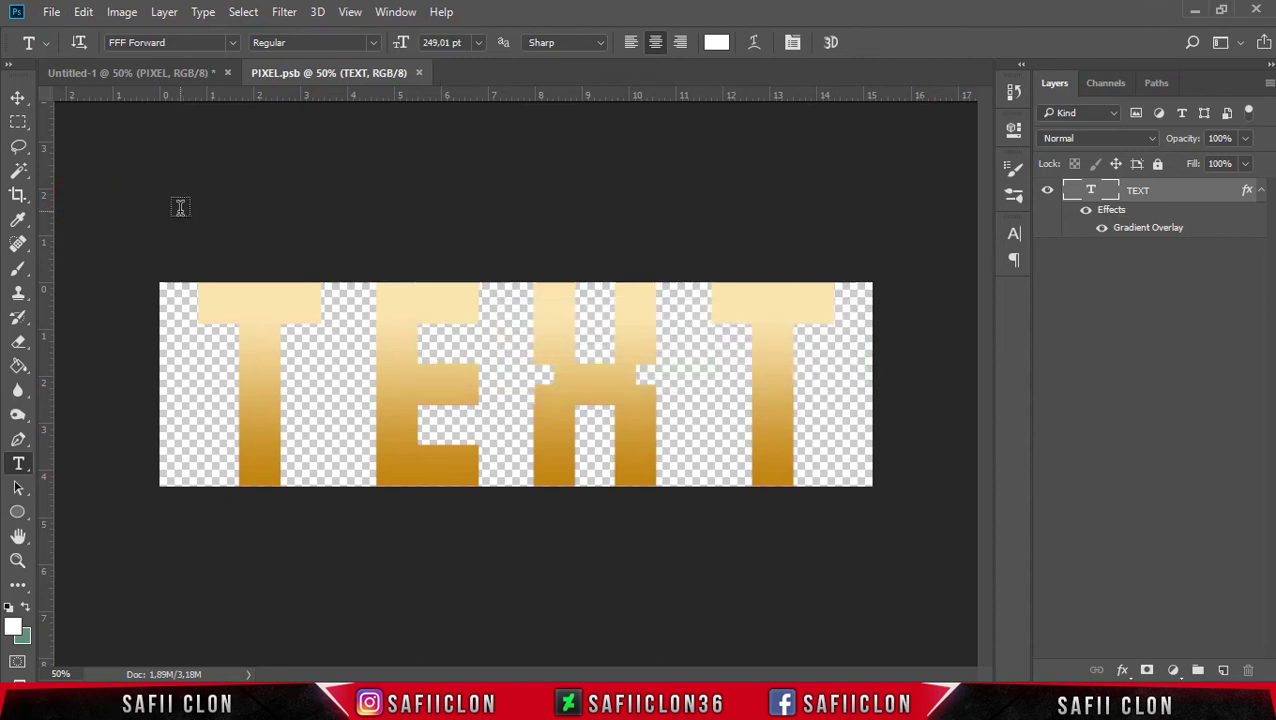
left_click(109, 77)
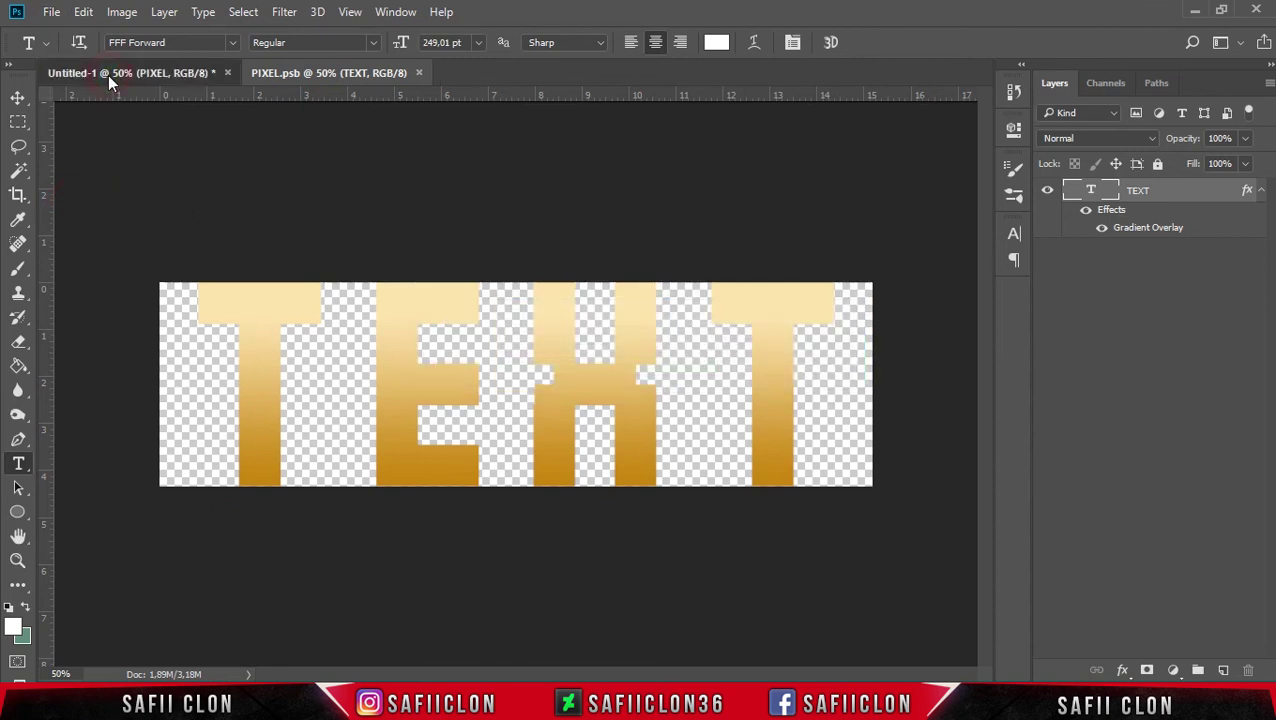
With the Move tool active, zoom out and in to inspect the pink TEXT letters on green
key("v")
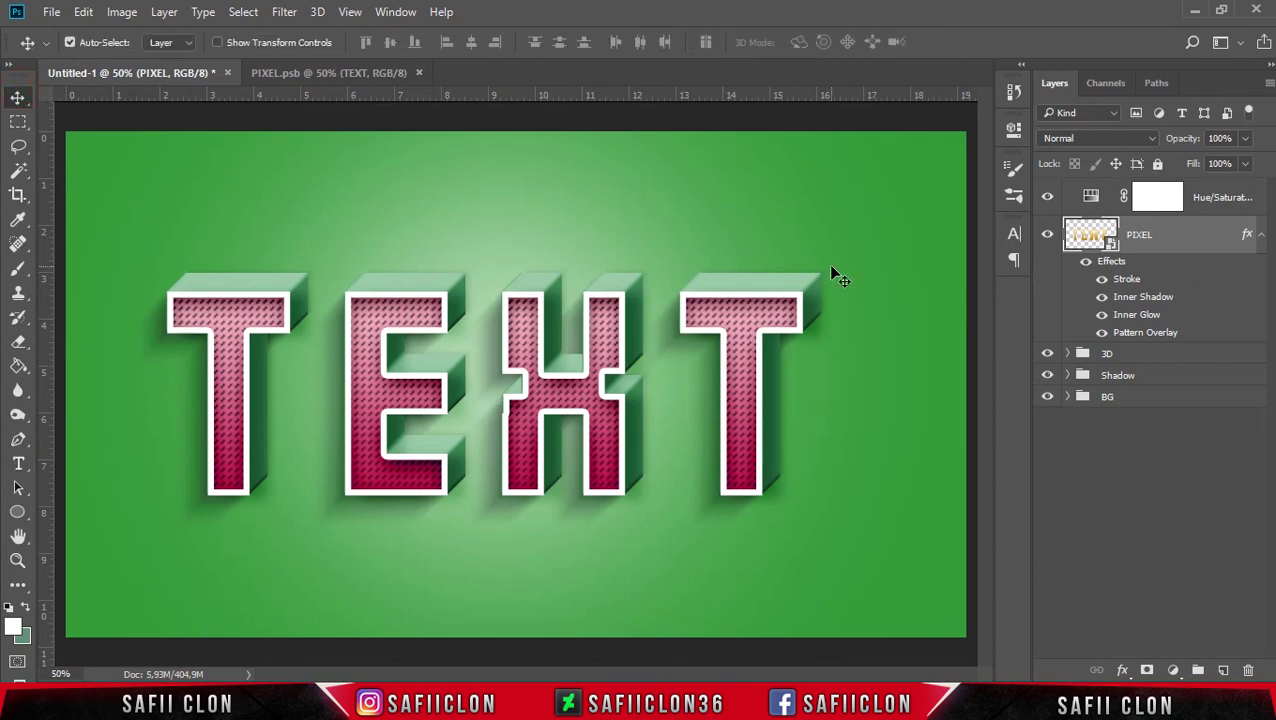
key("ctrl+minus")
key("ctrl+minus")
key("ctrl+plus")
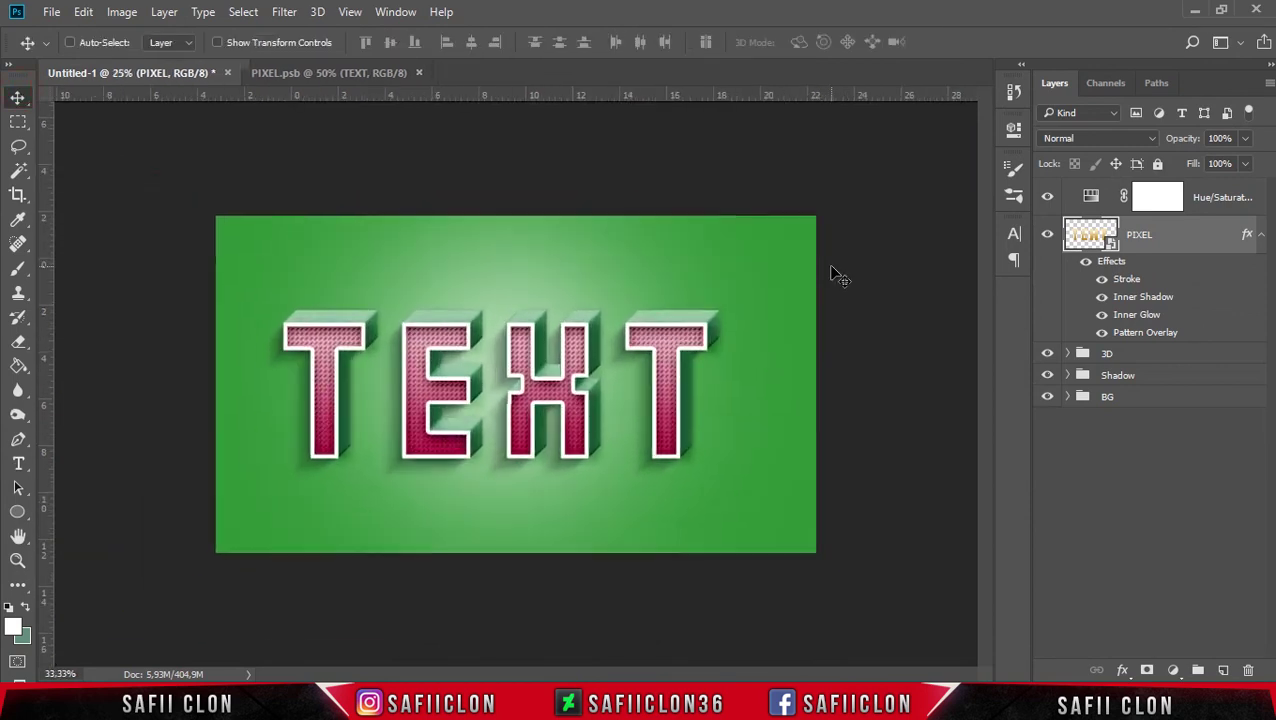
key("ctrl+plus")
key("ctrl+plus")
key("ctrl+minus")
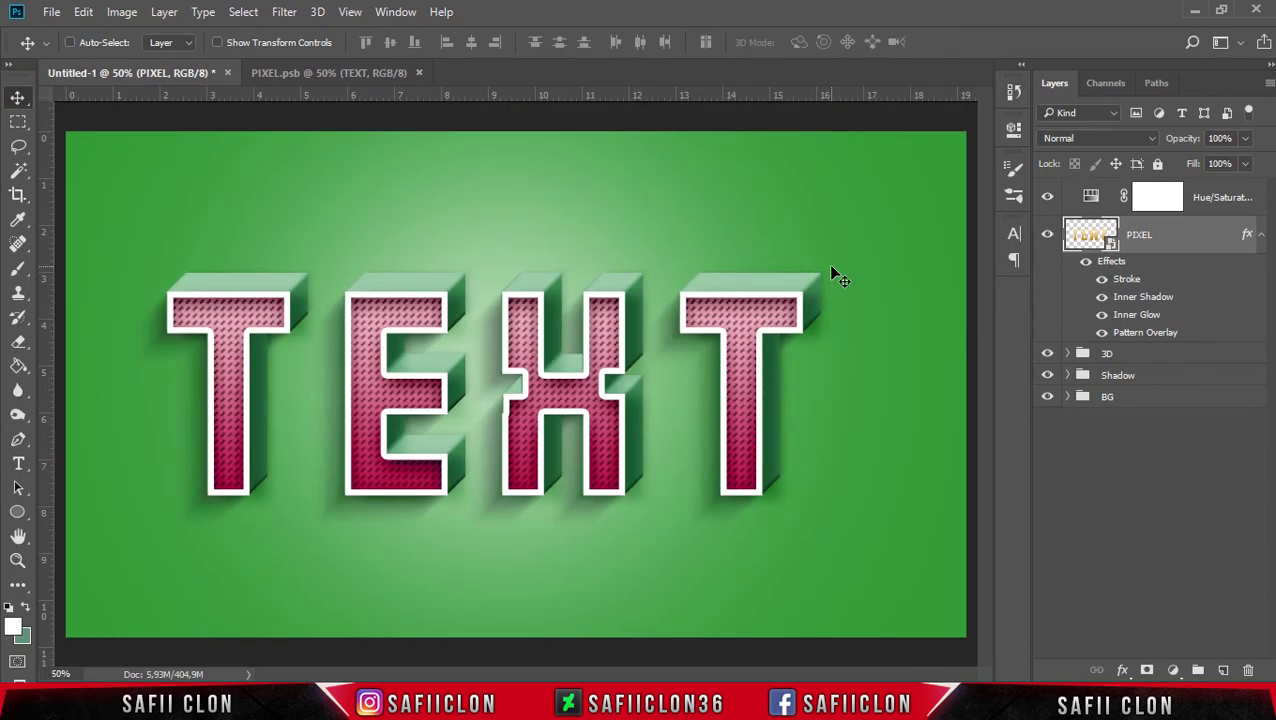
key("ctrl+plus")
key("ctrl+minus")
key("ctrl+plus")
key("ctrl+plus")
key("ctrl+minus")
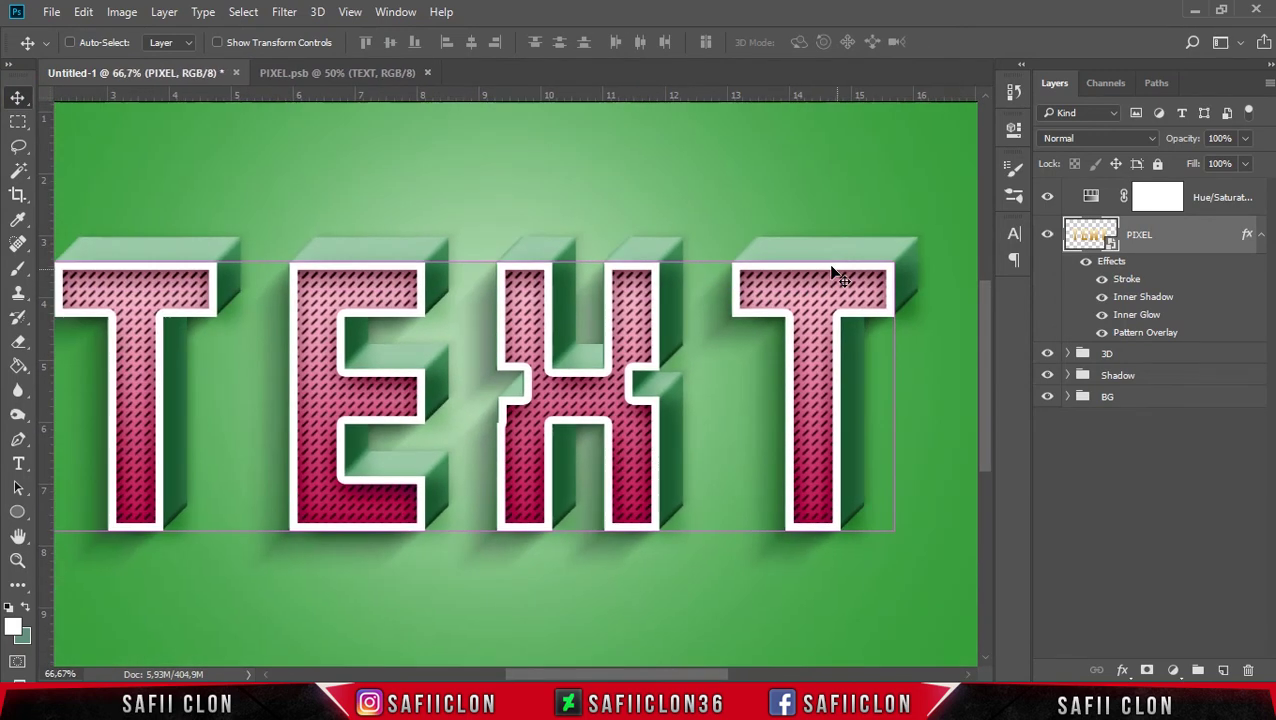
key("ctrl+minus")
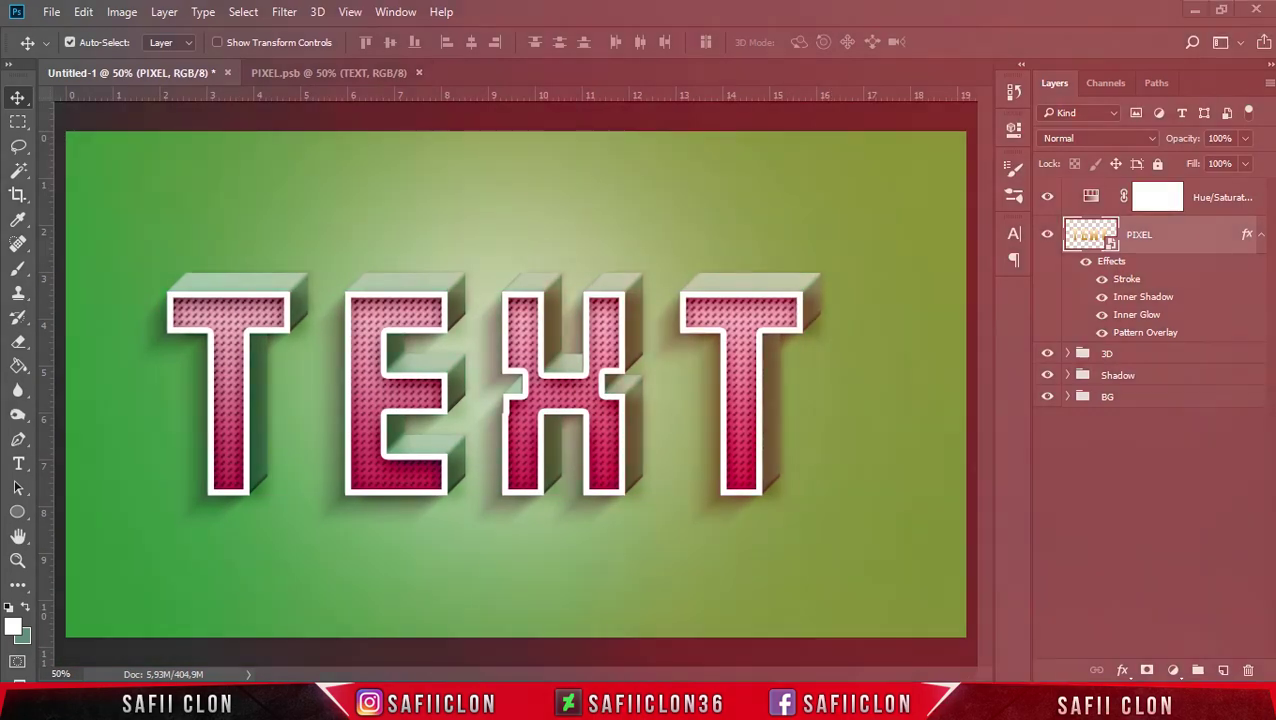